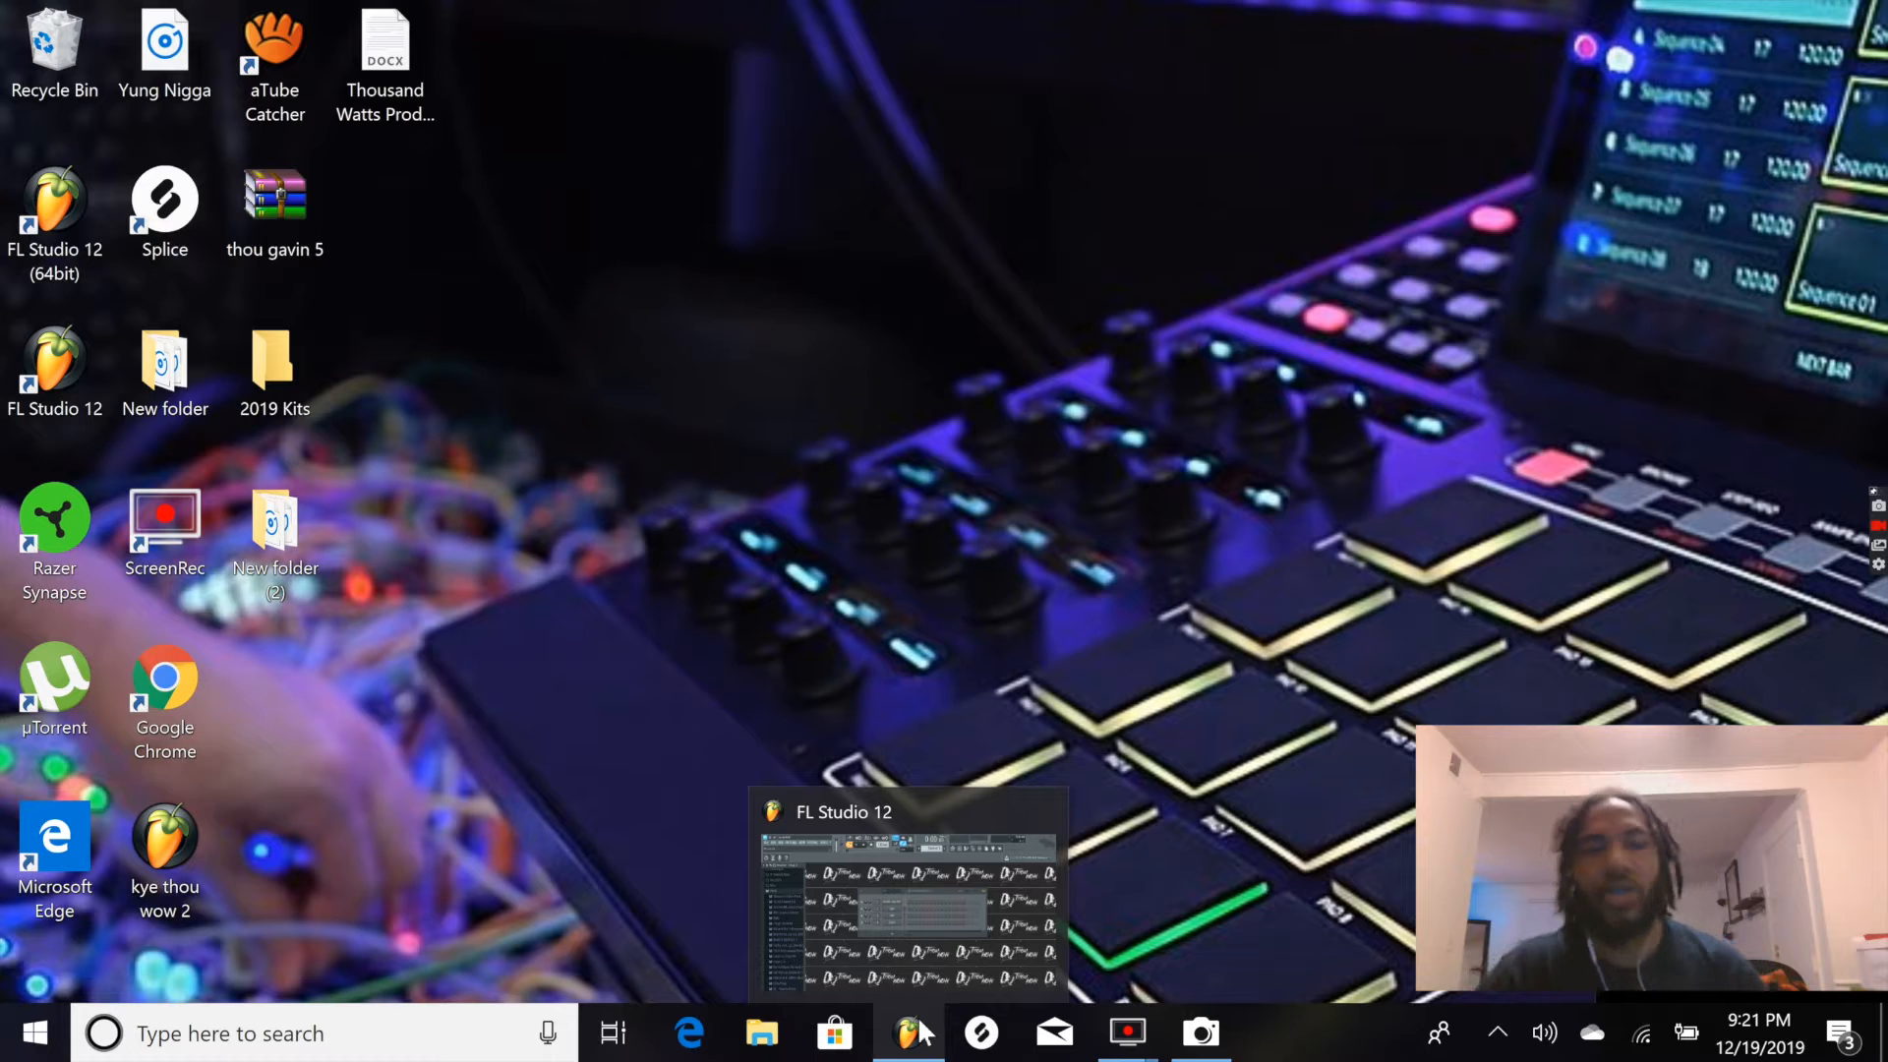
Switch to FL Studio 12 and move the Channel rack slightly lower in the workspace
click(916, 959)
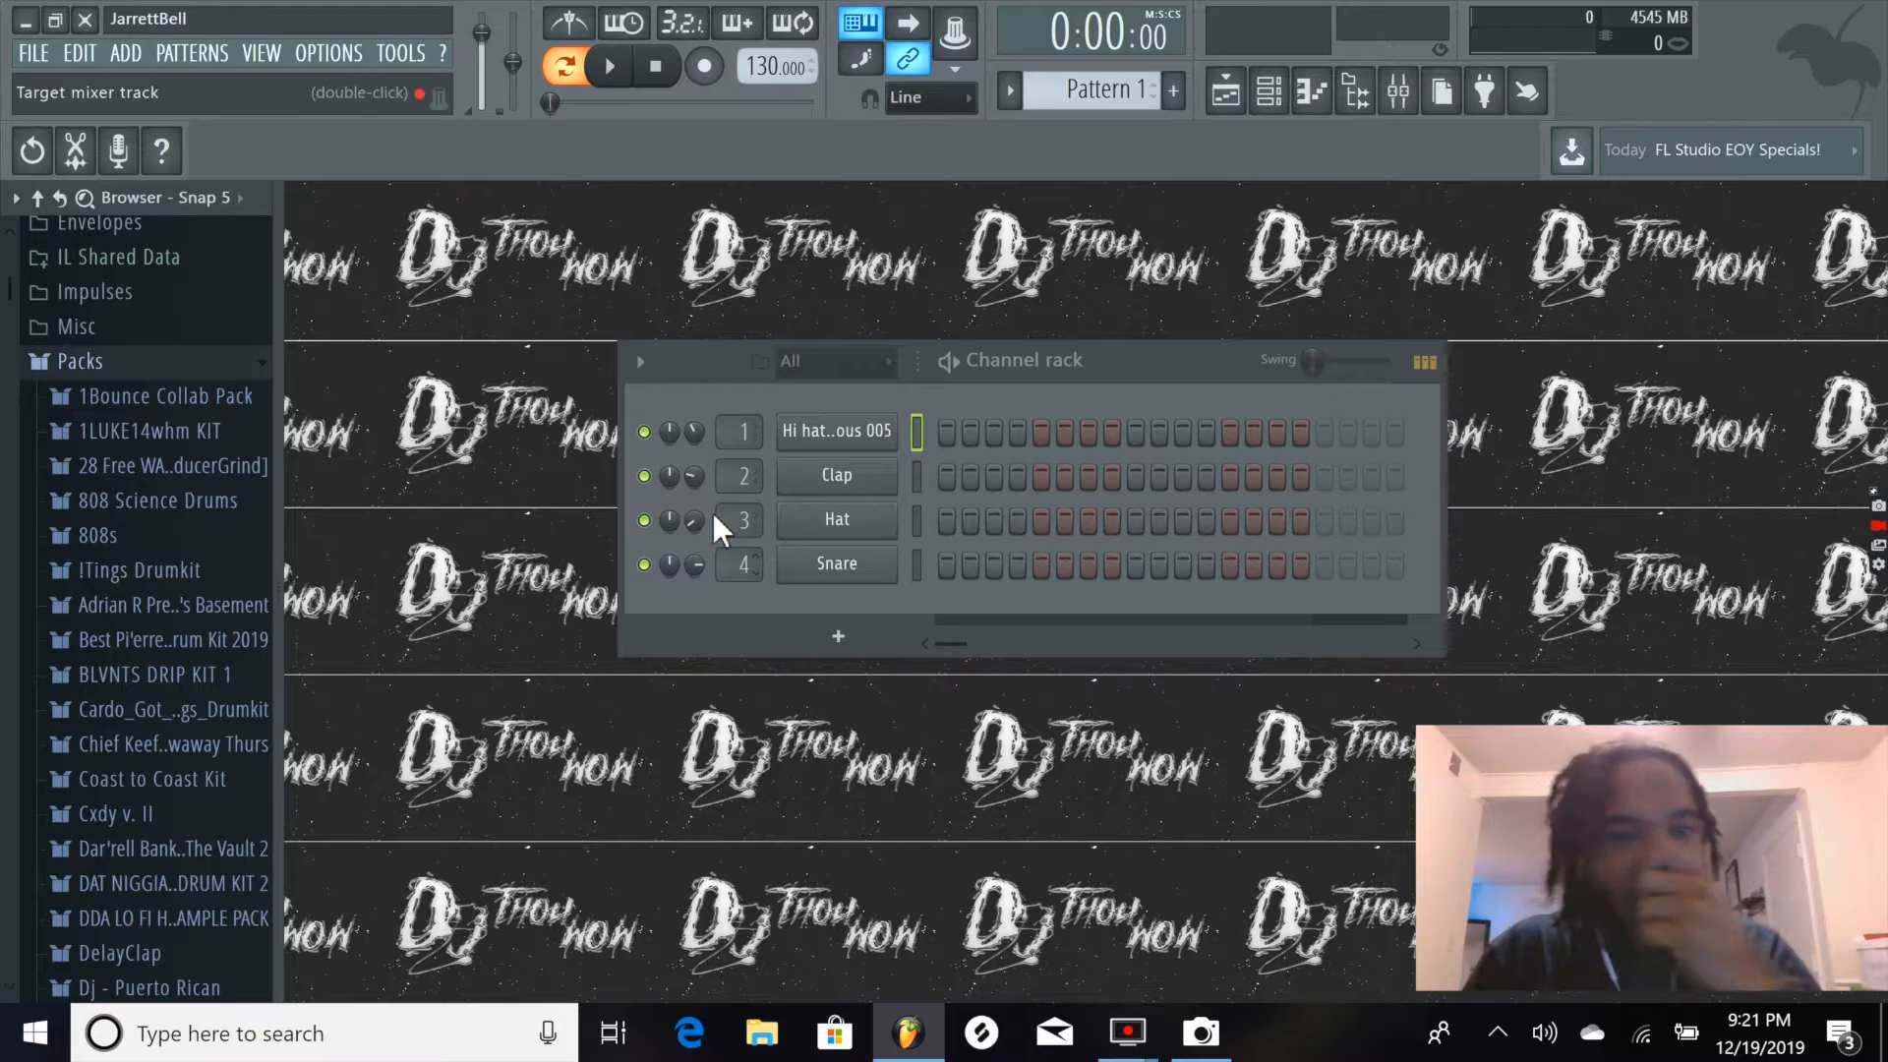
drag(678, 357, 701, 430)
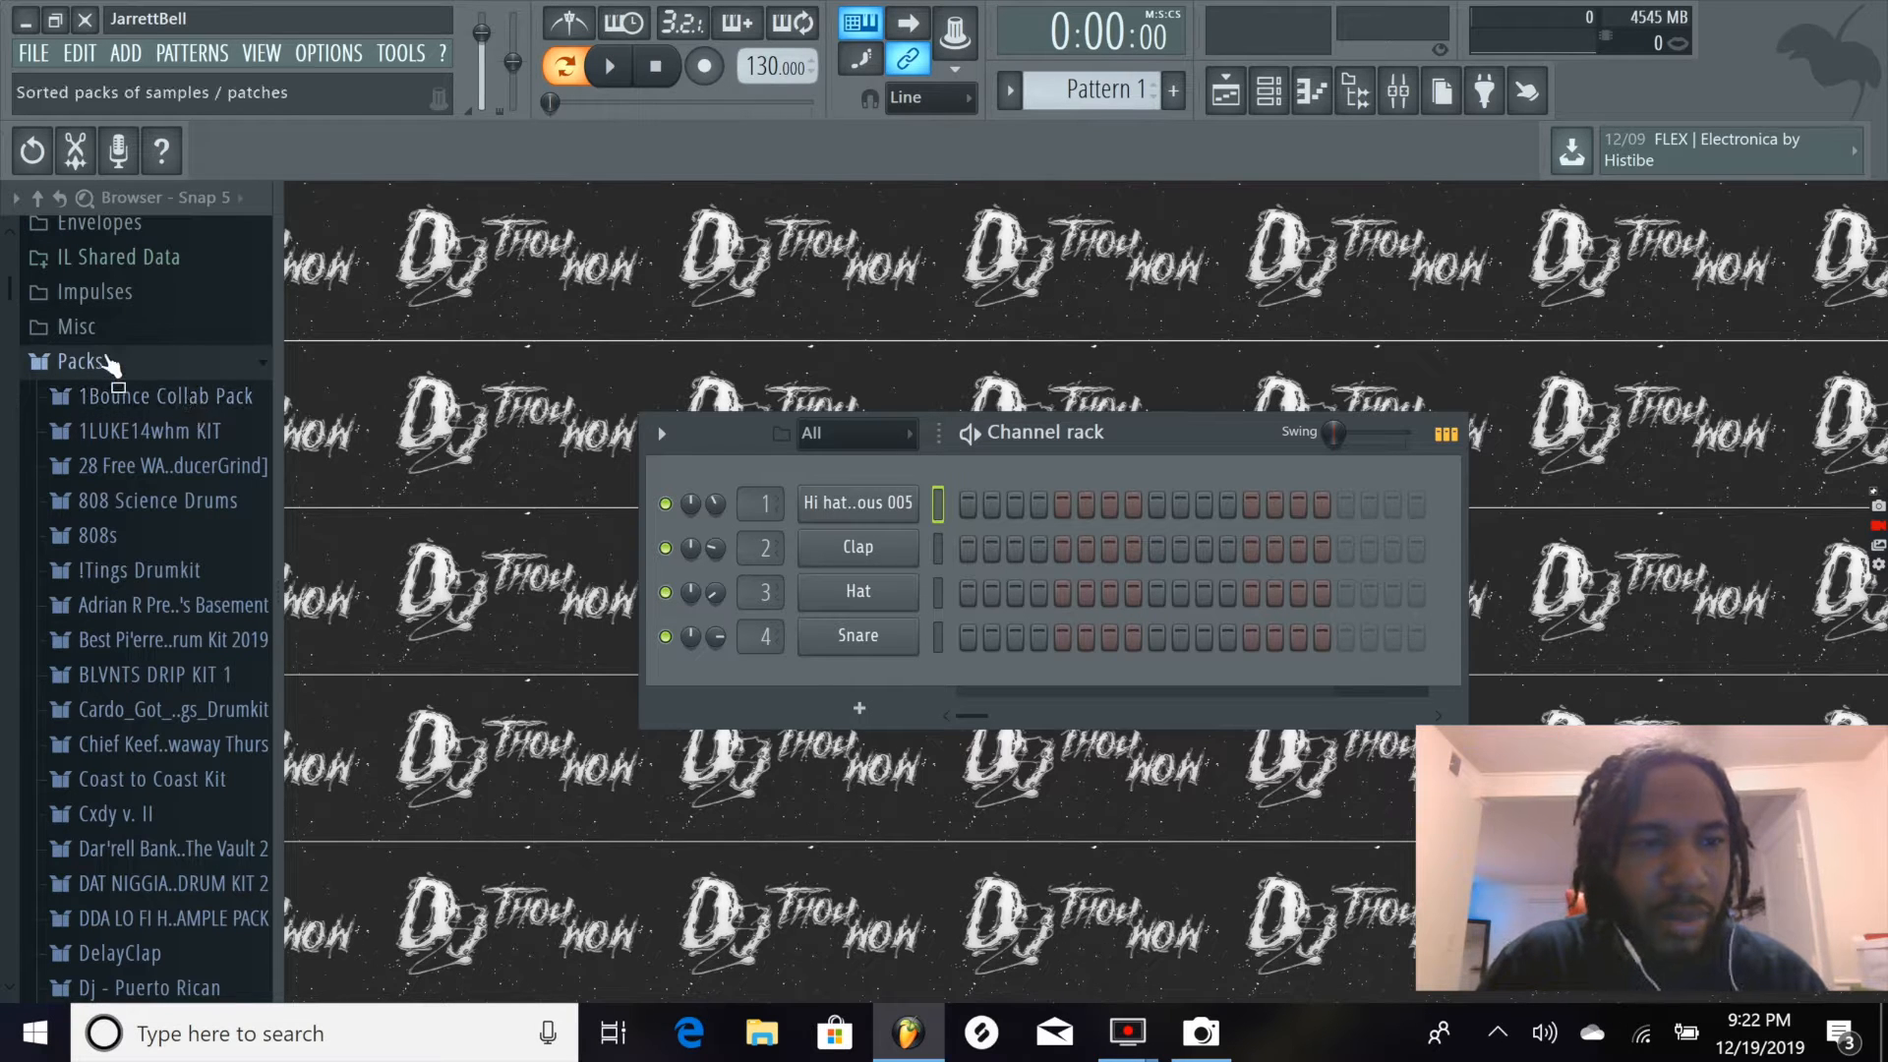
scroll(112, 353, up, 5)
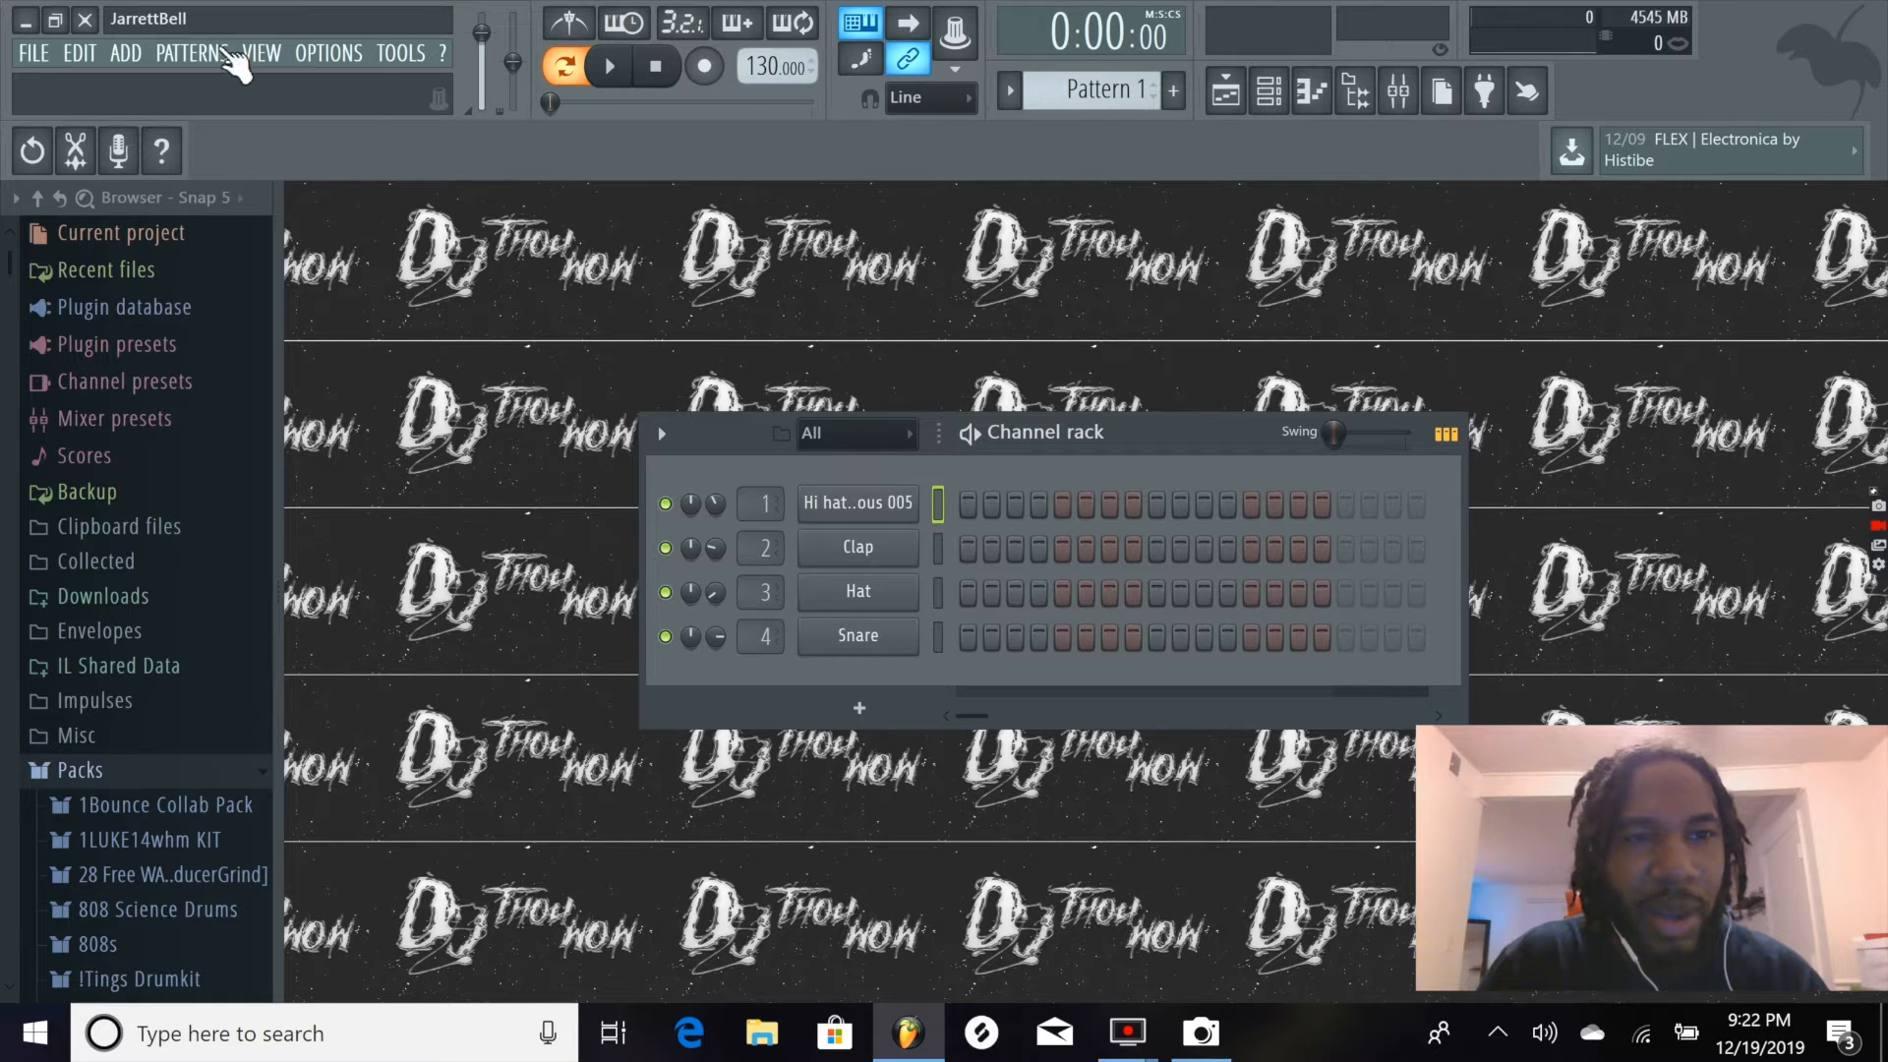
click(31, 52)
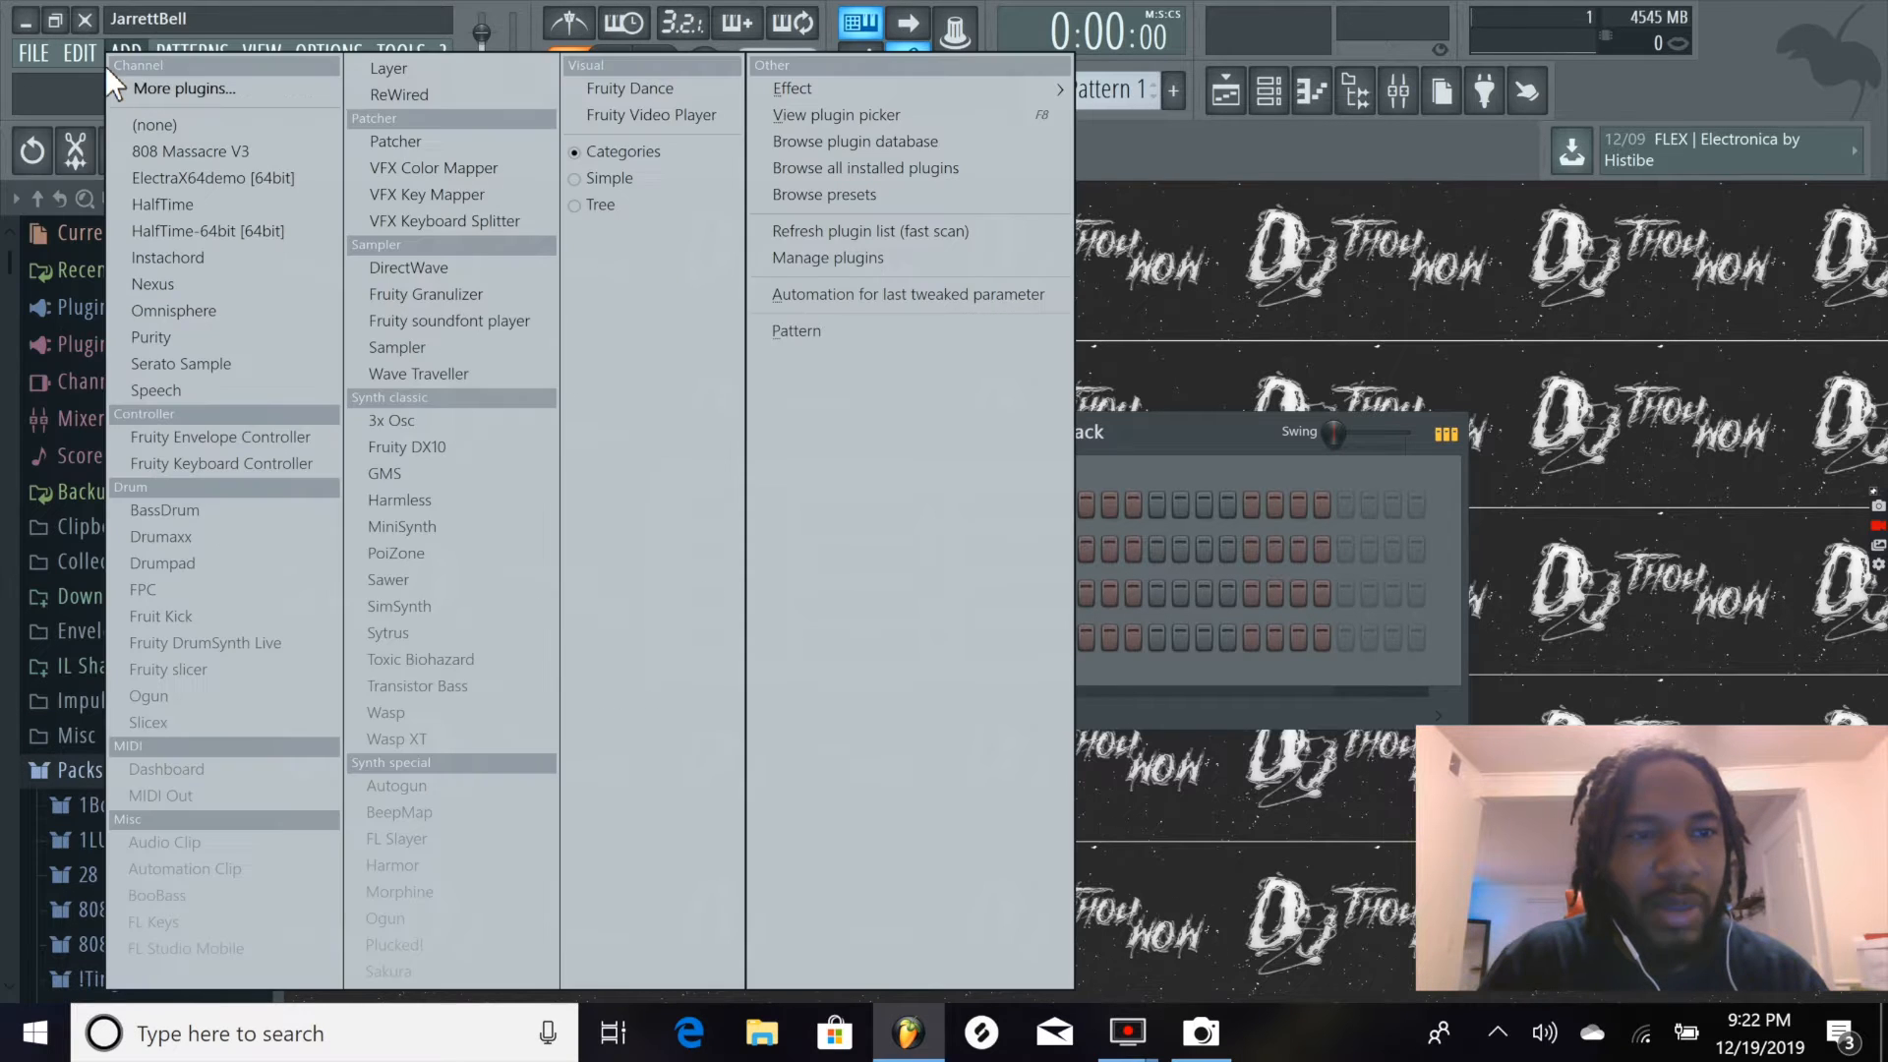
mouse_move(92, 61)
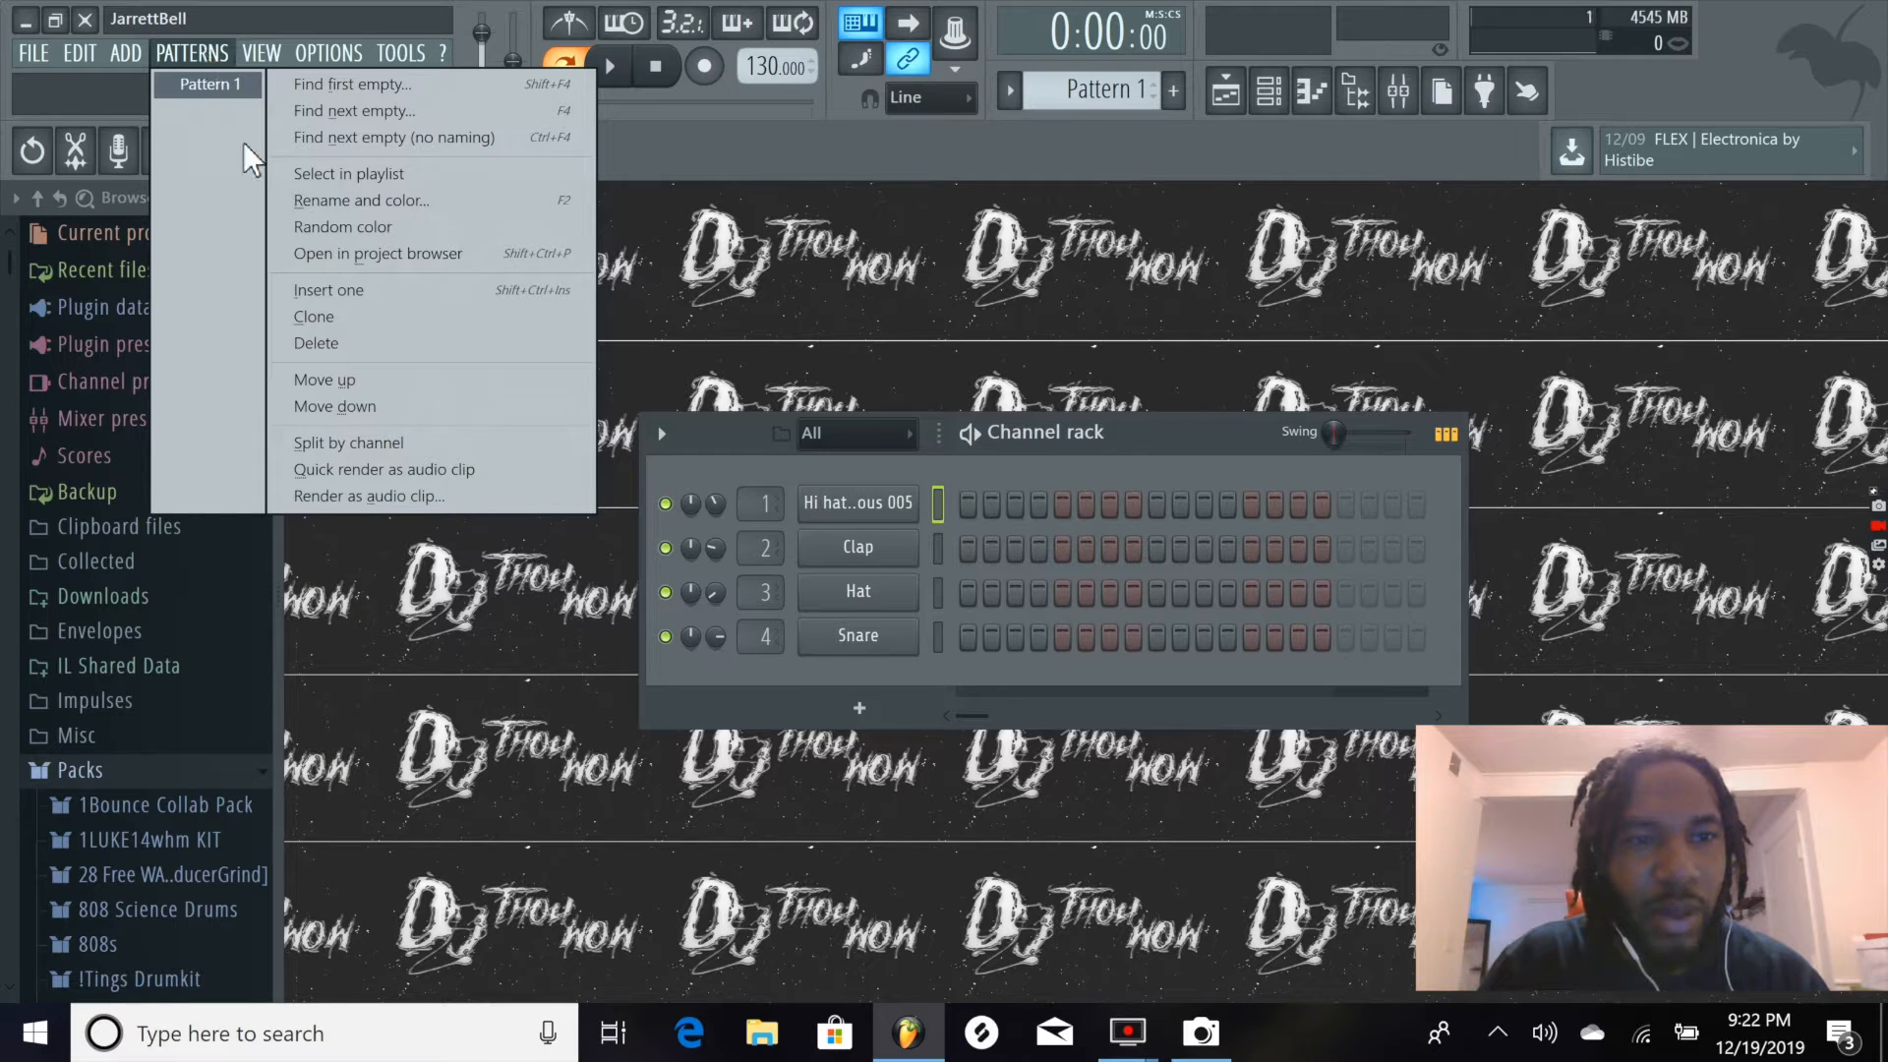
mouse_move(262, 50)
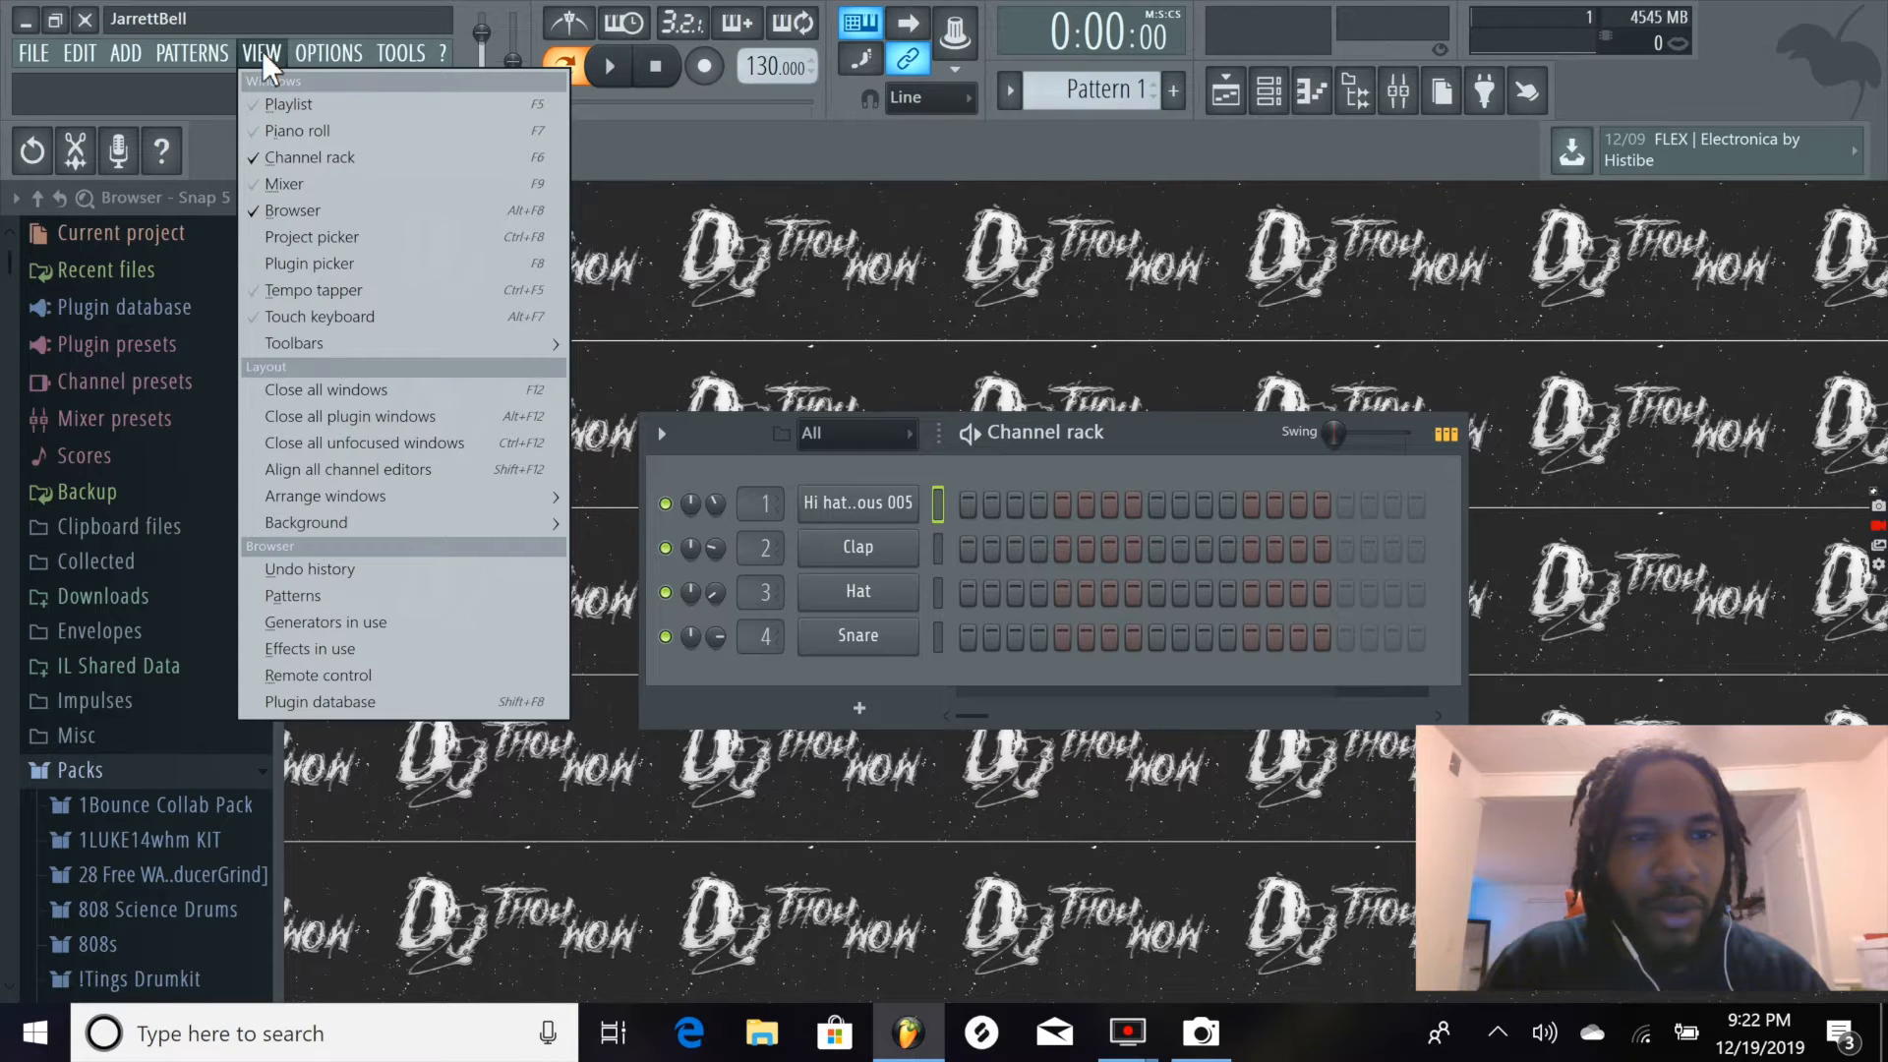
click(313, 61)
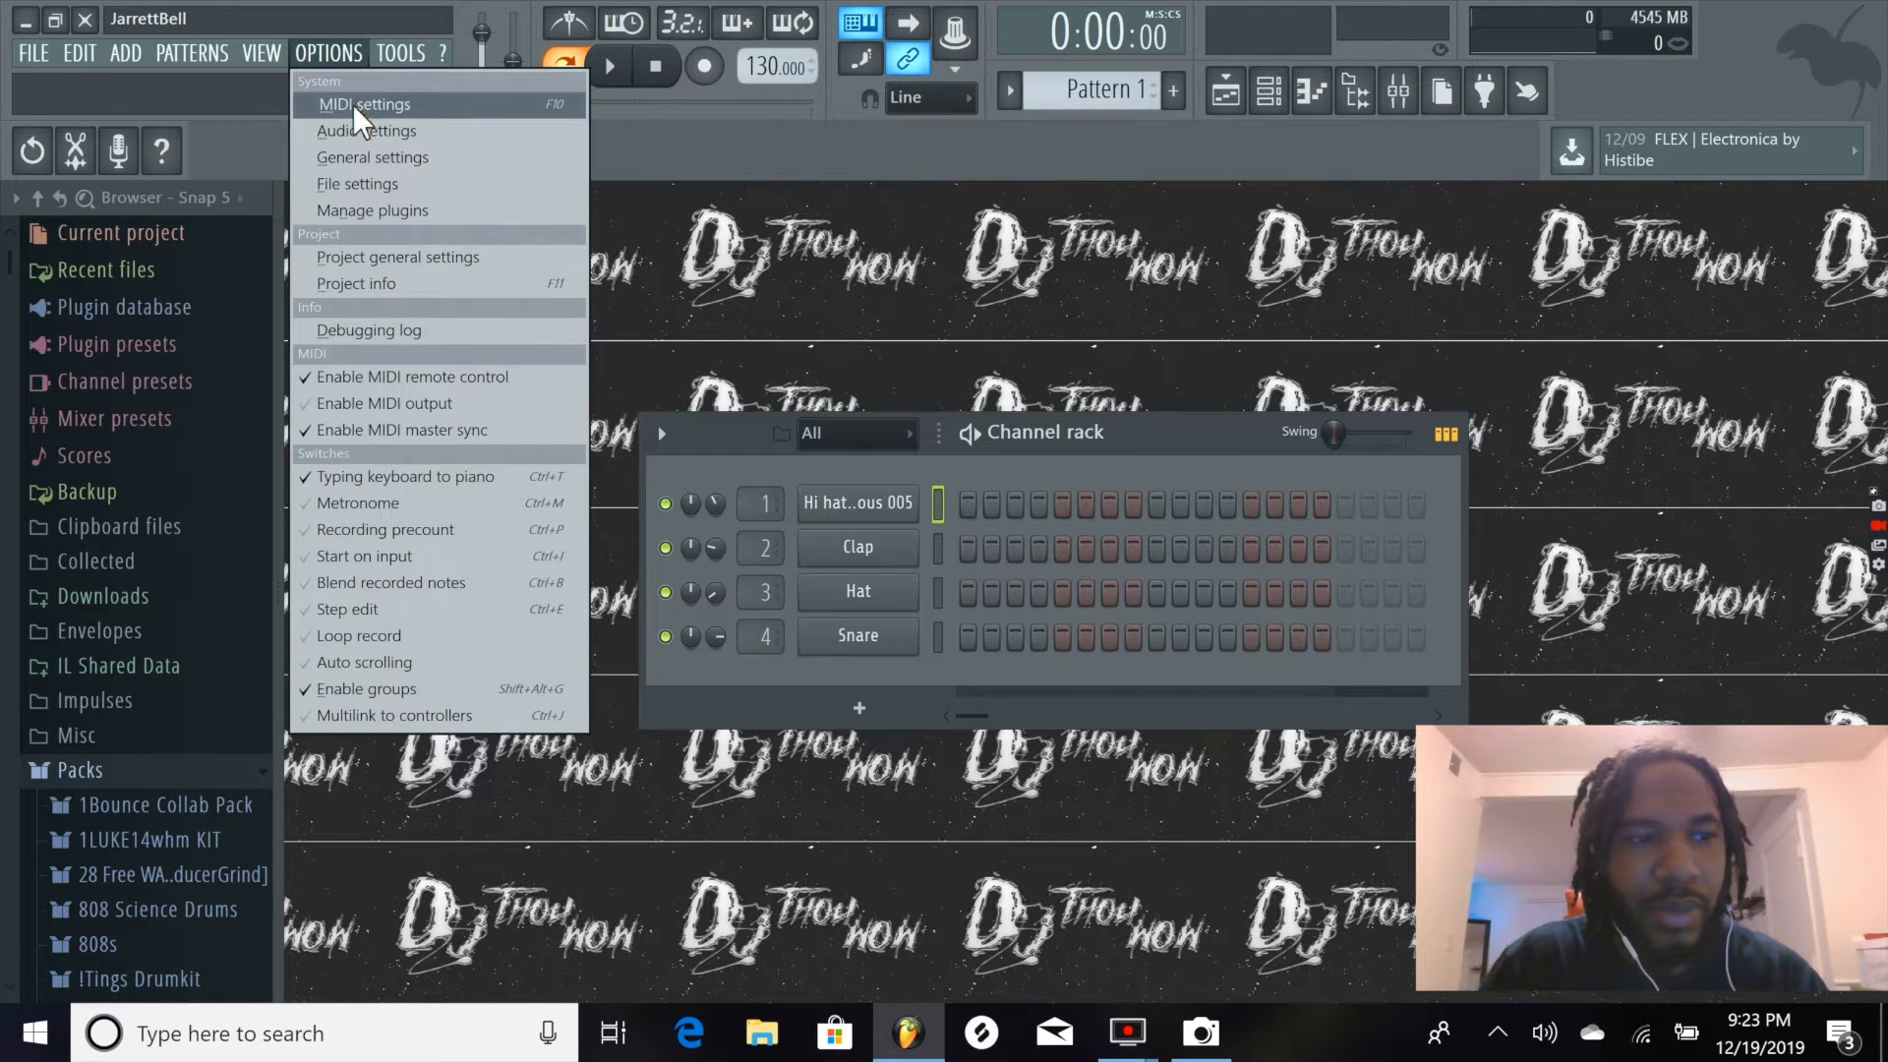
click(399, 53)
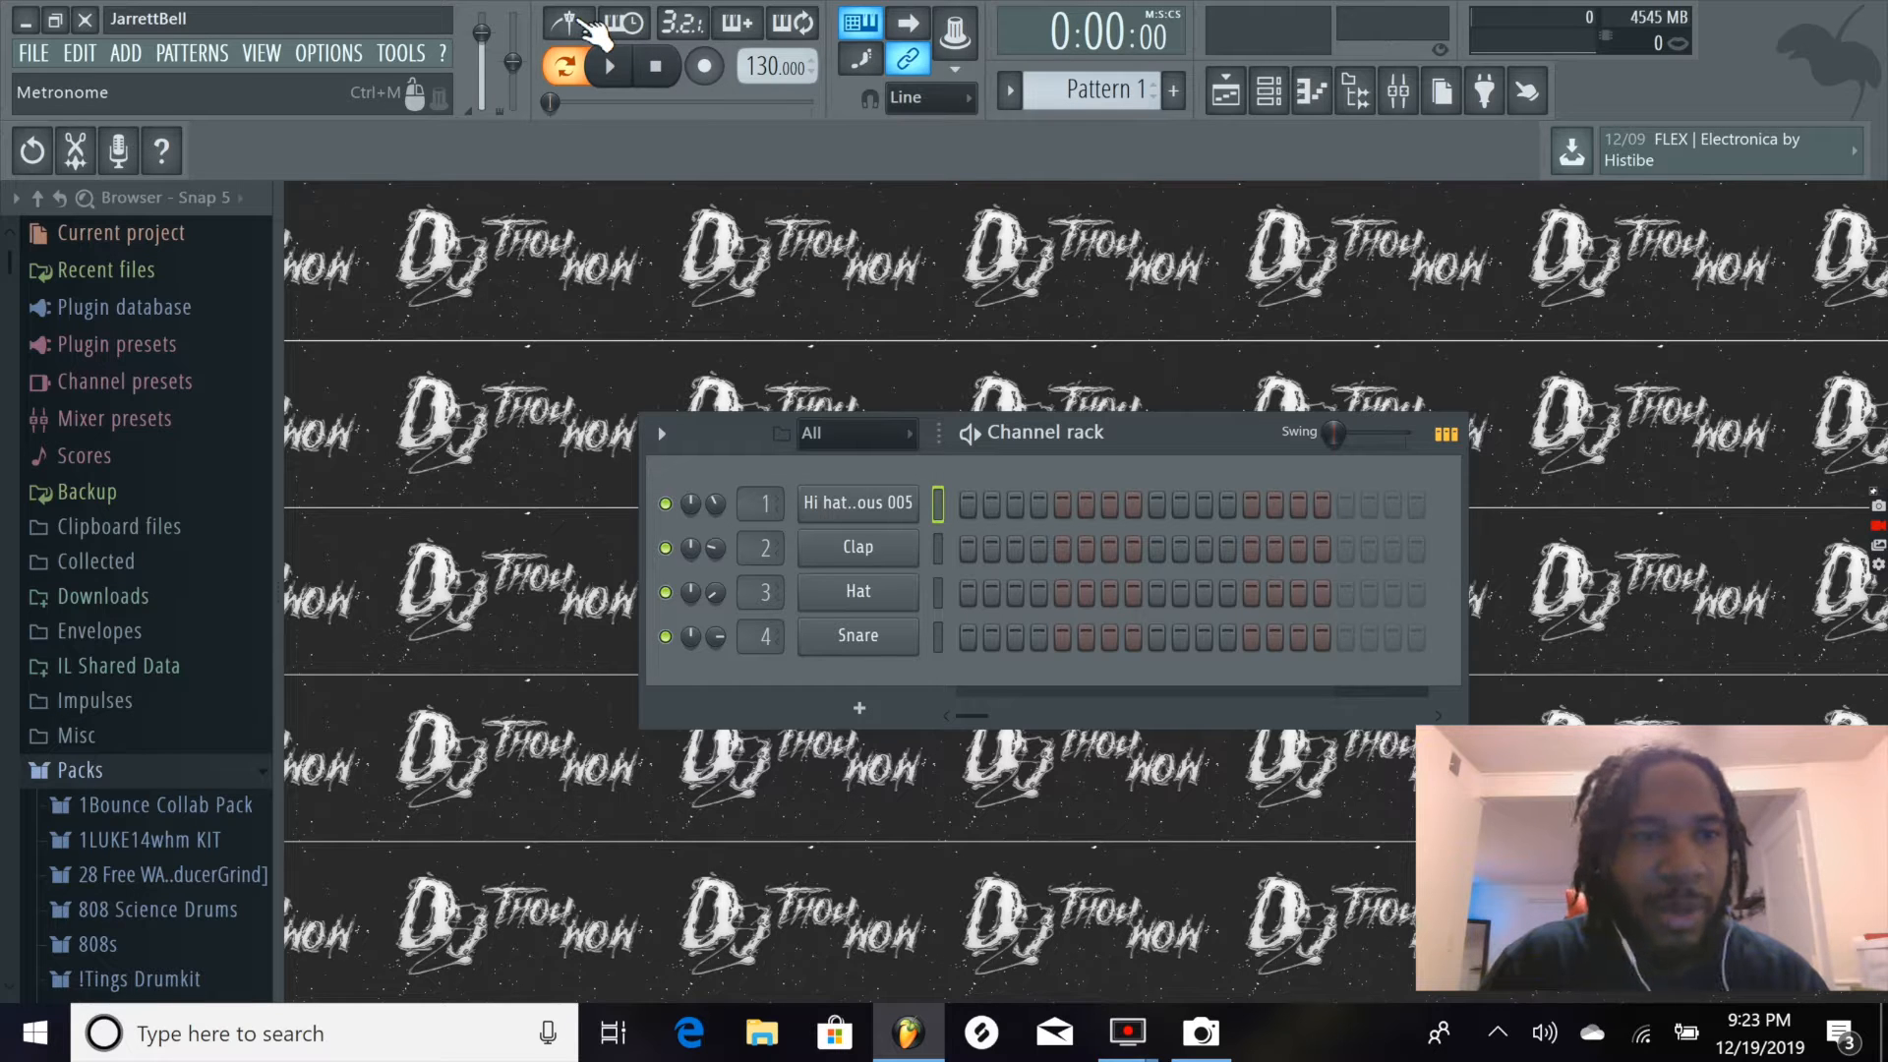
Audition the metronome by playing and stopping Pattern 1 with it enabled, and switch the metronome off again
click(580, 24)
click(612, 66)
click(659, 67)
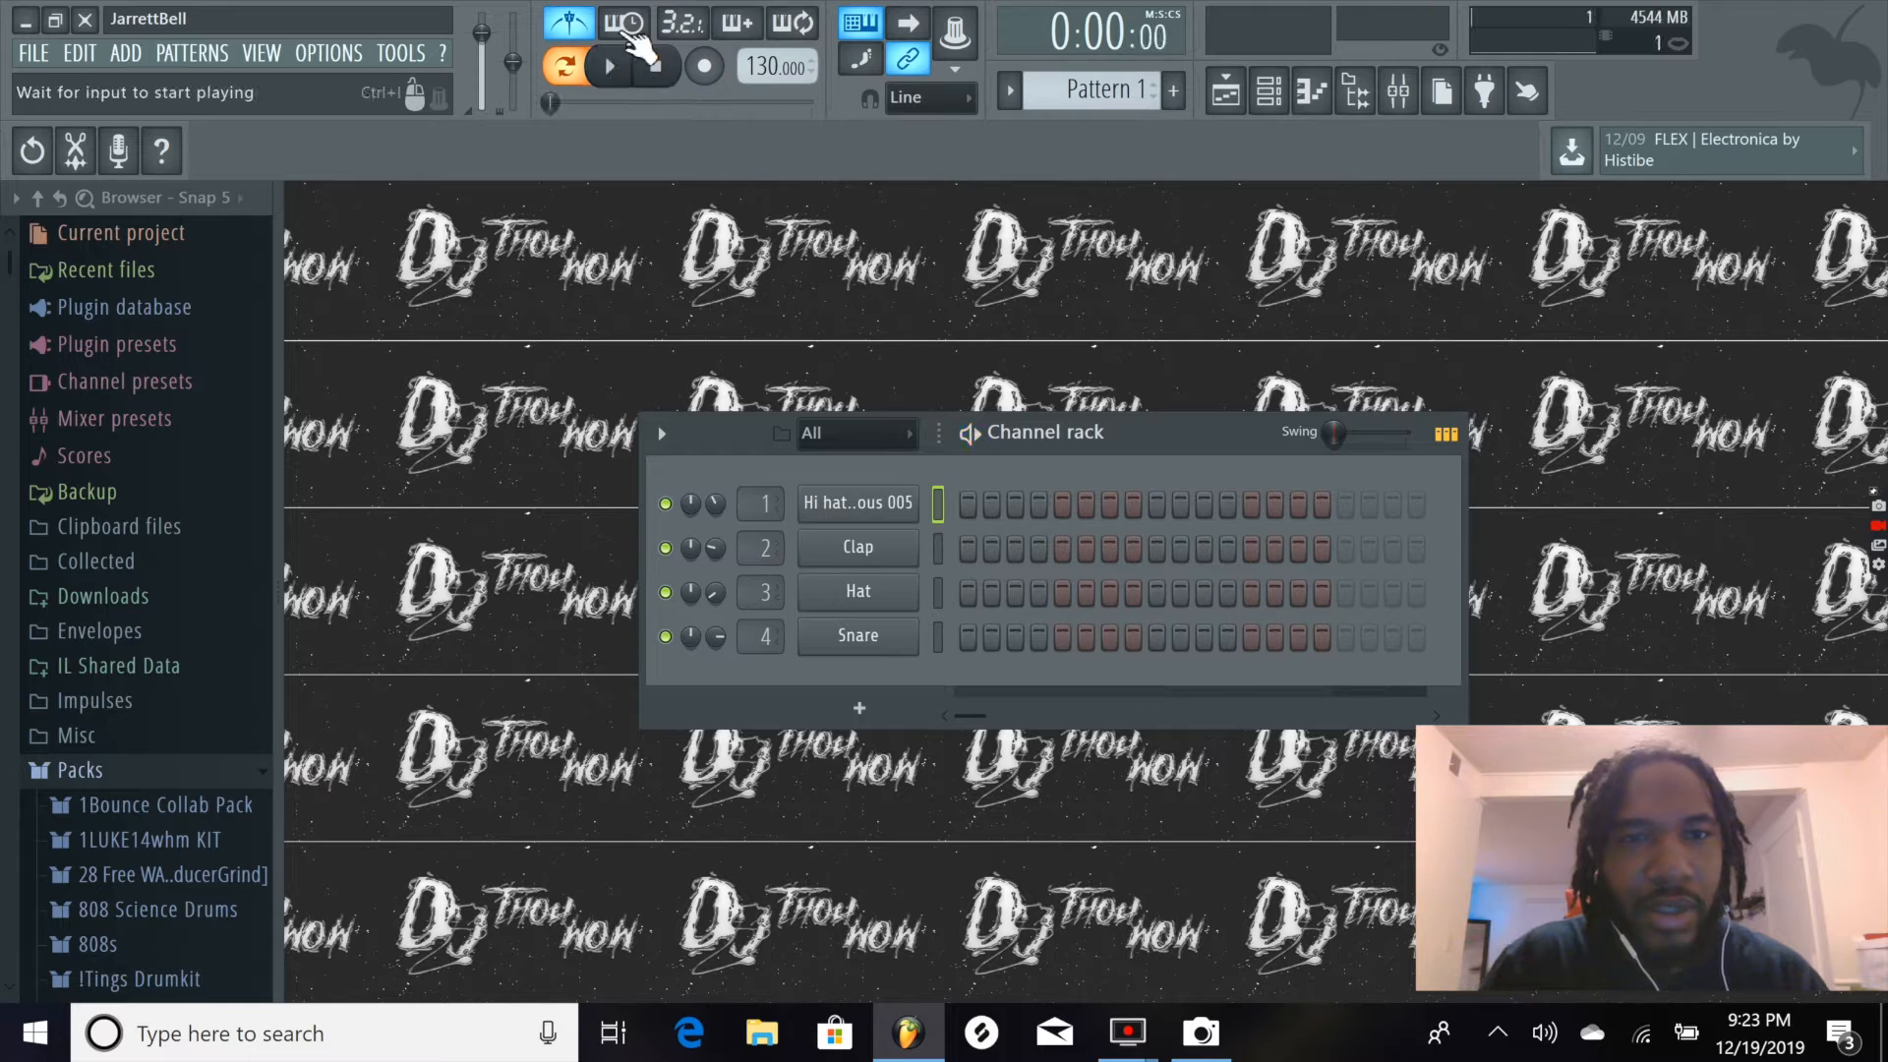
click(588, 36)
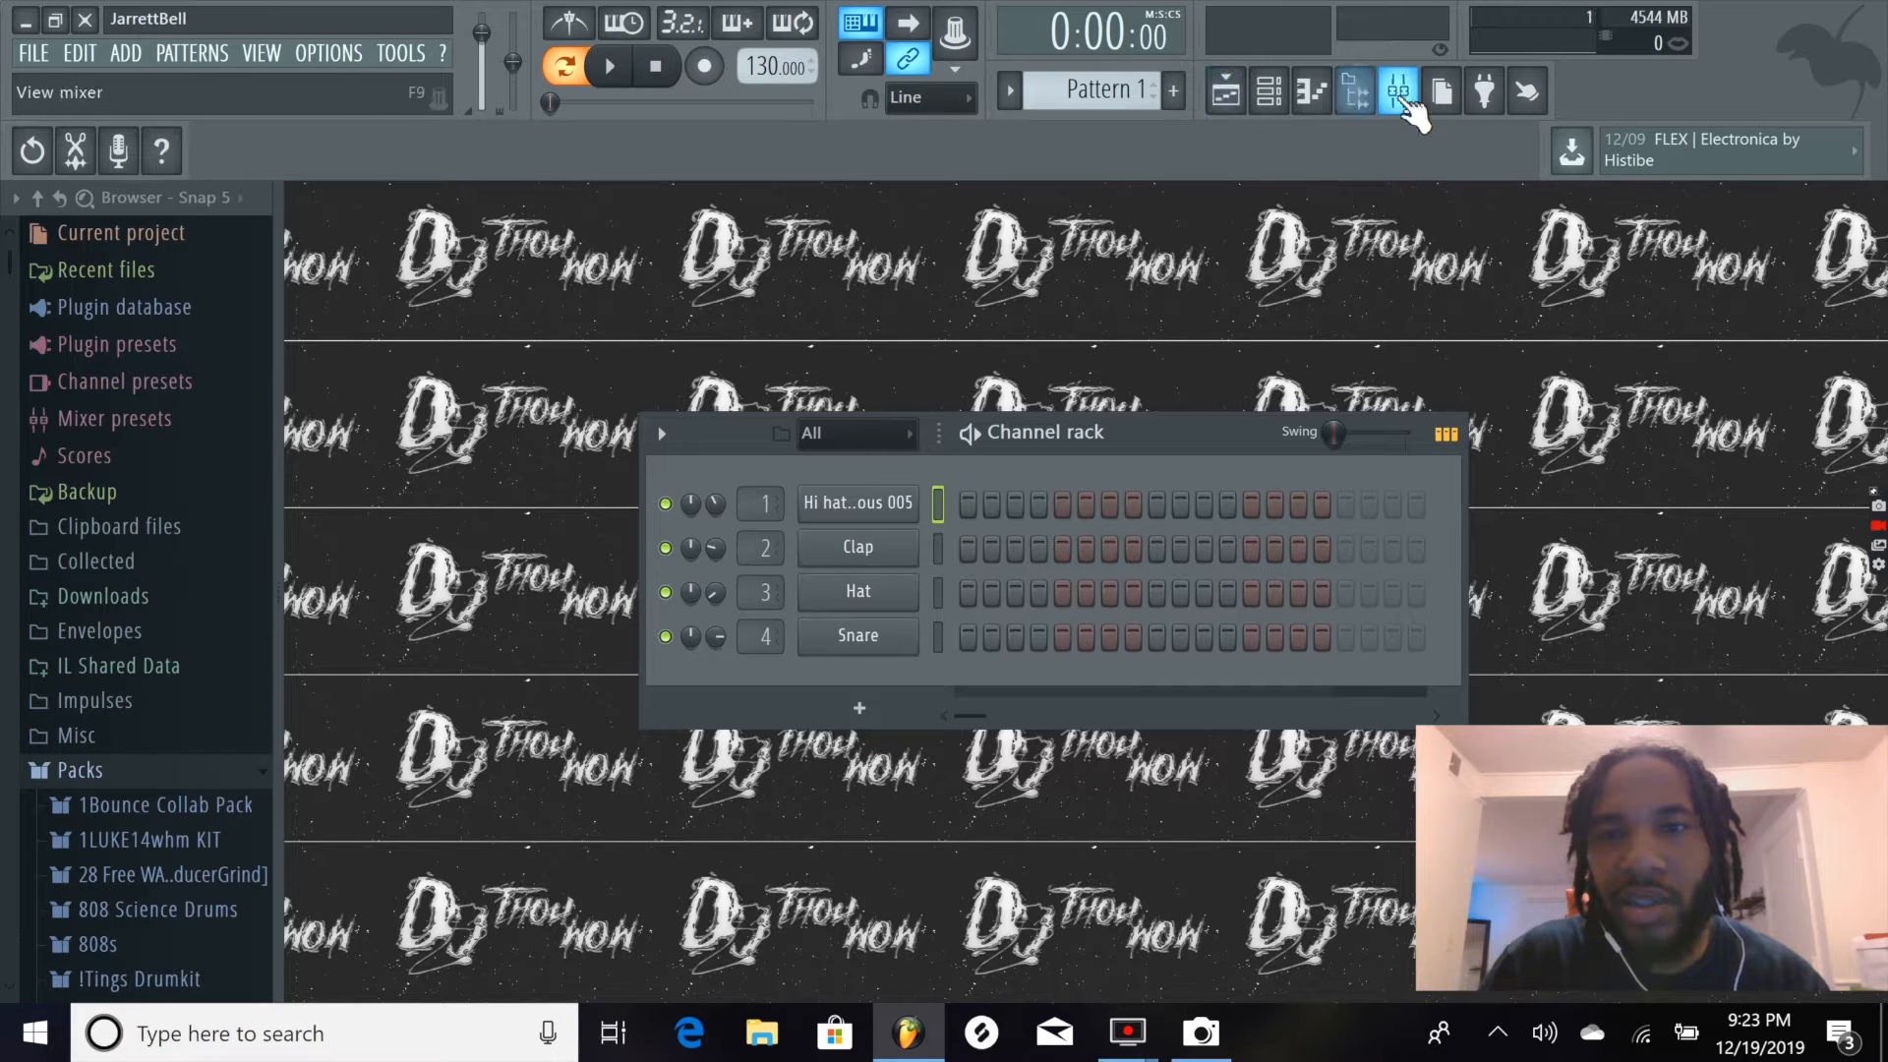
Show the Playlist for Pattern 1 to view its track layout, and hide it again
click(1229, 97)
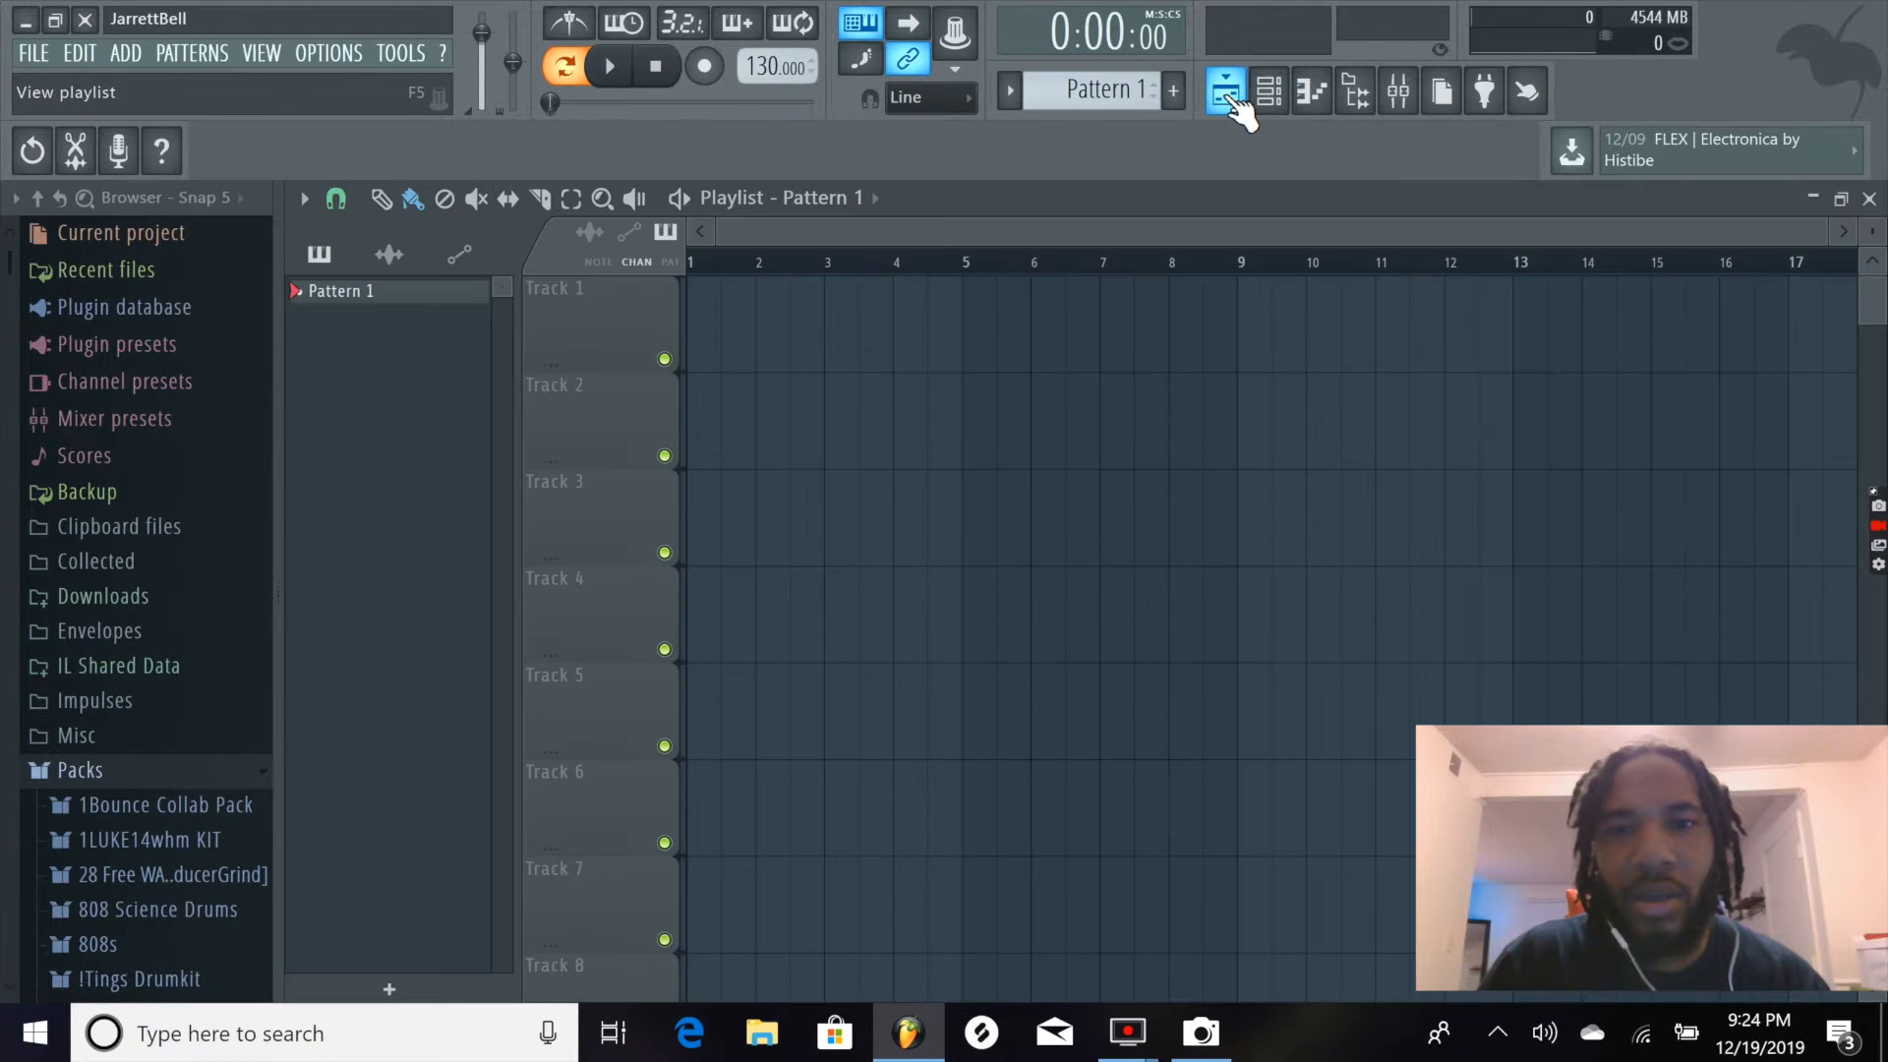
click(1229, 96)
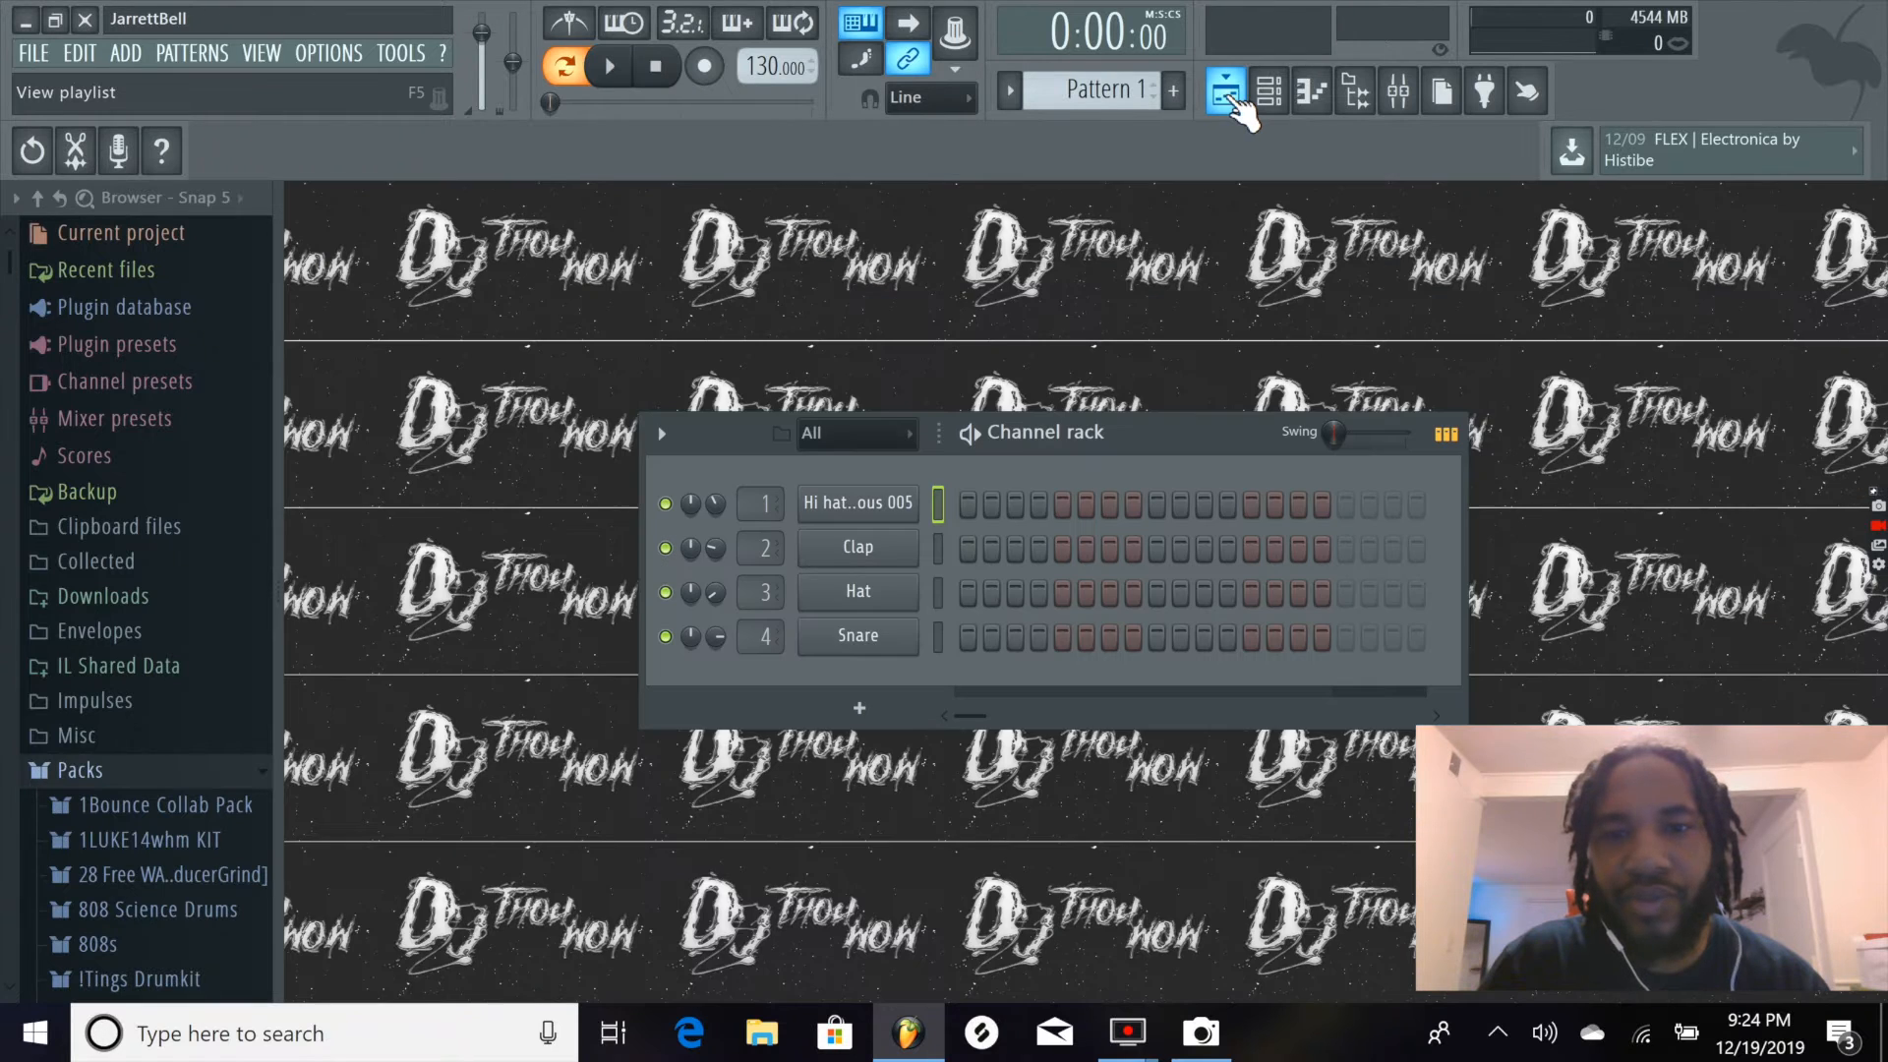
click(1241, 102)
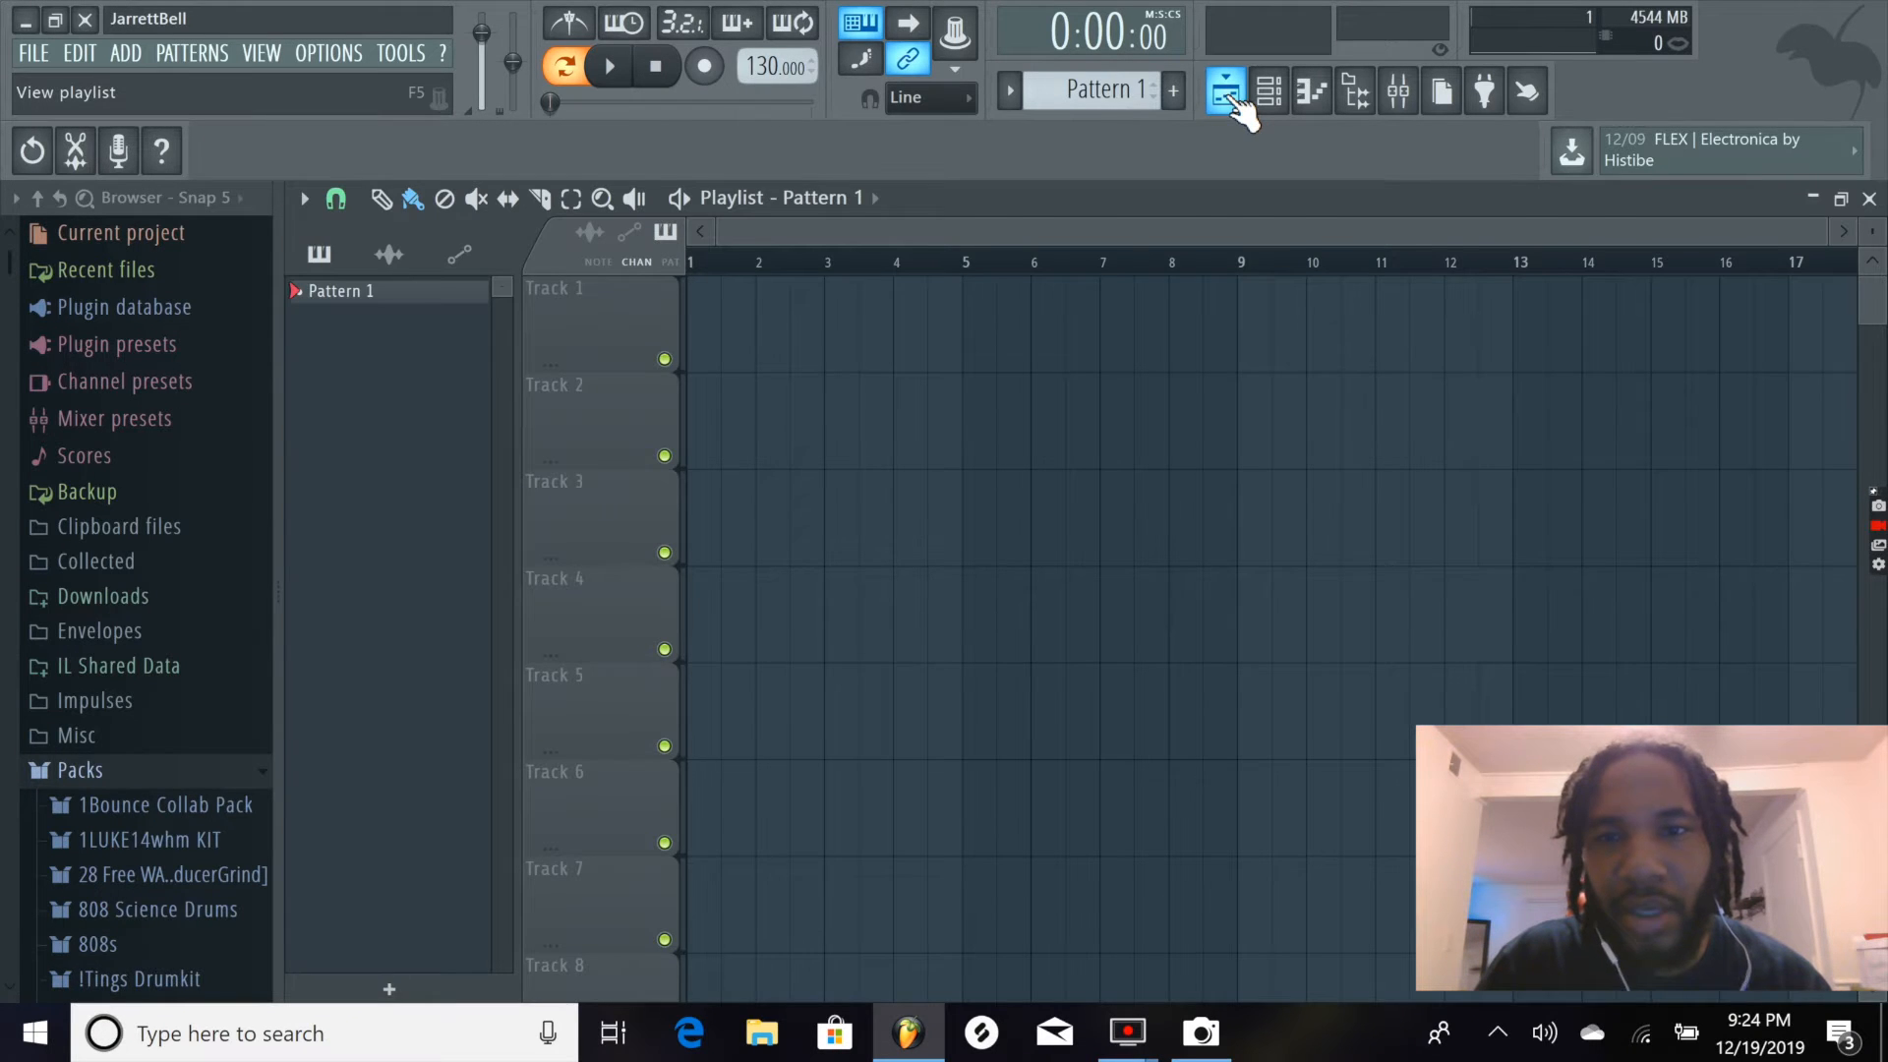
click(1249, 104)
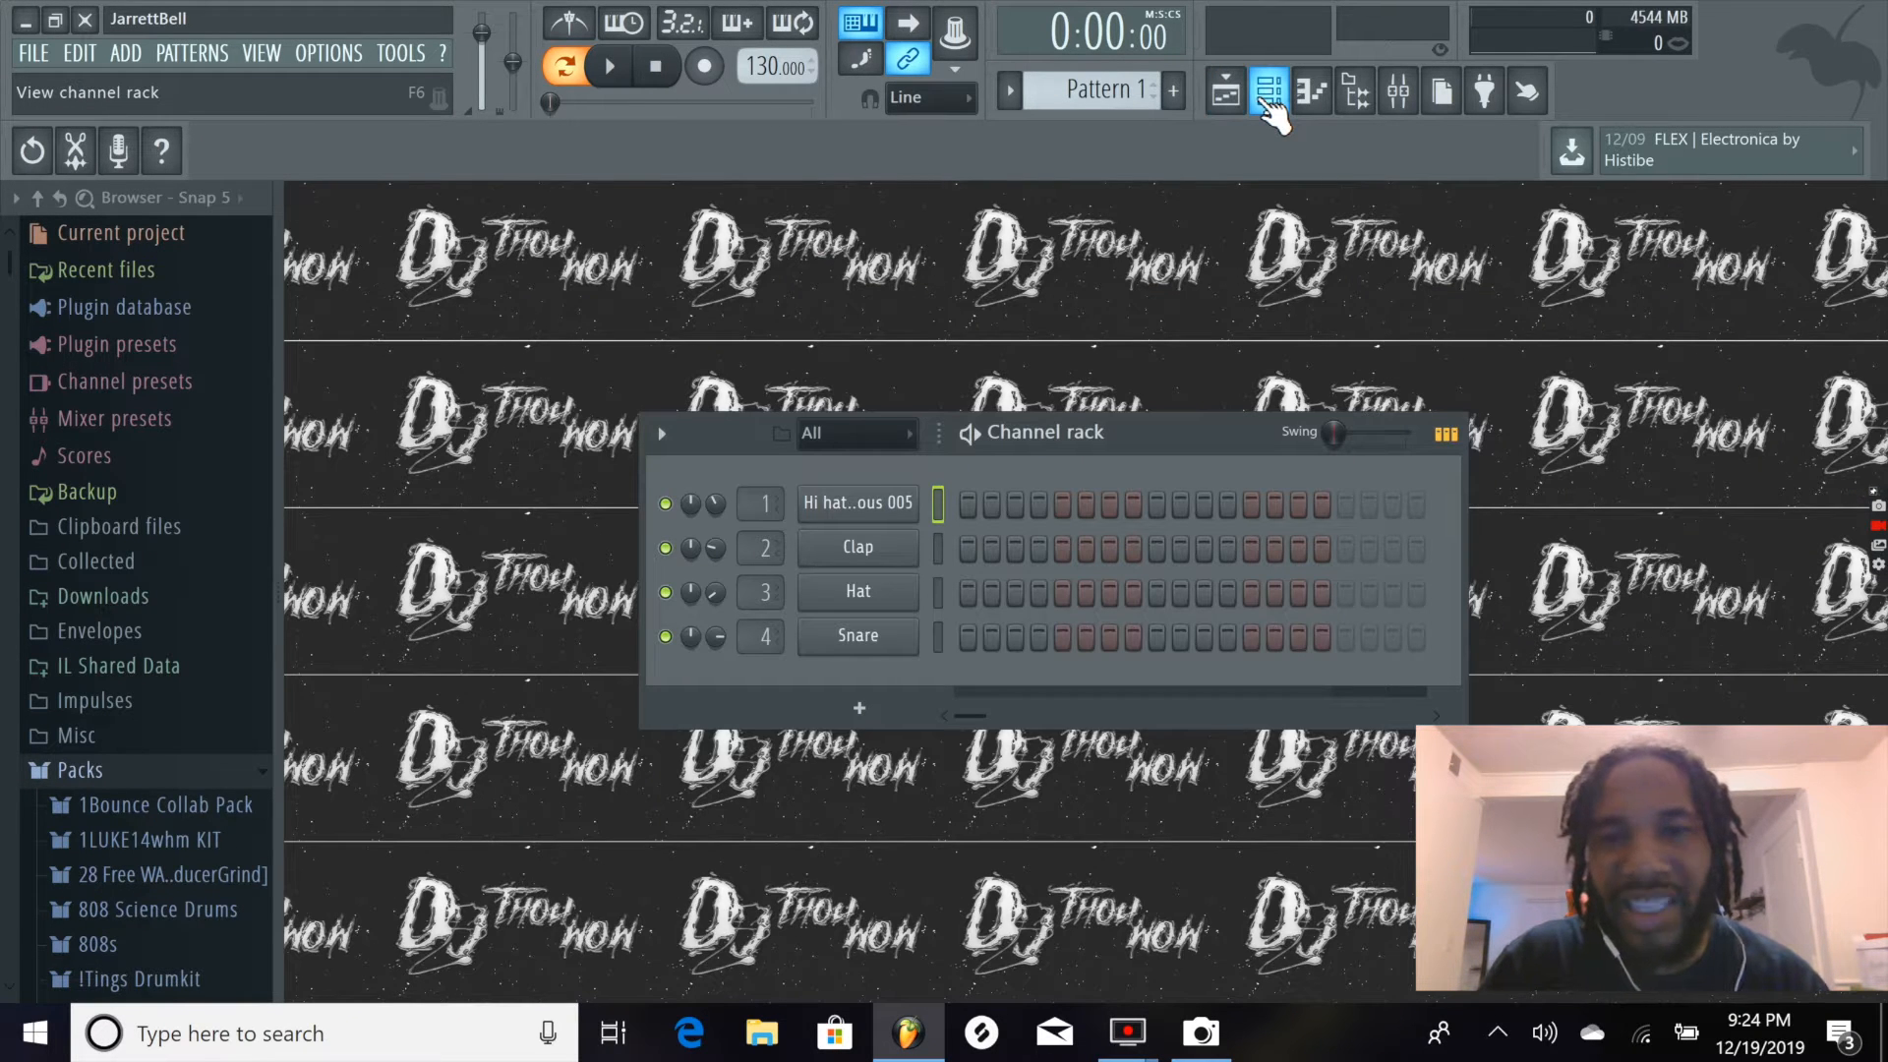
Hide and reshow the Channel rack, and move it up toward the centre of the workspace
click(1268, 101)
click(1268, 101)
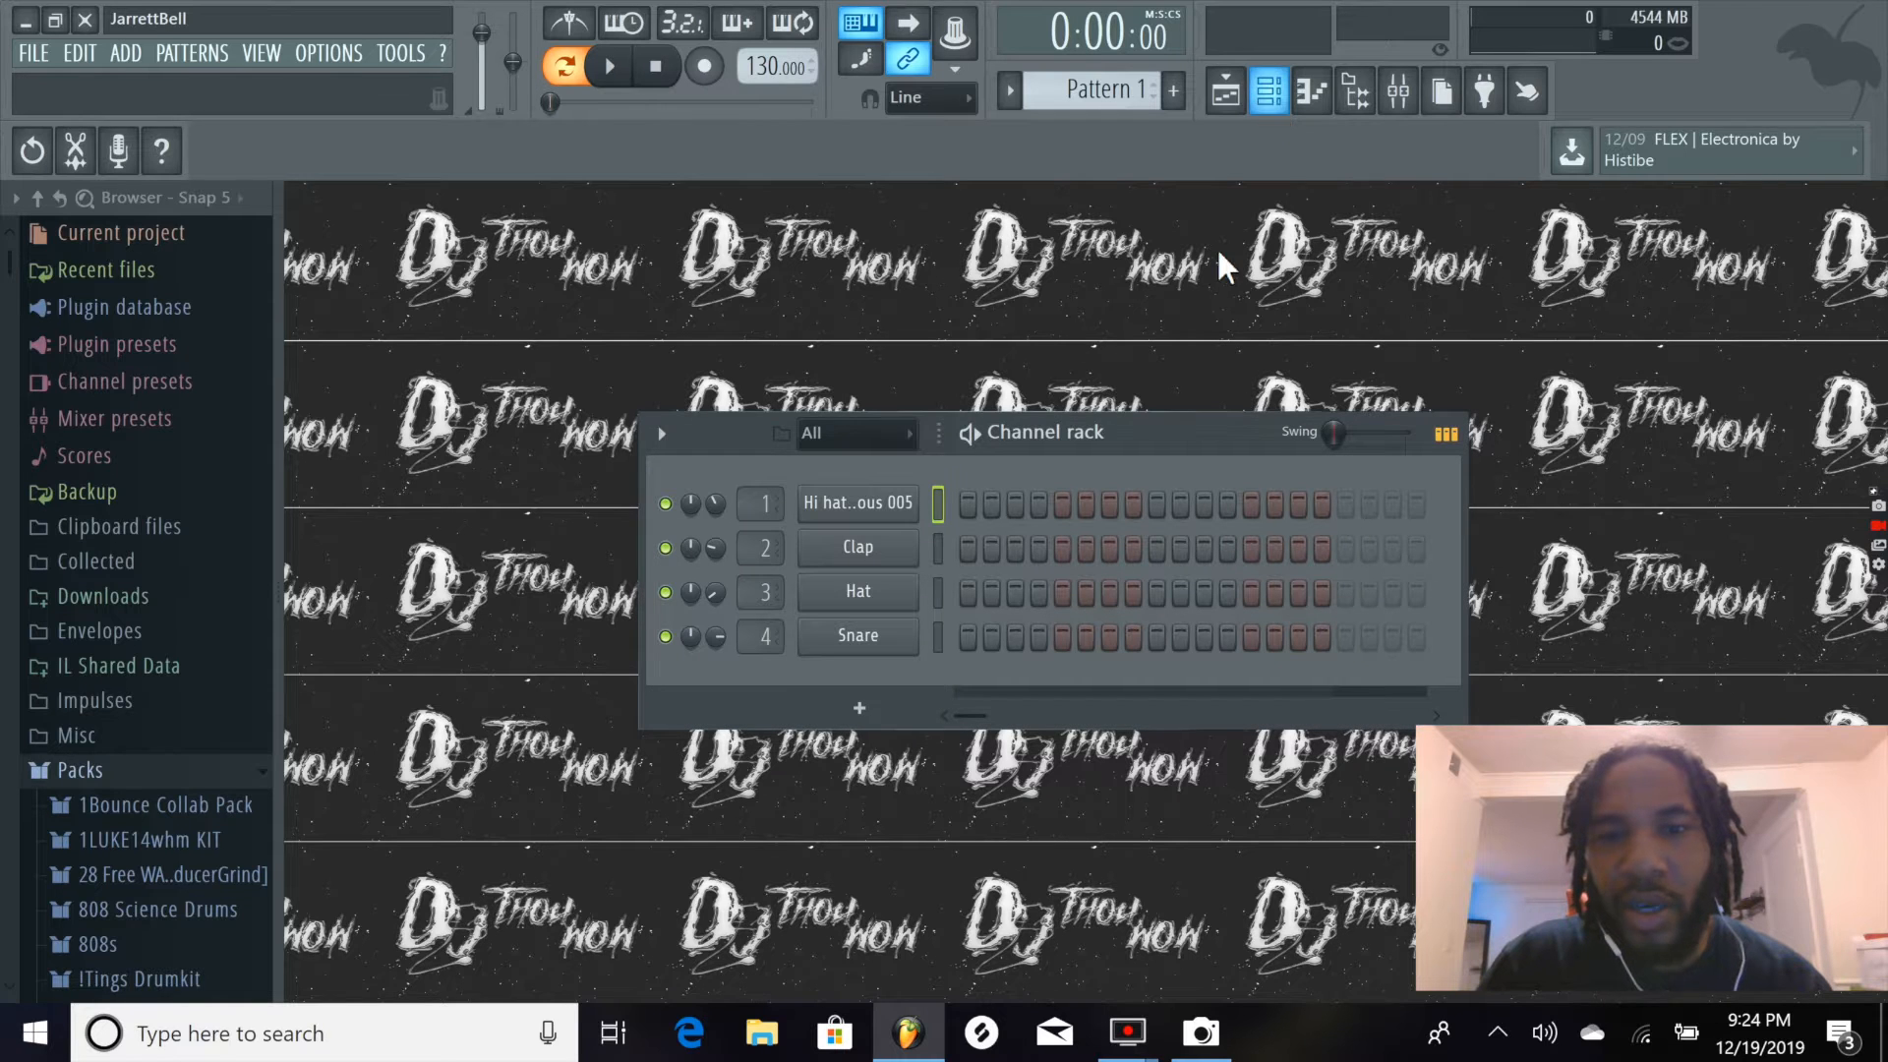
drag(1180, 421, 1117, 354)
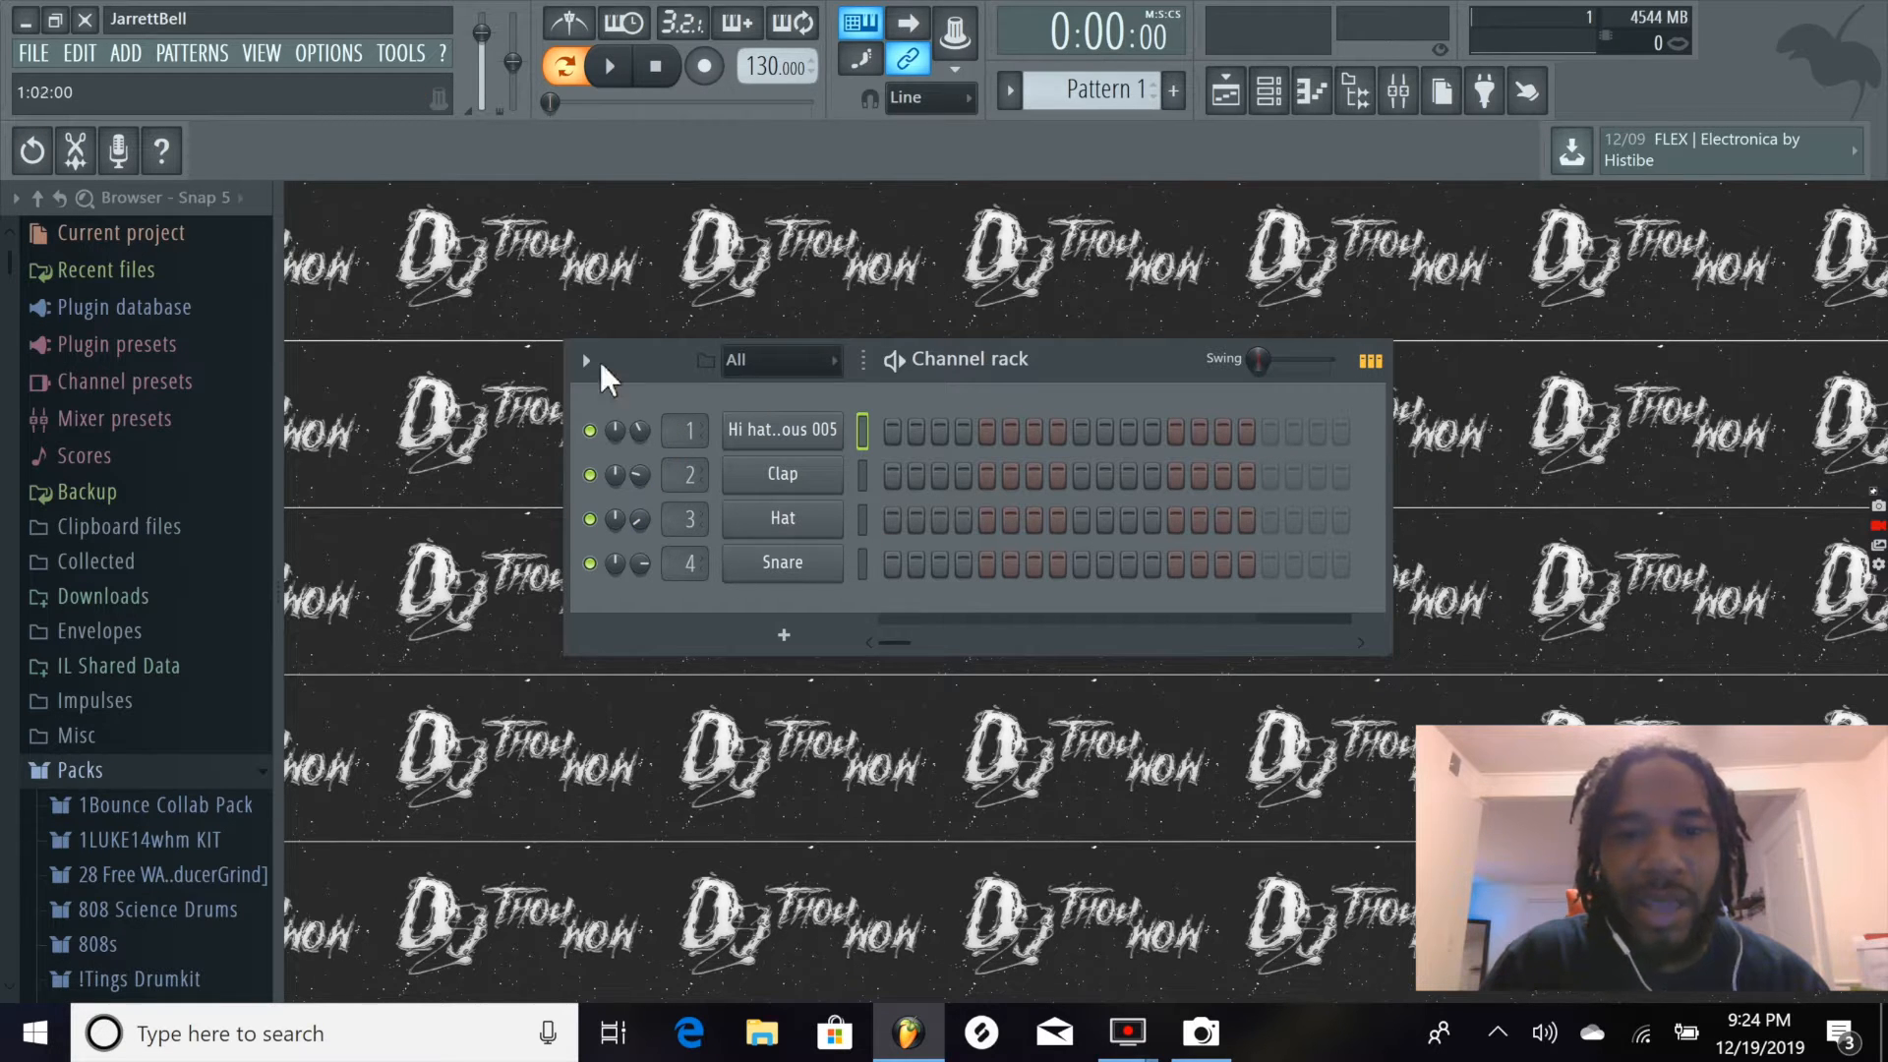
View the Piano roll briefly and close it, and toggle the Browser while keeping it shown
click(1313, 99)
click(1318, 108)
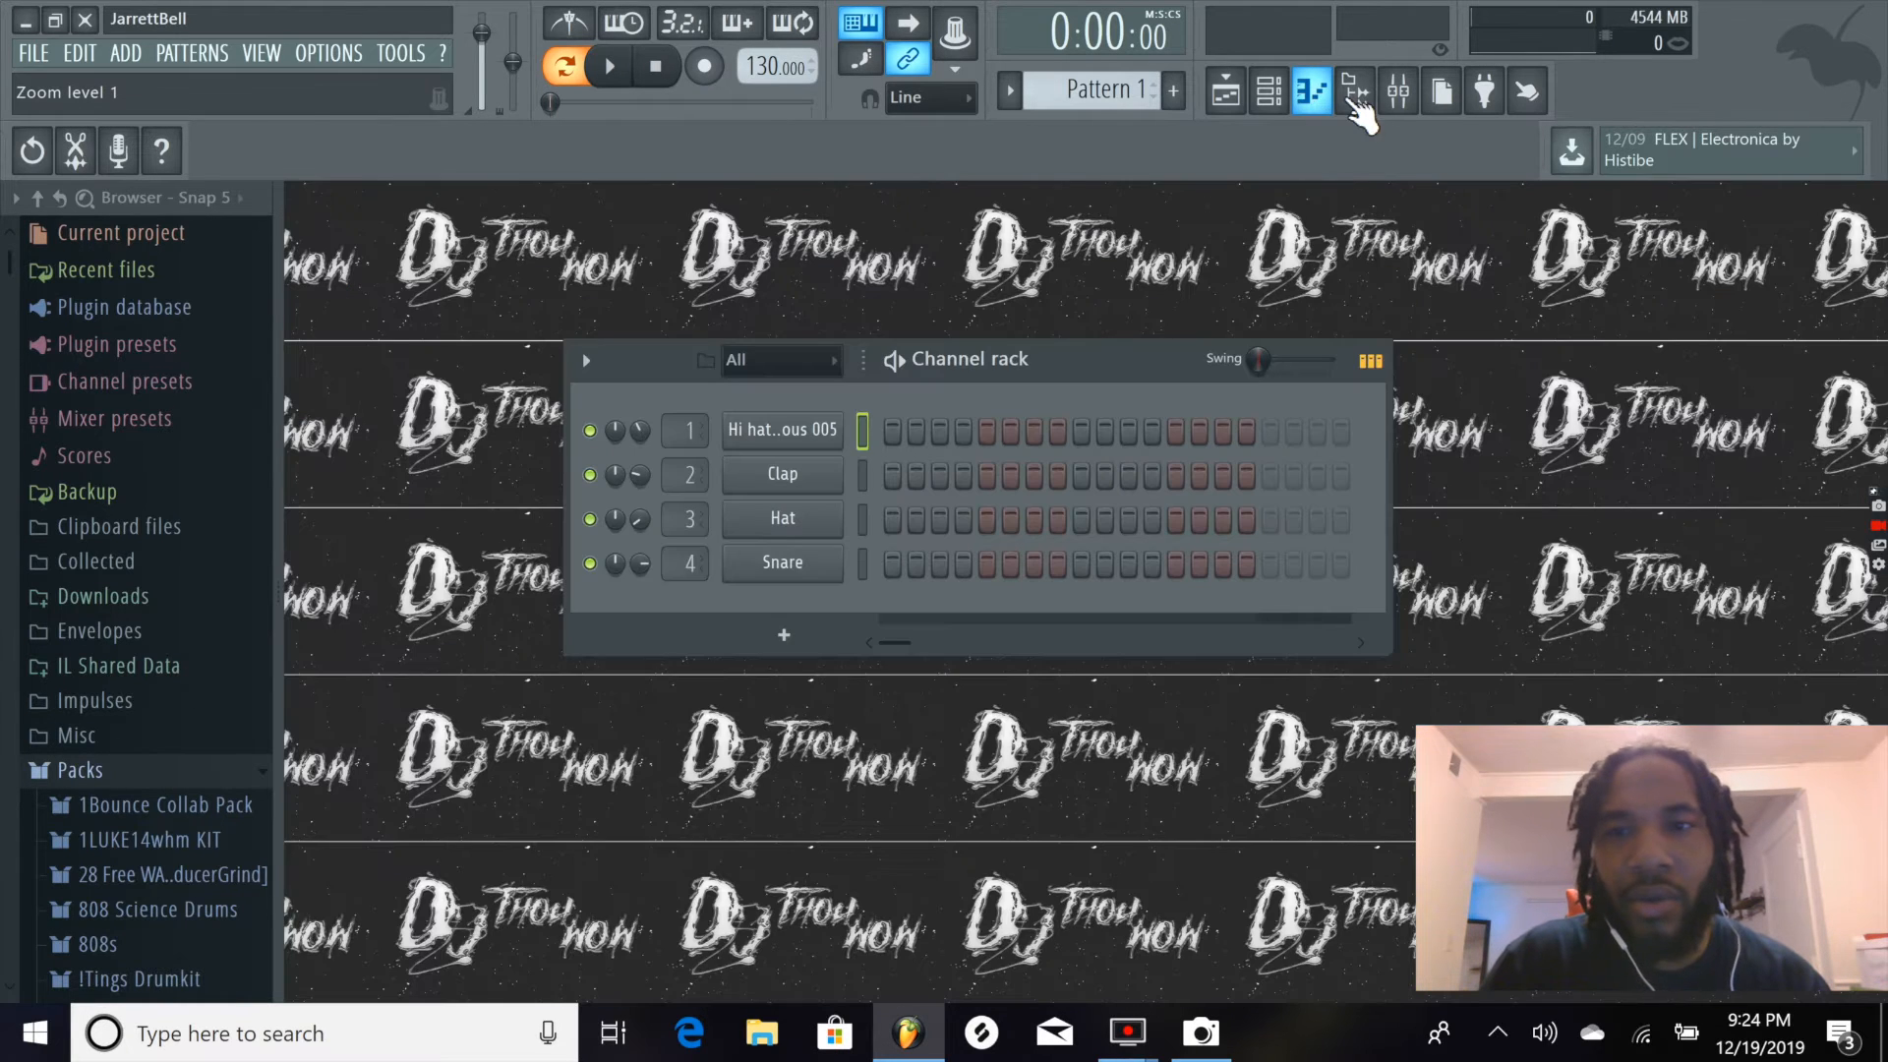
click(1365, 111)
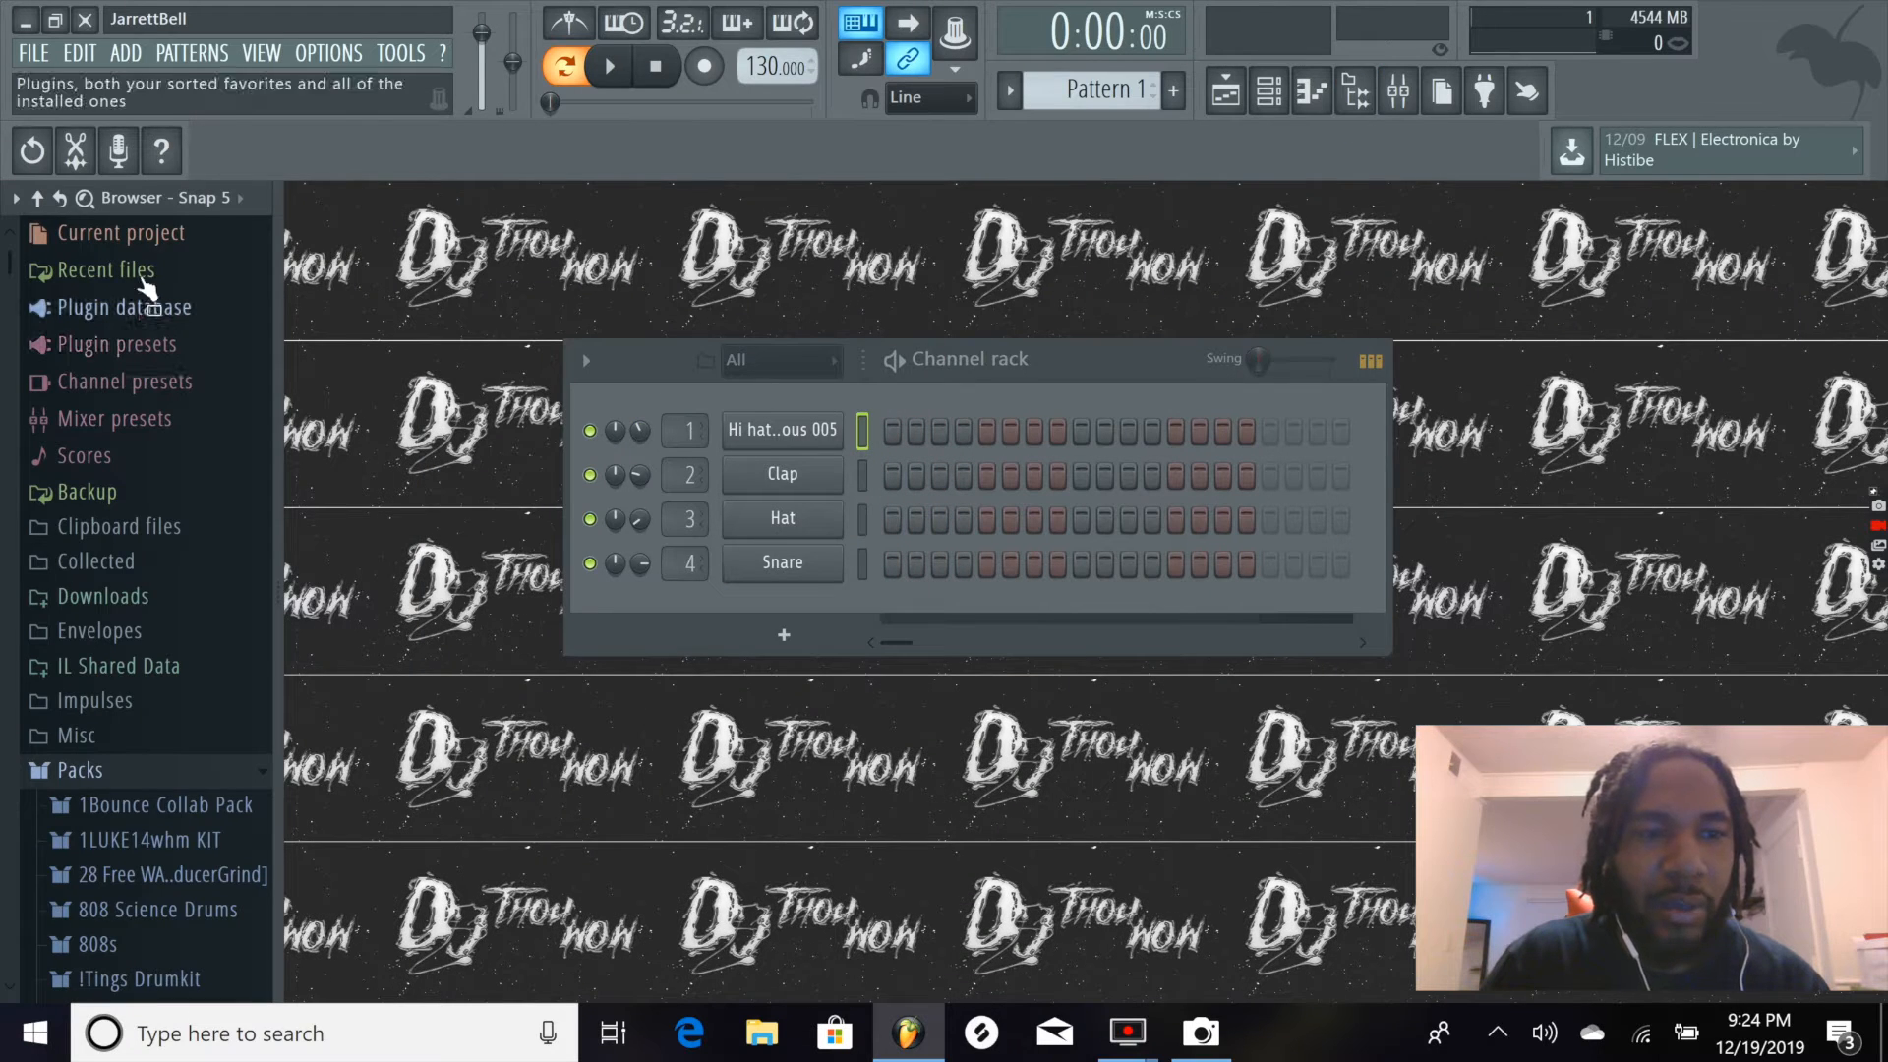
Open the Mixer, collapse it to its title bar, and place it just above the Channel rack
click(1397, 112)
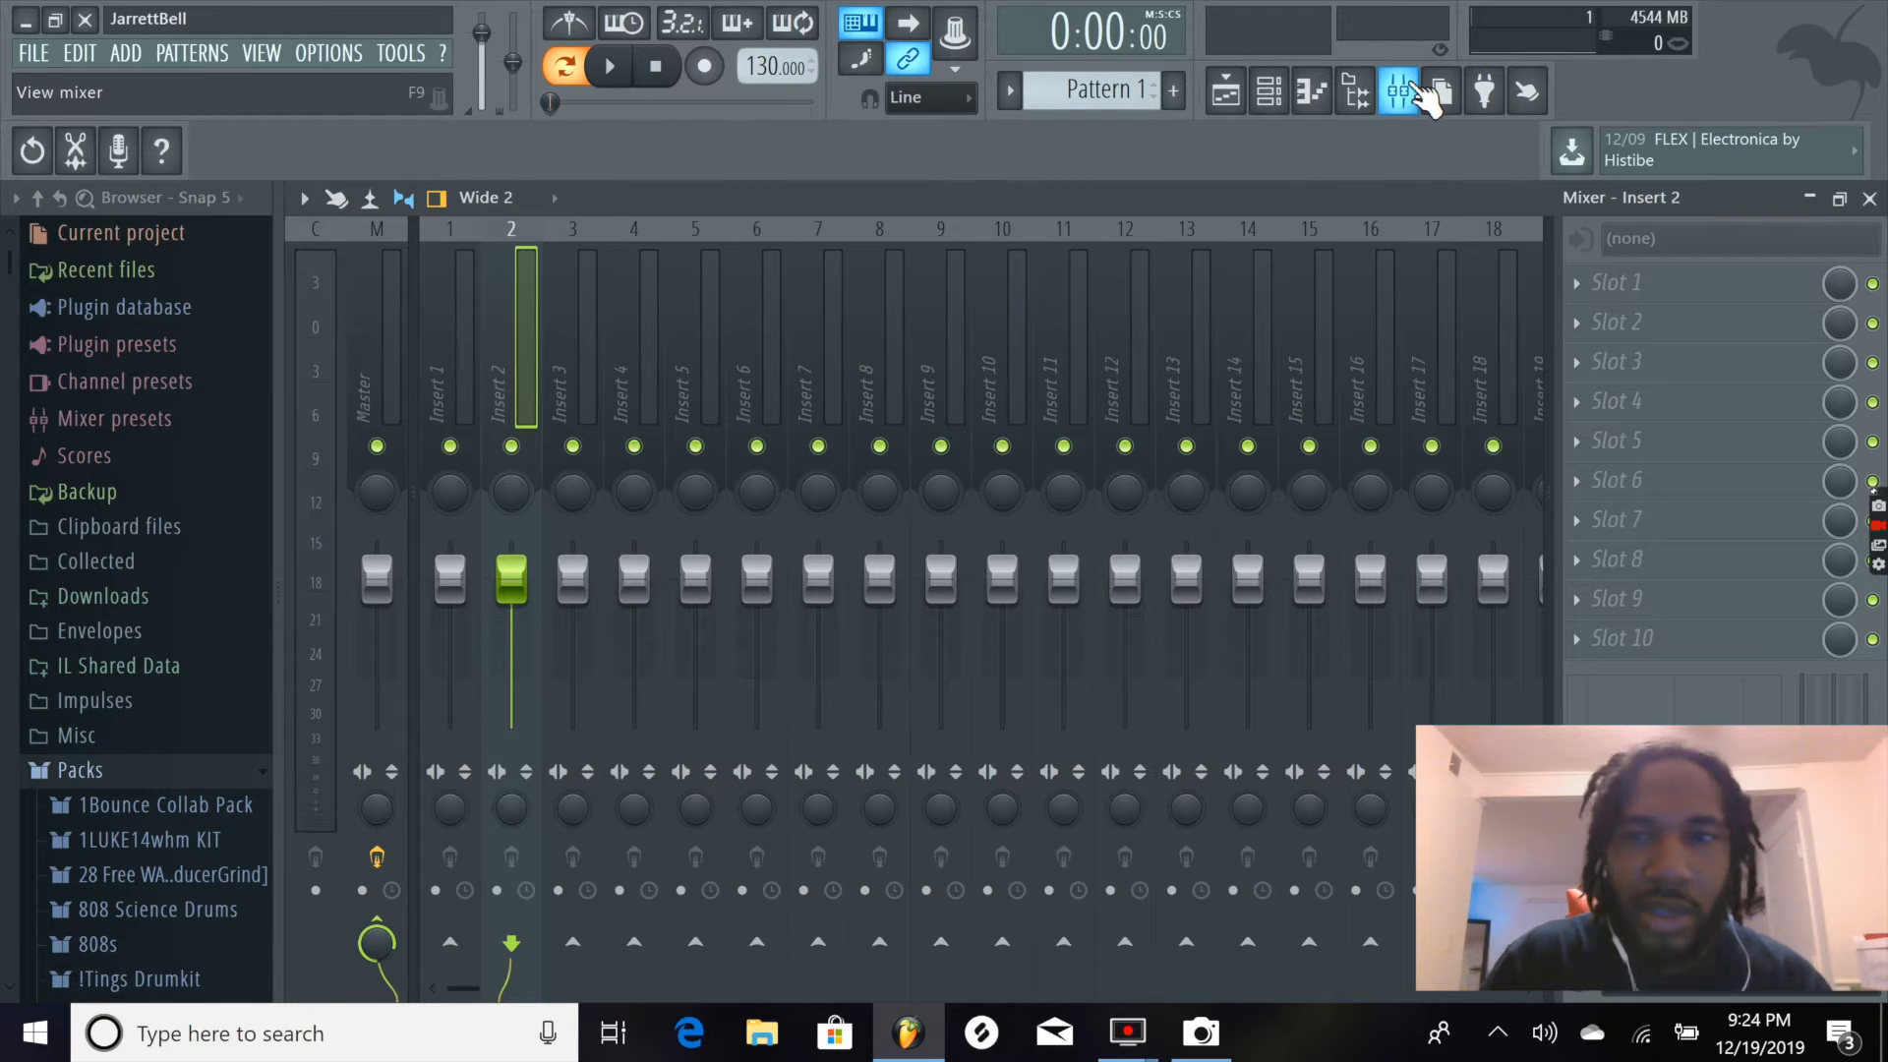
click(1414, 110)
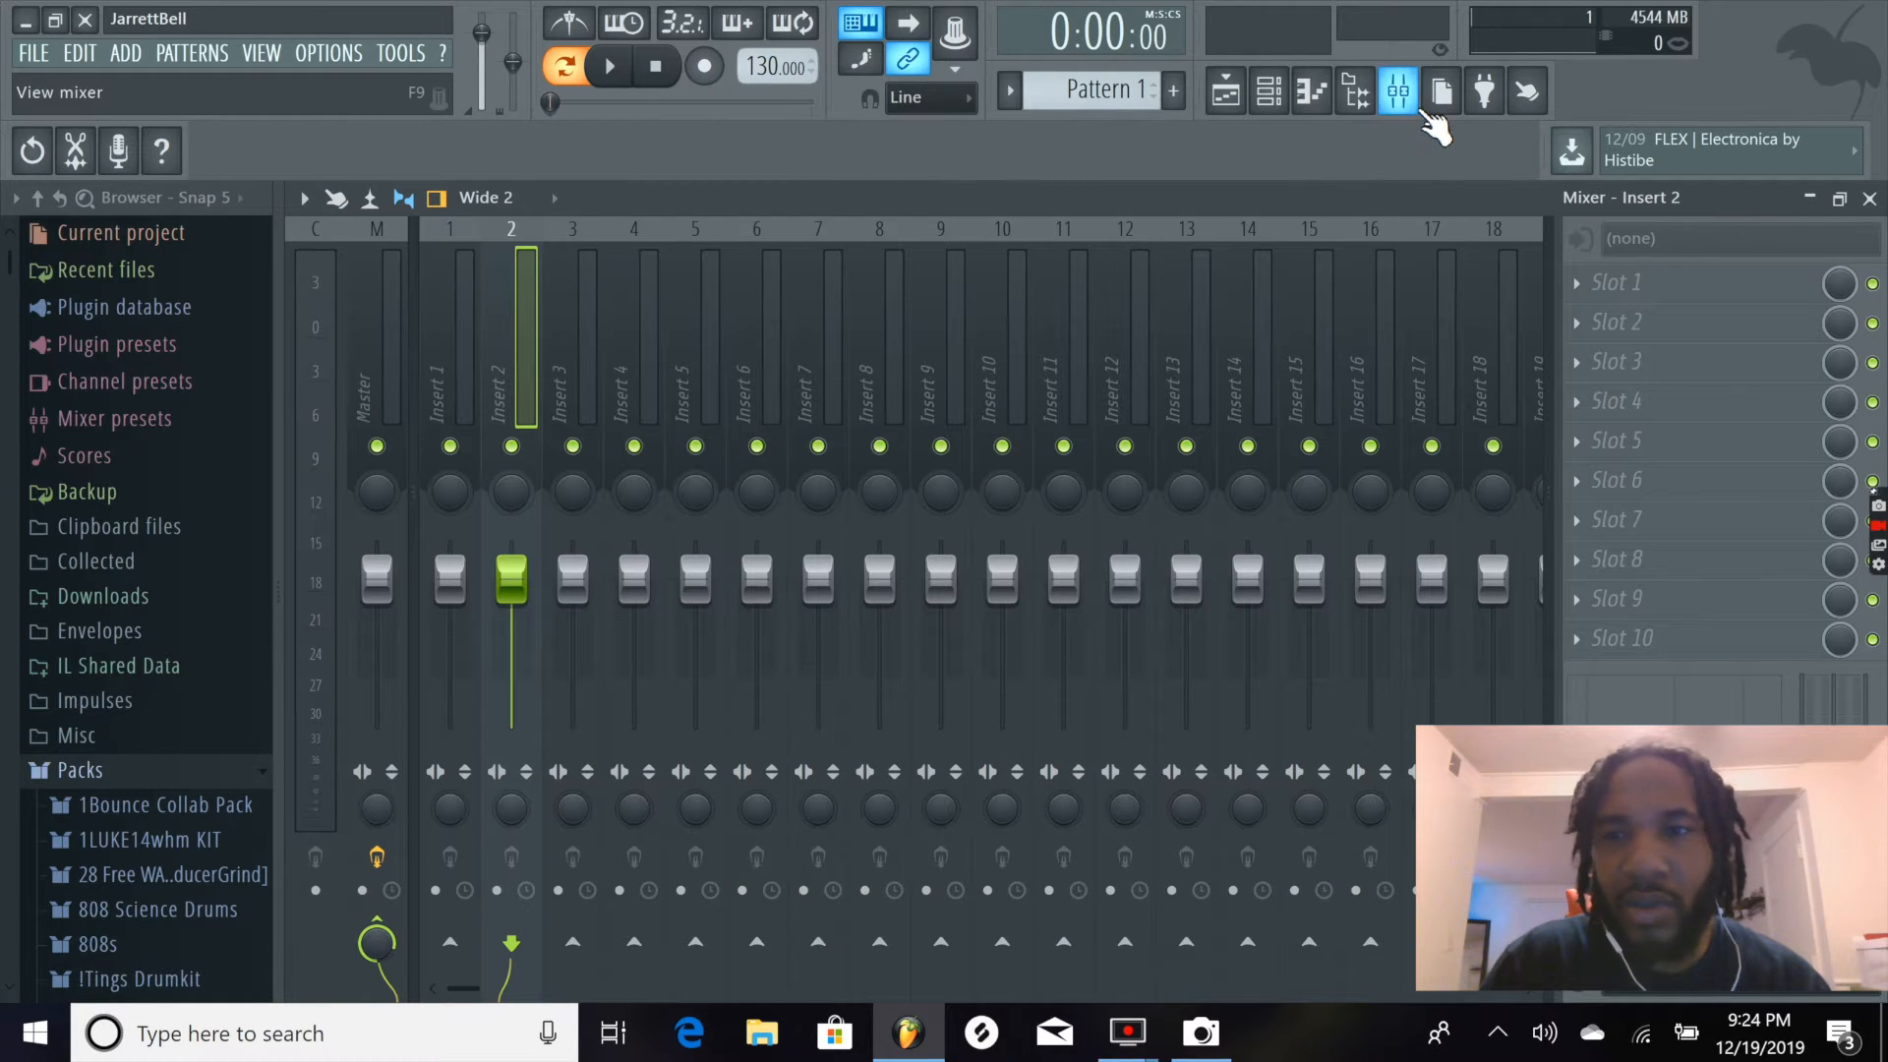
click(1809, 197)
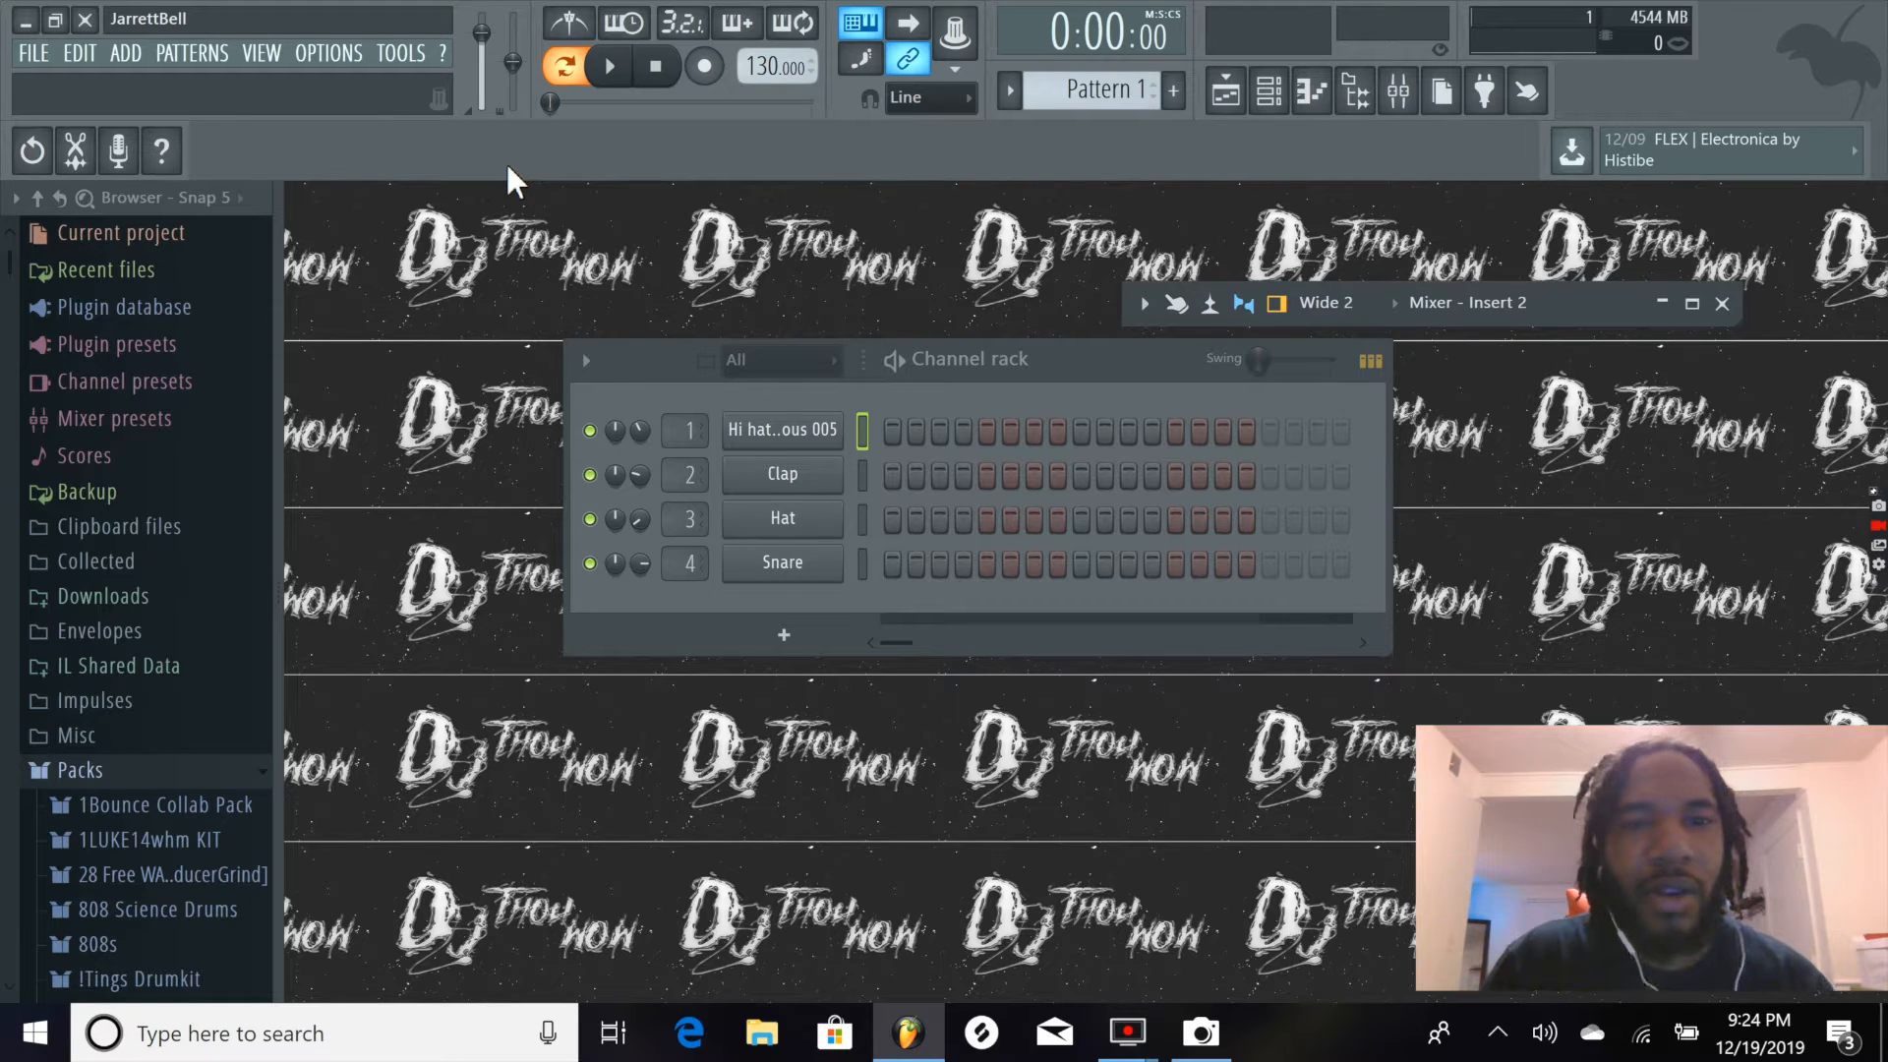
drag(1604, 308, 1225, 307)
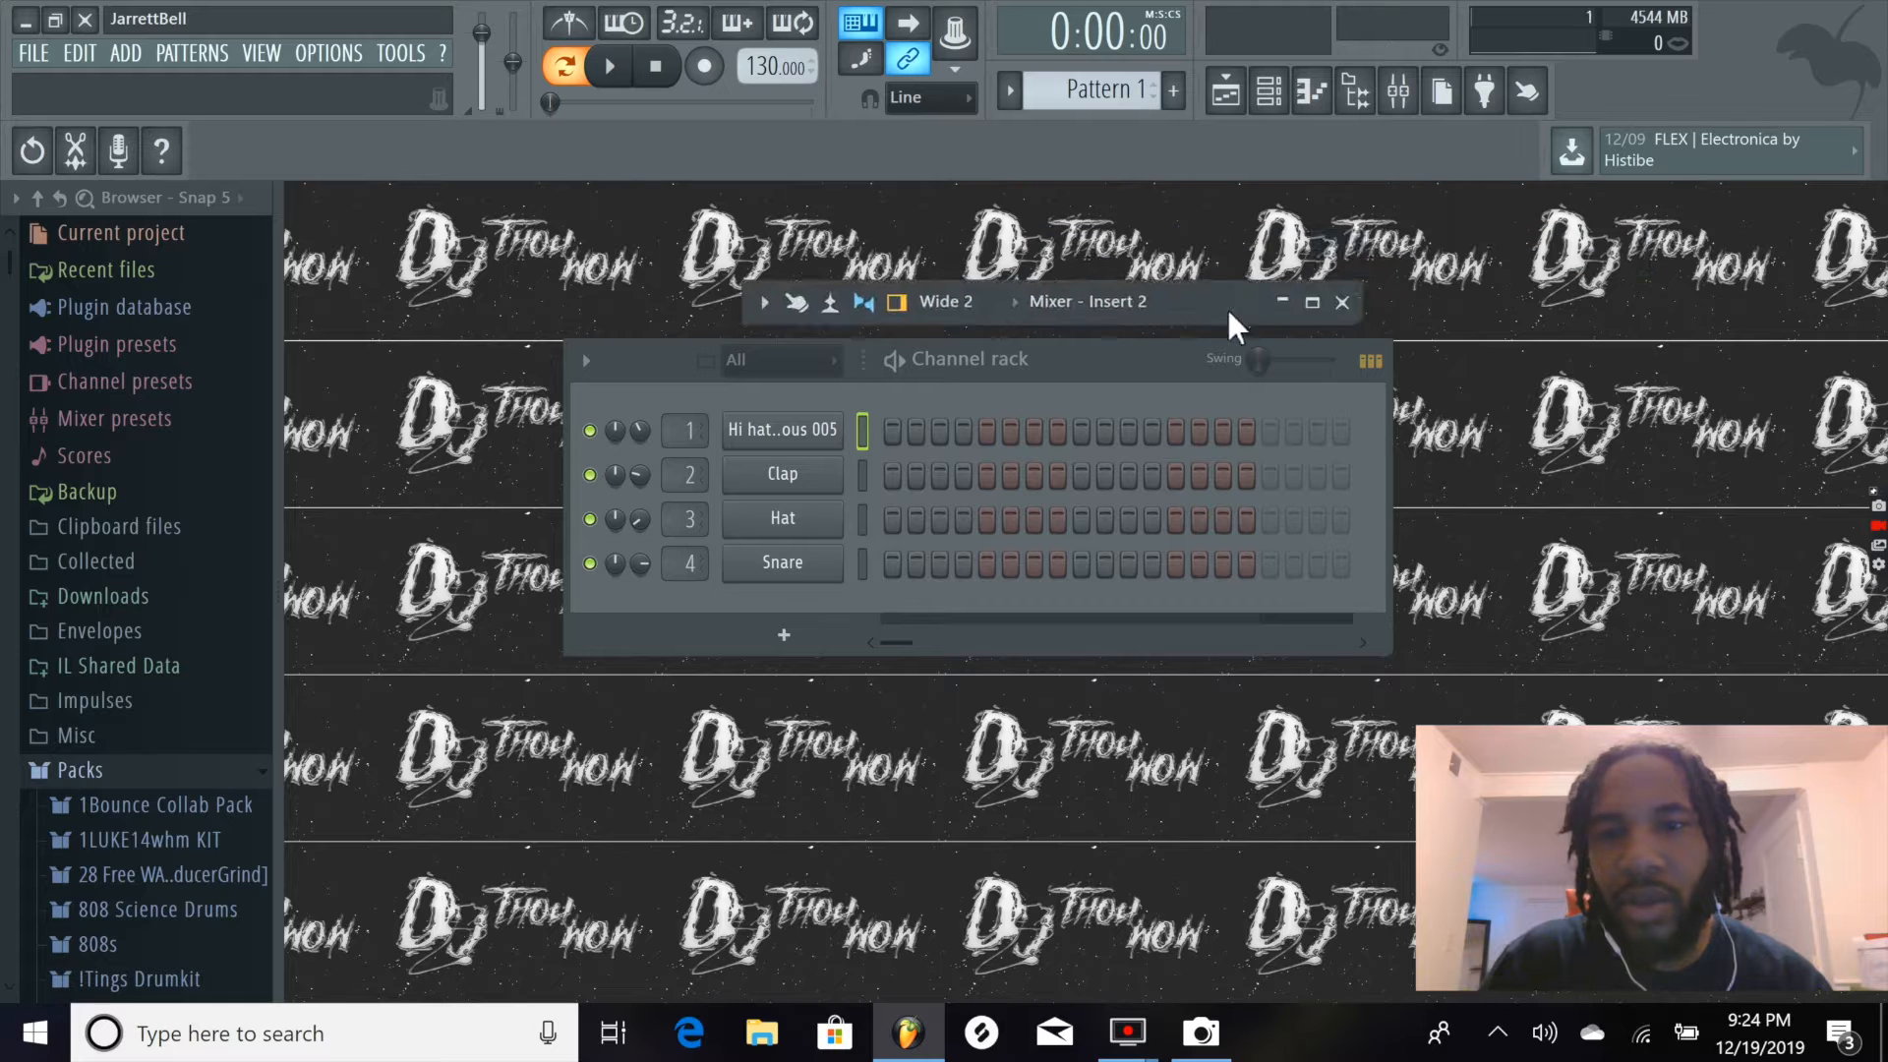
Maximize the Mixer to view its inserts and effect slots, and return it to the collapsed title bar
click(1313, 302)
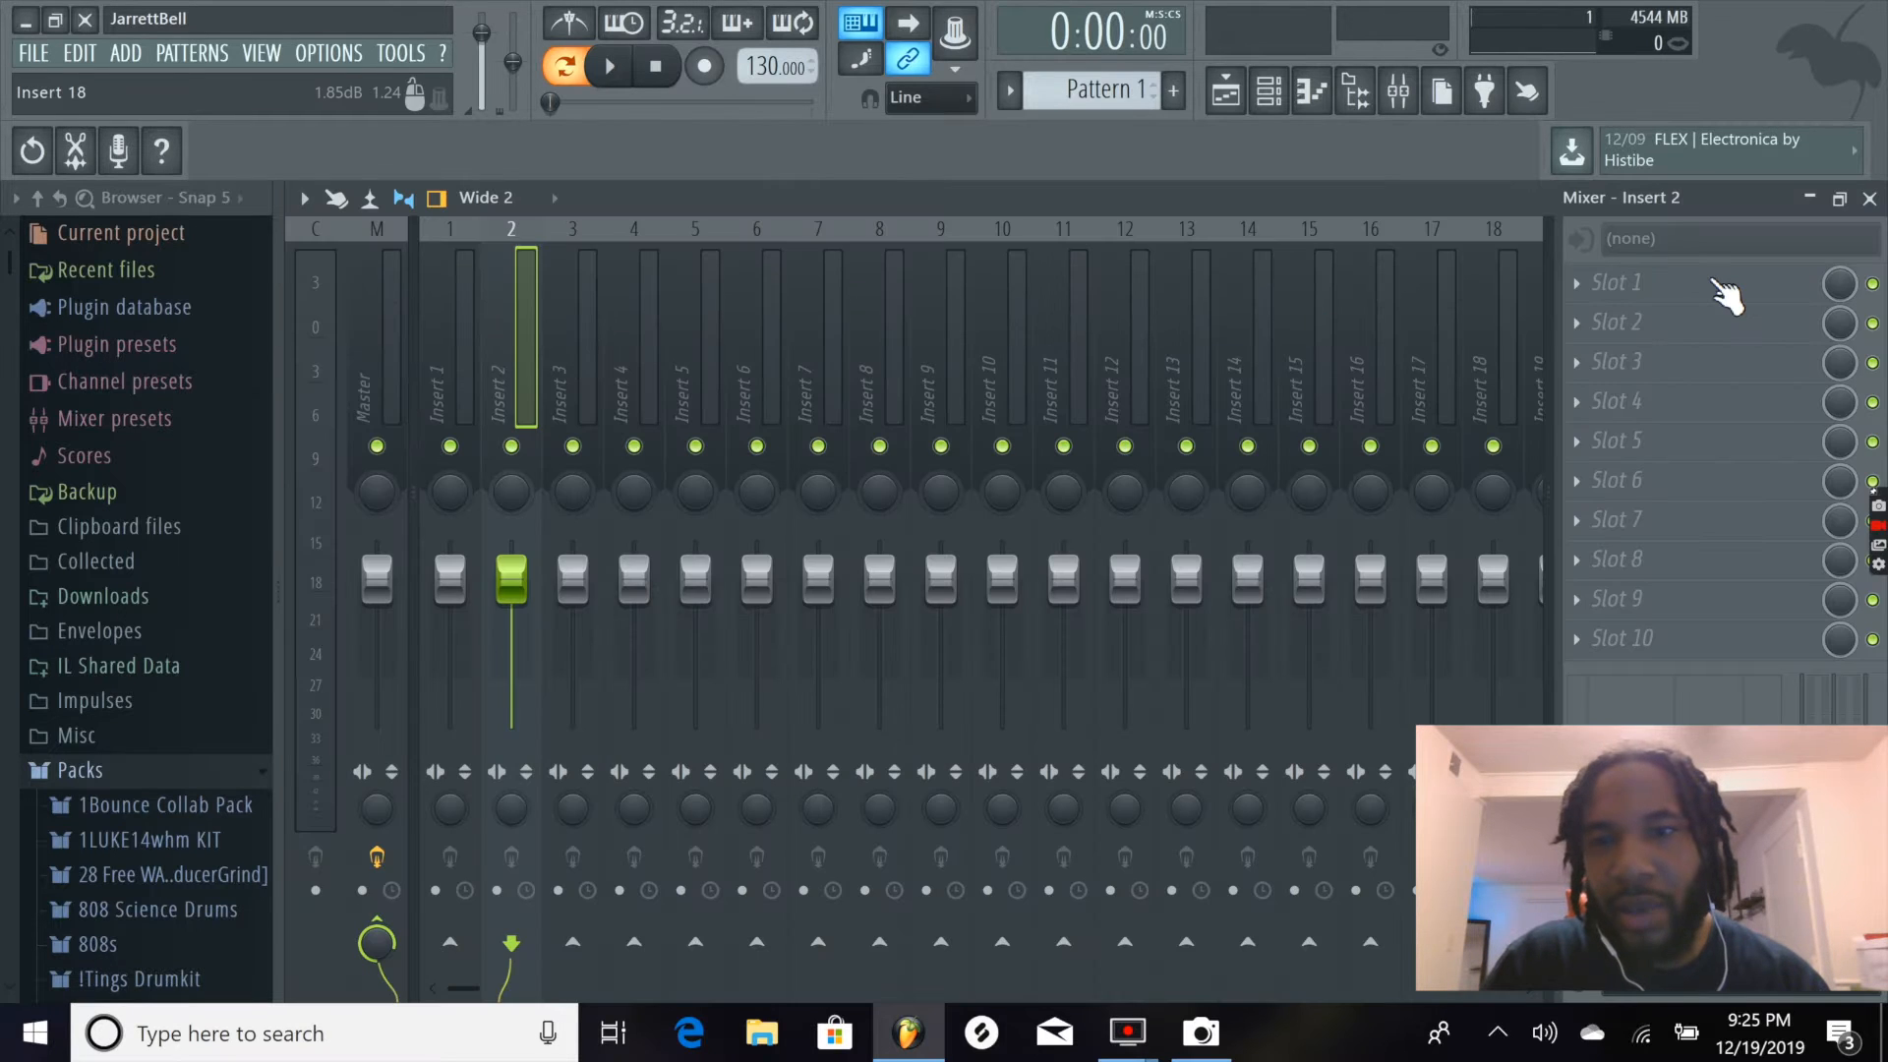
click(1837, 200)
click(1282, 301)
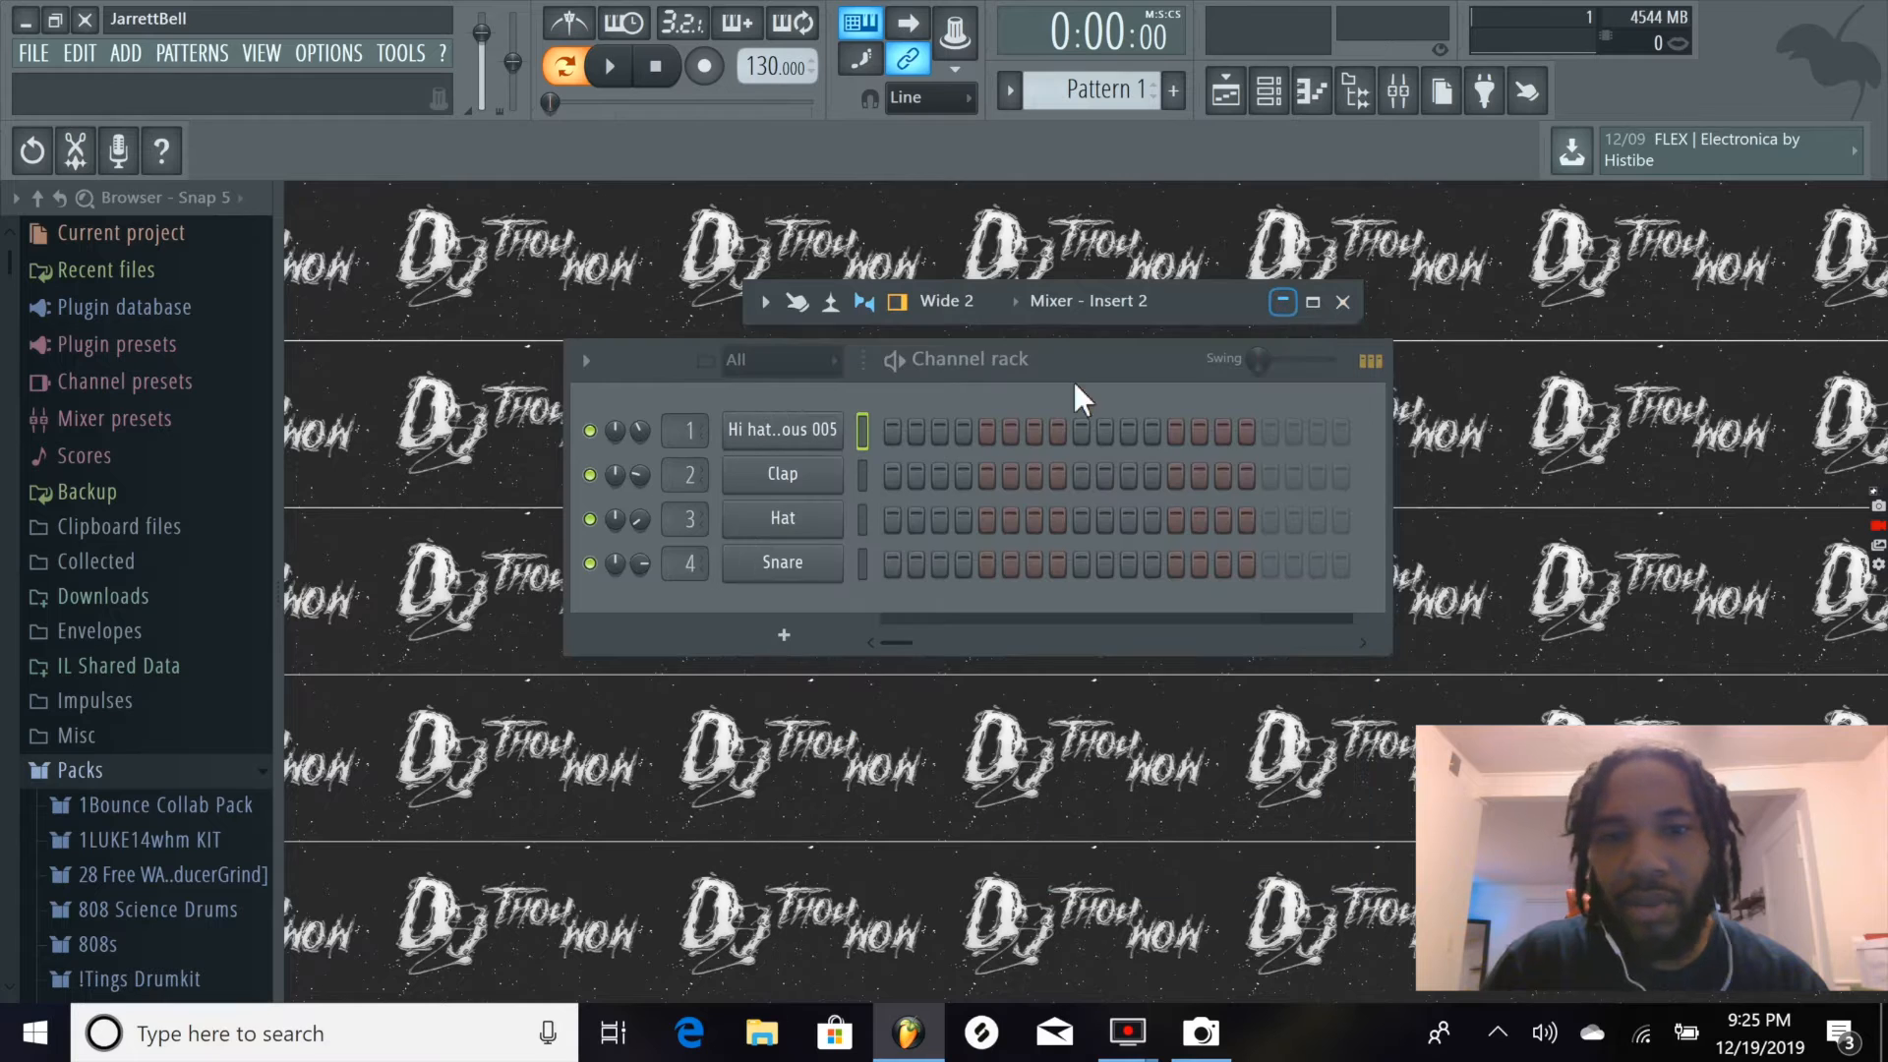
Widen the Channel rack to show more steps and move it down below the collapsed Mixer
drag(1089, 352, 1098, 339)
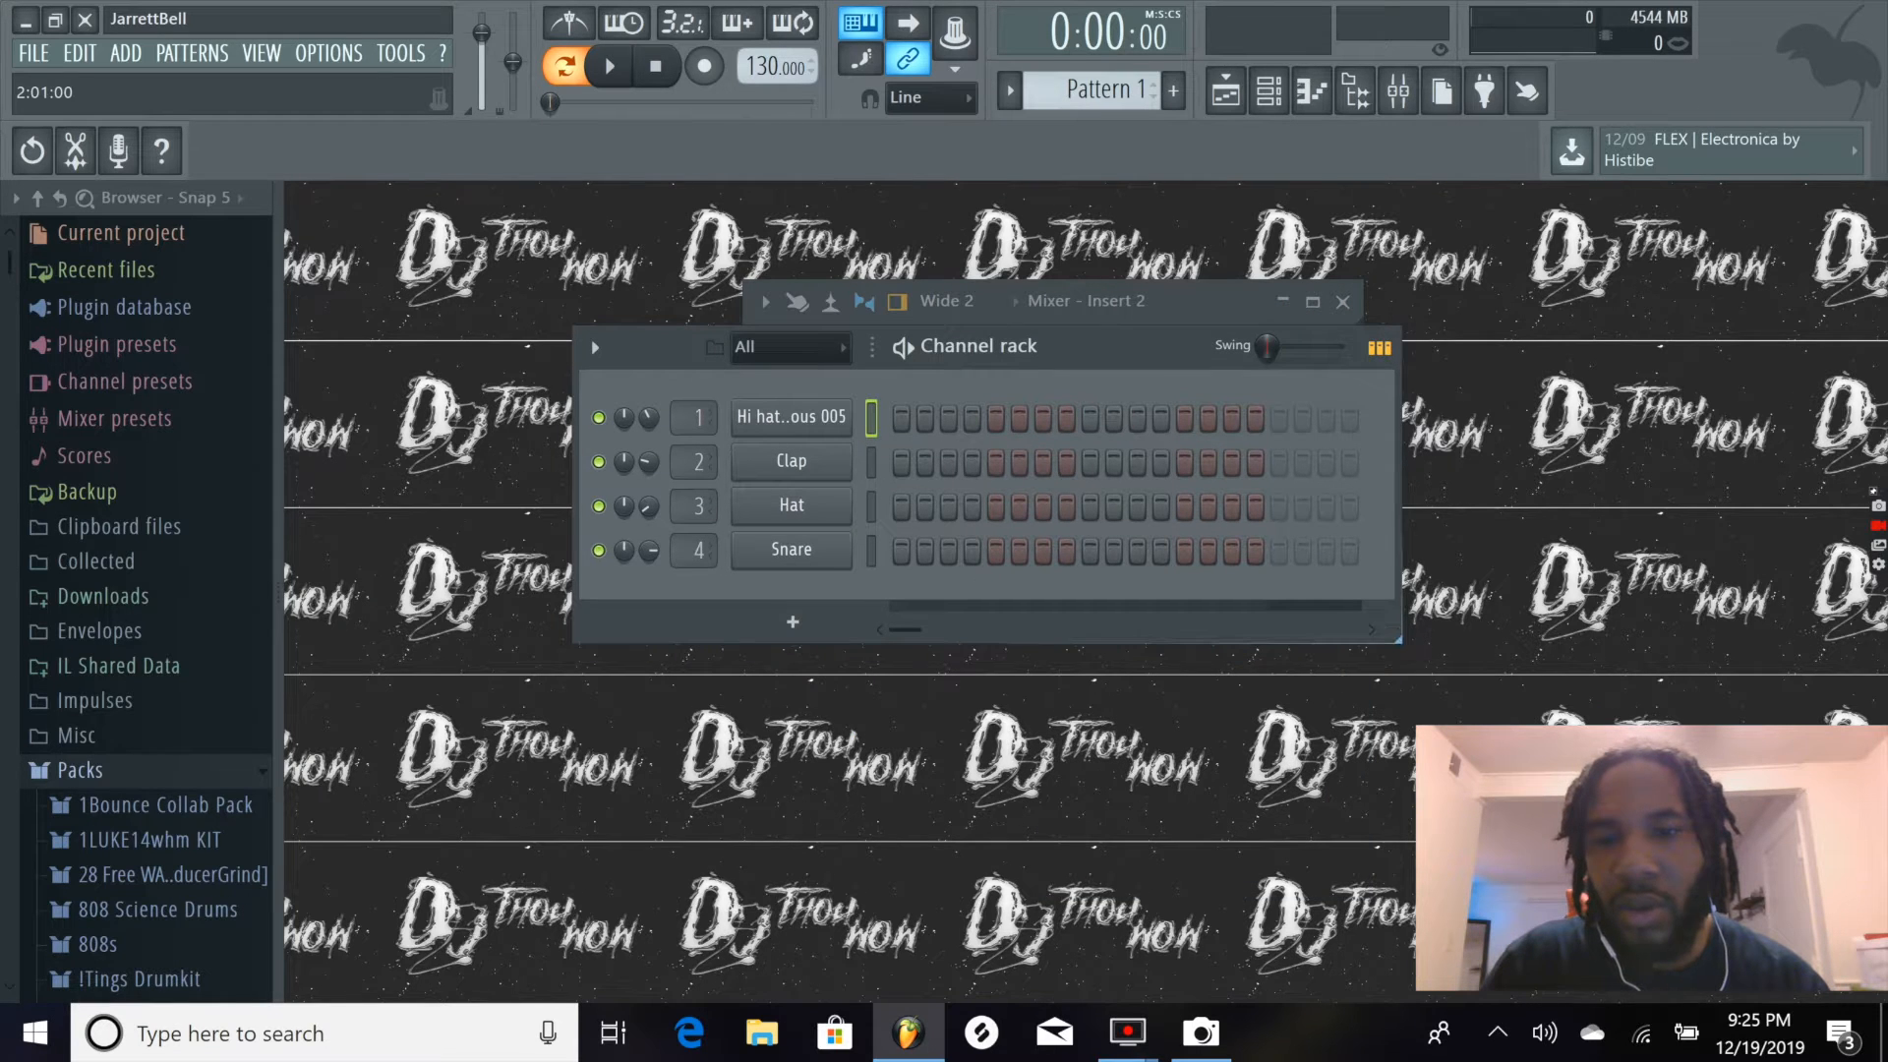
drag(1397, 640, 1490, 640)
drag(1164, 366, 1152, 474)
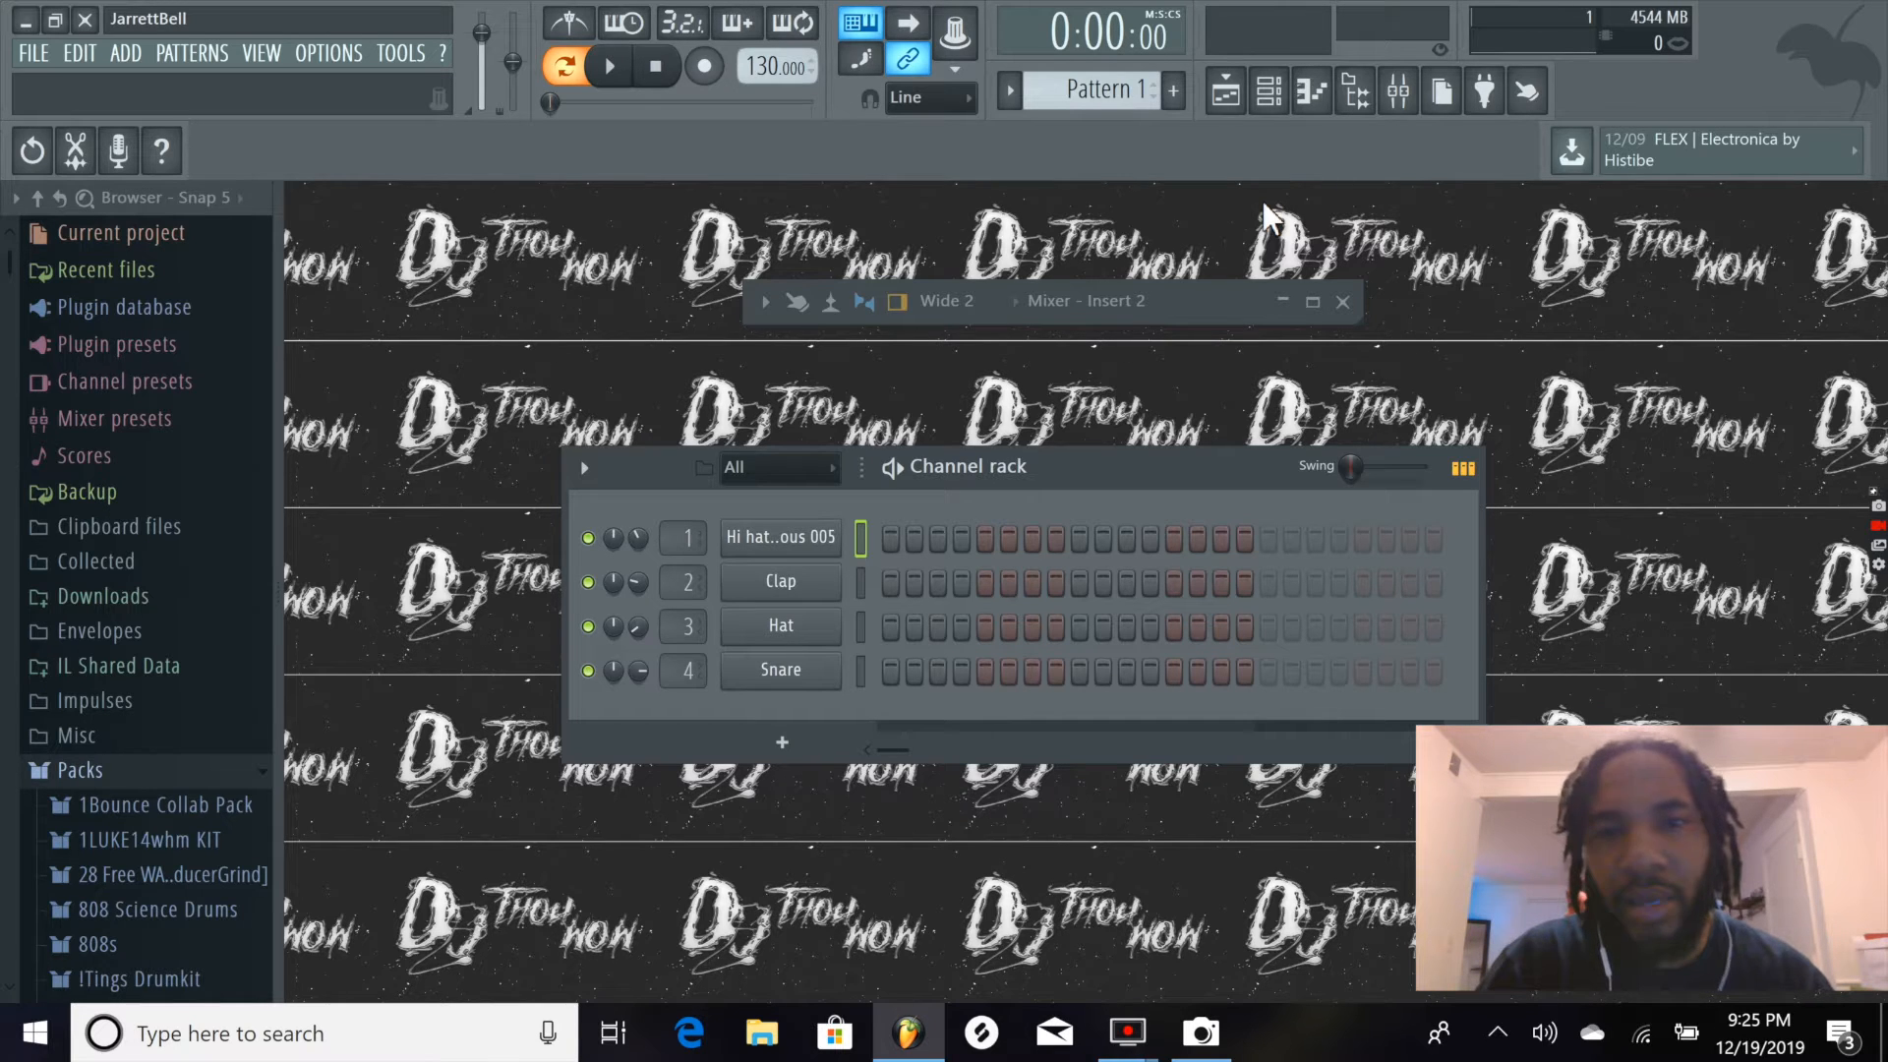
Expand the collapsed Mixer to view its compact layout, and collapse it again
click(1217, 299)
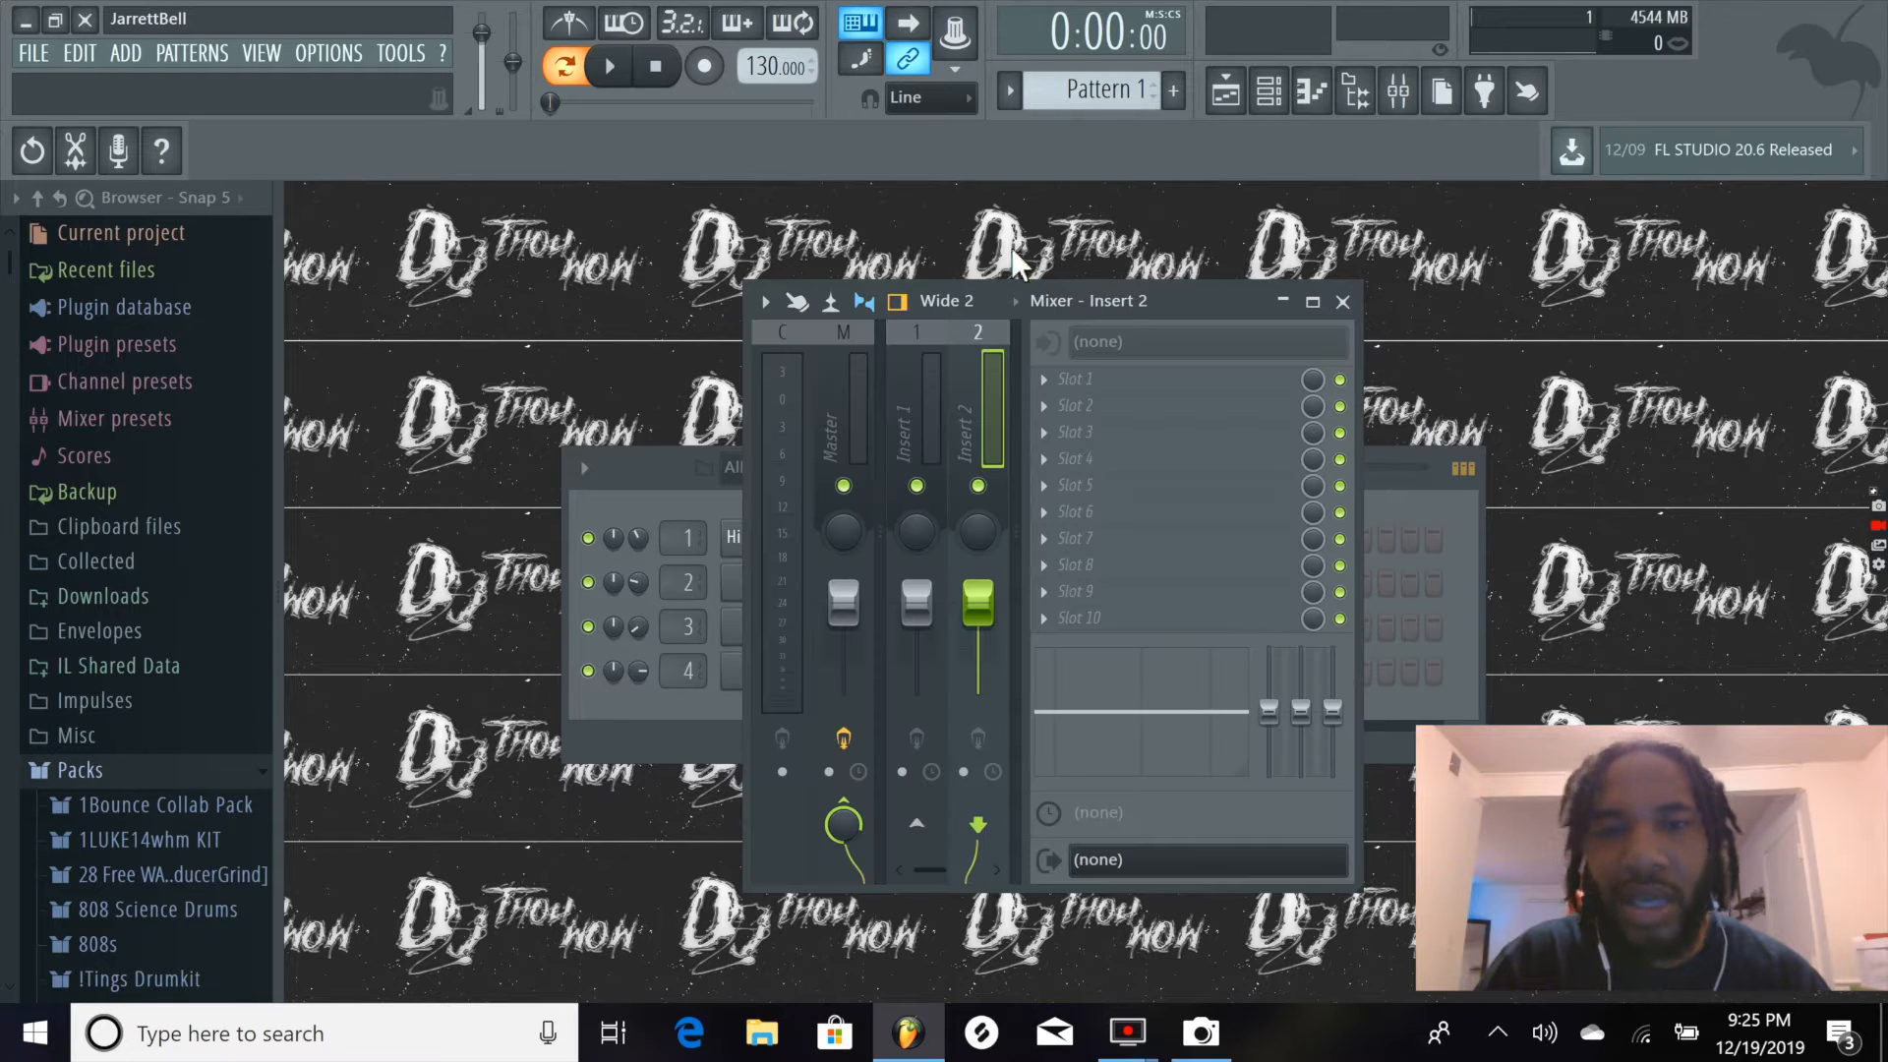
click(1282, 302)
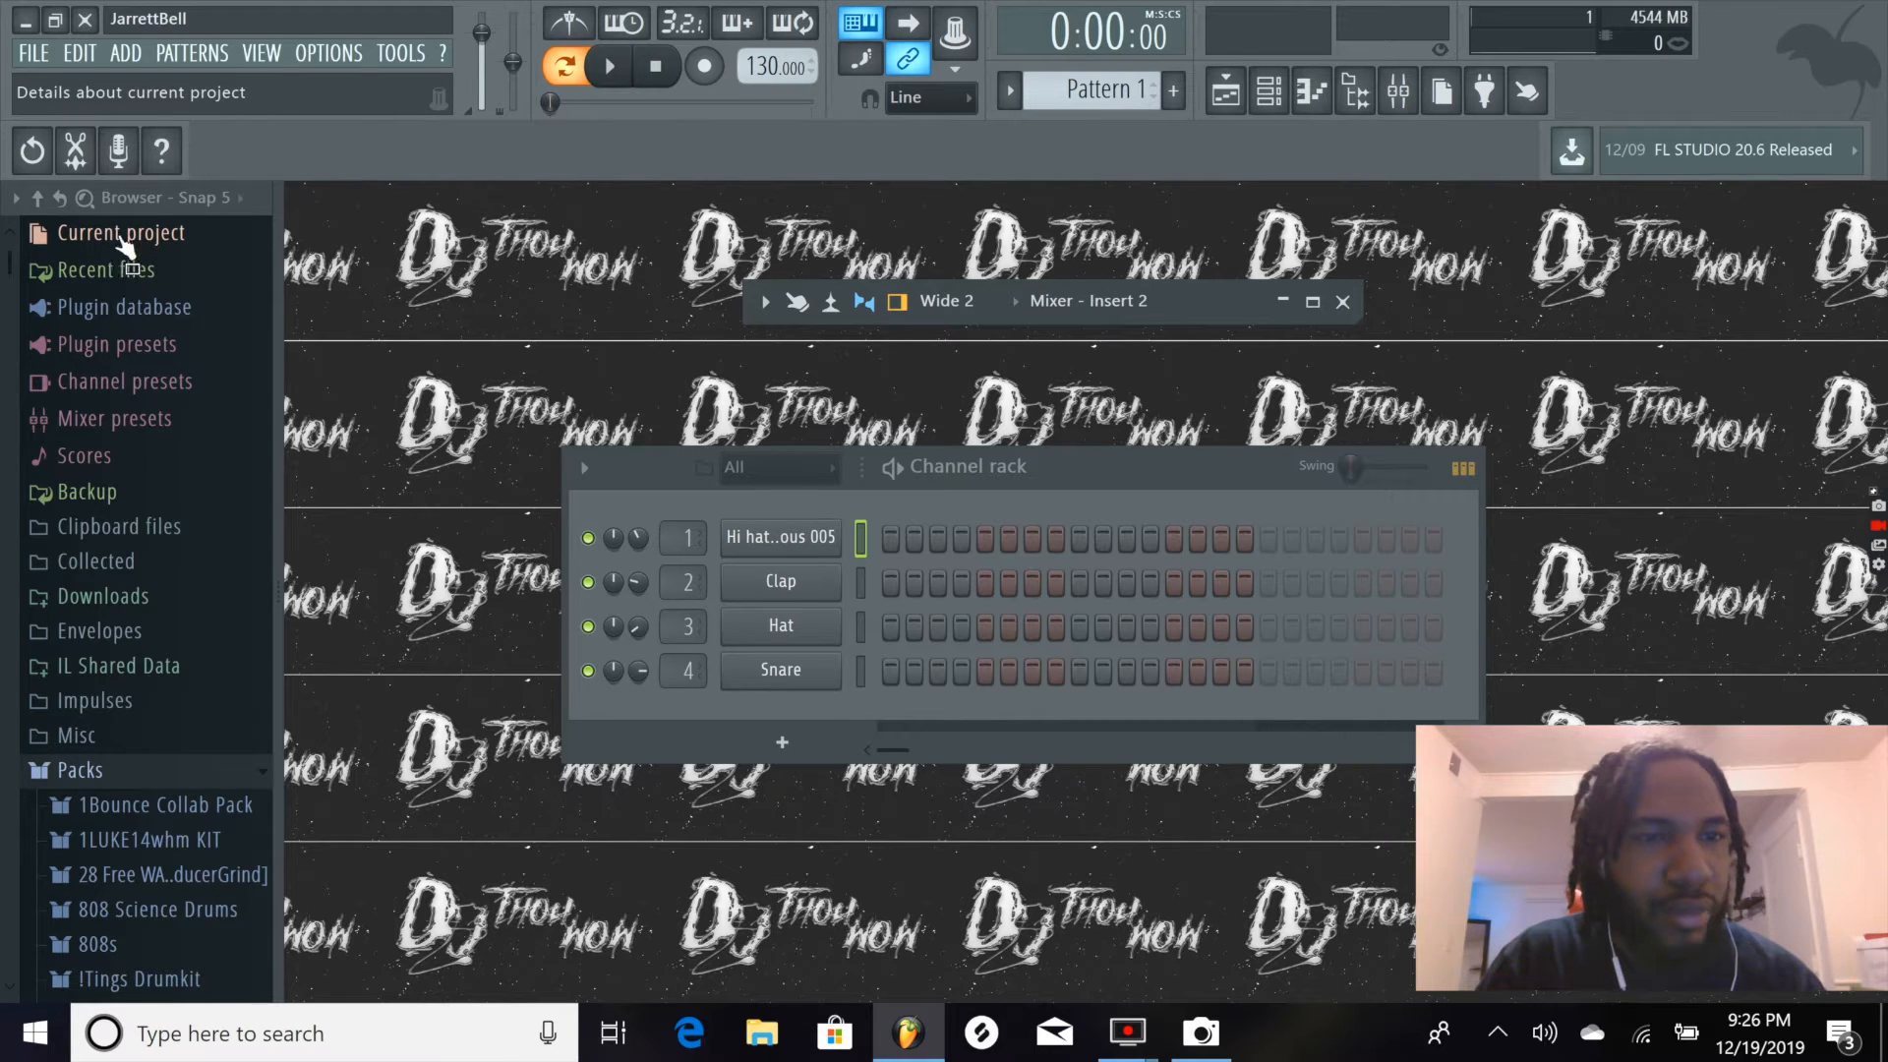
click(35, 53)
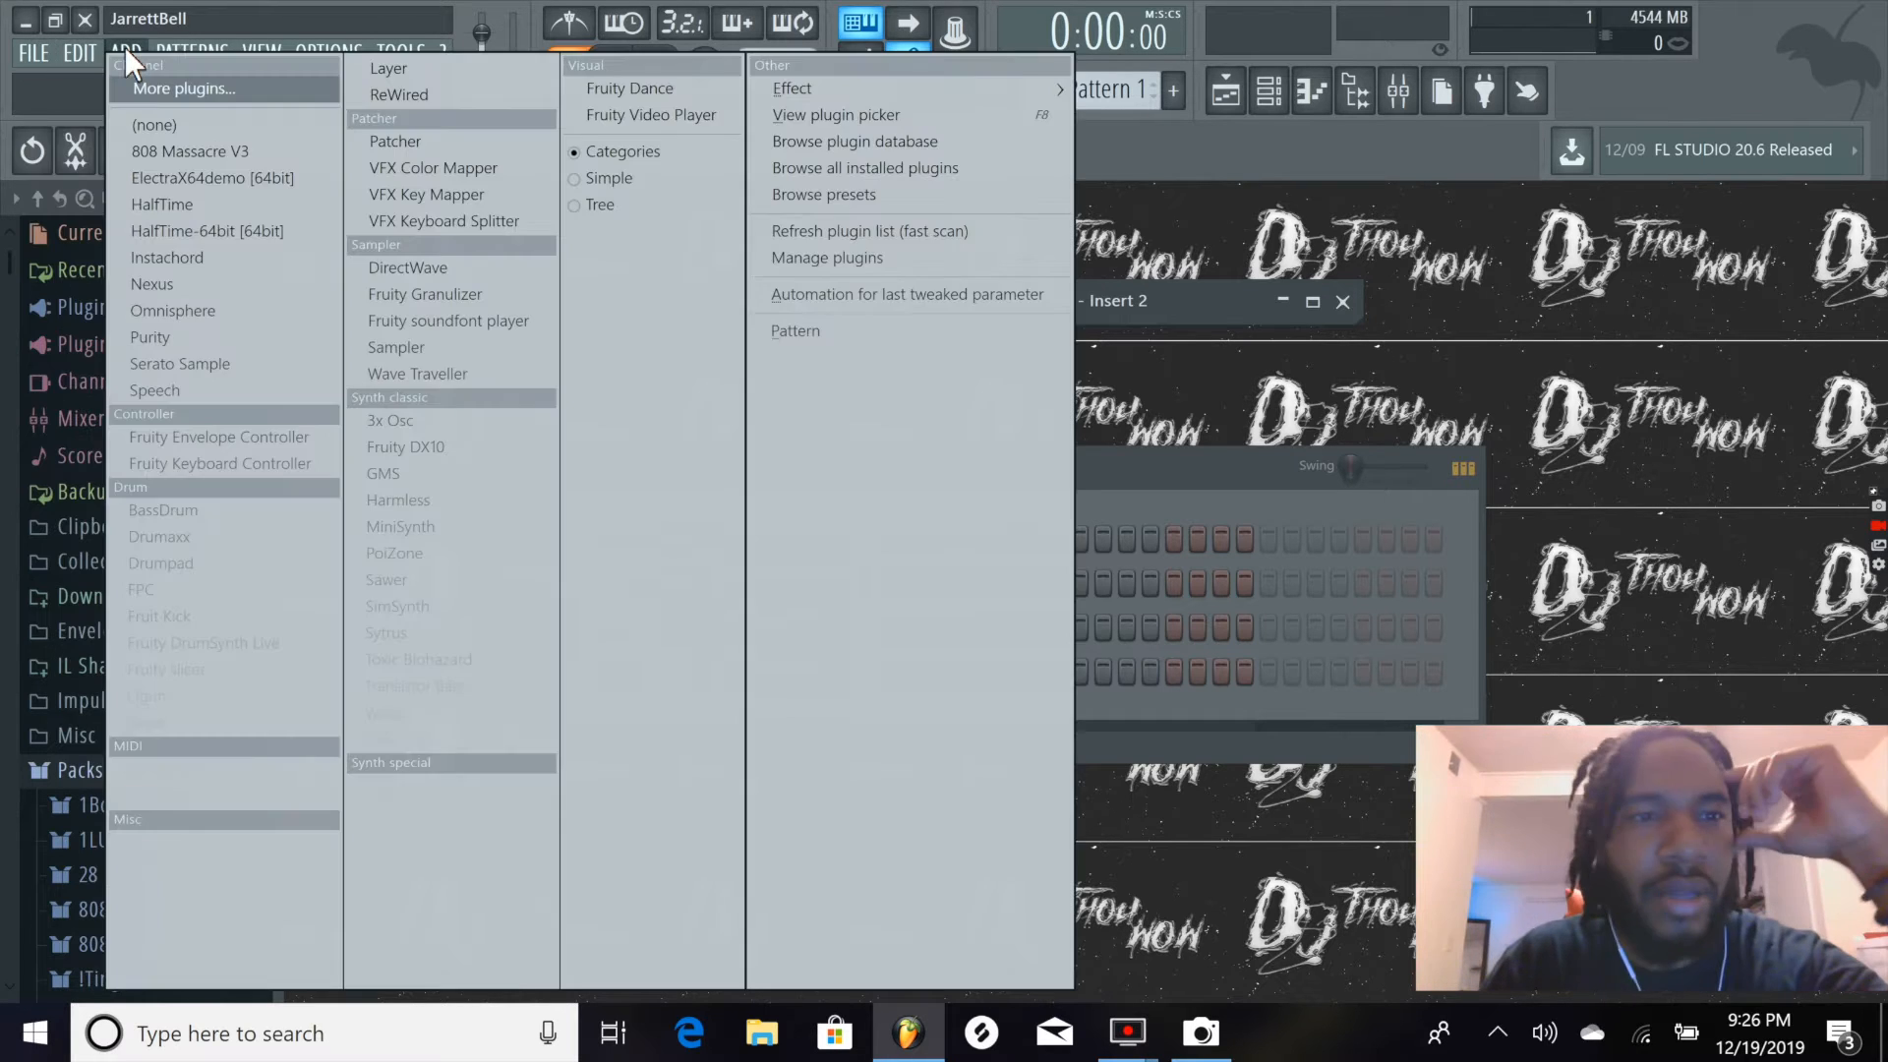
mouse_move(194, 49)
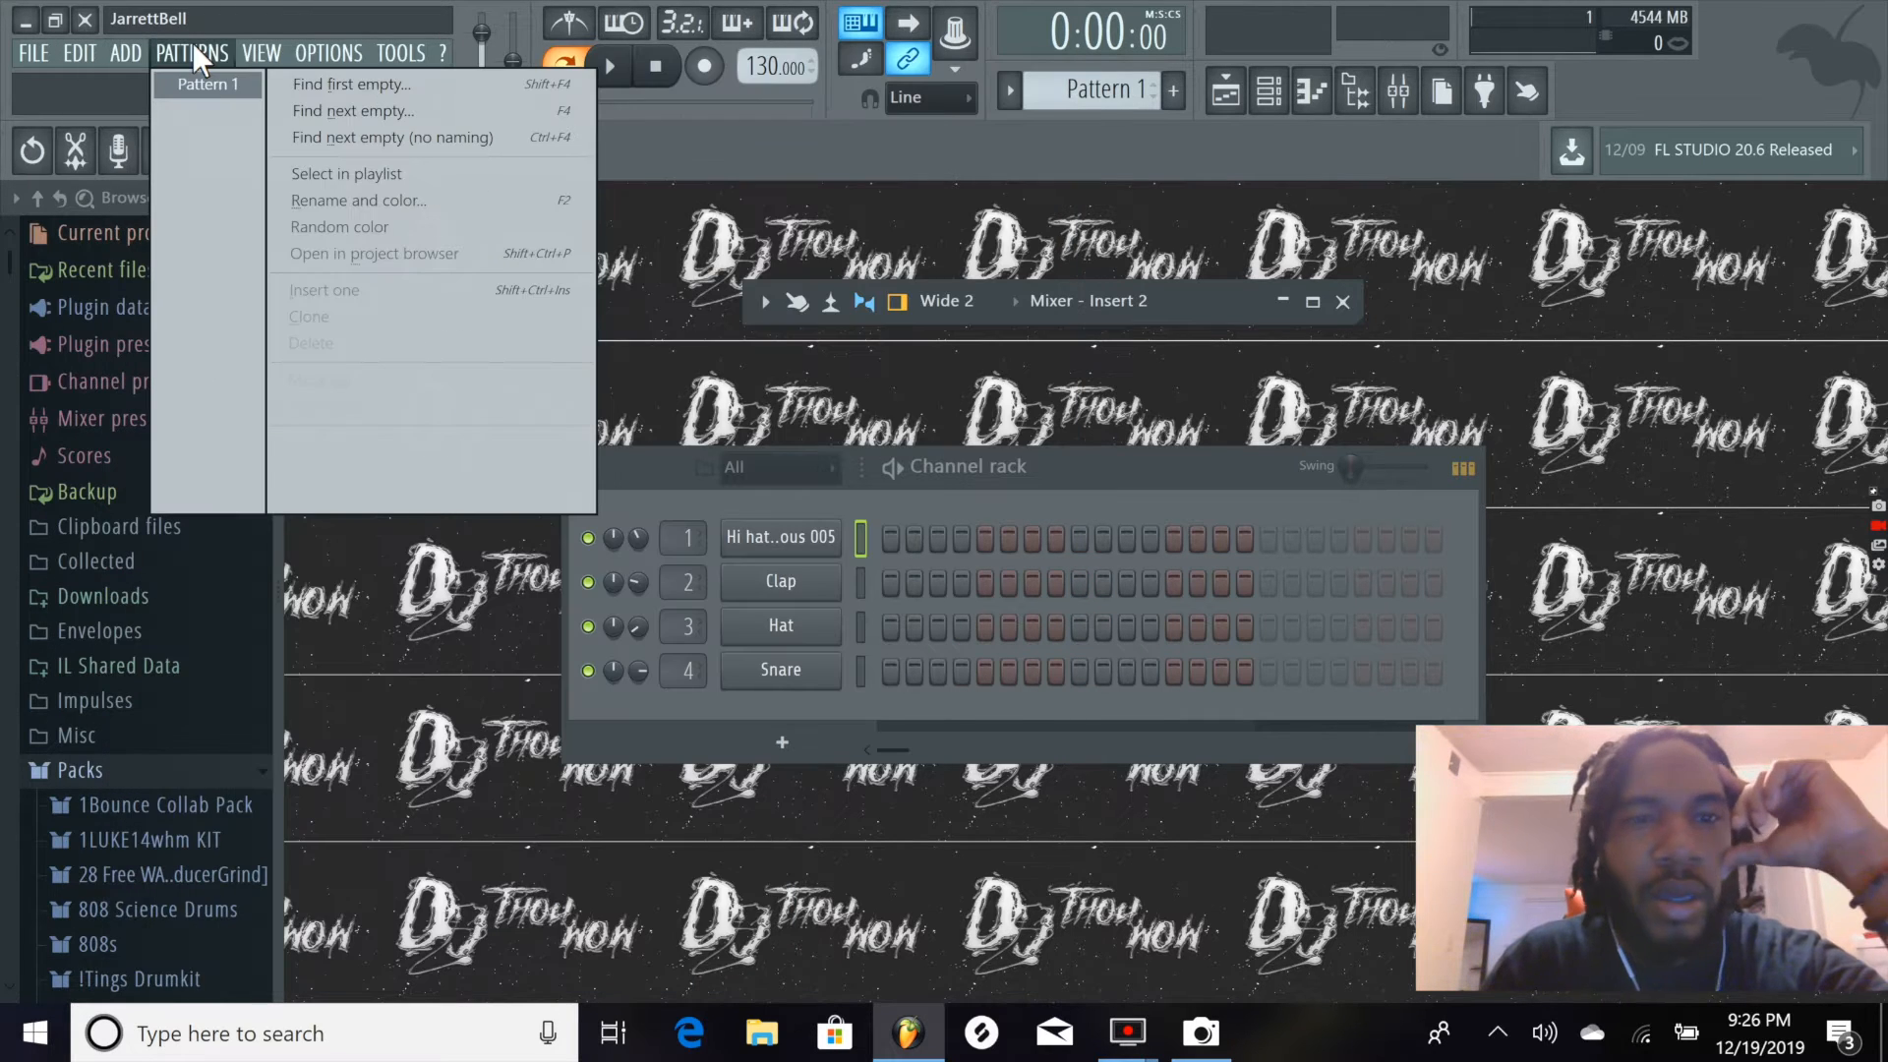
click(442, 53)
click(1344, 156)
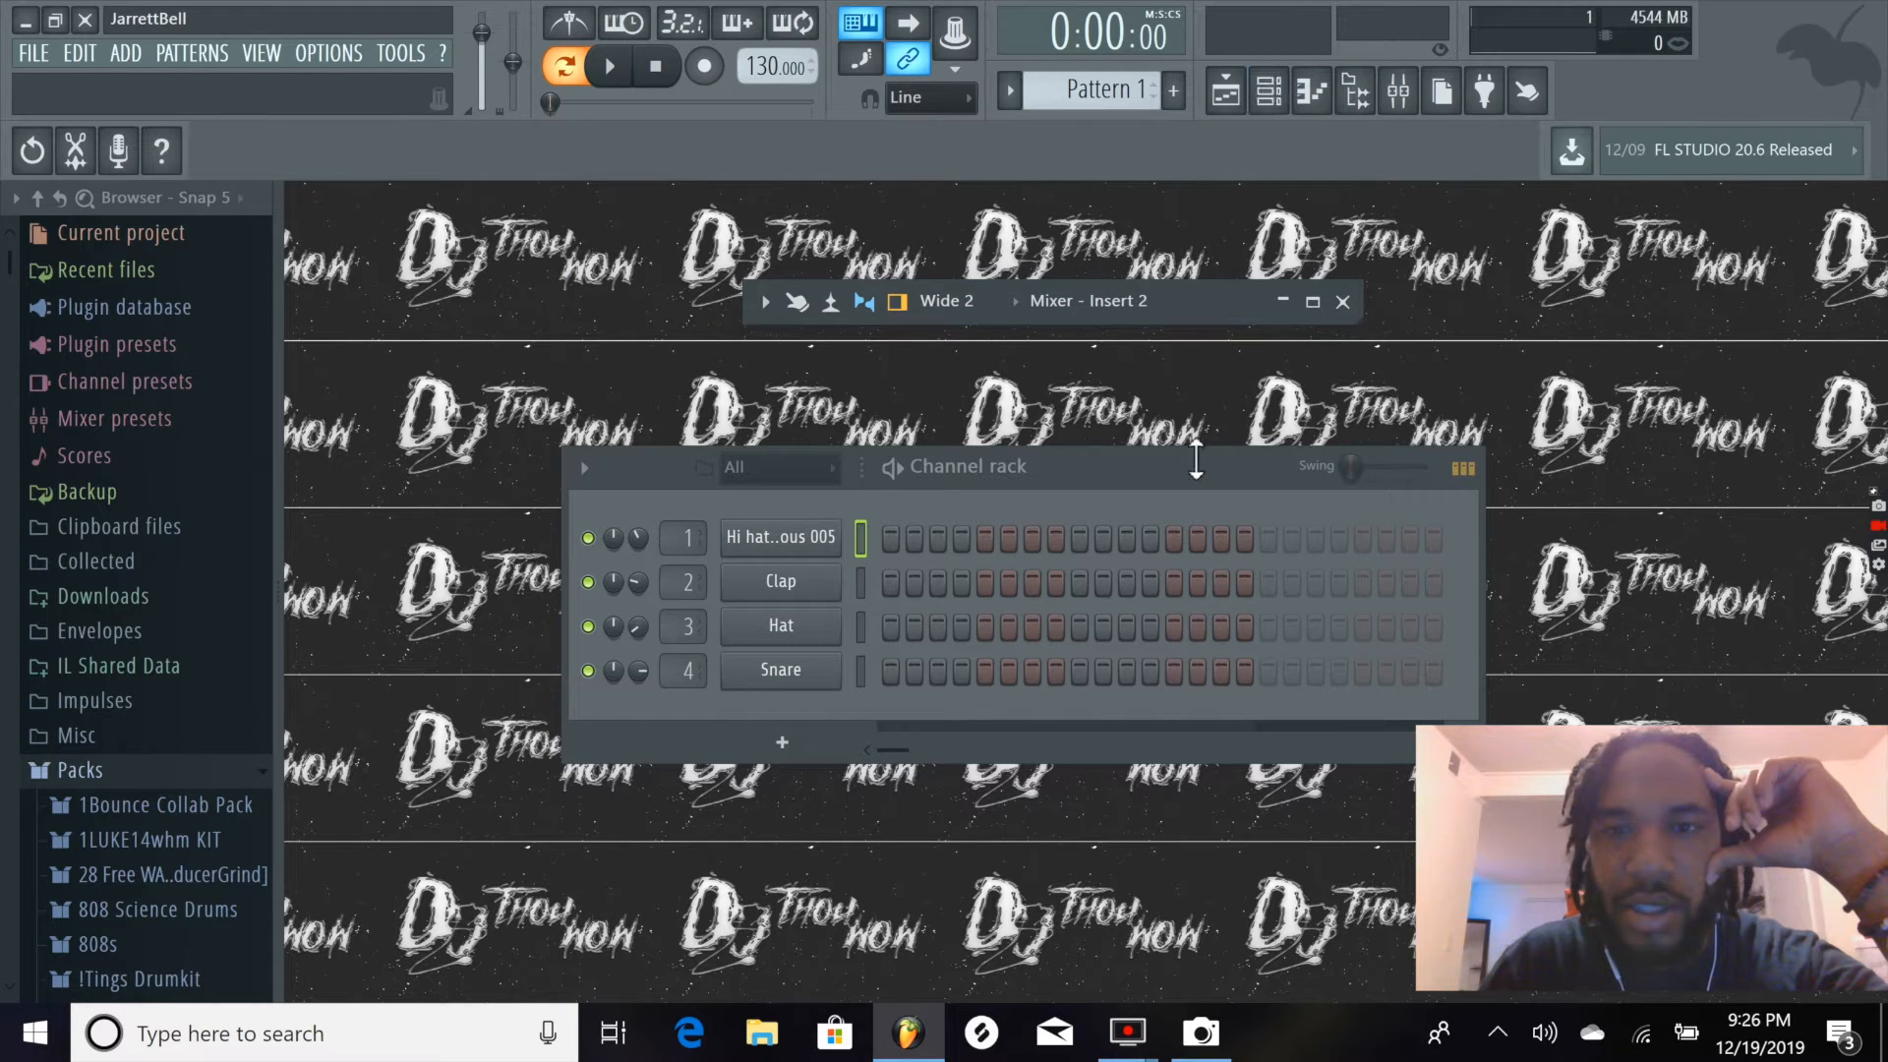
Move the Channel rack up closer to the collapsed Mixer
drag(1064, 464, 1072, 391)
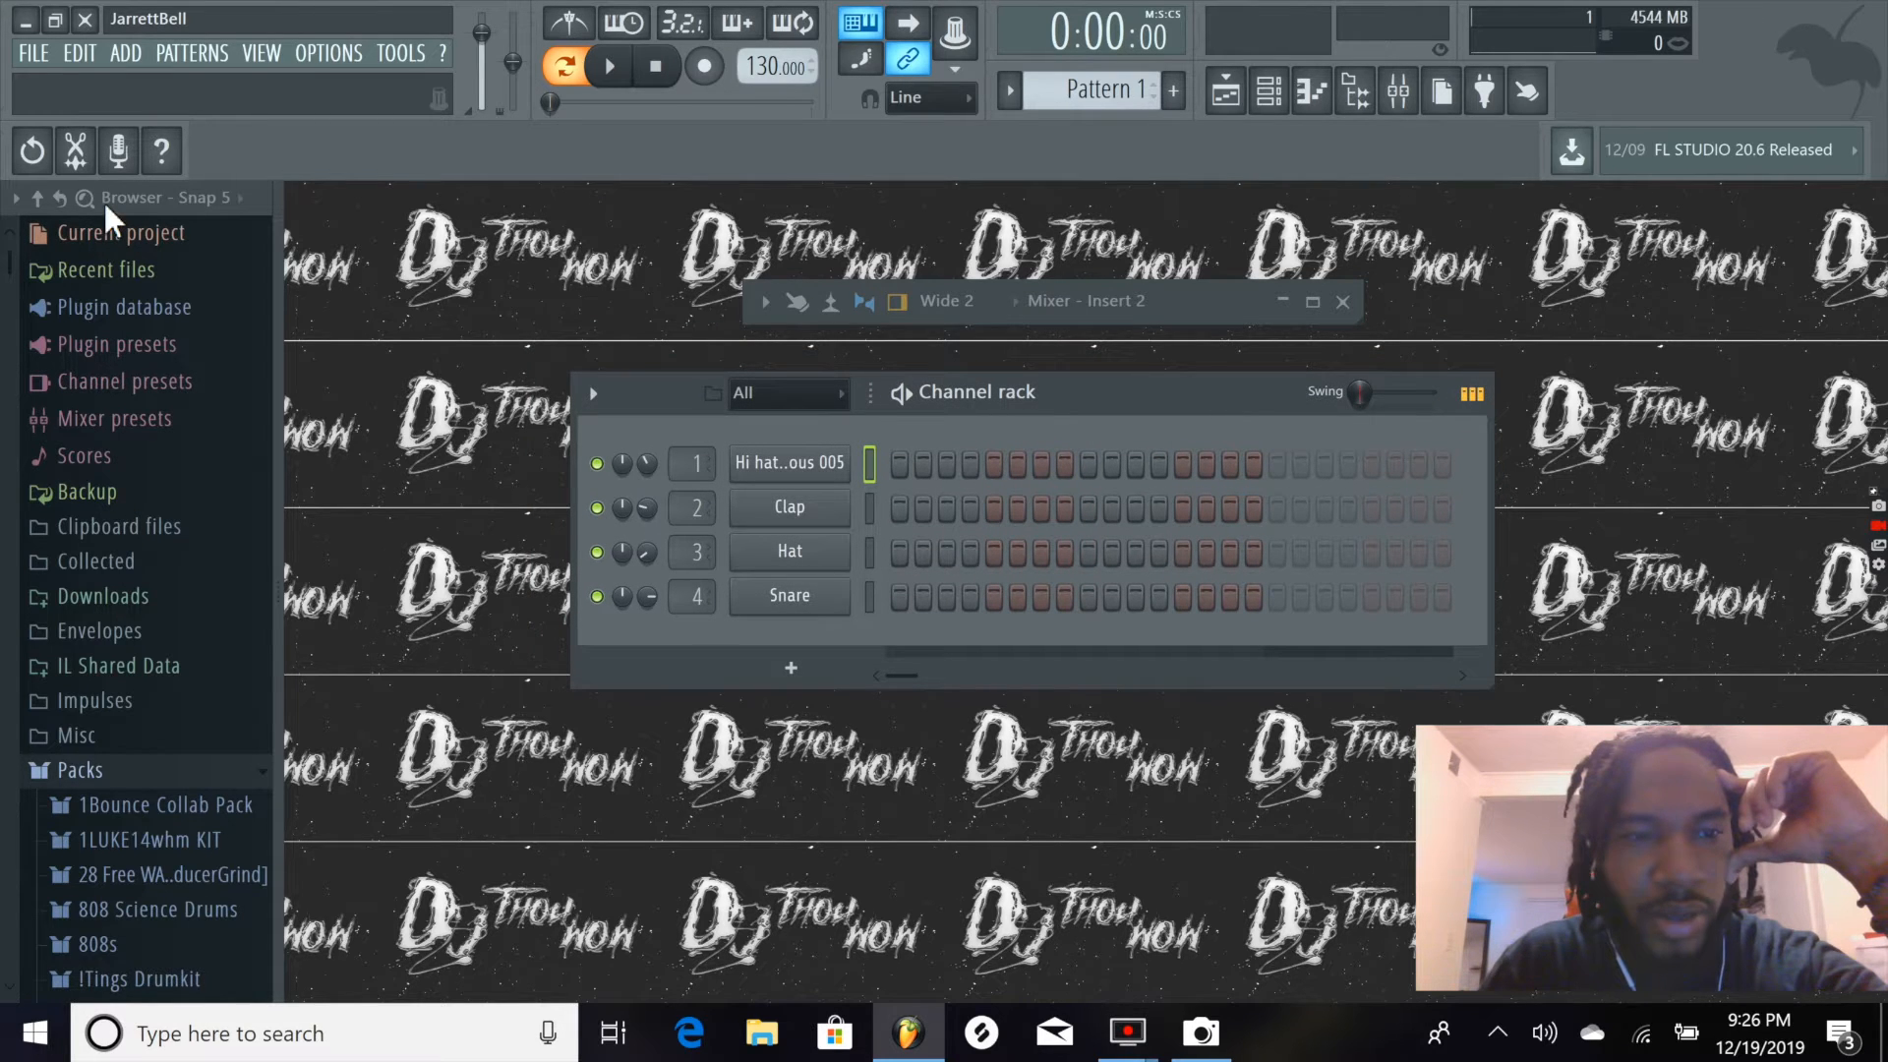
Look into the Current project and Recent files entries of the Browser, and examine the list of sample packs
click(111, 234)
click(112, 234)
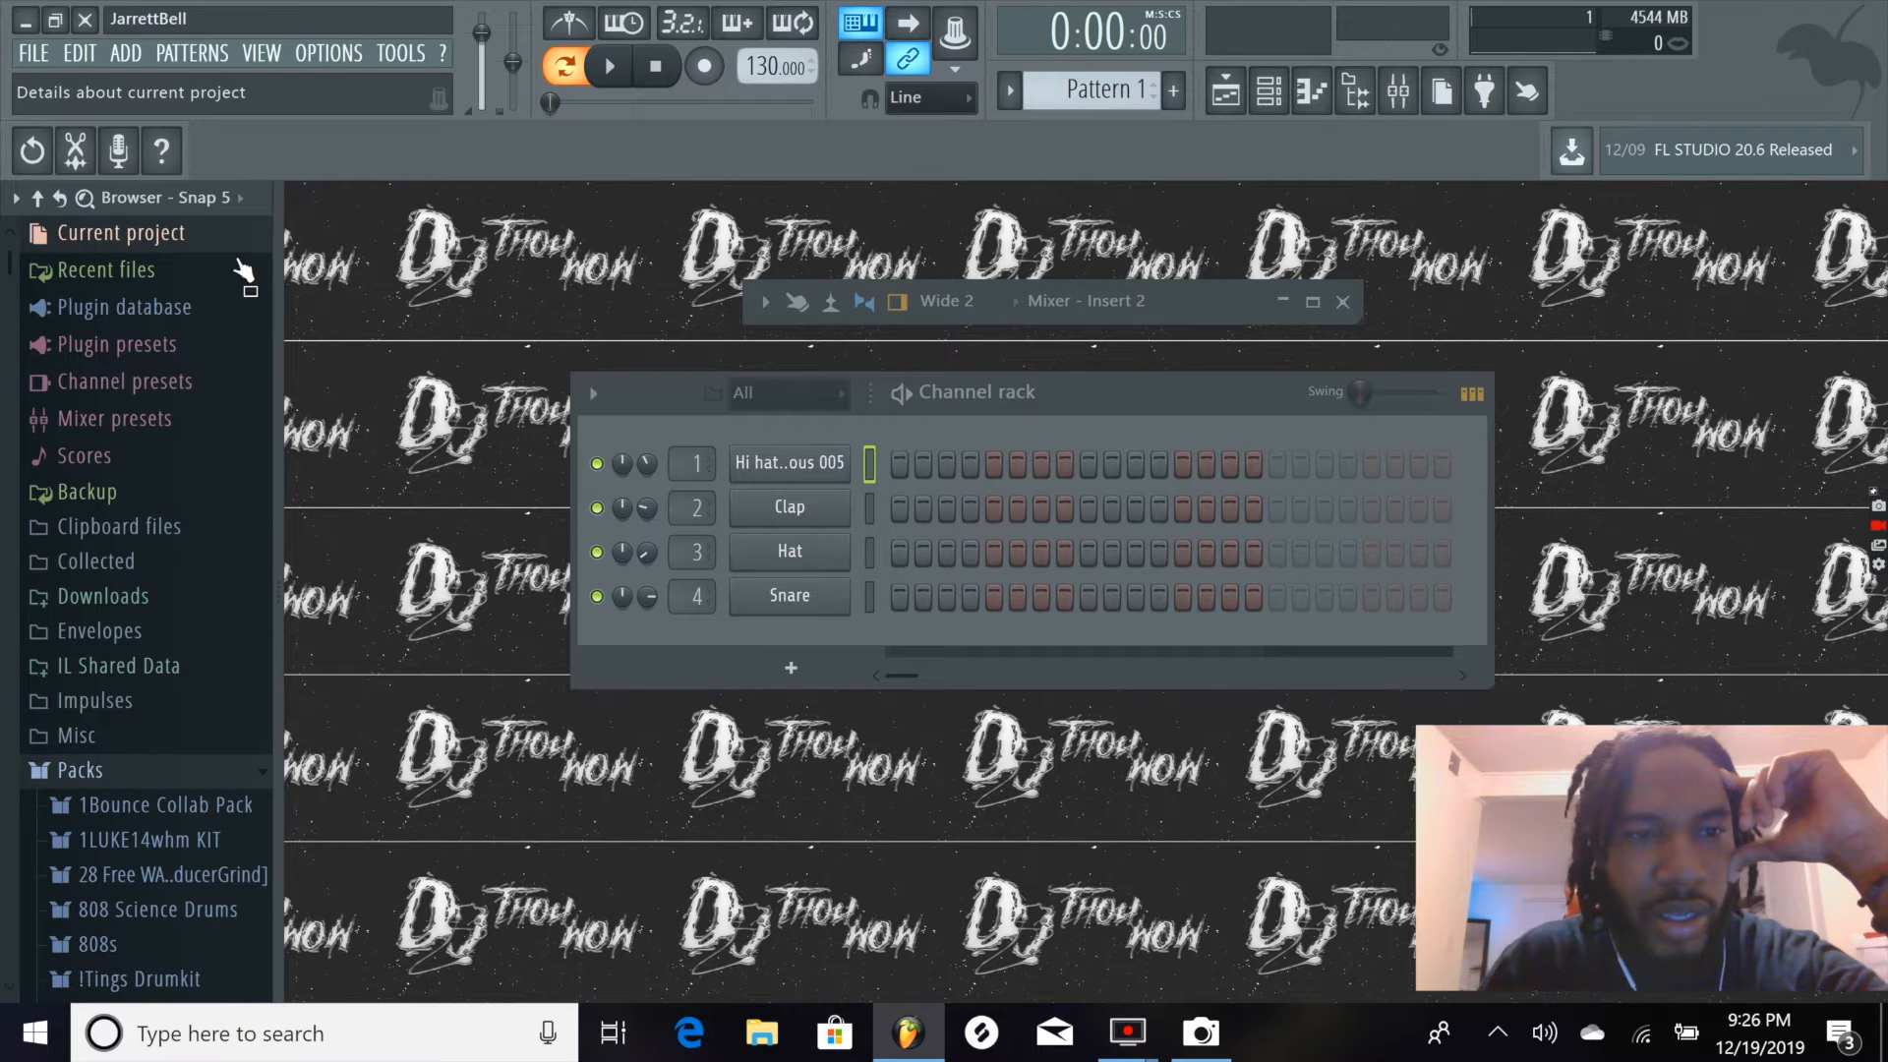
click(83, 275)
click(87, 275)
click(90, 278)
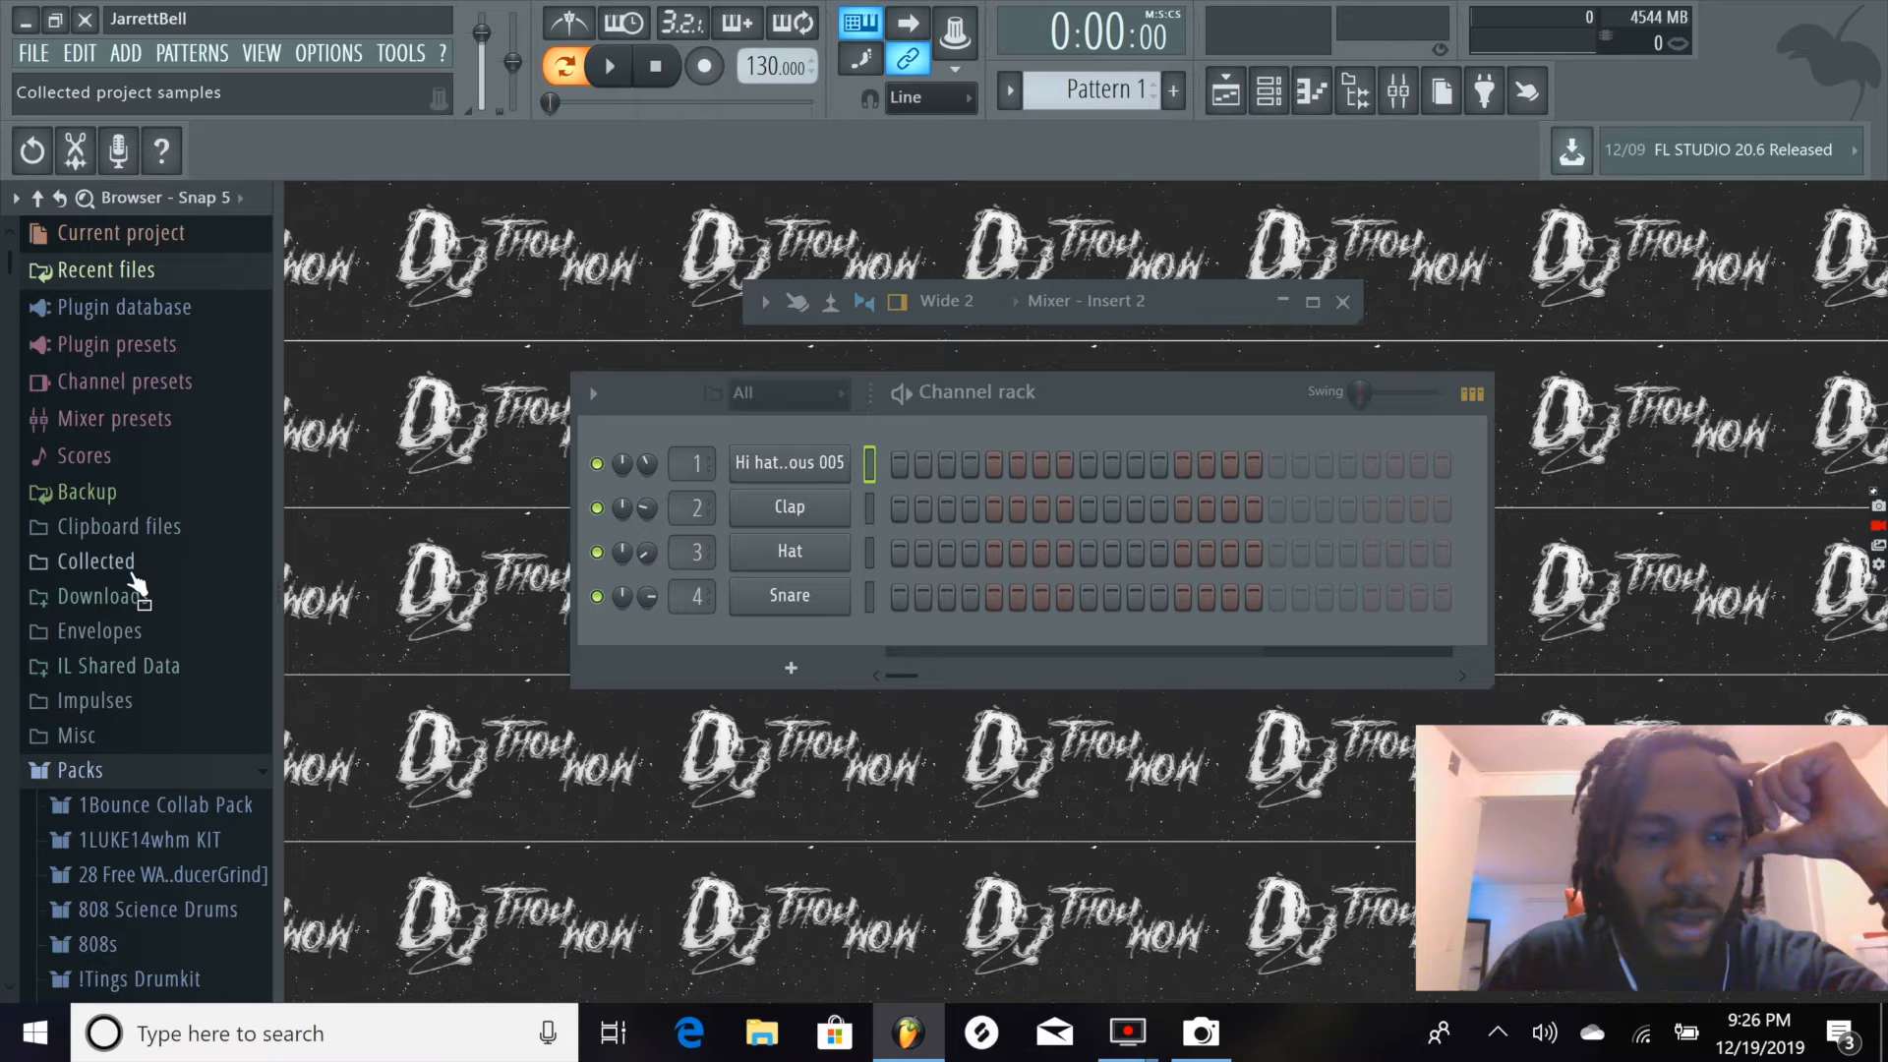
scroll(114, 681, down, 5)
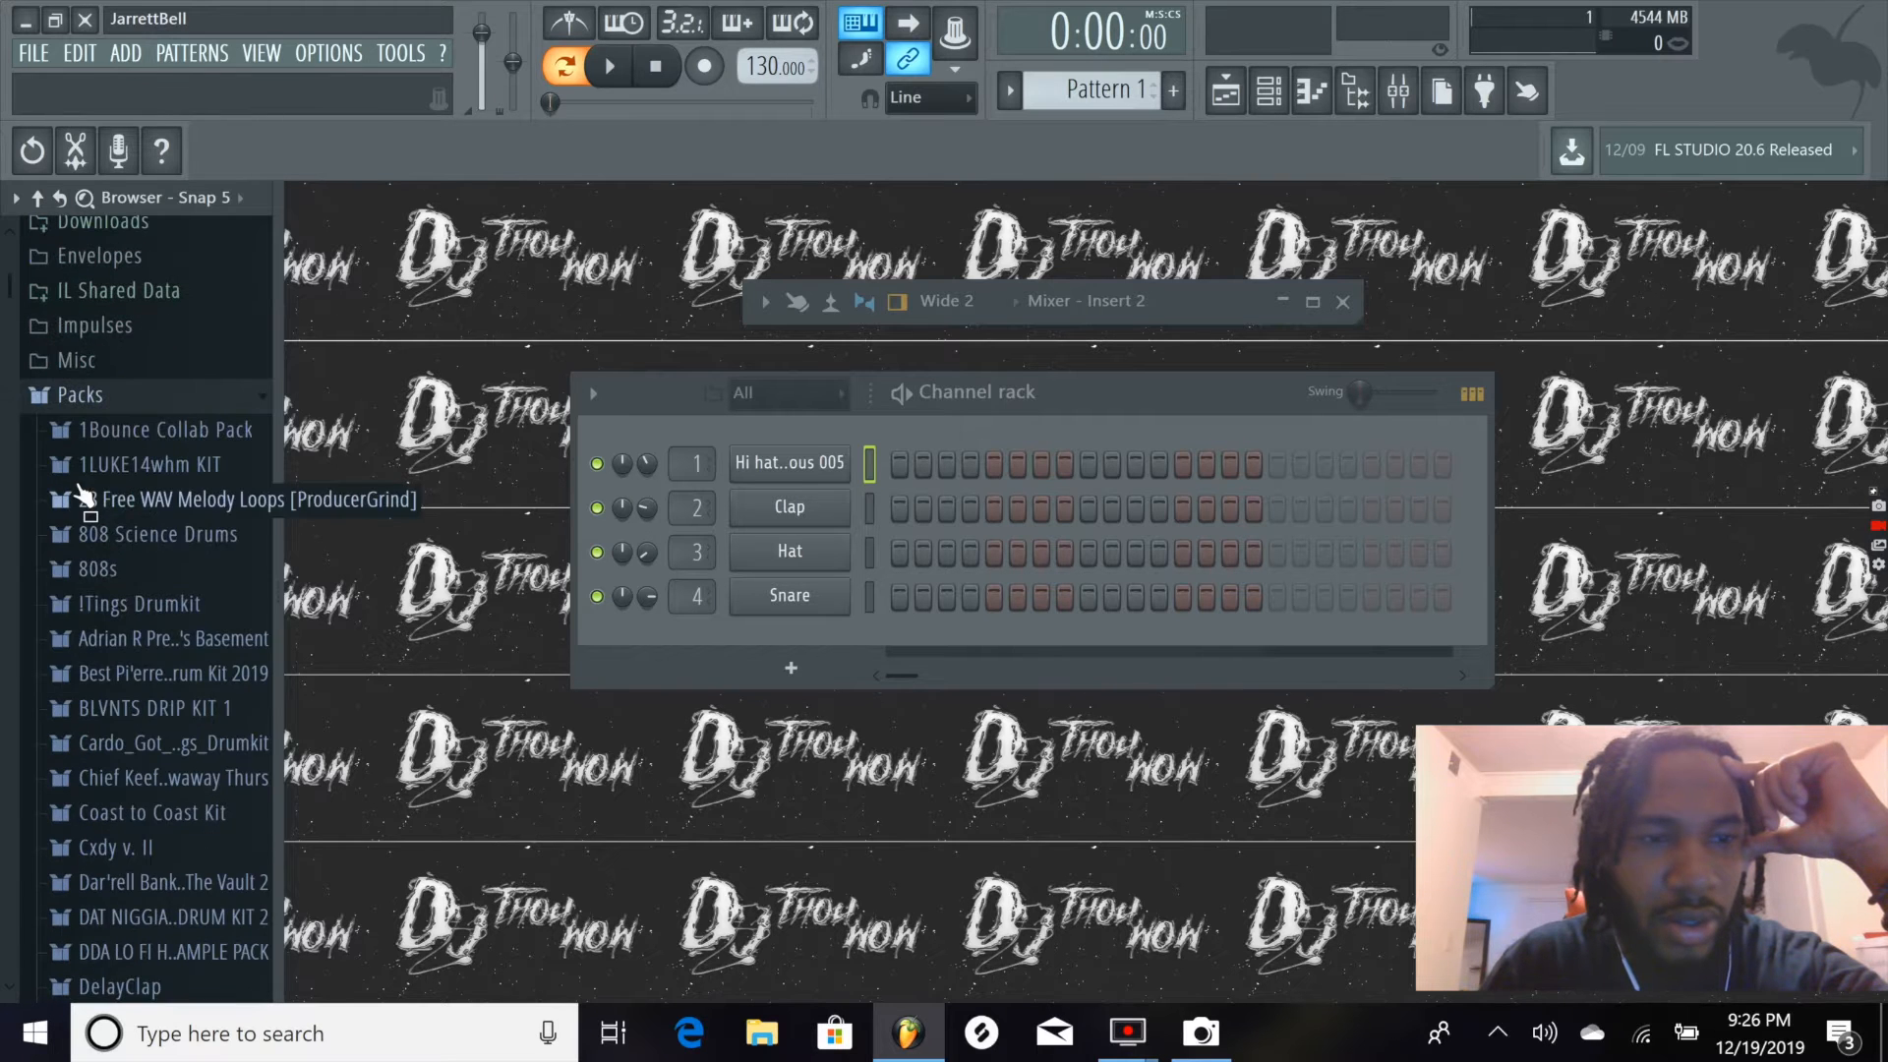
Collapse the Packs and Sliced beats folders in the Browser and look over the main folder list
click(81, 405)
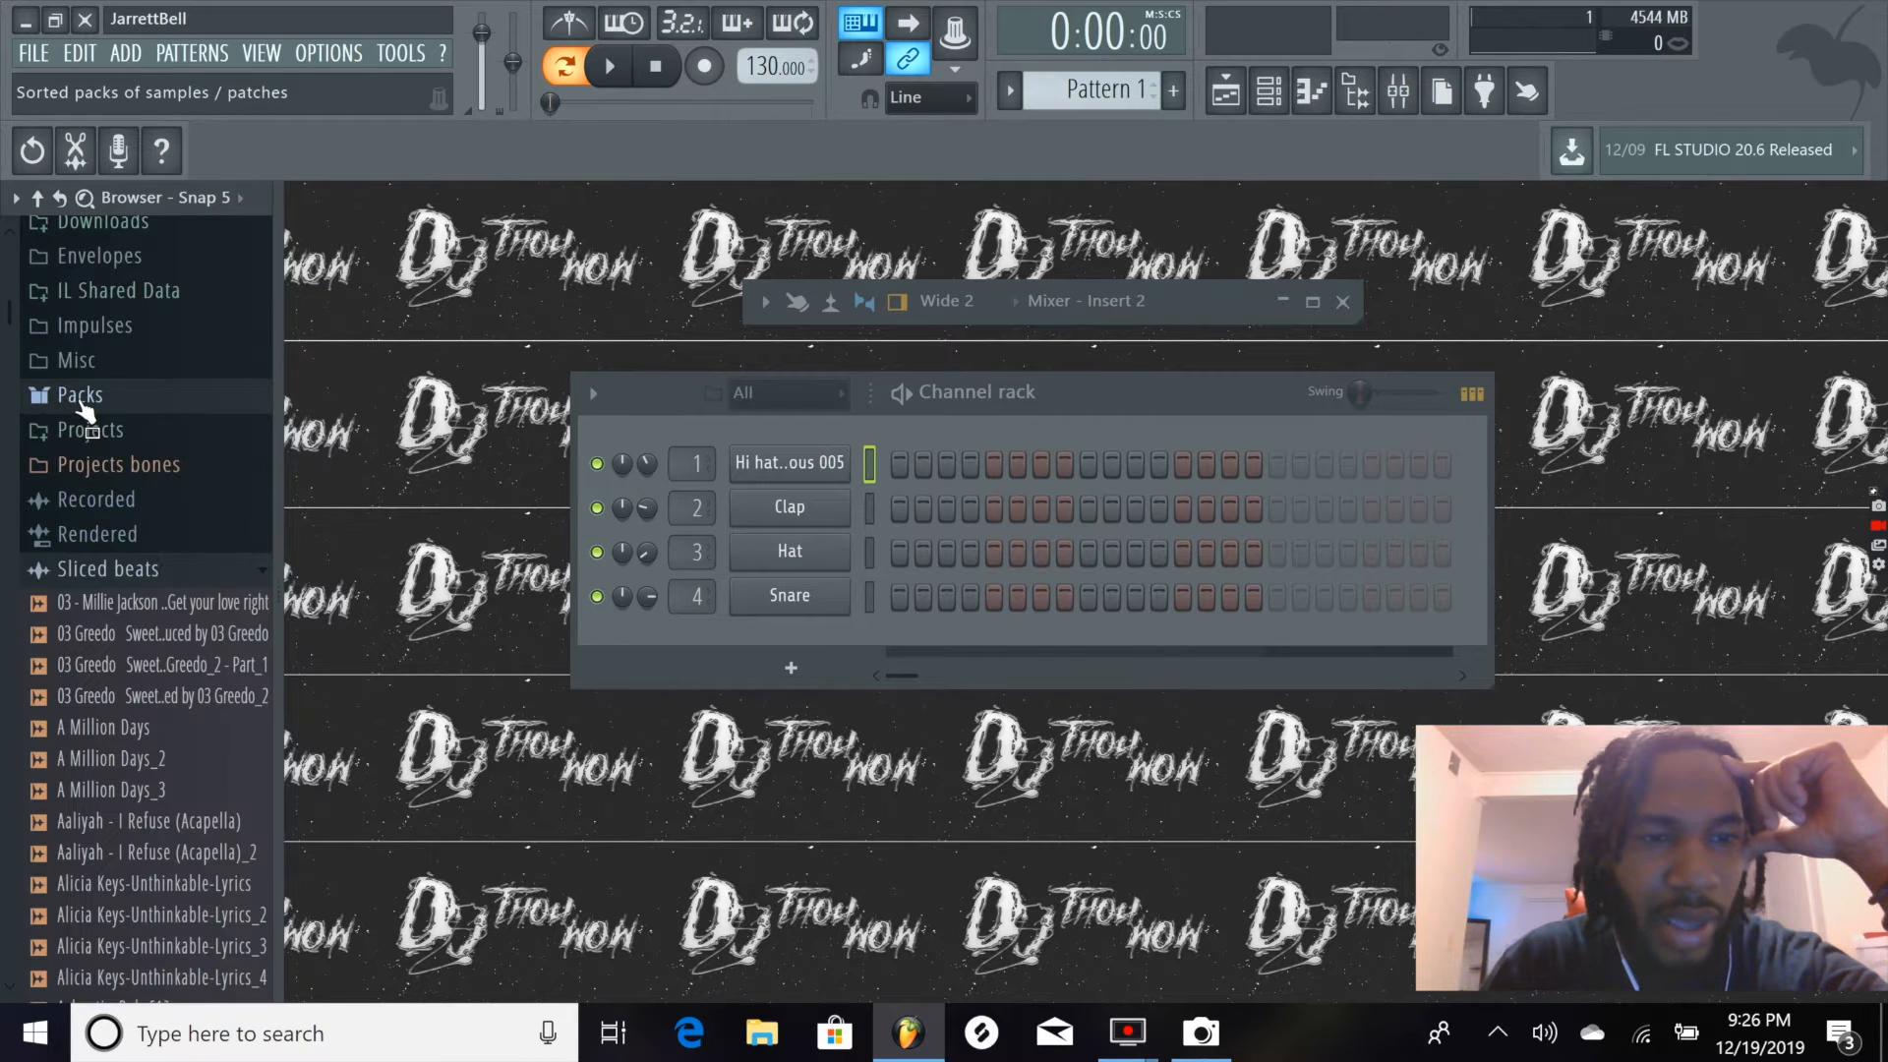
click(115, 571)
scroll(114, 619, up, 3)
scroll(91, 464, down, 3)
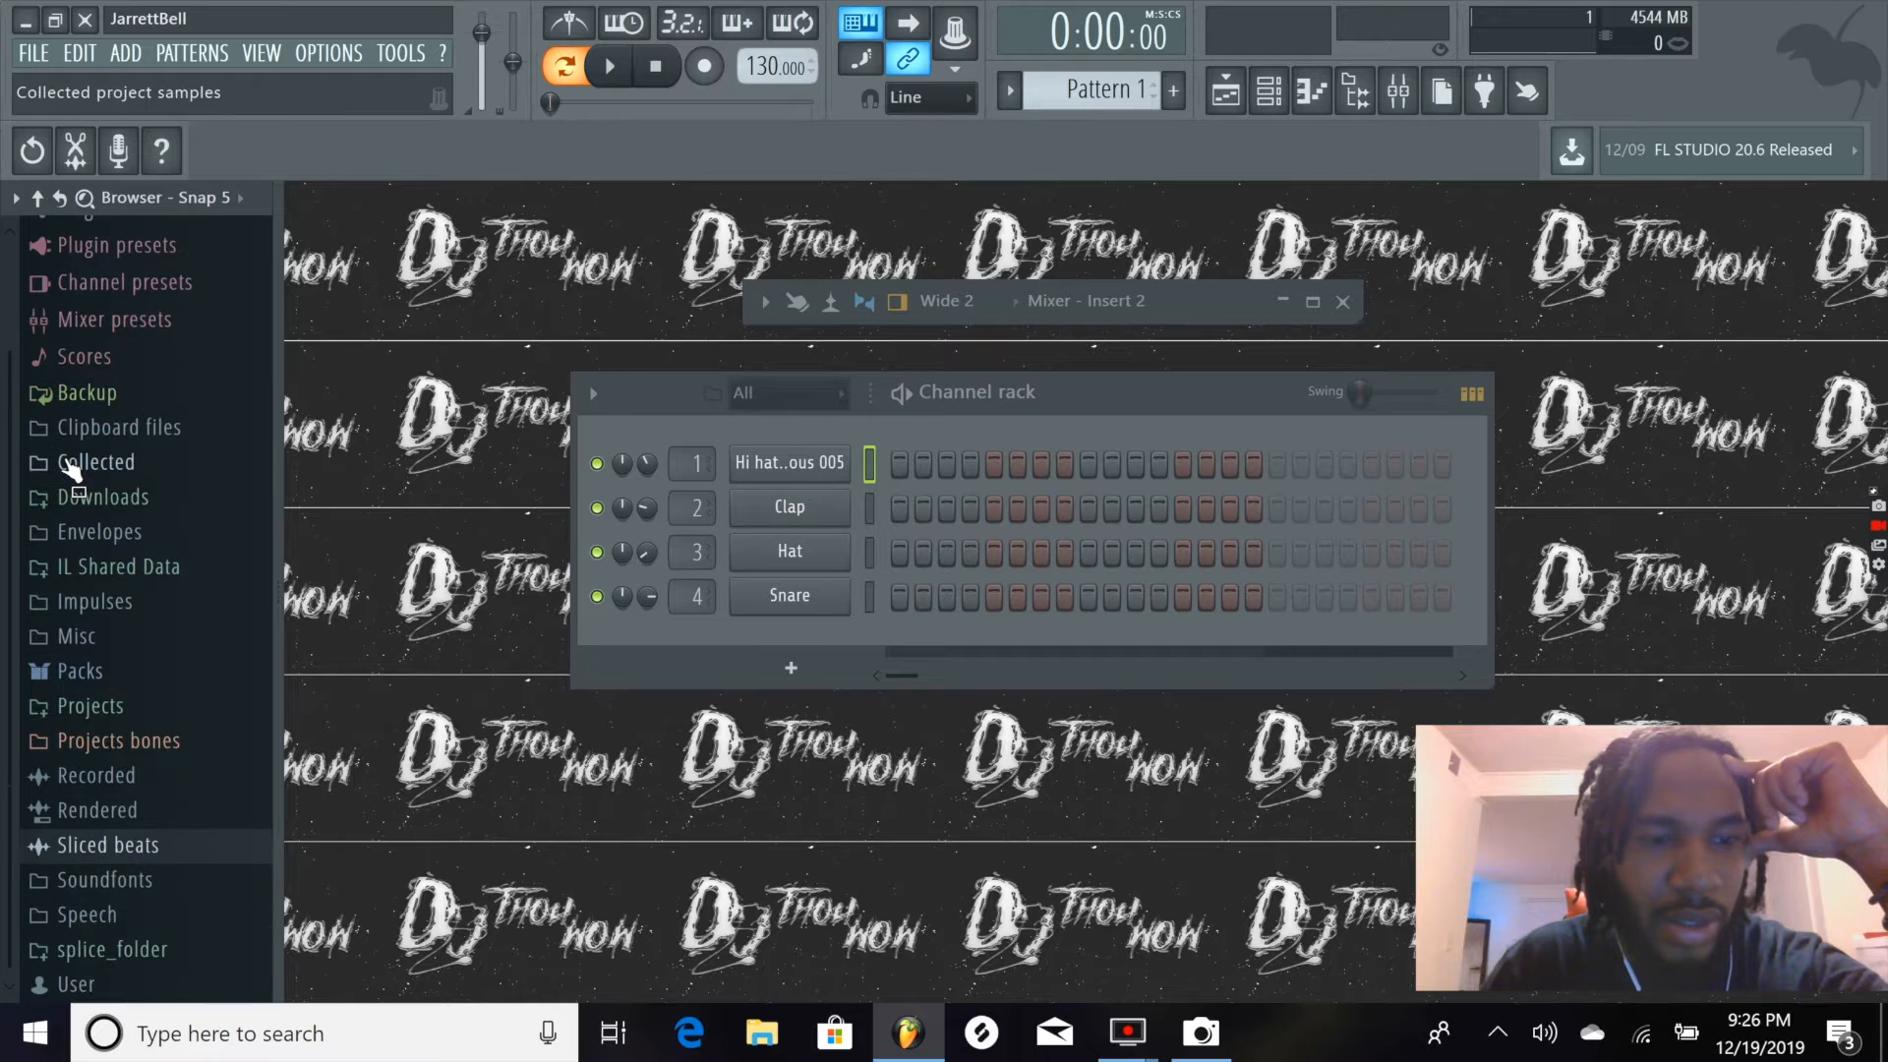
scroll(86, 598, up, 3)
scroll(106, 598, down, 3)
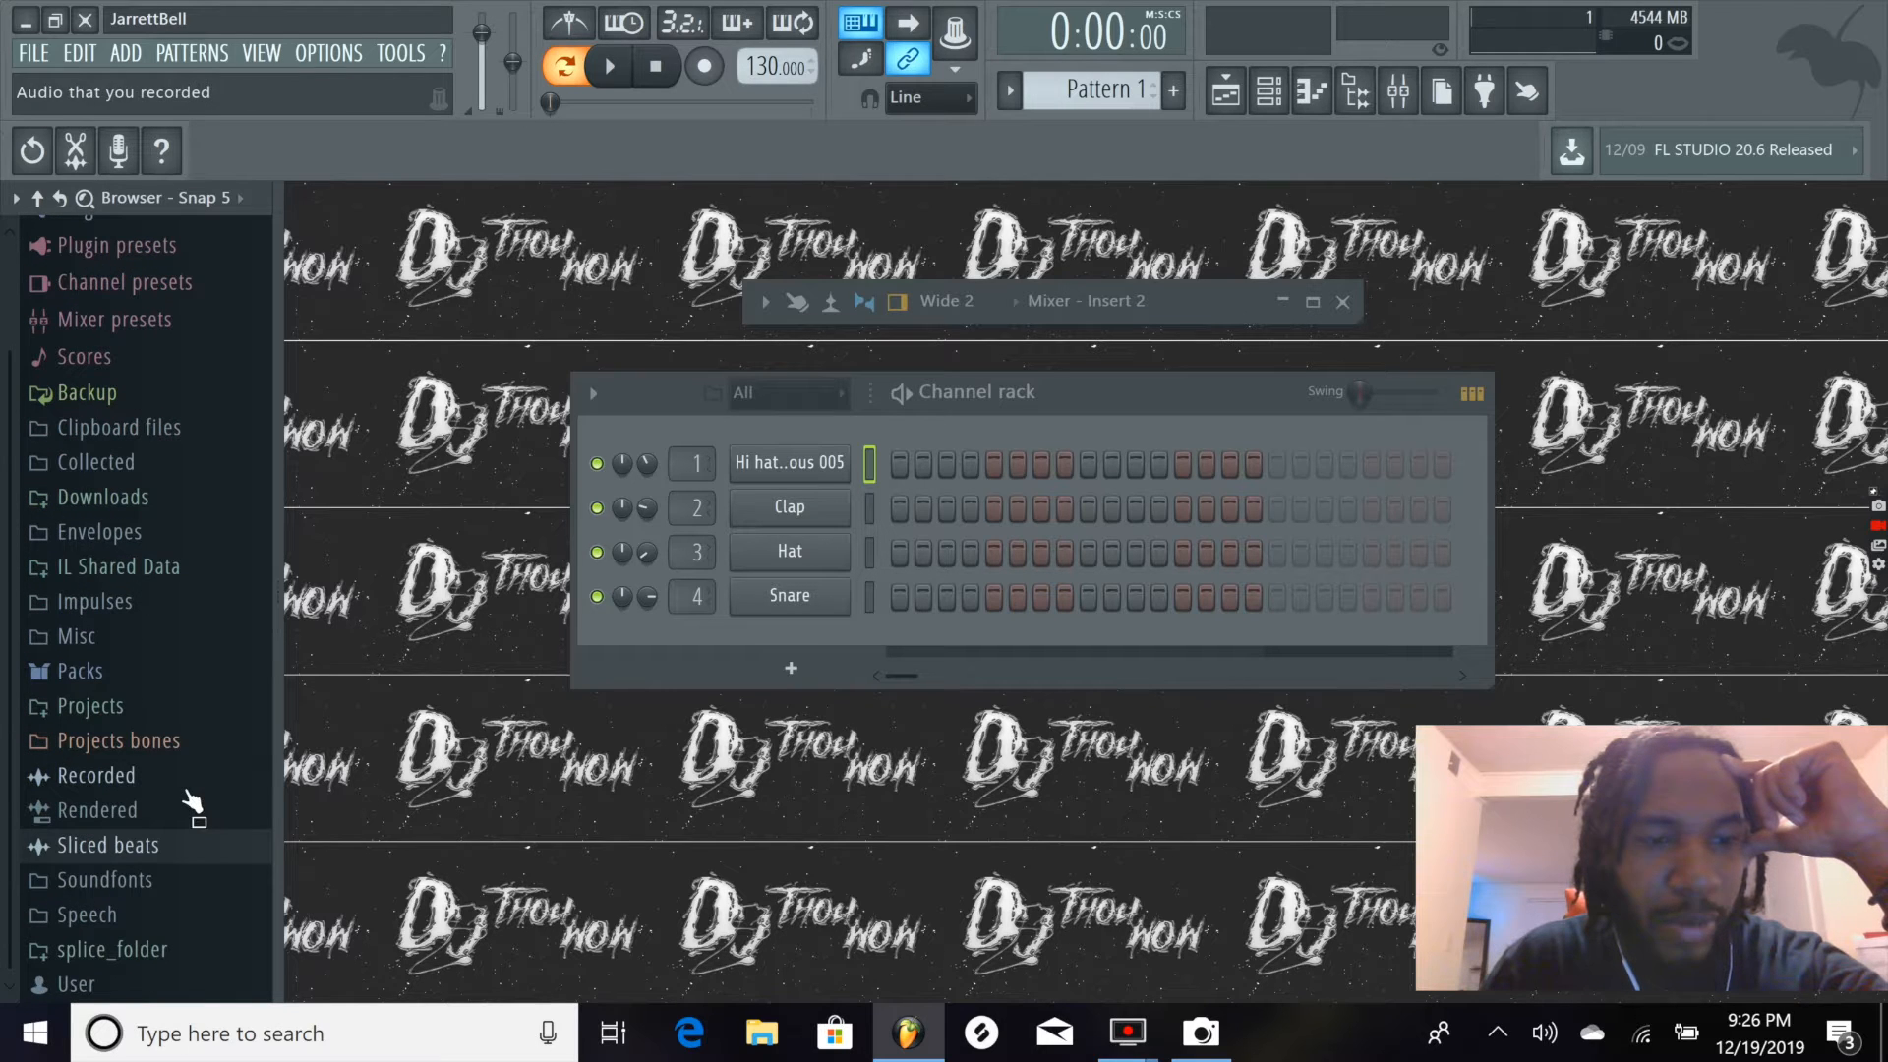
Expand the Packs folder, peek into the 1Bounce Collab Pack, and browse through the installed sample packs
click(91, 671)
scroll(110, 576, down, 10)
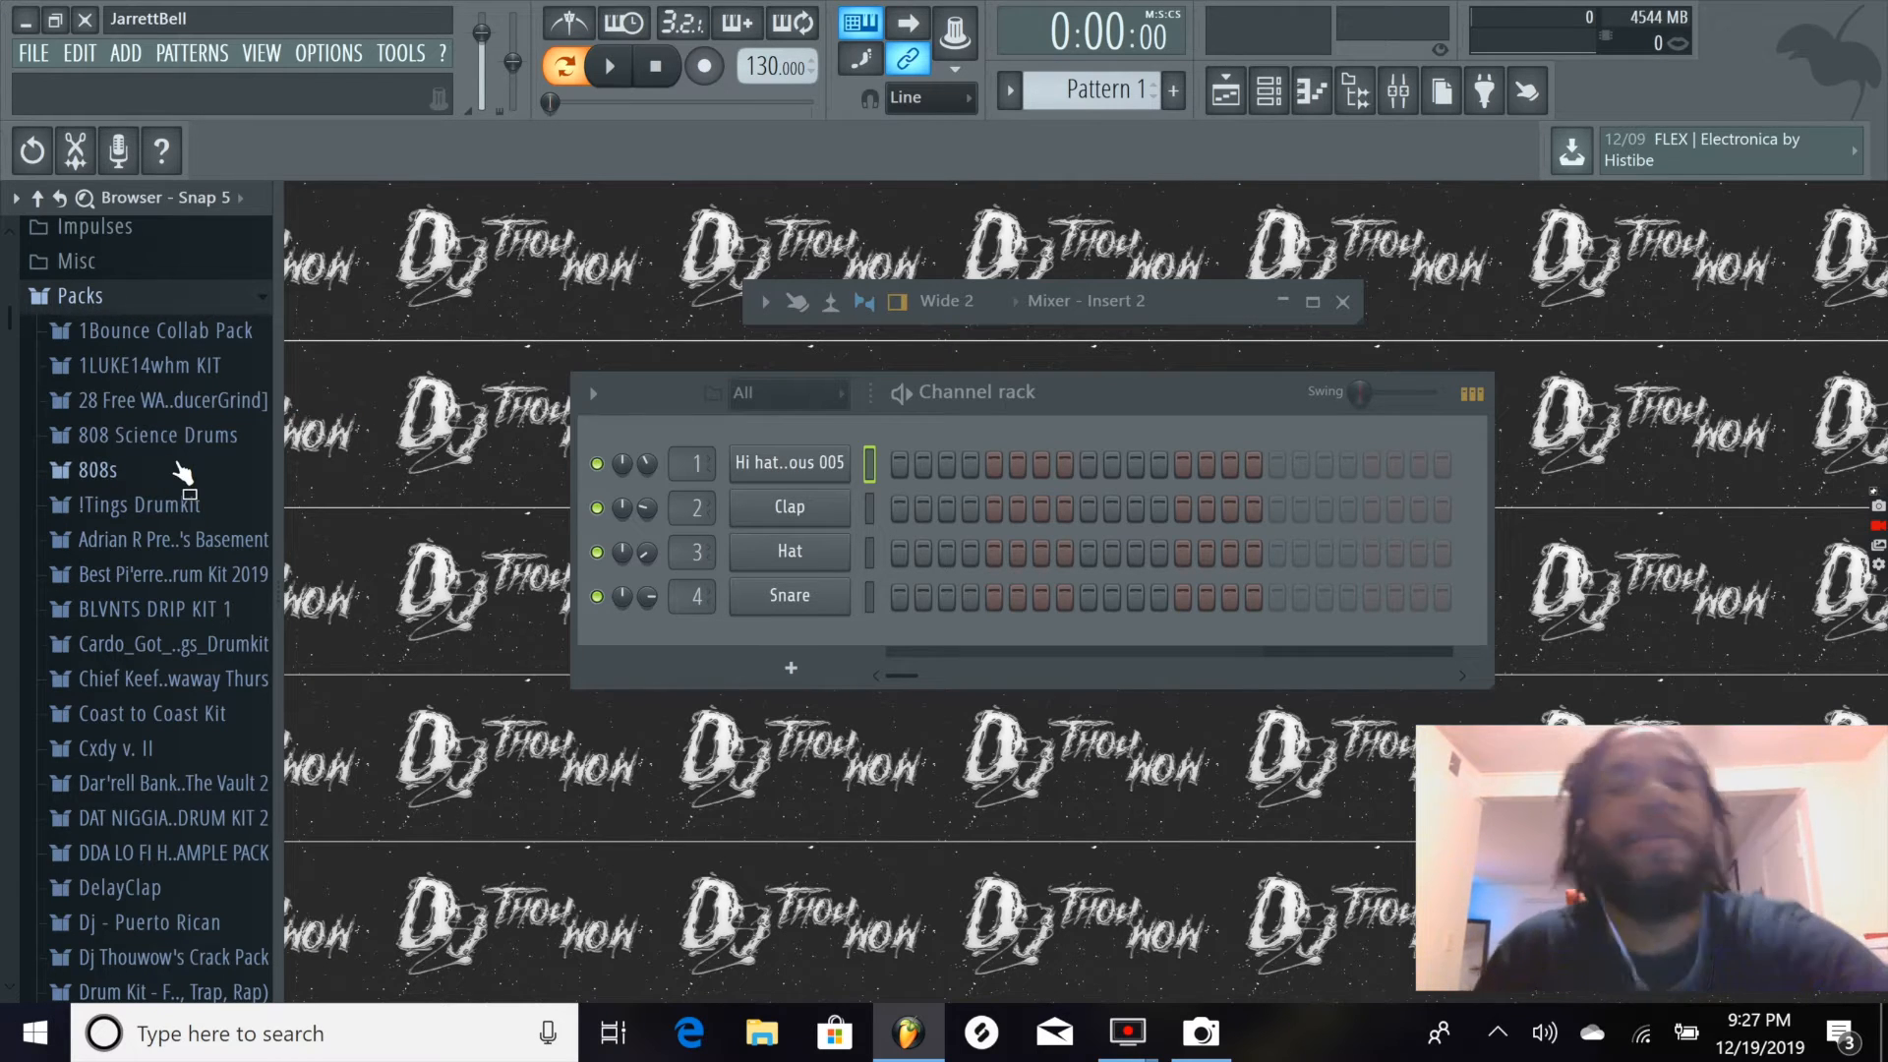
click(138, 334)
click(138, 335)
scroll(123, 511, down, 8)
scroll(118, 511, down, 5)
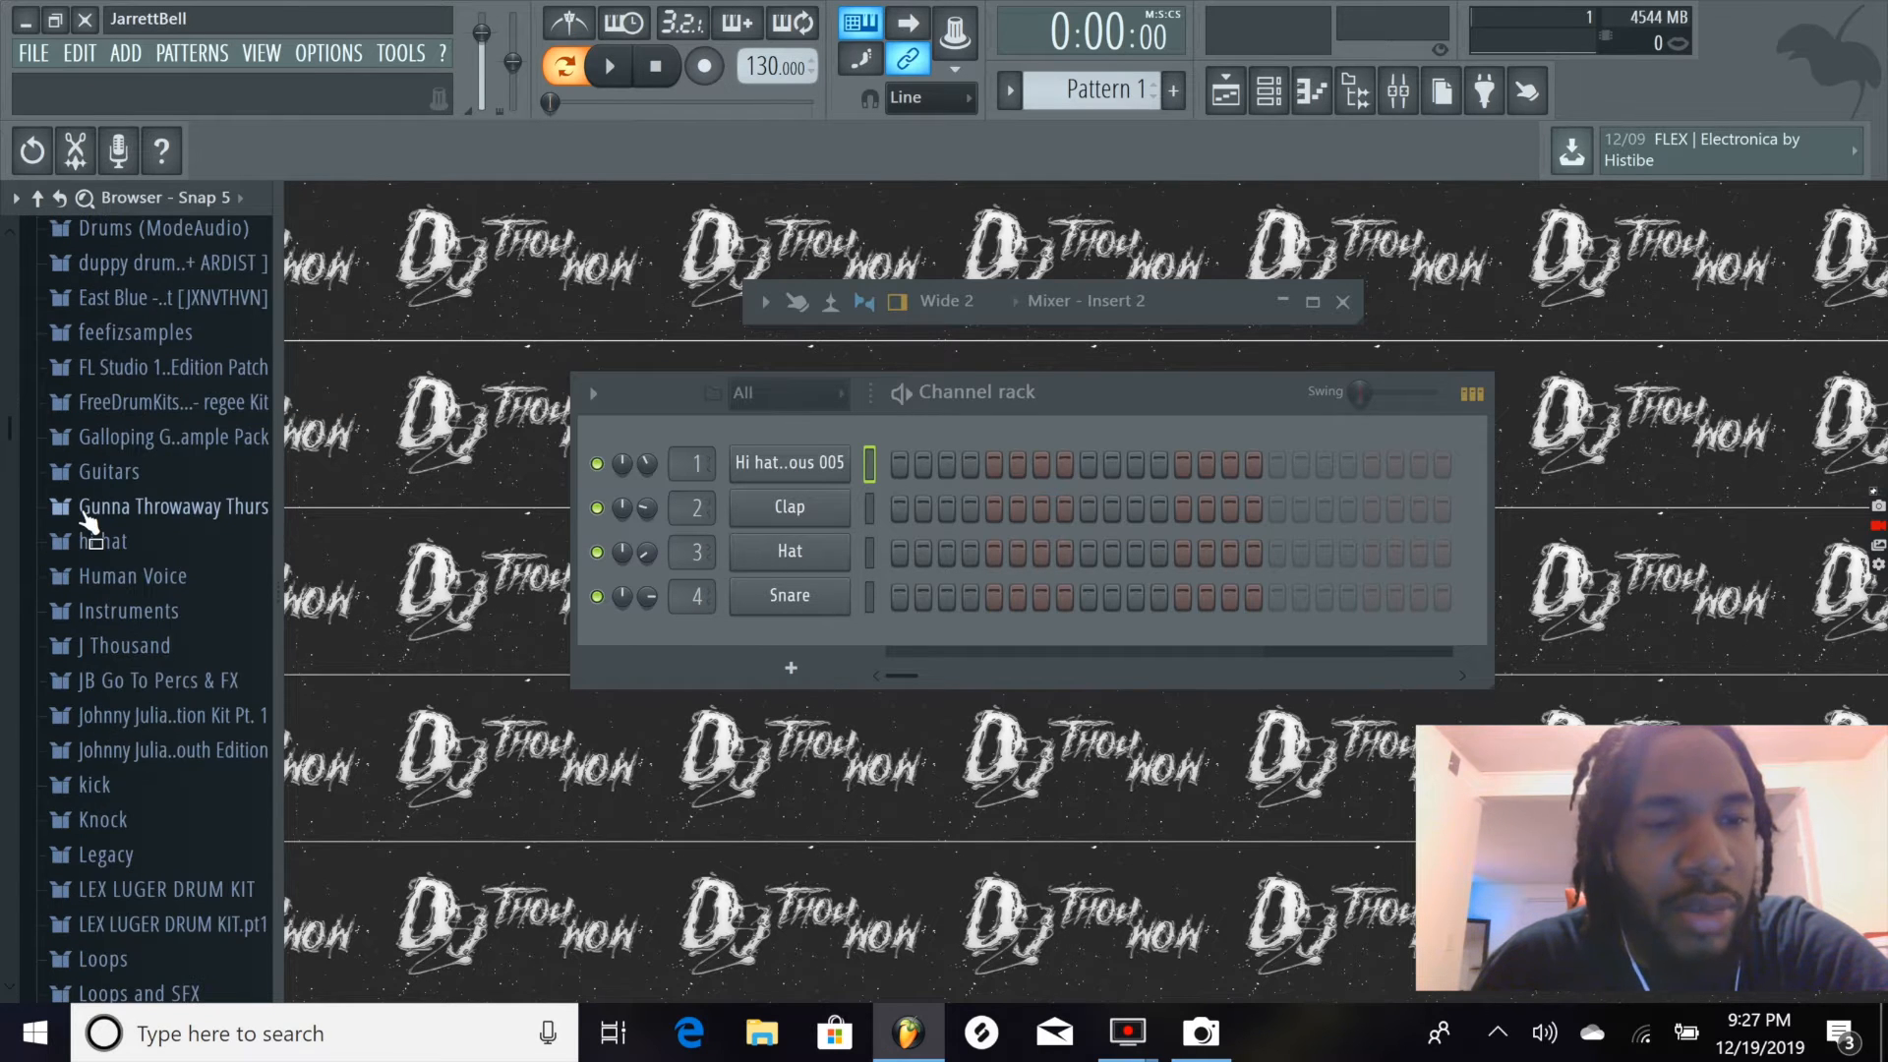
scroll(118, 503, down, 9)
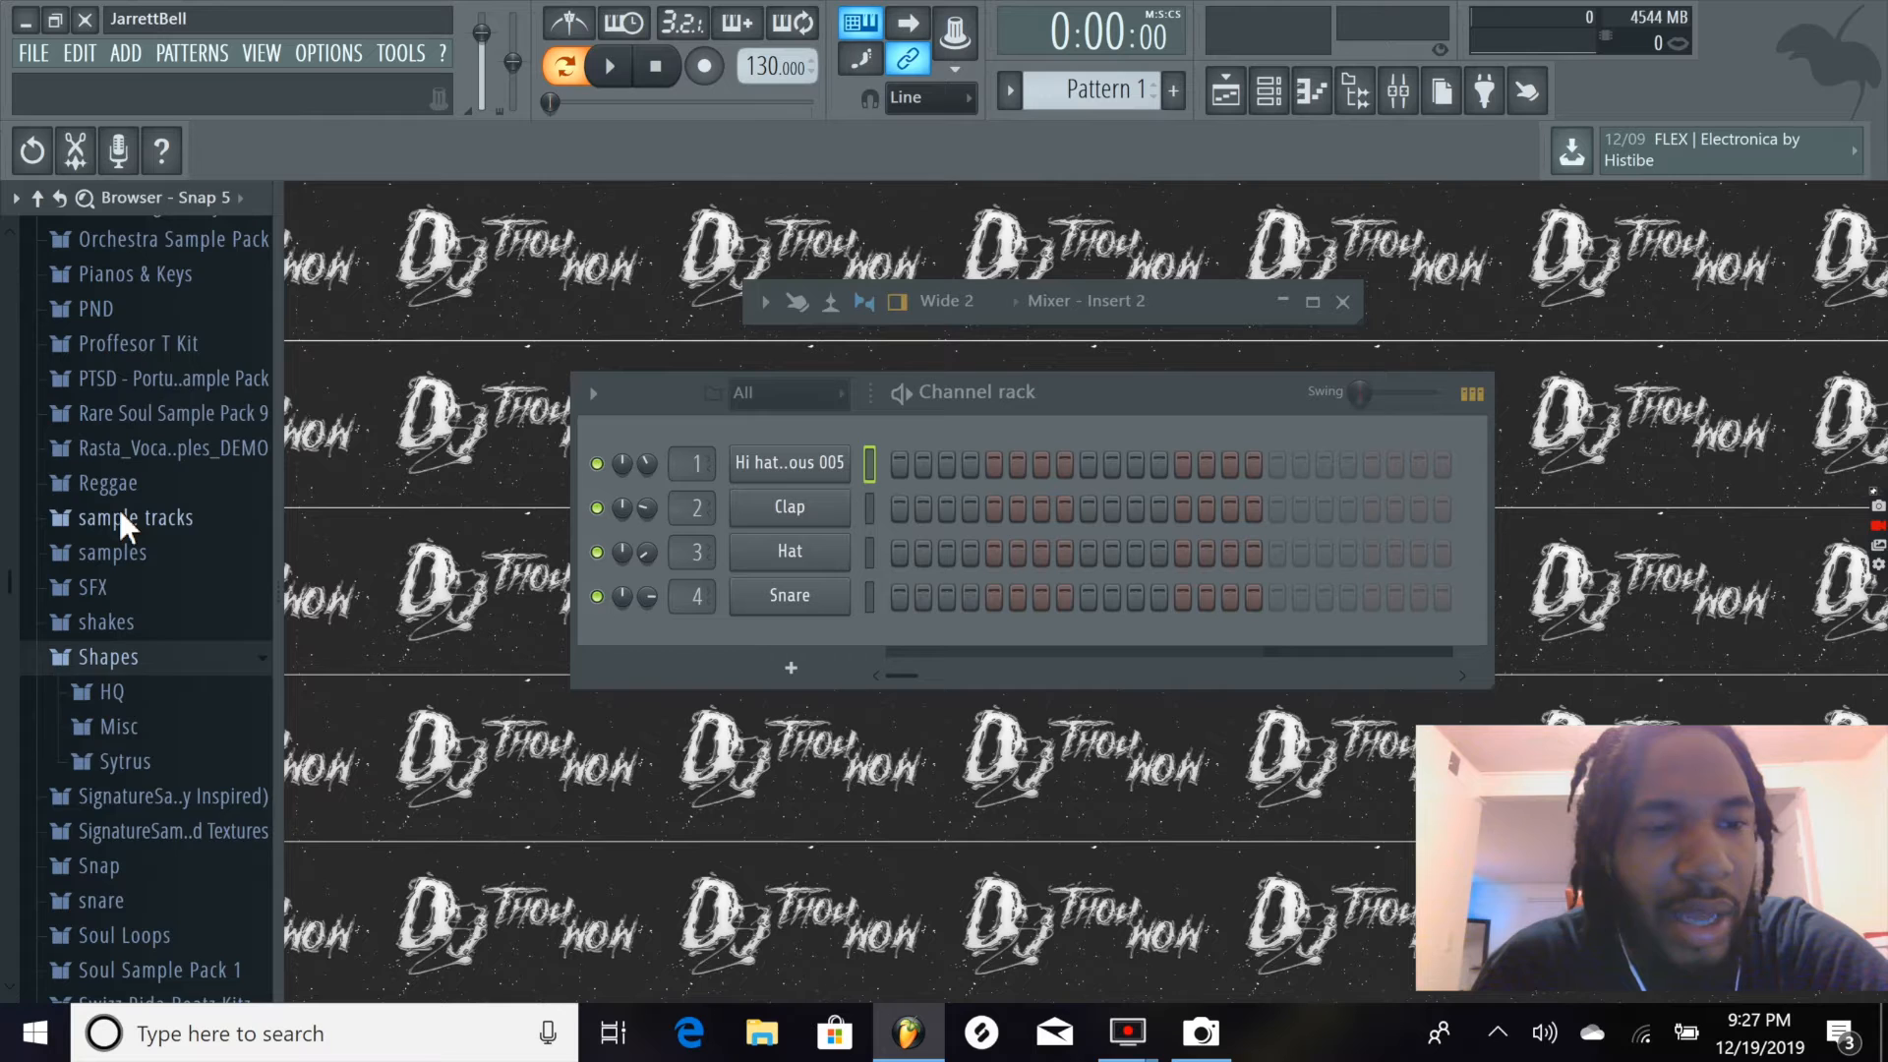
click(132, 415)
scroll(118, 511, up, 4)
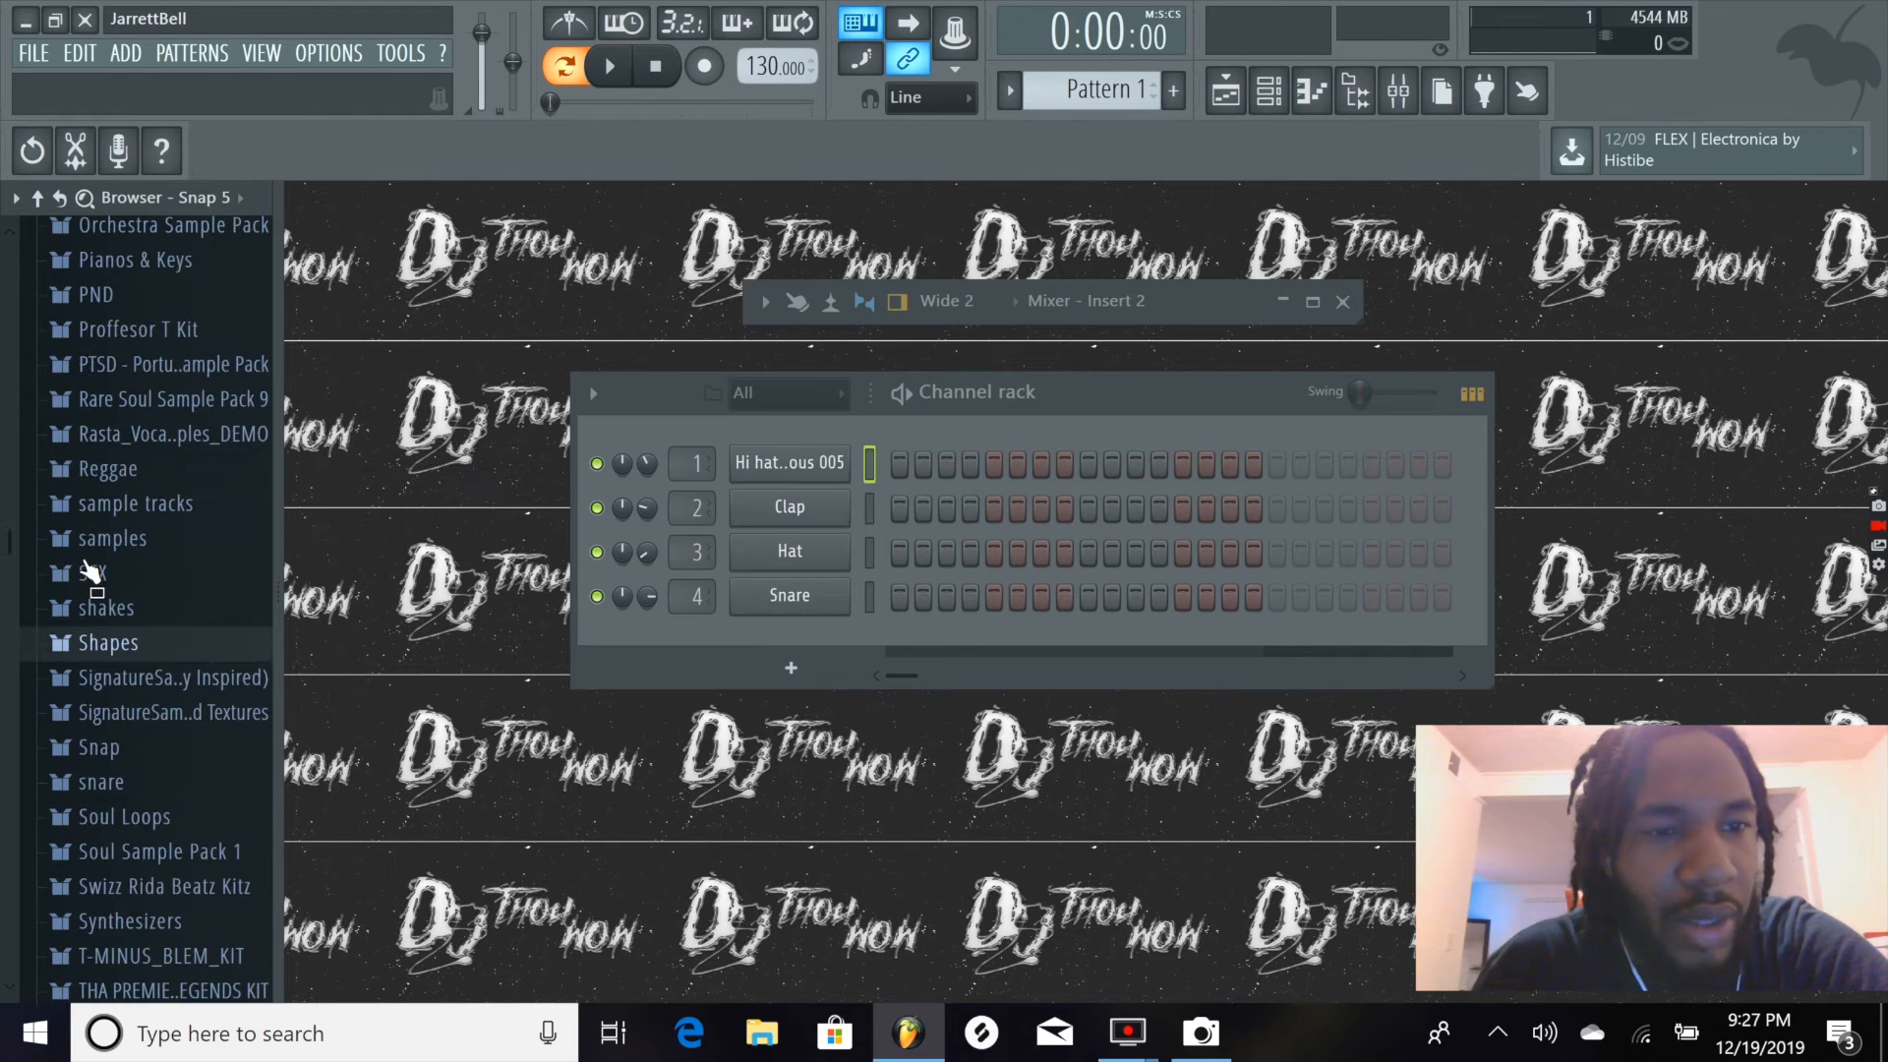
Open the Pianos & Keys pack, preview Churchy Pipe 02, check the system volume, and preview Piano 001
click(179, 409)
click(144, 460)
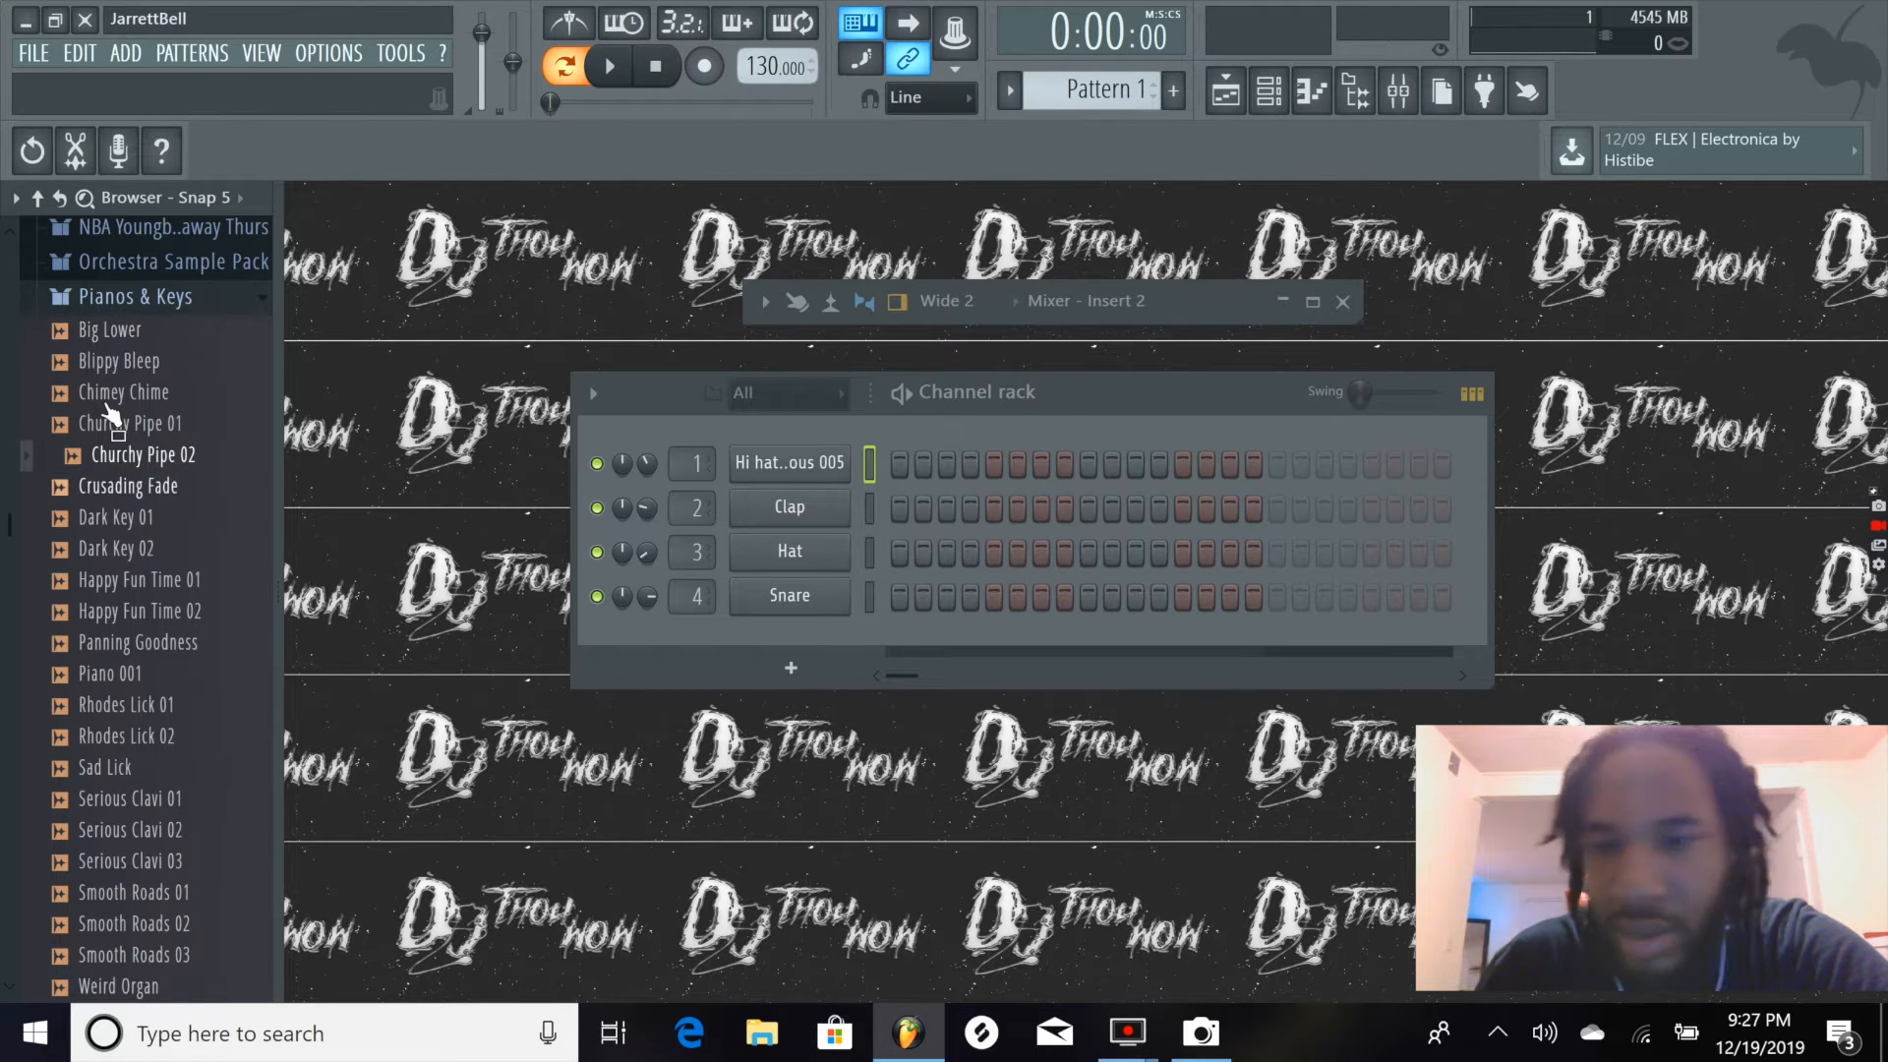
click(1547, 1038)
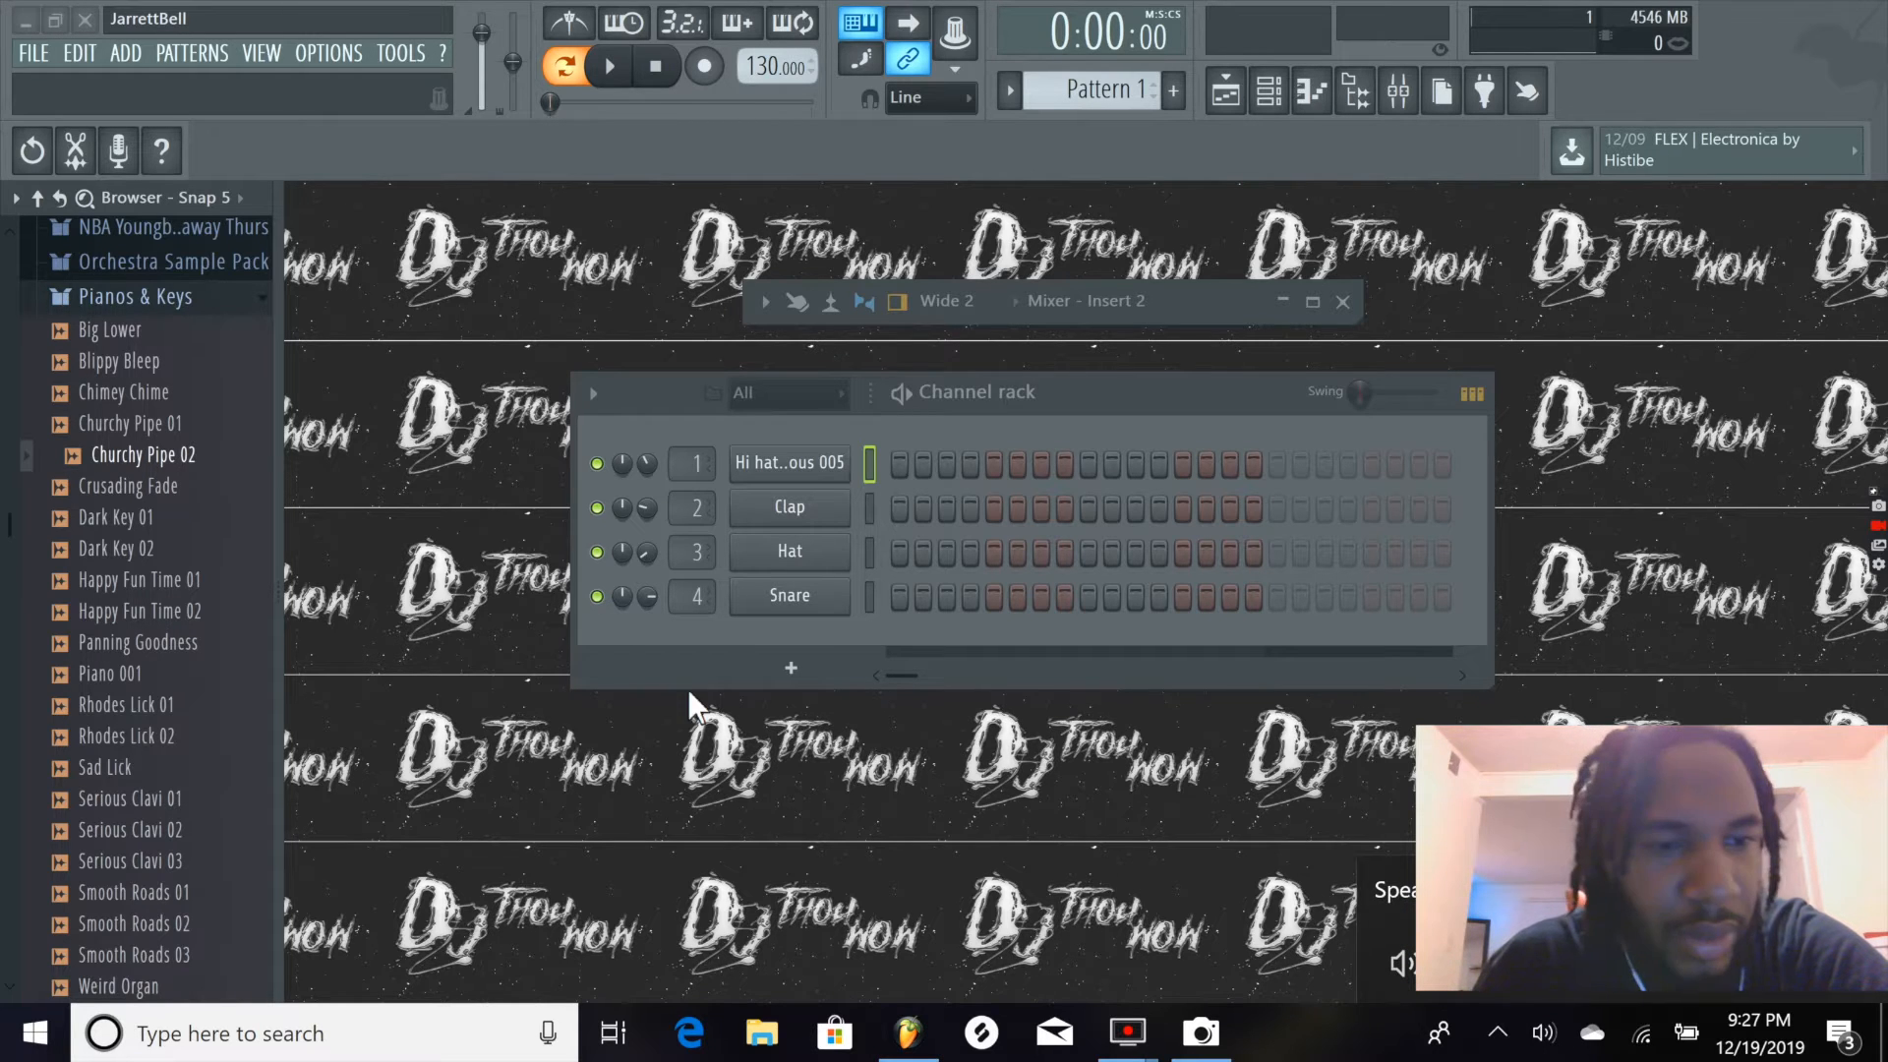
click(147, 674)
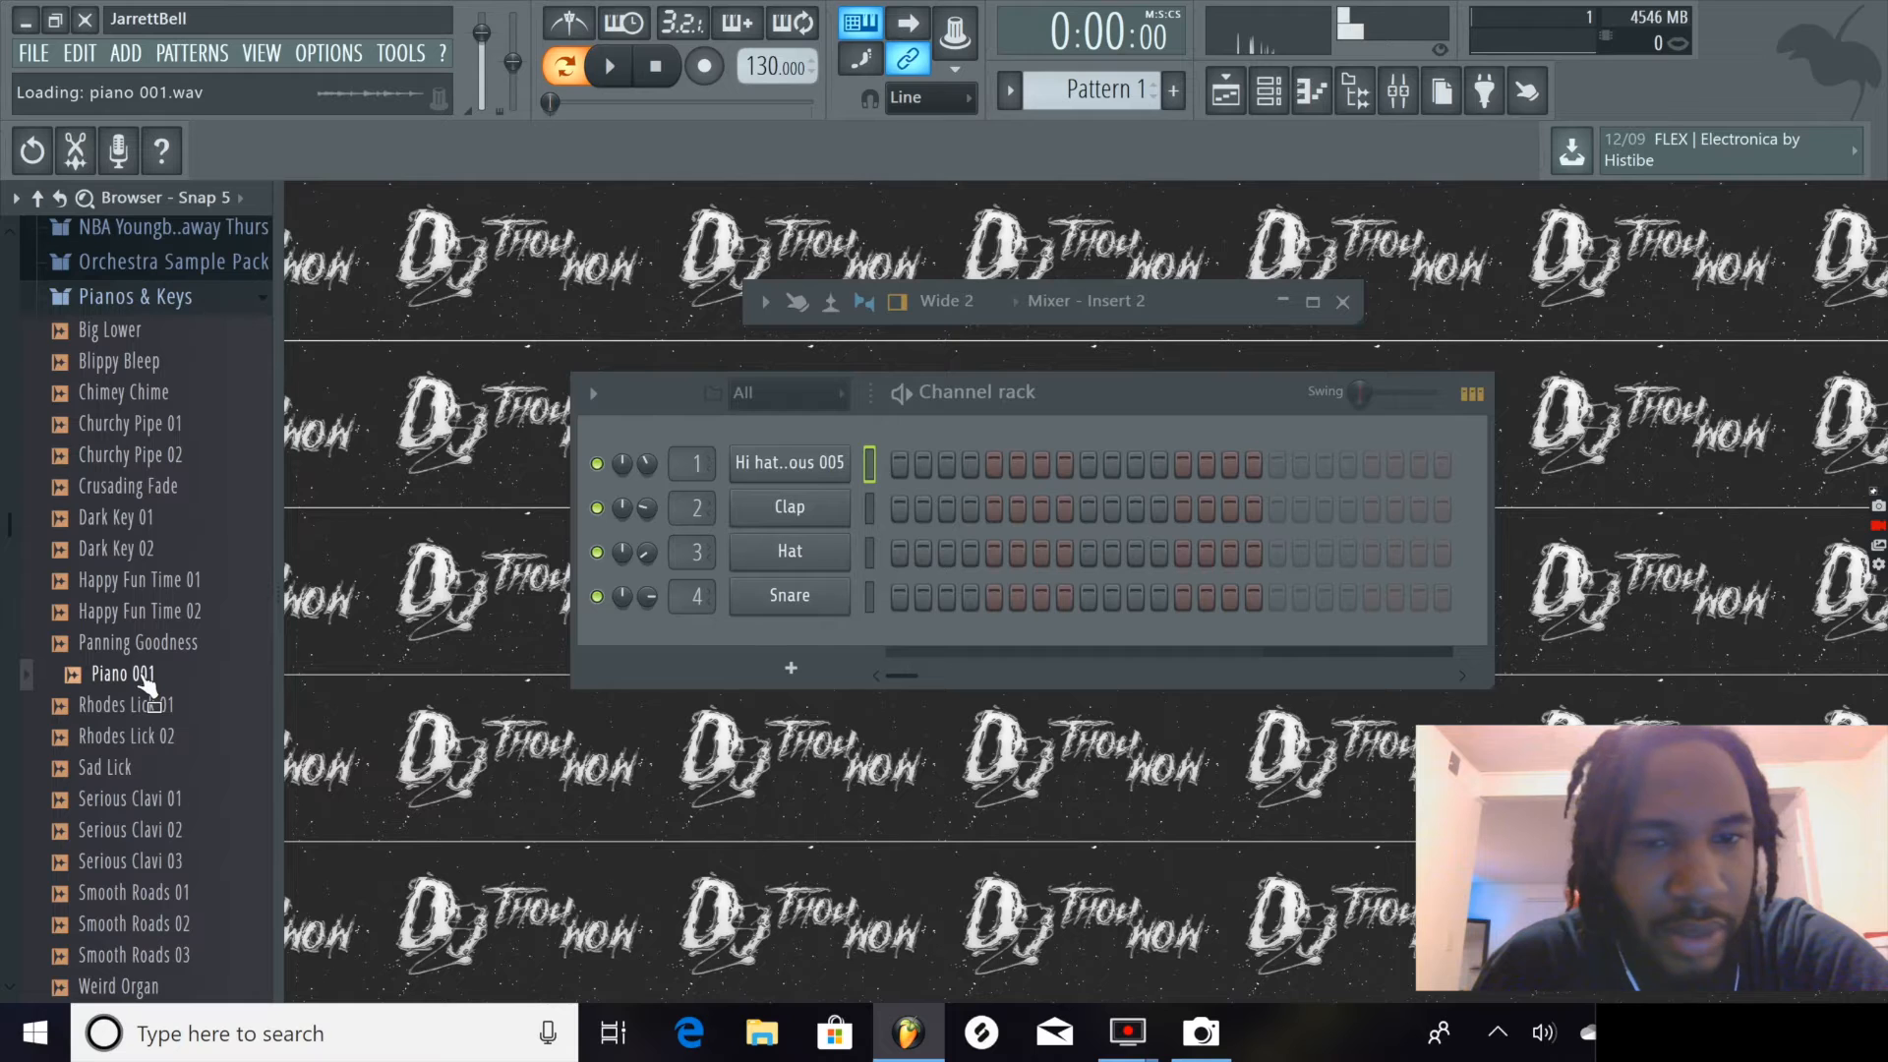
Replace the hi-hat on the first channel with the Piano 001 sample, and open and centre its channel settings window
drag(147, 673, 830, 493)
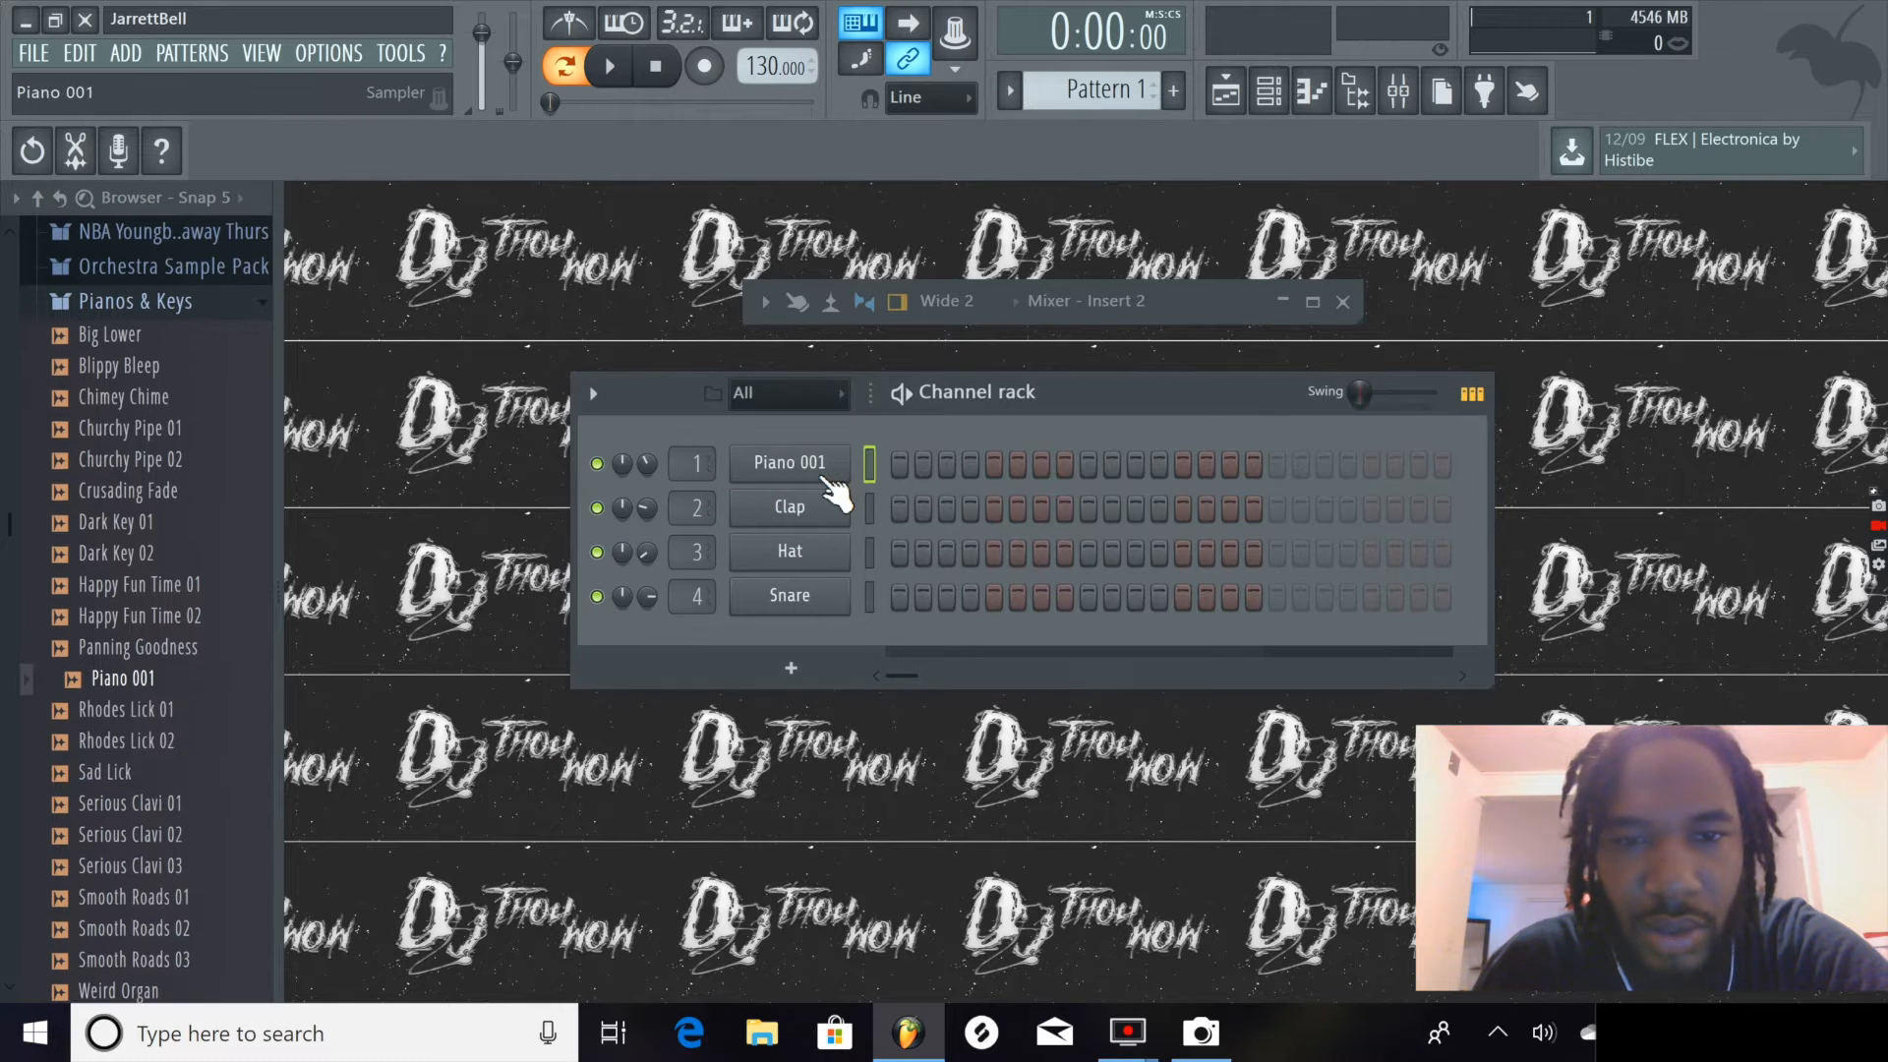
click(835, 484)
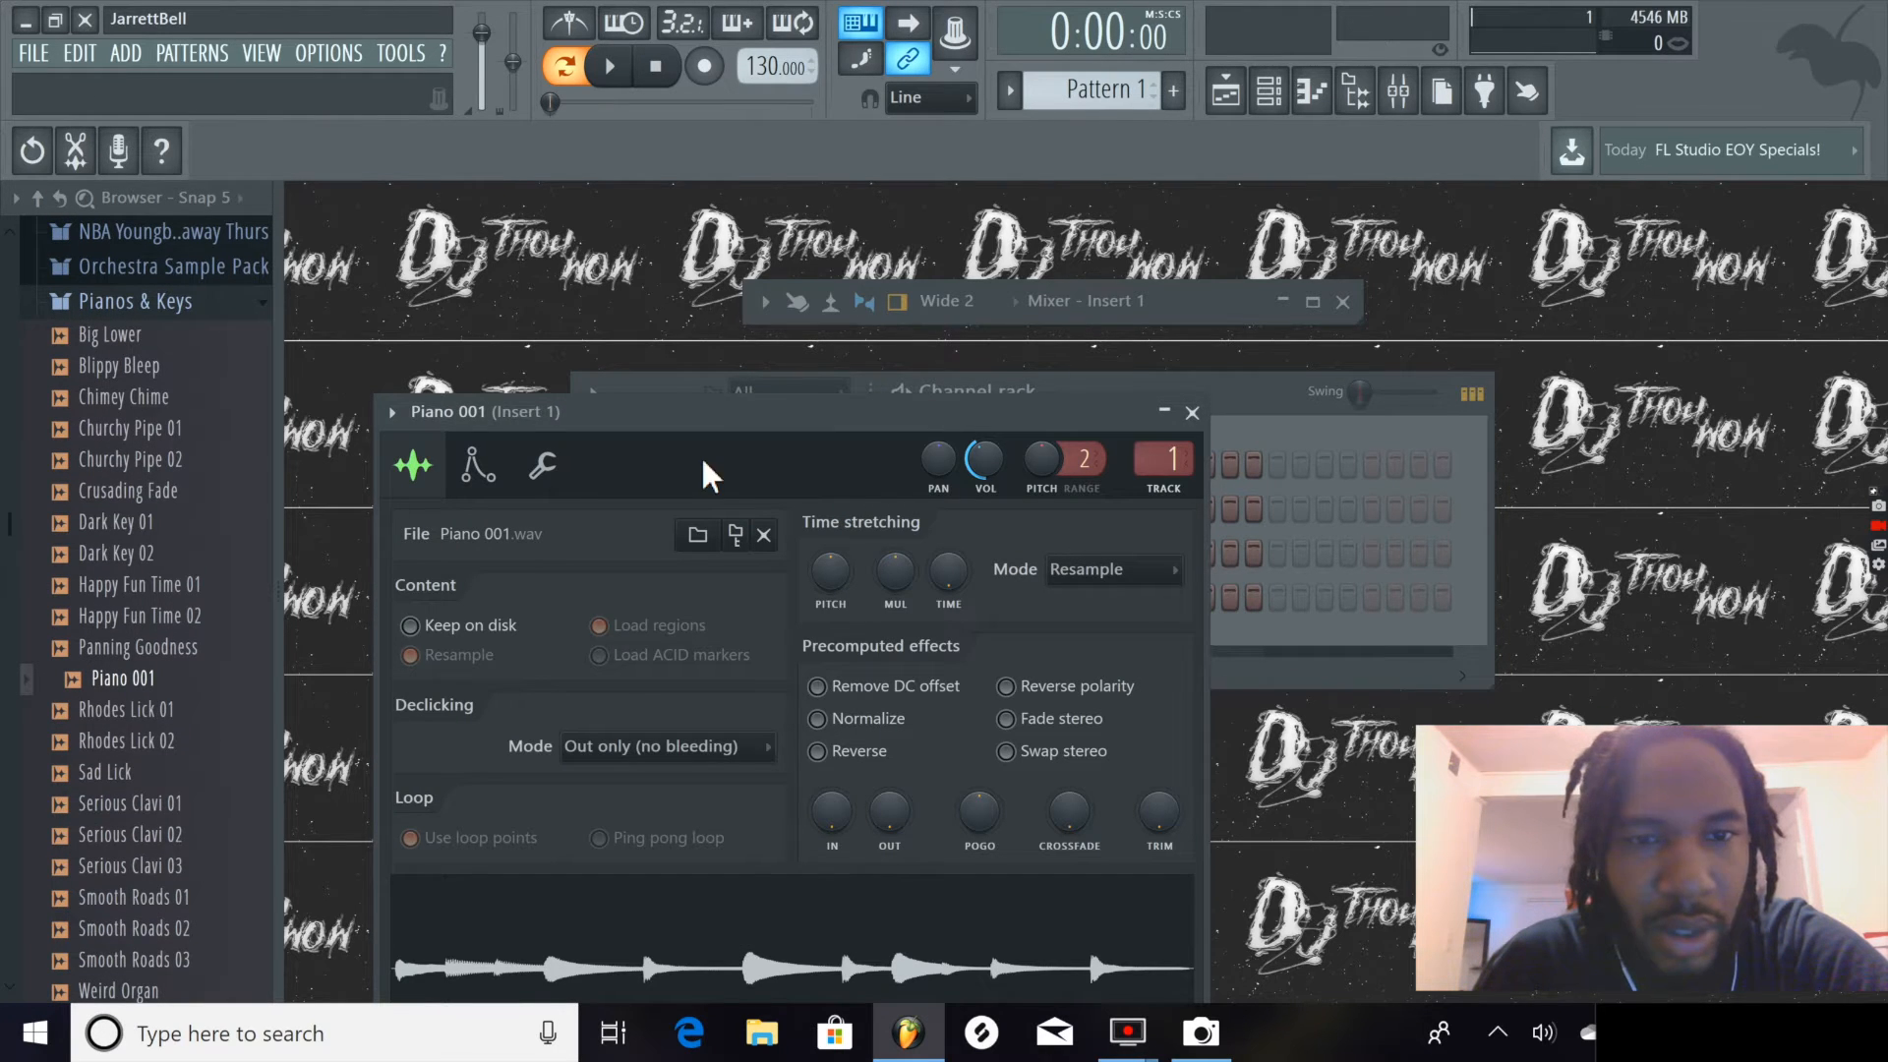
drag(712, 420, 909, 255)
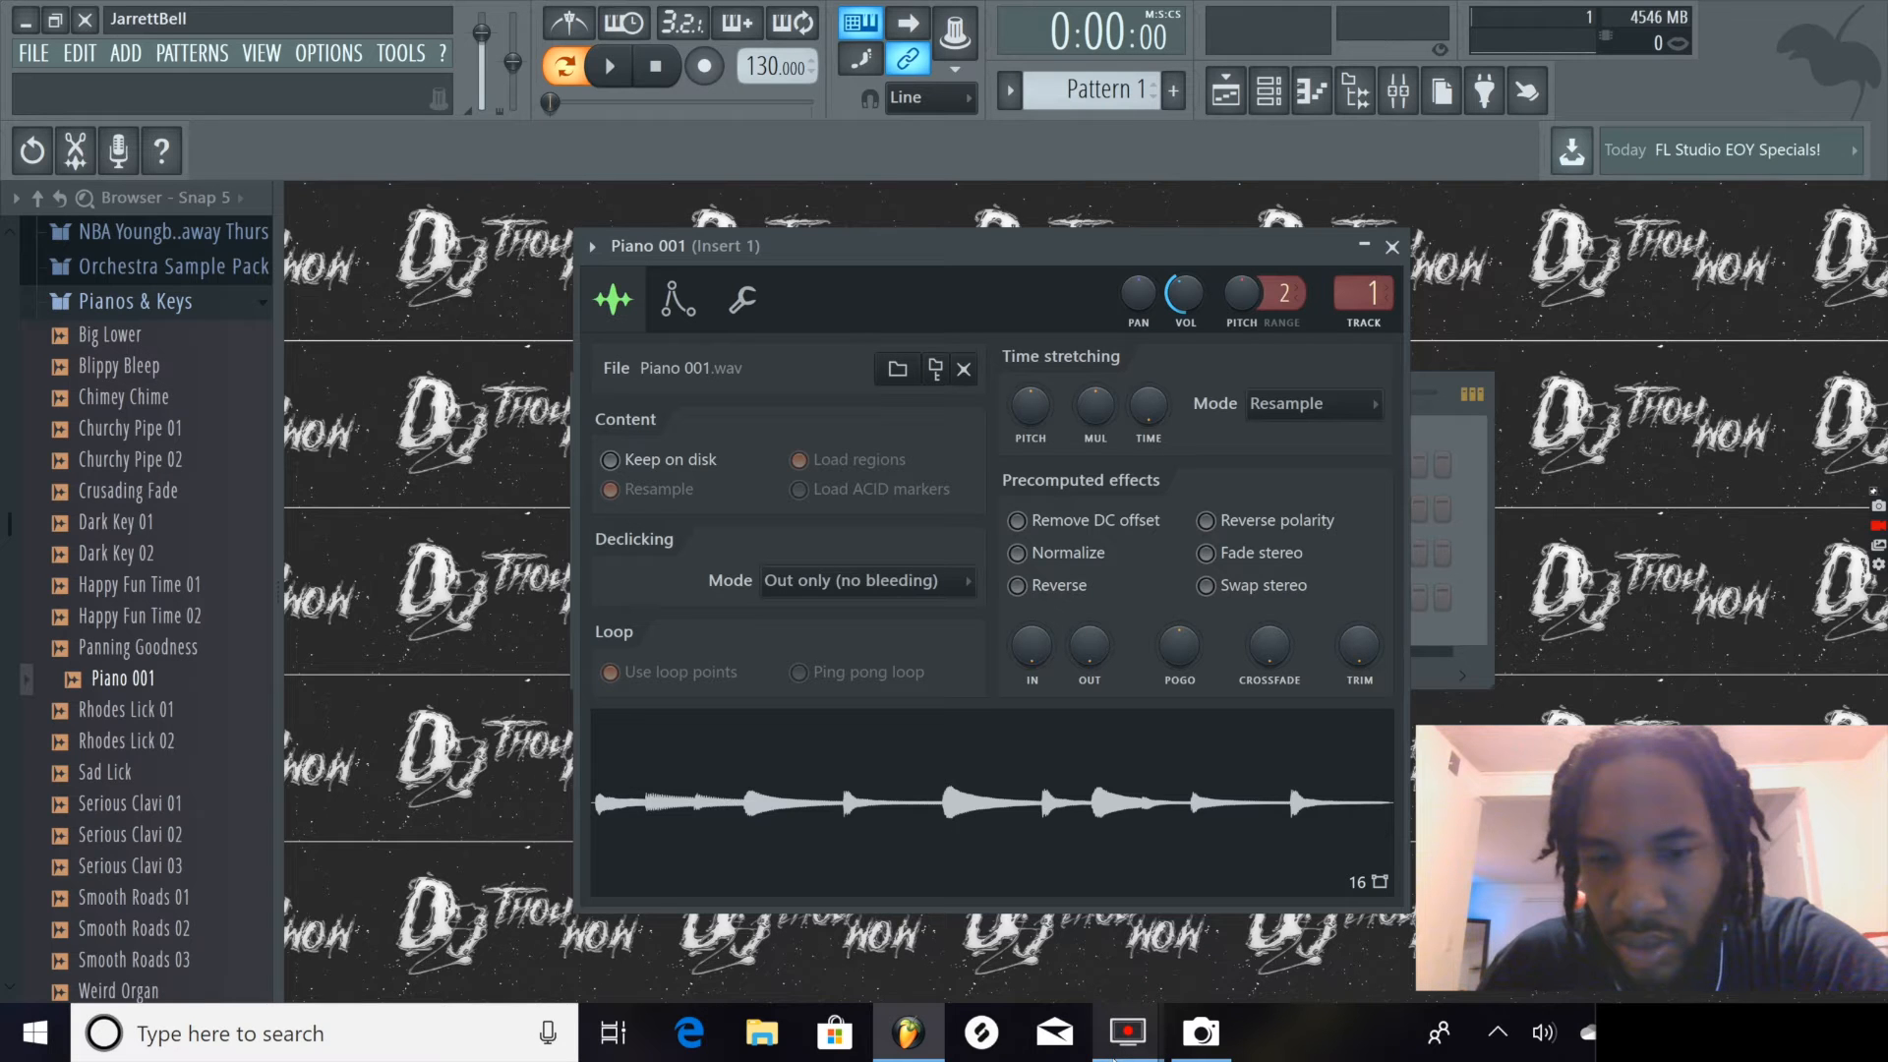
mouse_move(1131, 1038)
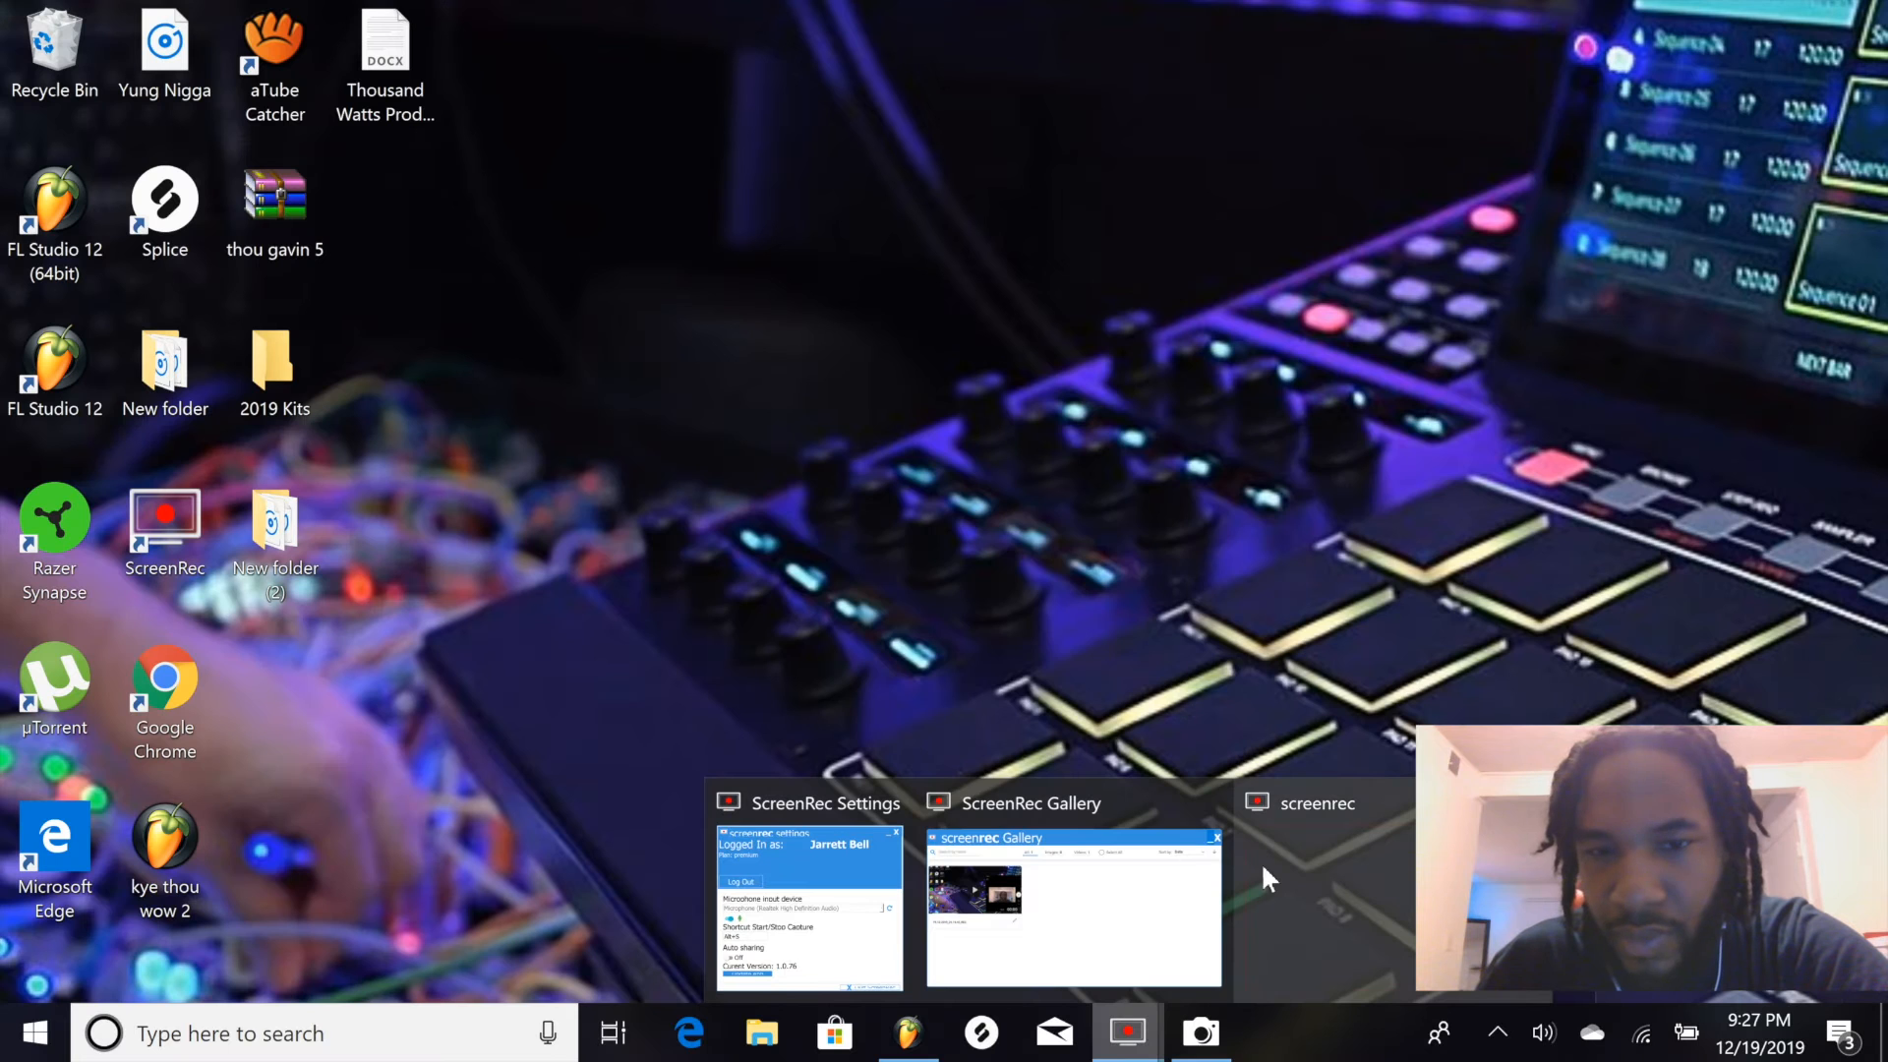
click(1116, 929)
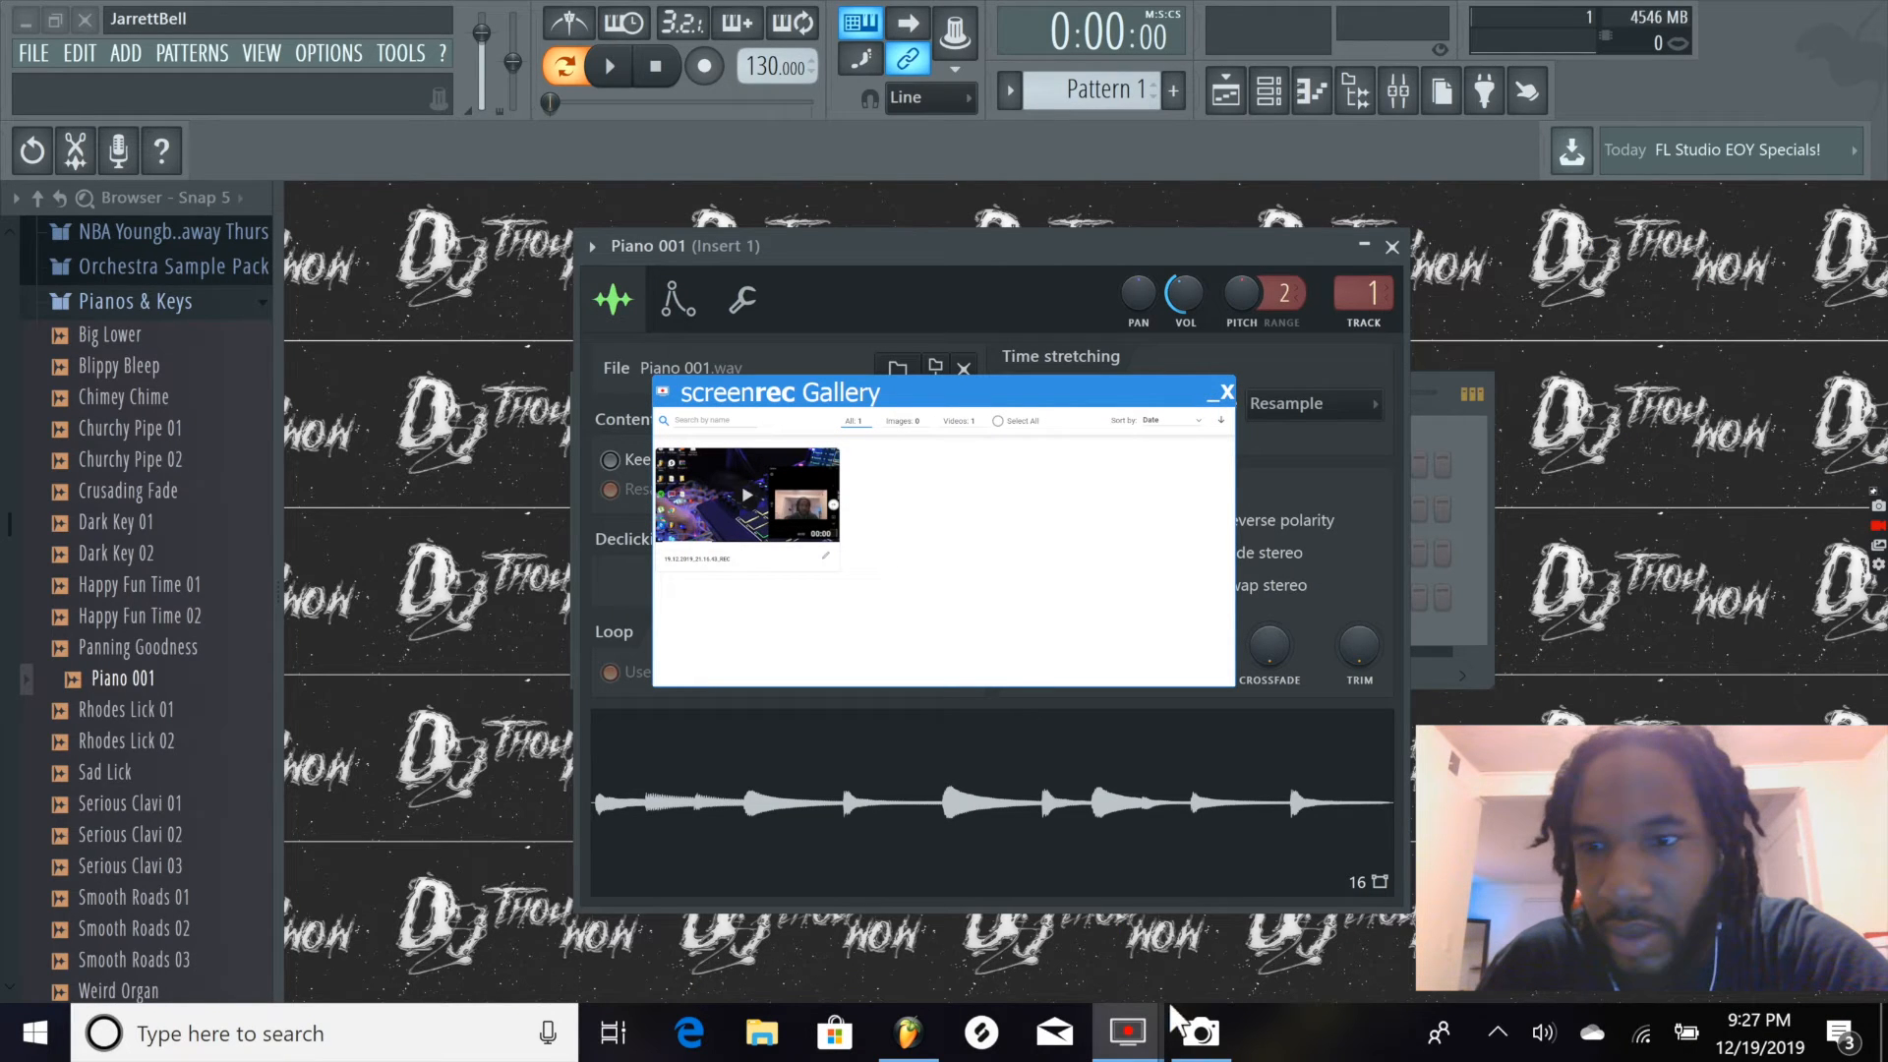
click(1226, 392)
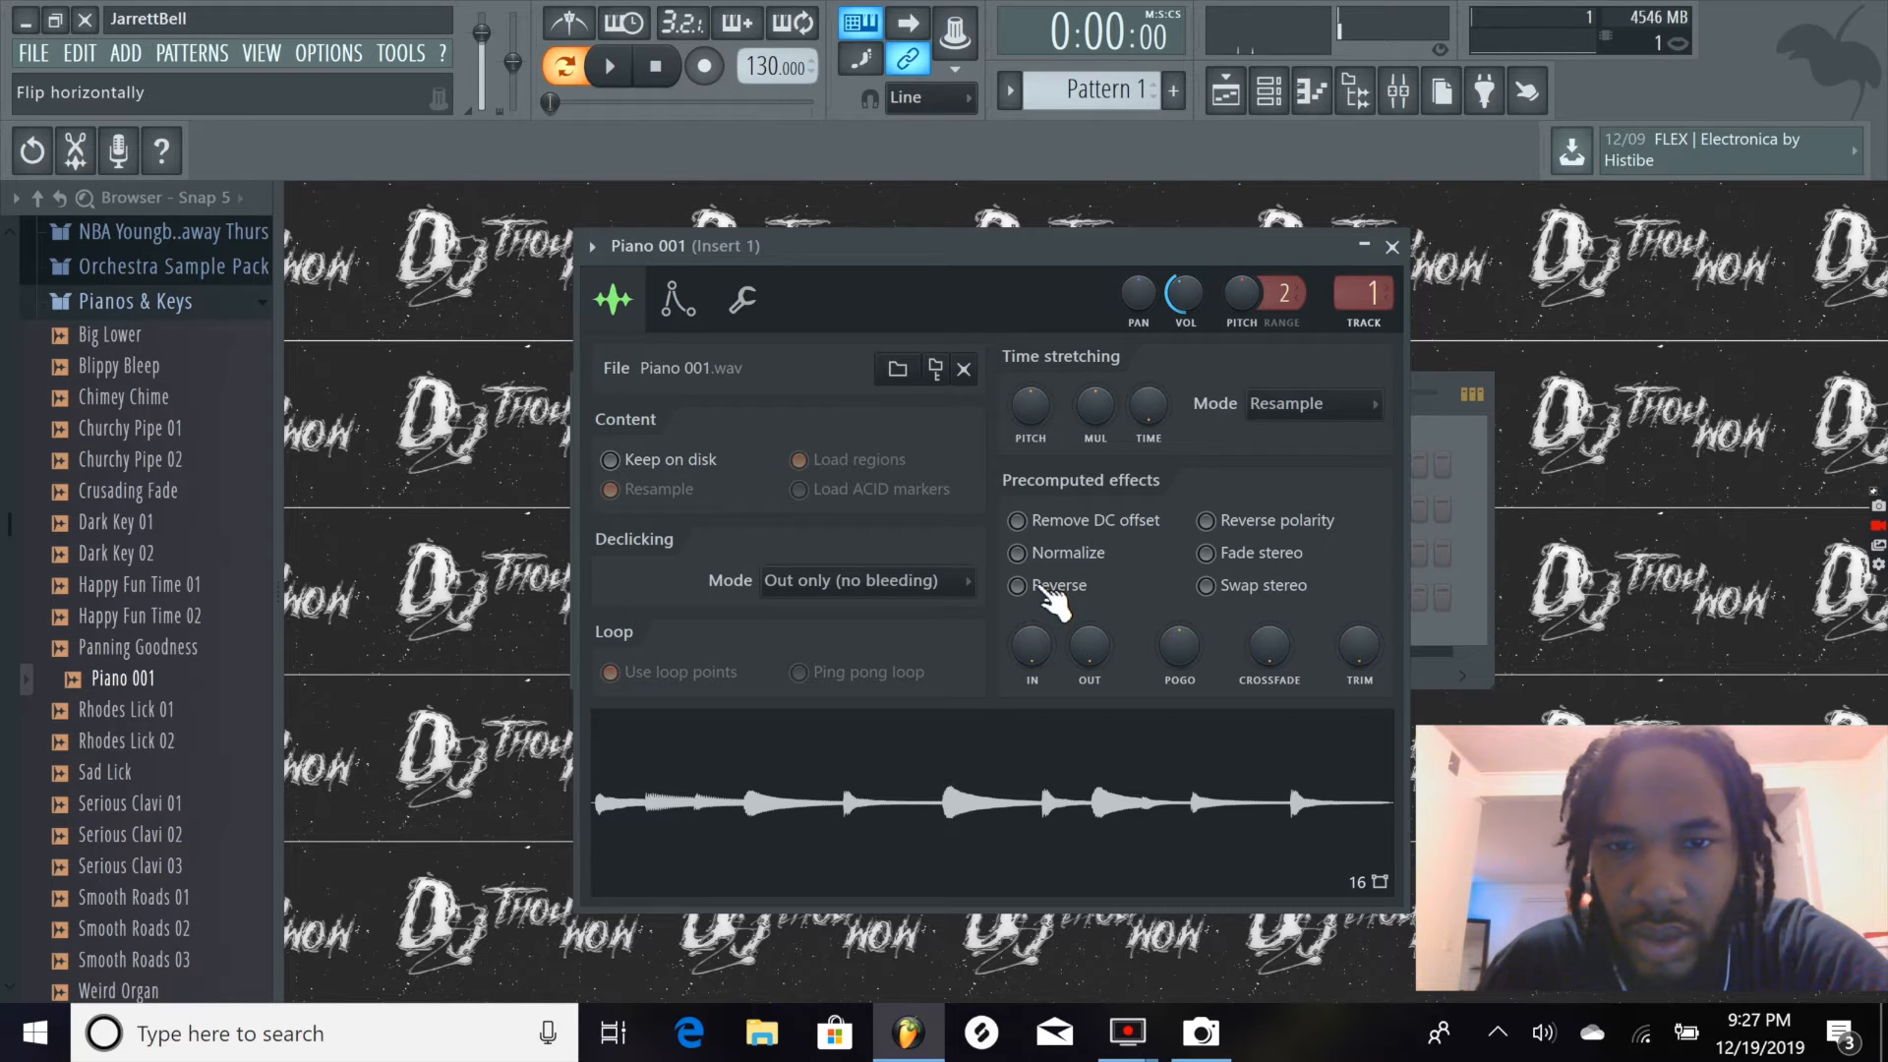
Shorten the Channel rack to only the Piano 001 row, and move that channel's expanded settings window closer to the Browser
click(1364, 248)
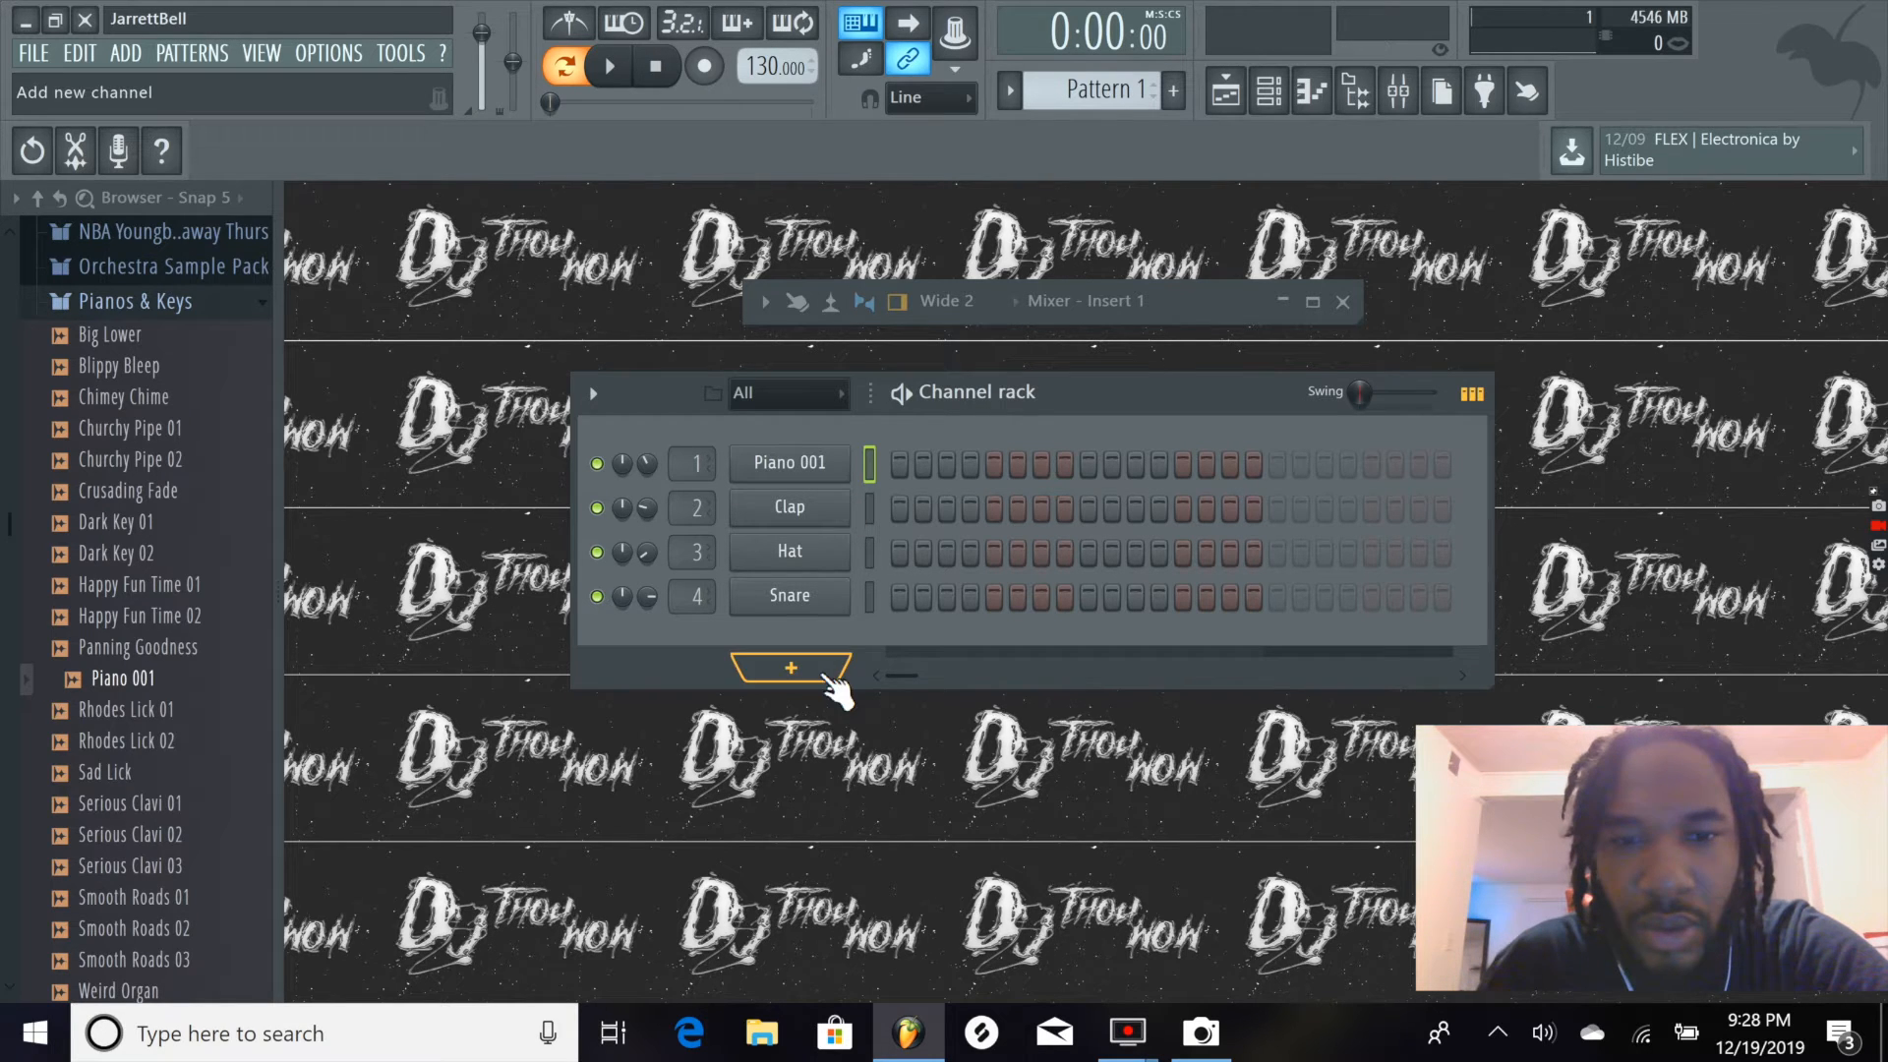
drag(897, 694, 893, 538)
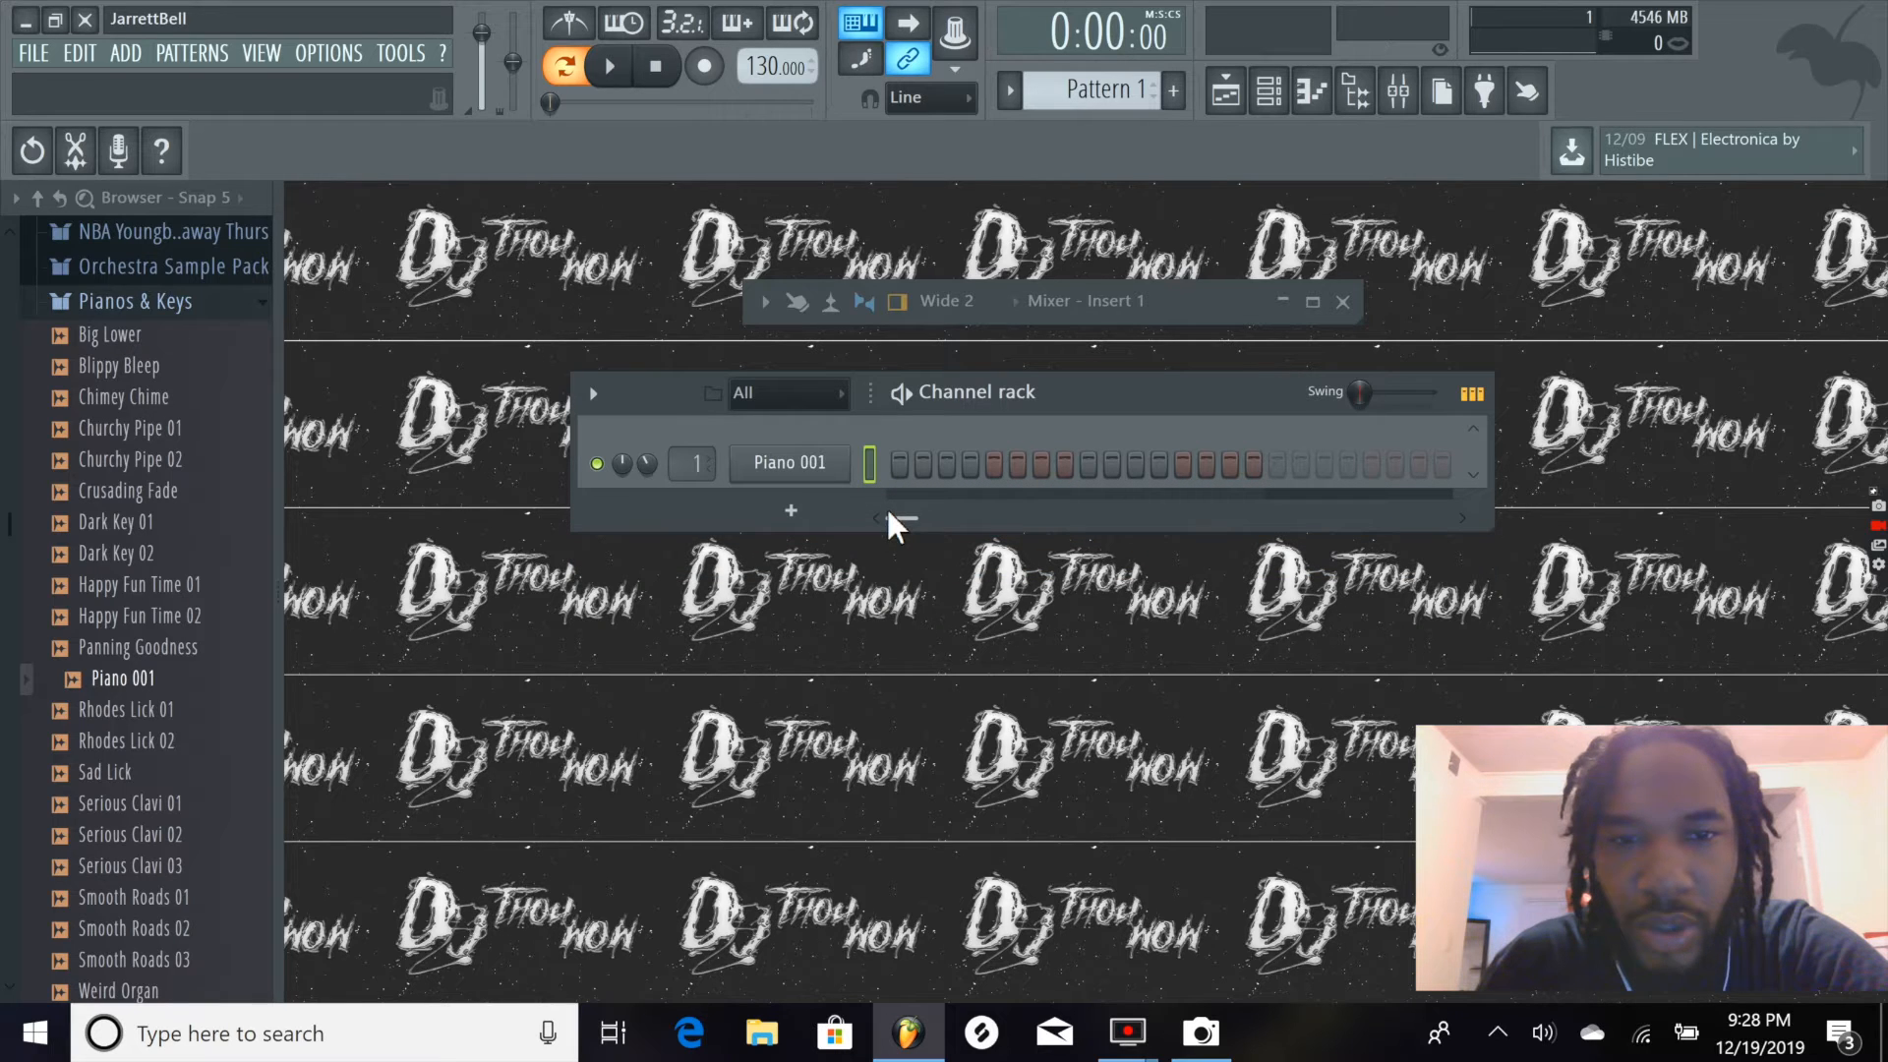
click(808, 470)
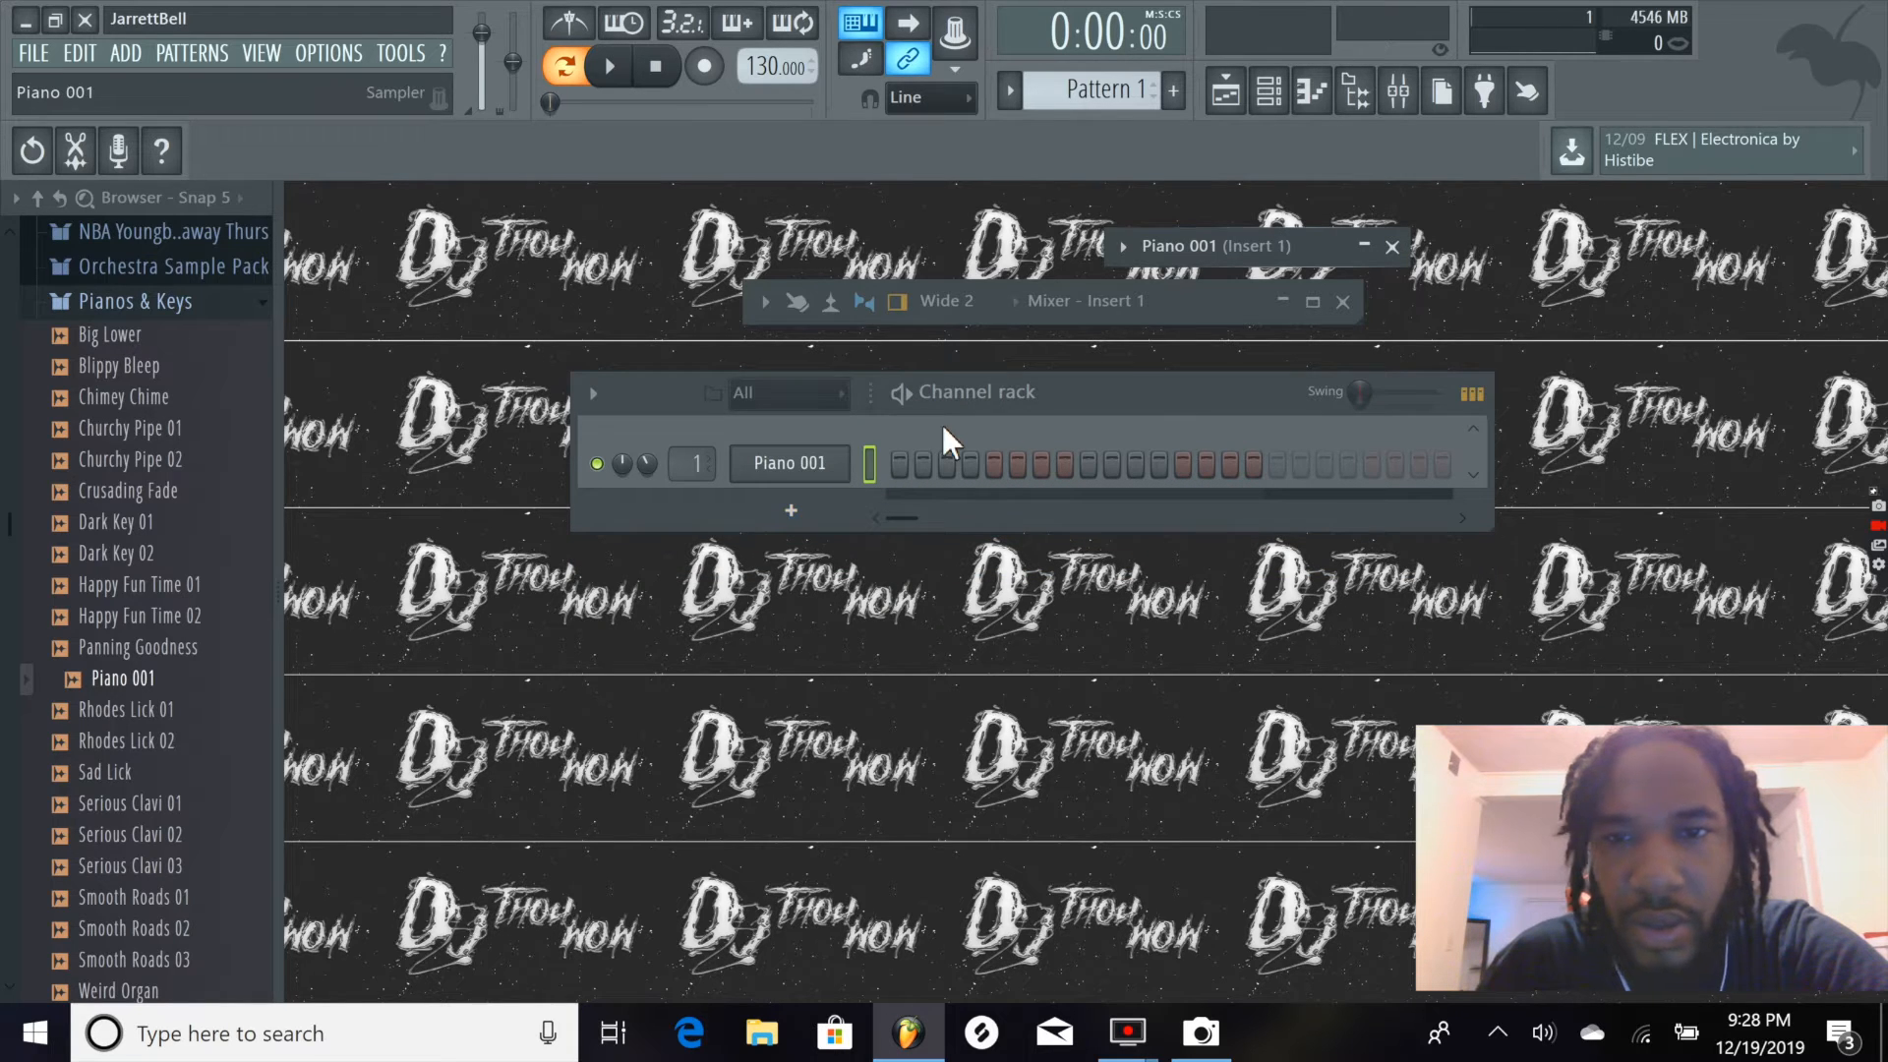
click(1189, 248)
drag(1478, 244, 863, 196)
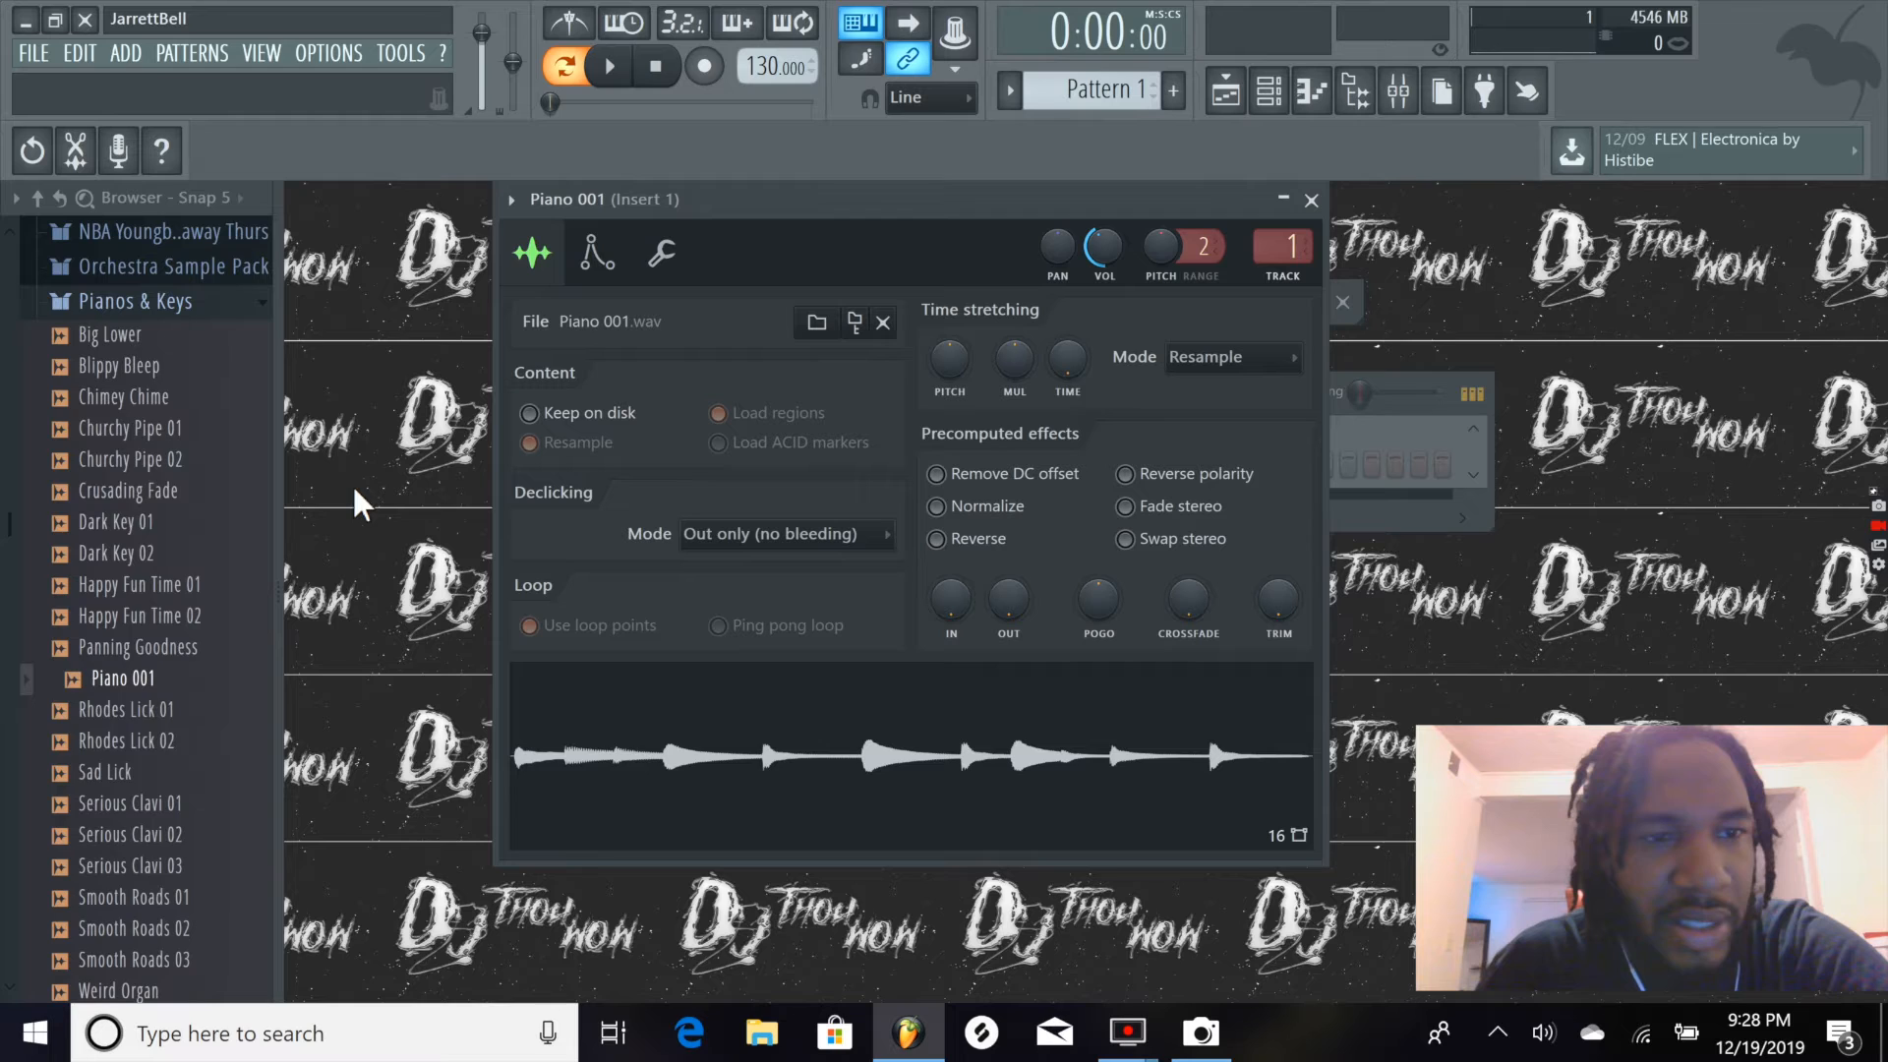
Collapse the Pianos & Keys pack, and reverse the Piano 001 sample and play it back from its waveform
click(184, 302)
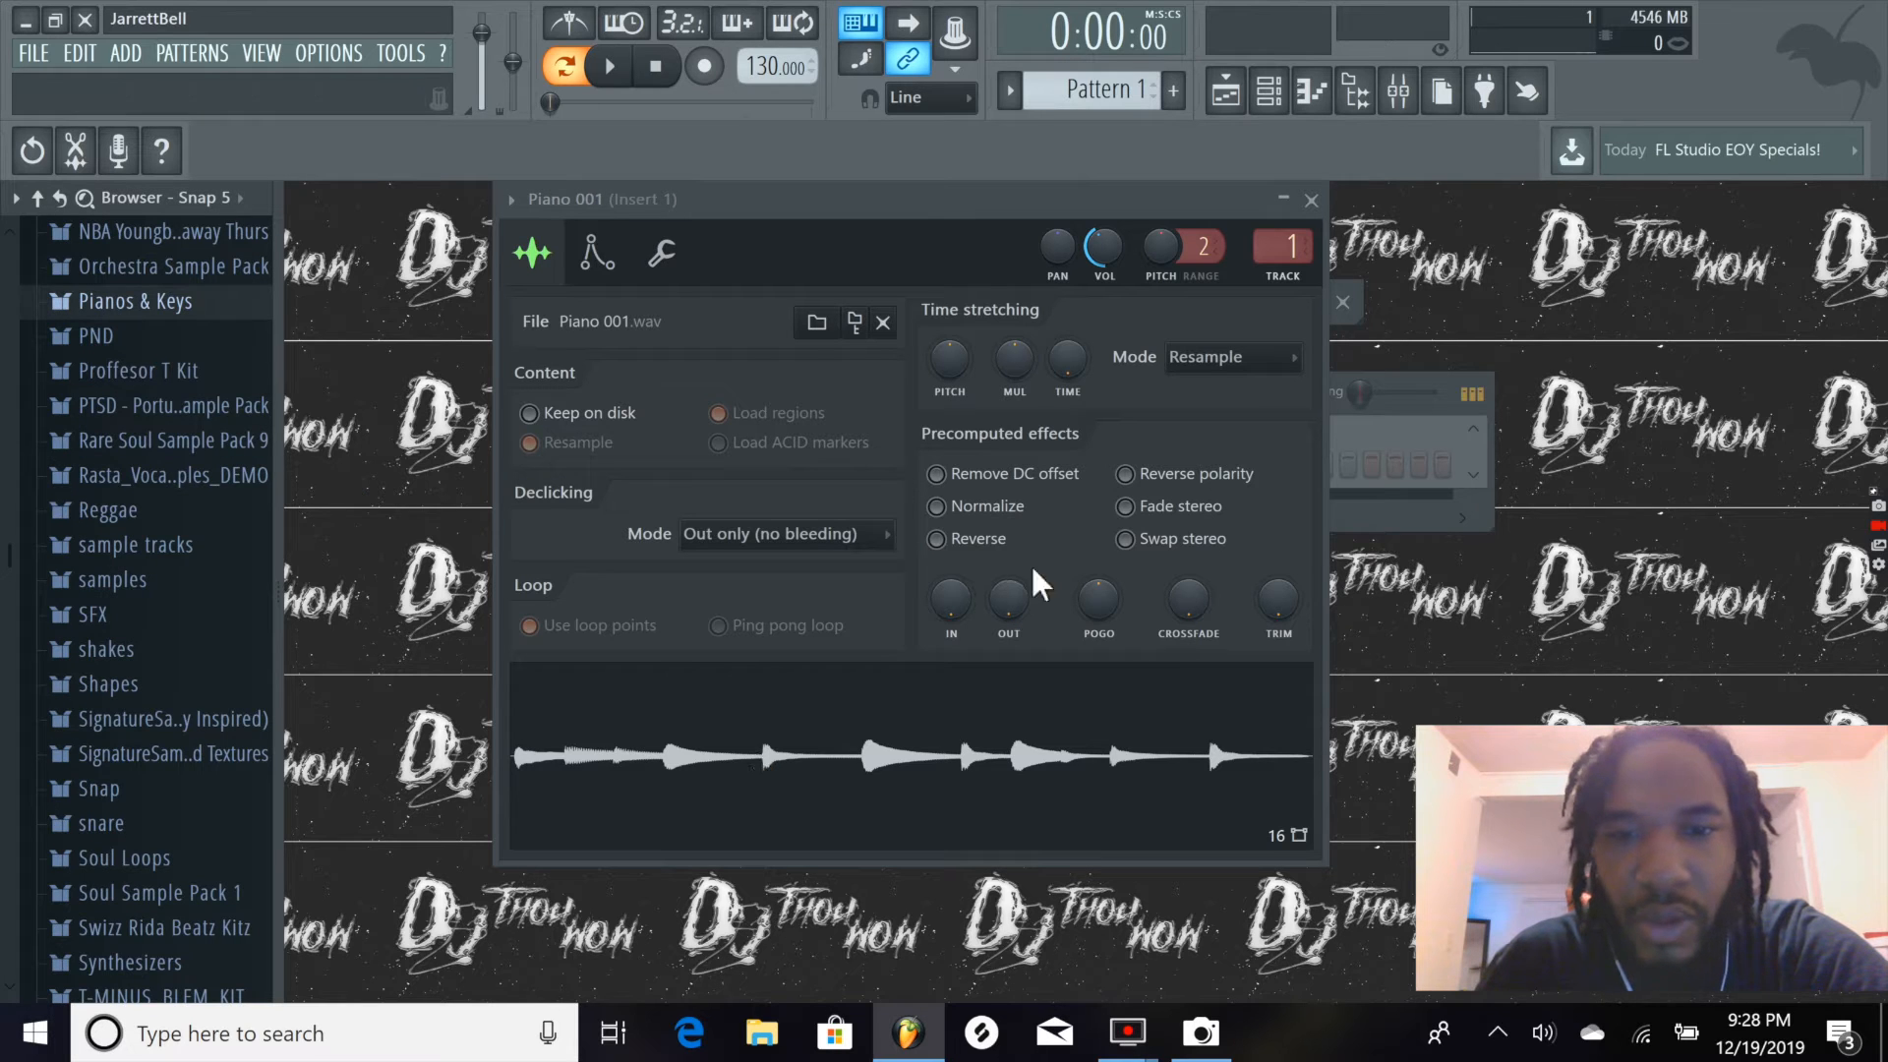
click(979, 539)
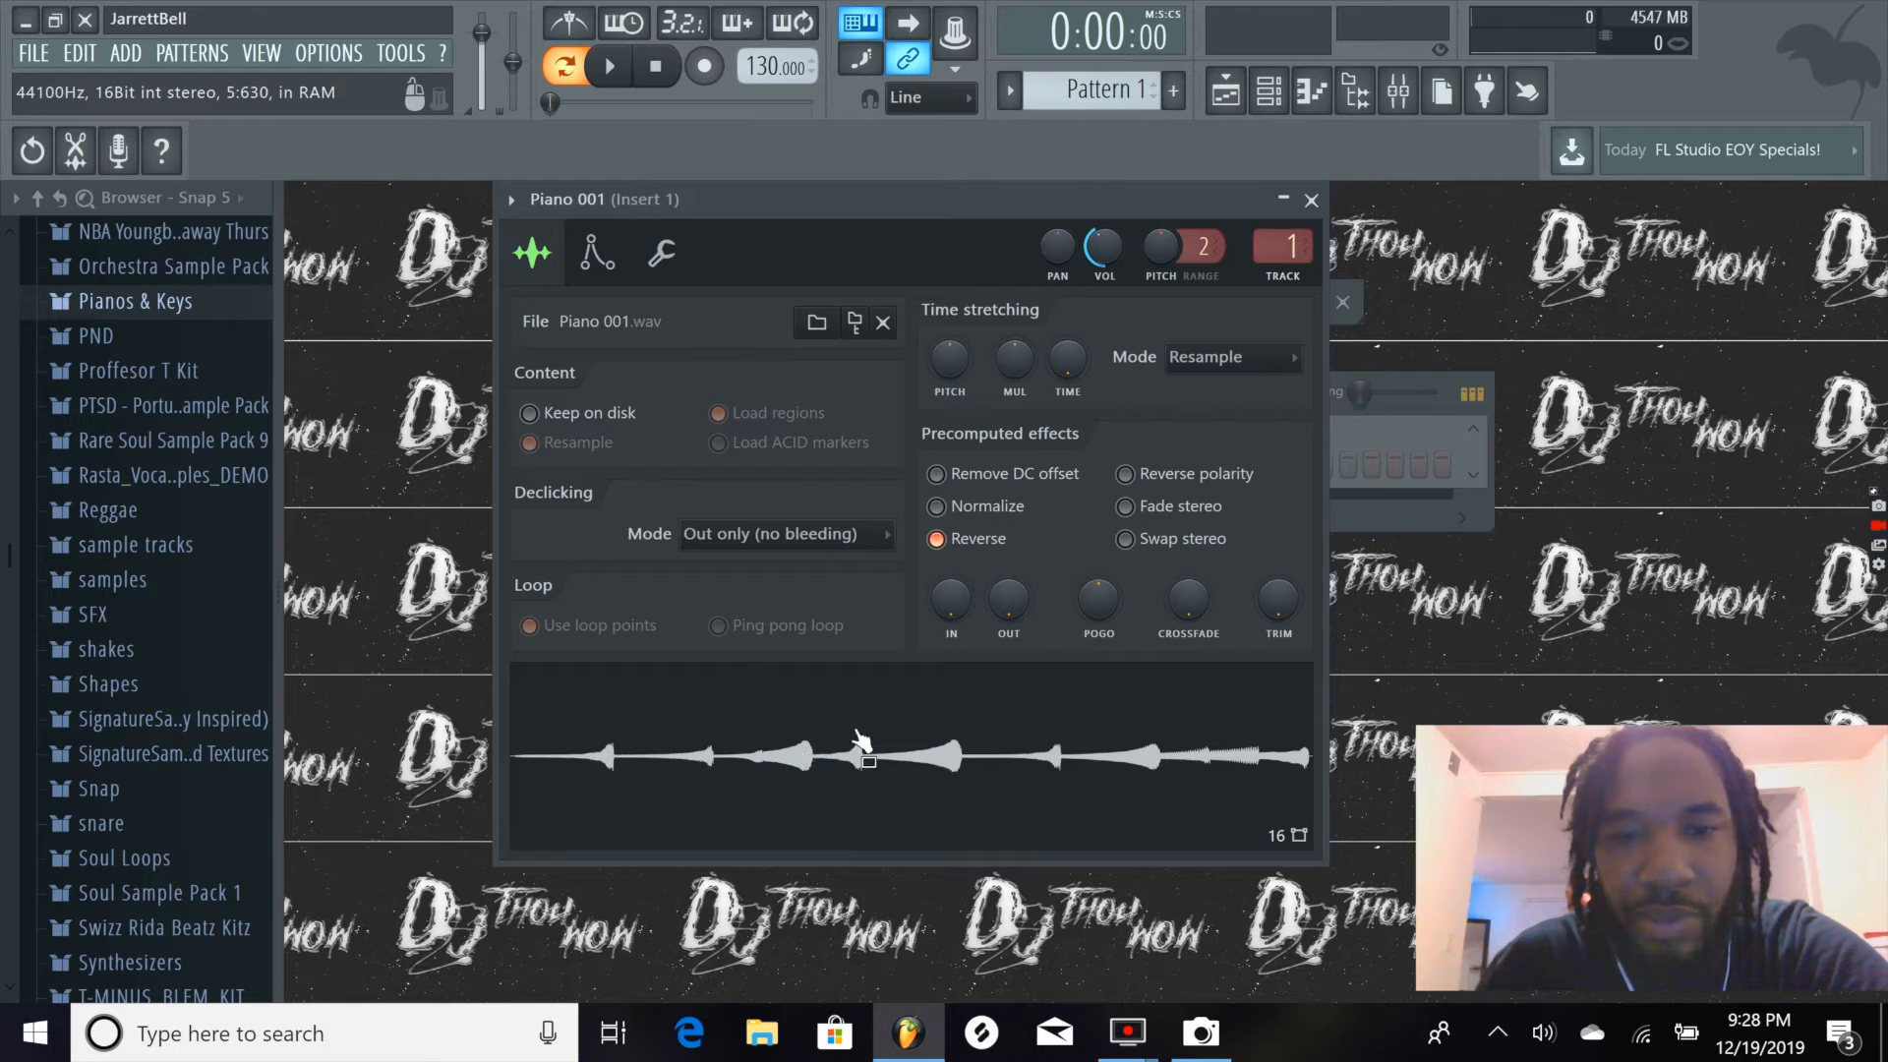
click(836, 764)
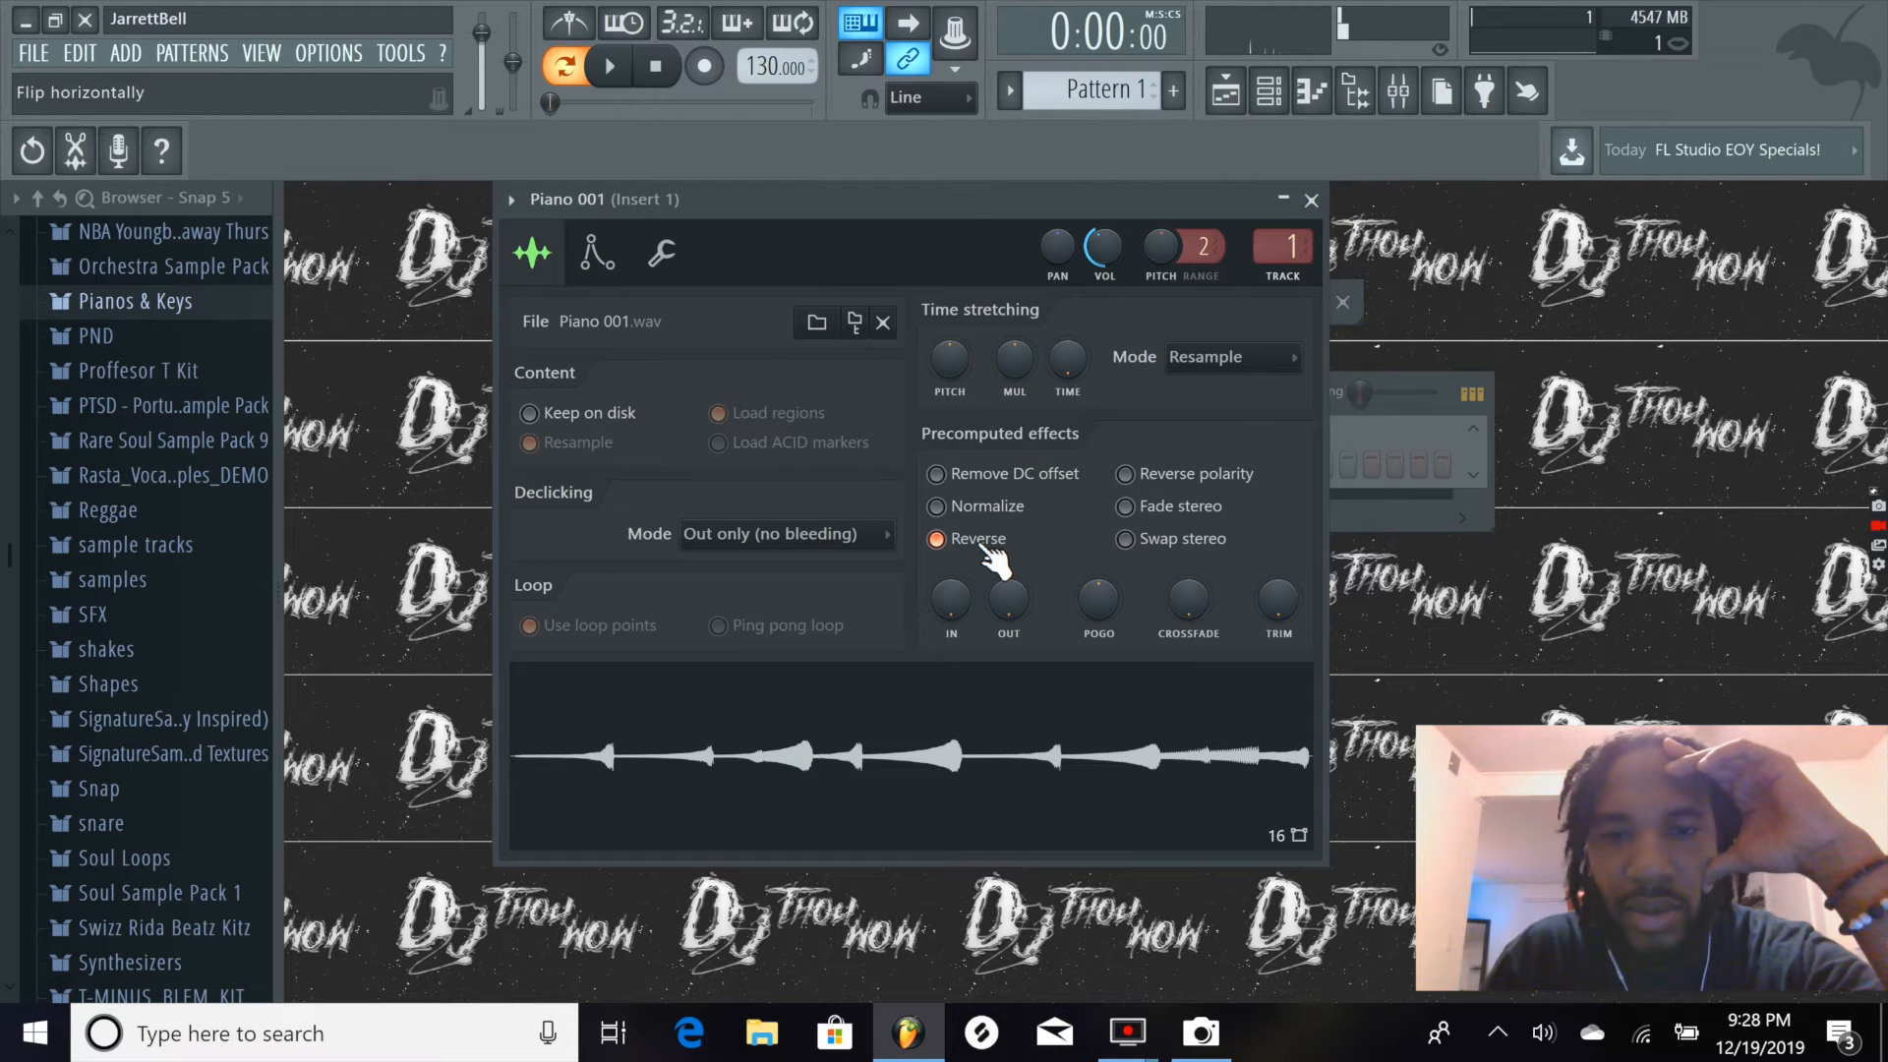
click(954, 744)
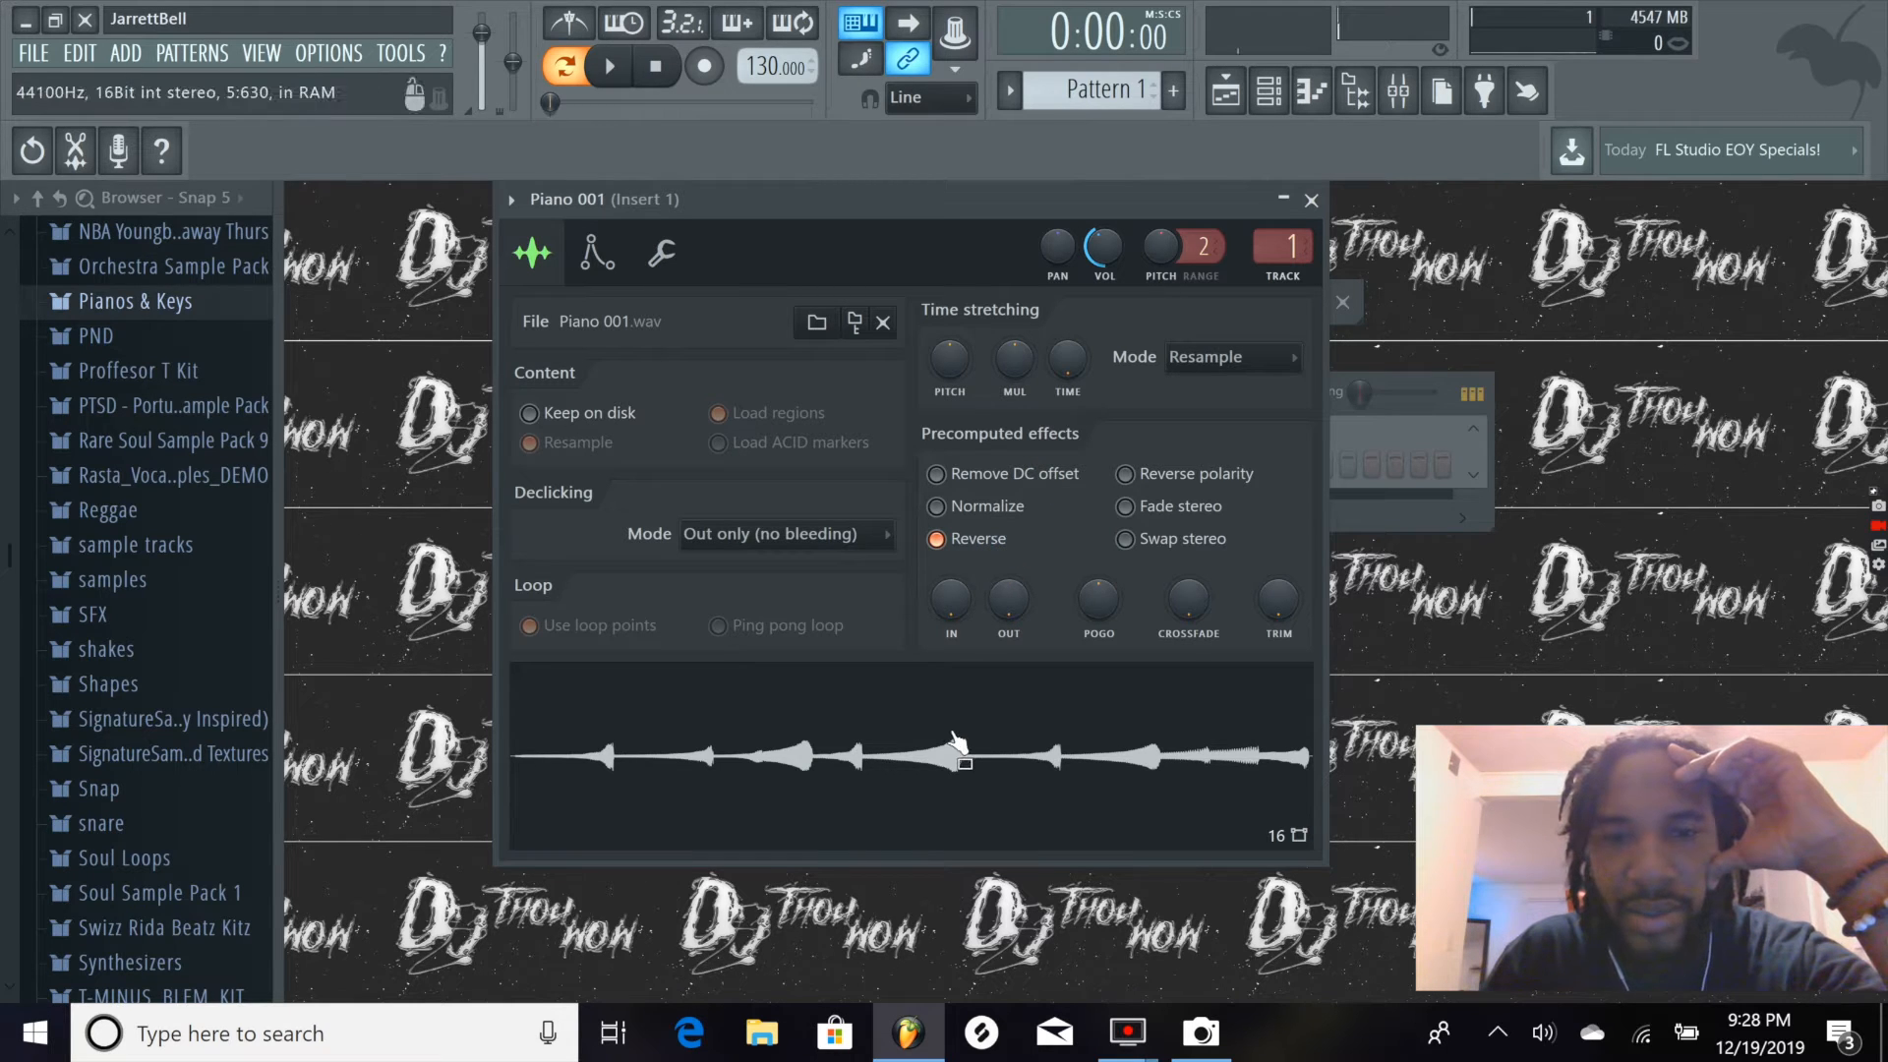
View the Piano 001 channel's Piano roll, close it, and extend the Channel rack to show all four channels
click(1311, 199)
right_click(846, 455)
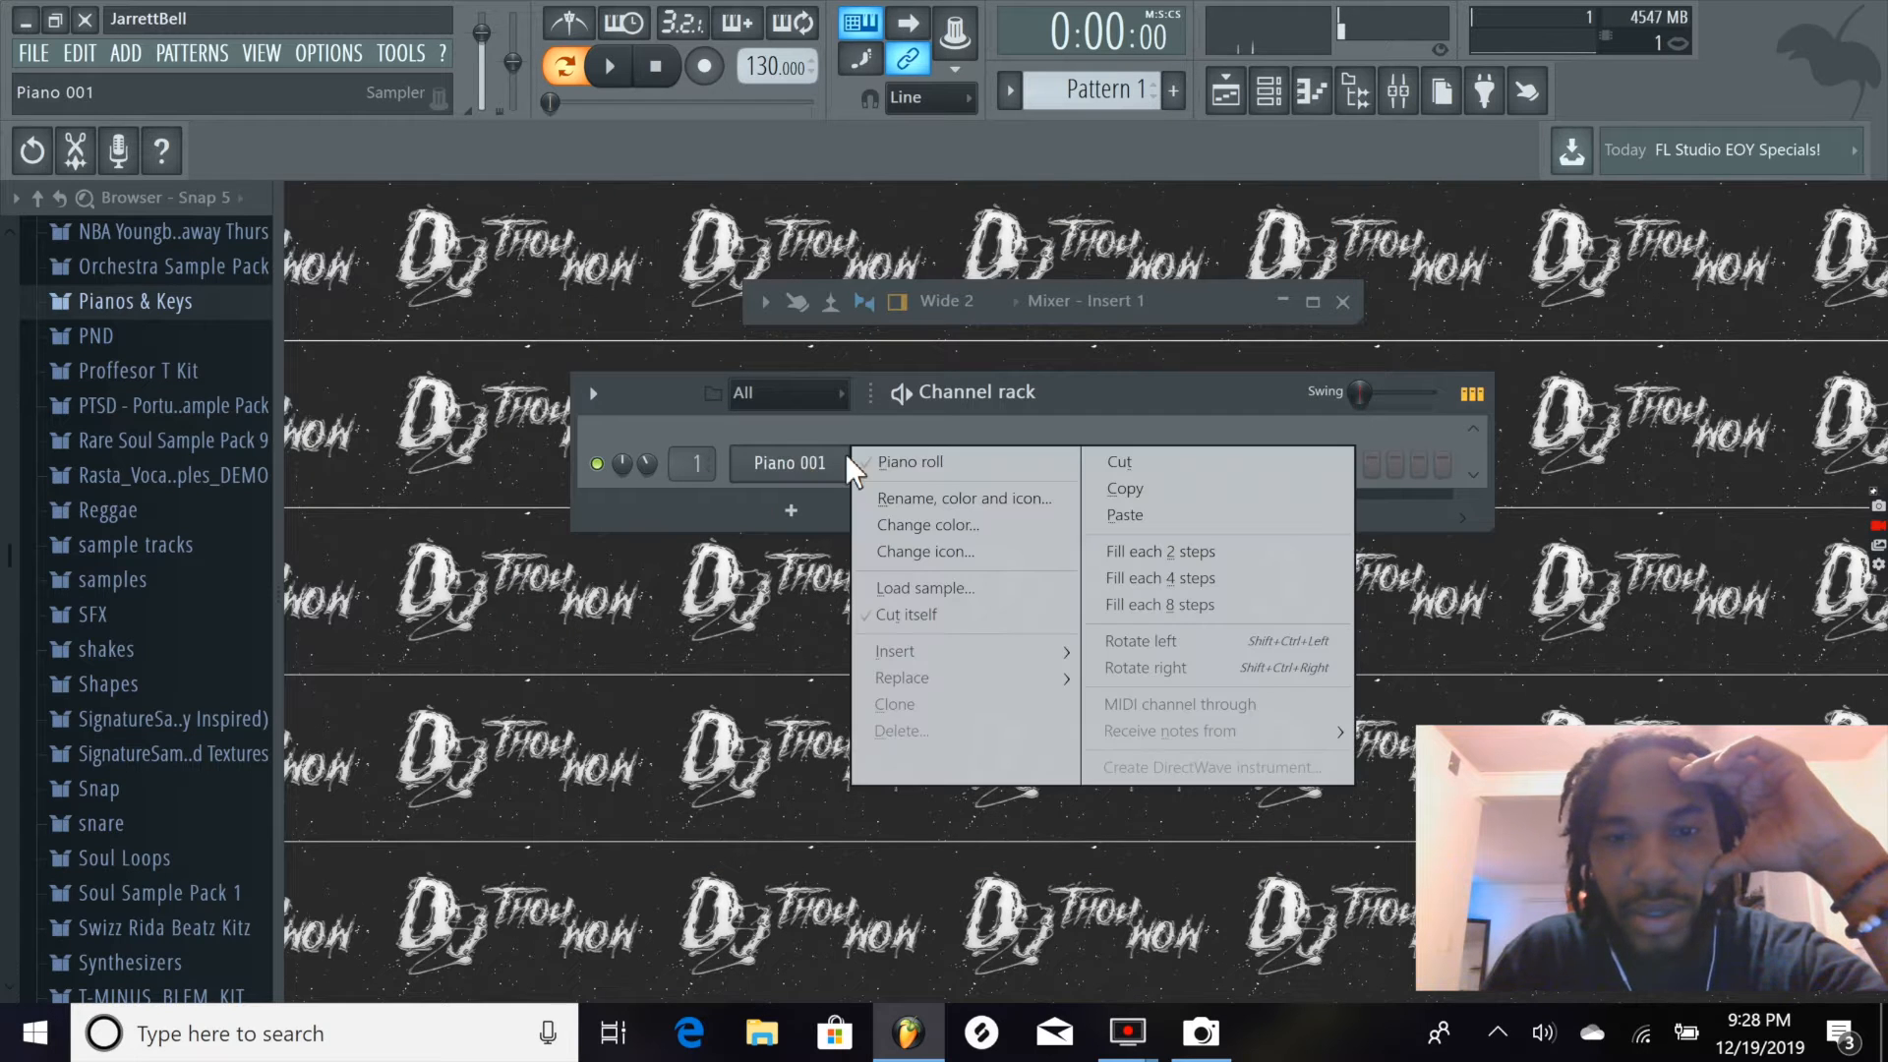
click(932, 466)
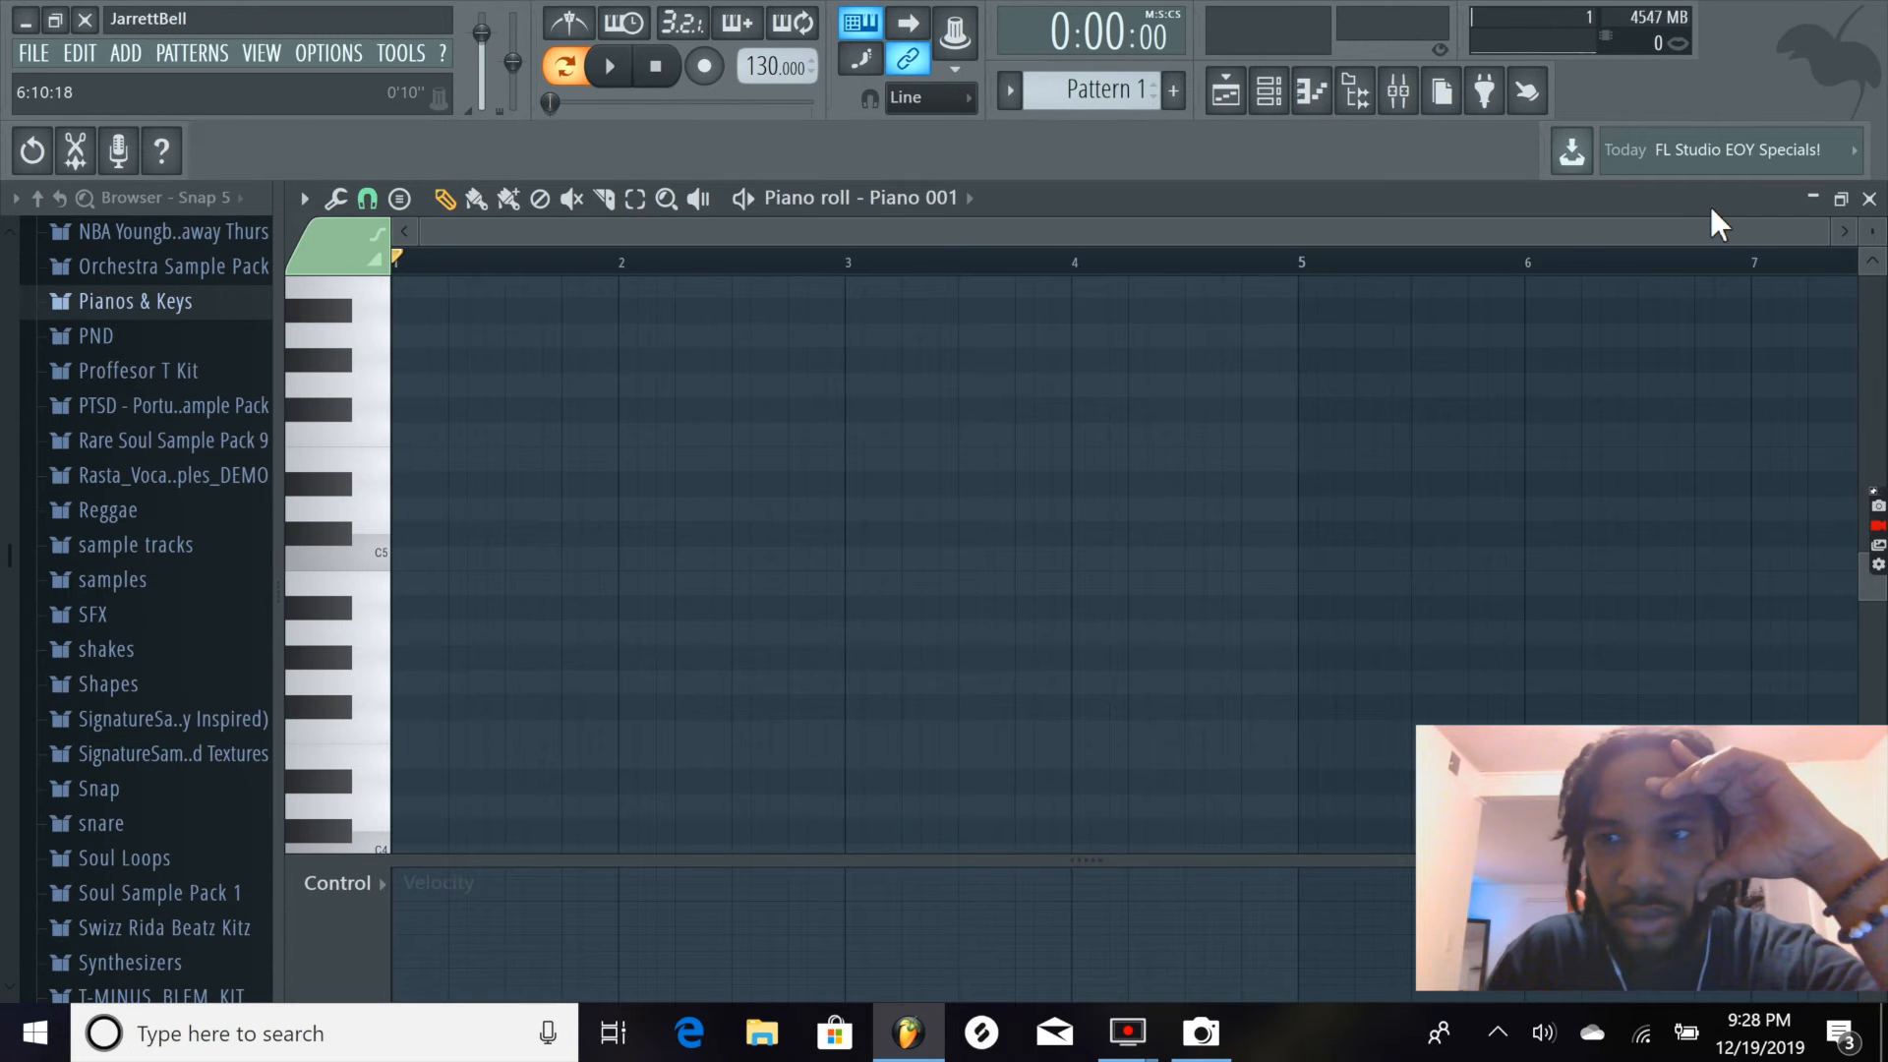
click(1870, 199)
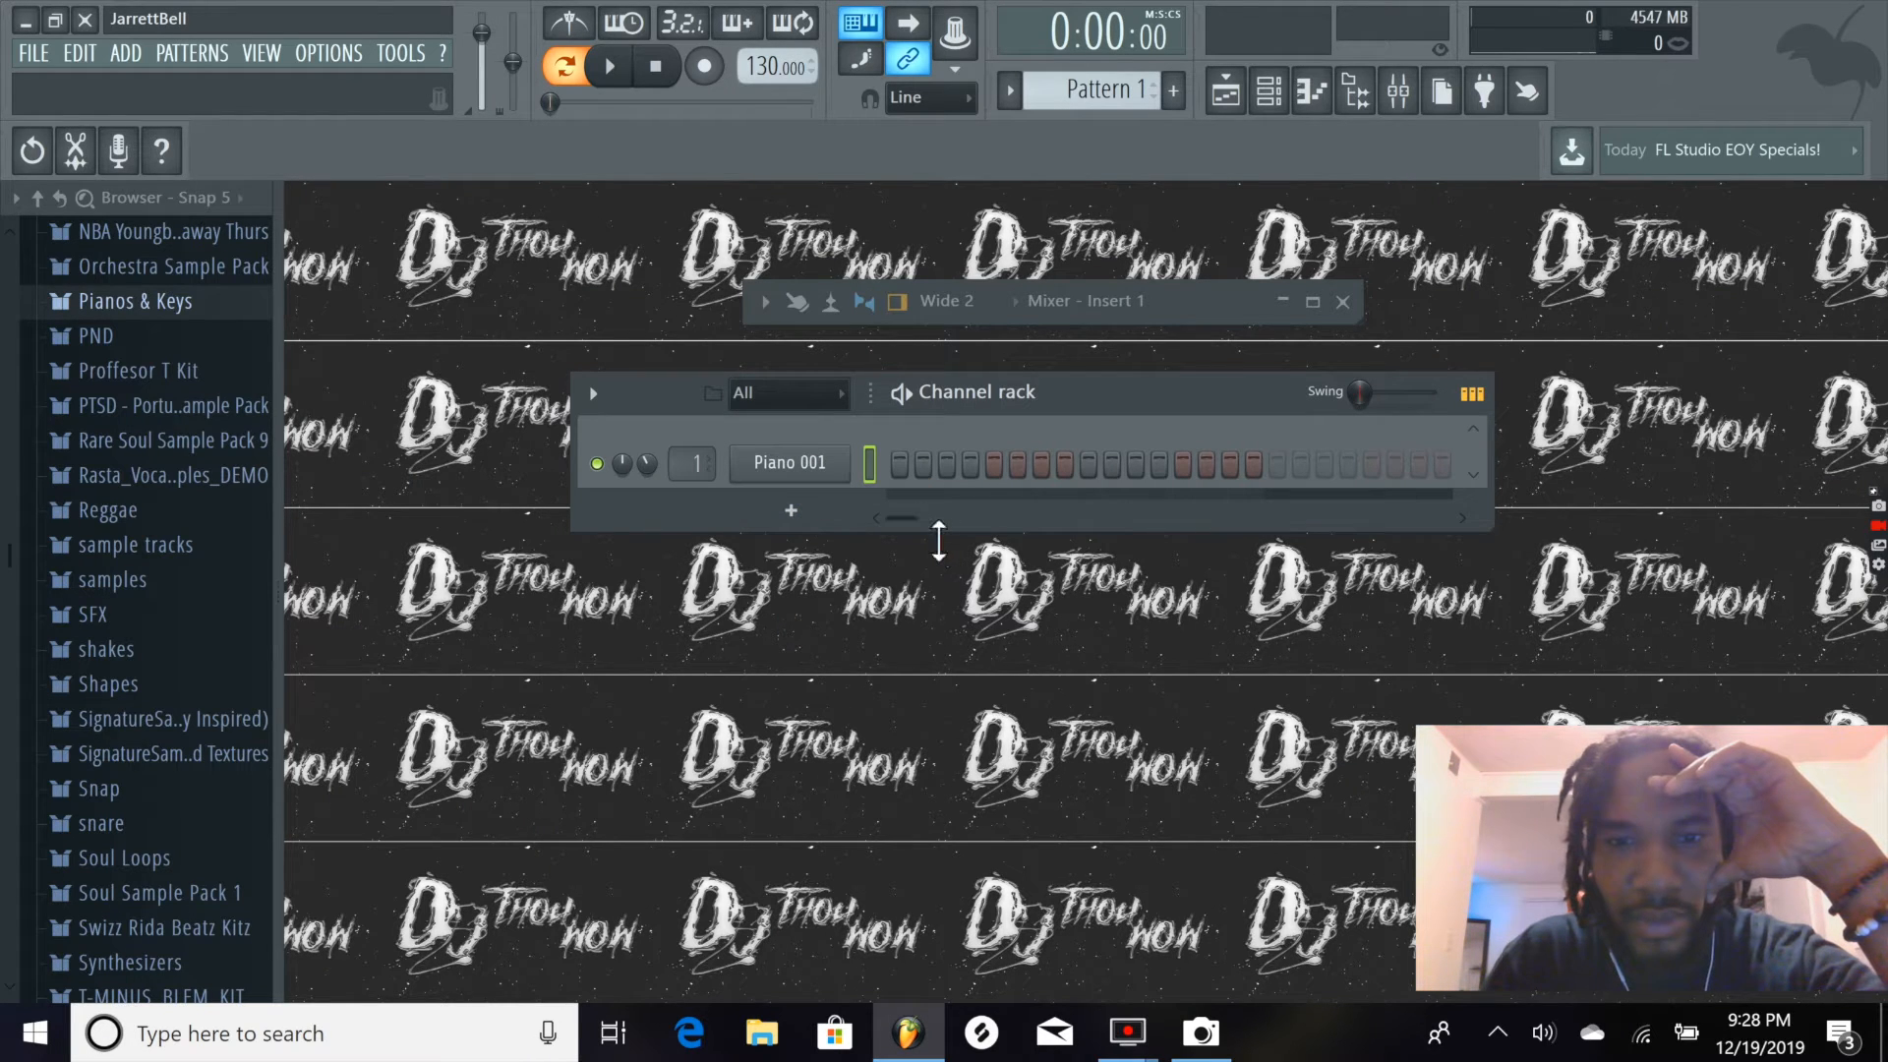
drag(934, 533, 892, 809)
Turn off Reverse for the Piano 001 sample, and try out Normalize before switching it off as well
click(827, 462)
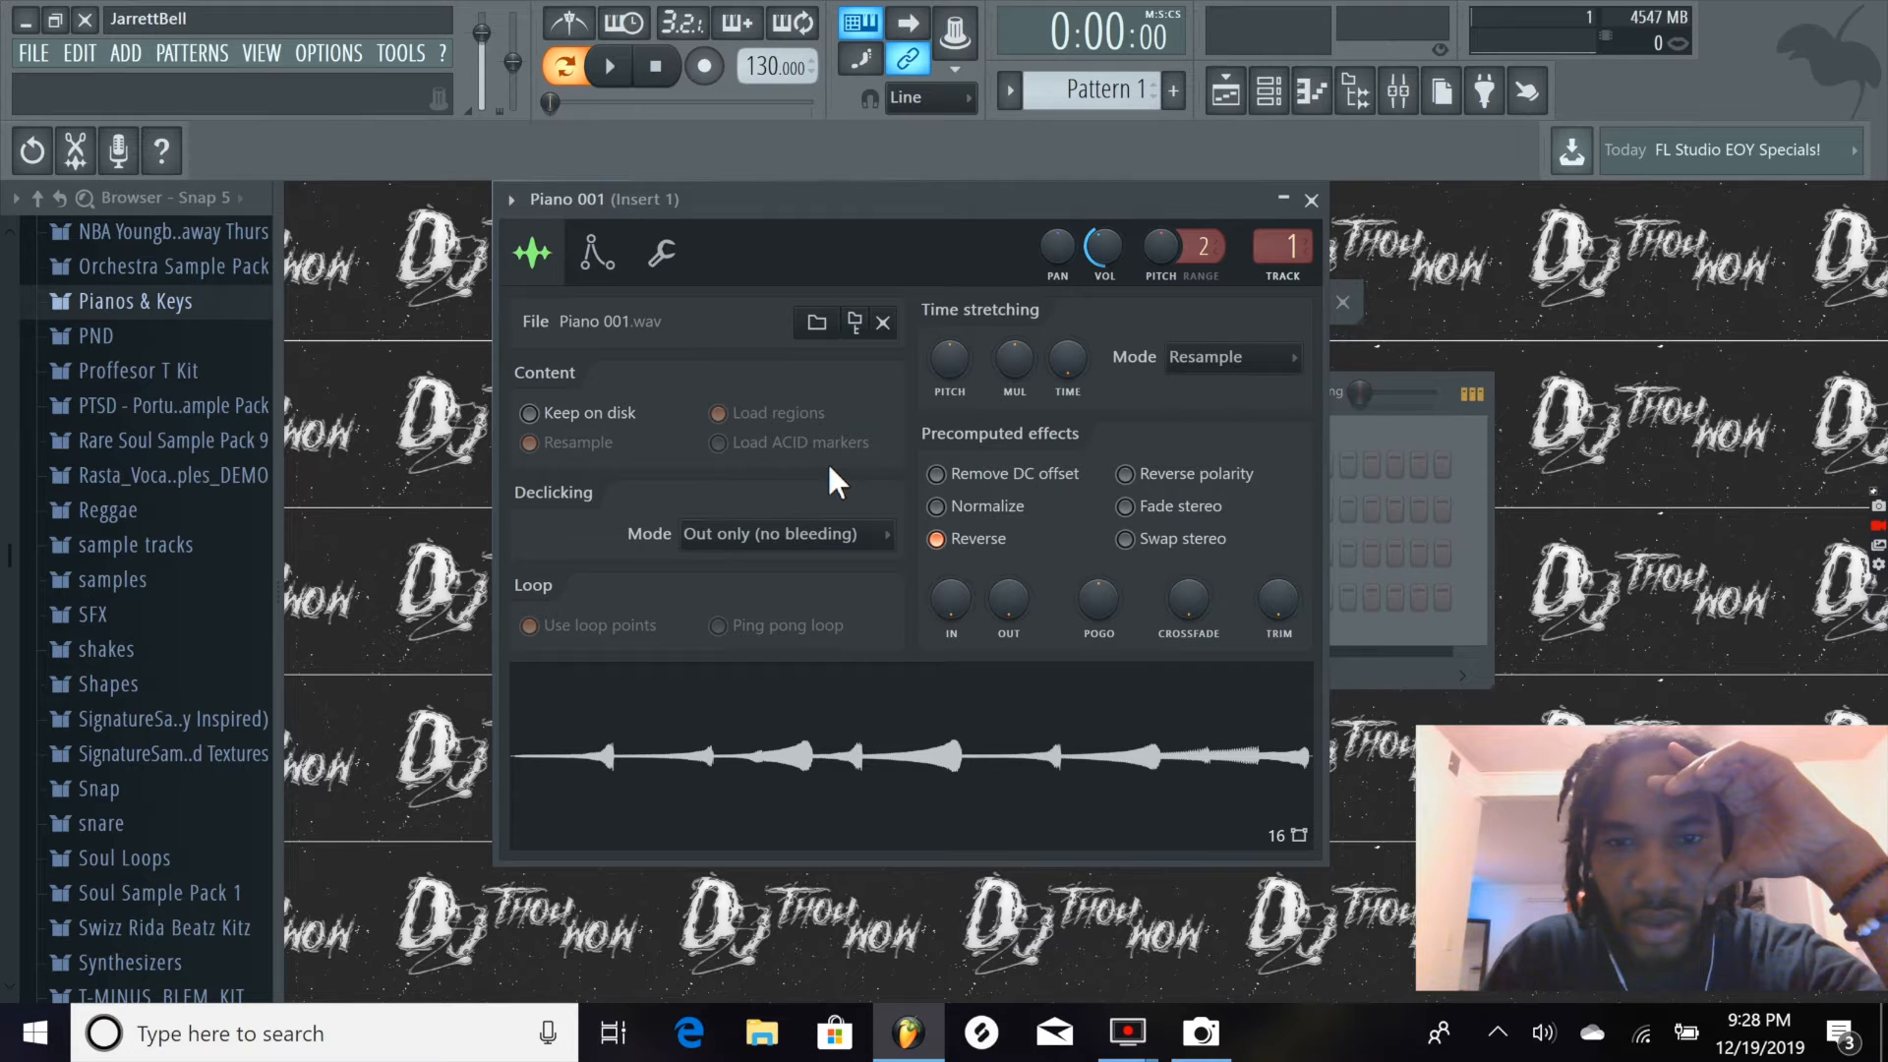
click(1003, 546)
click(998, 508)
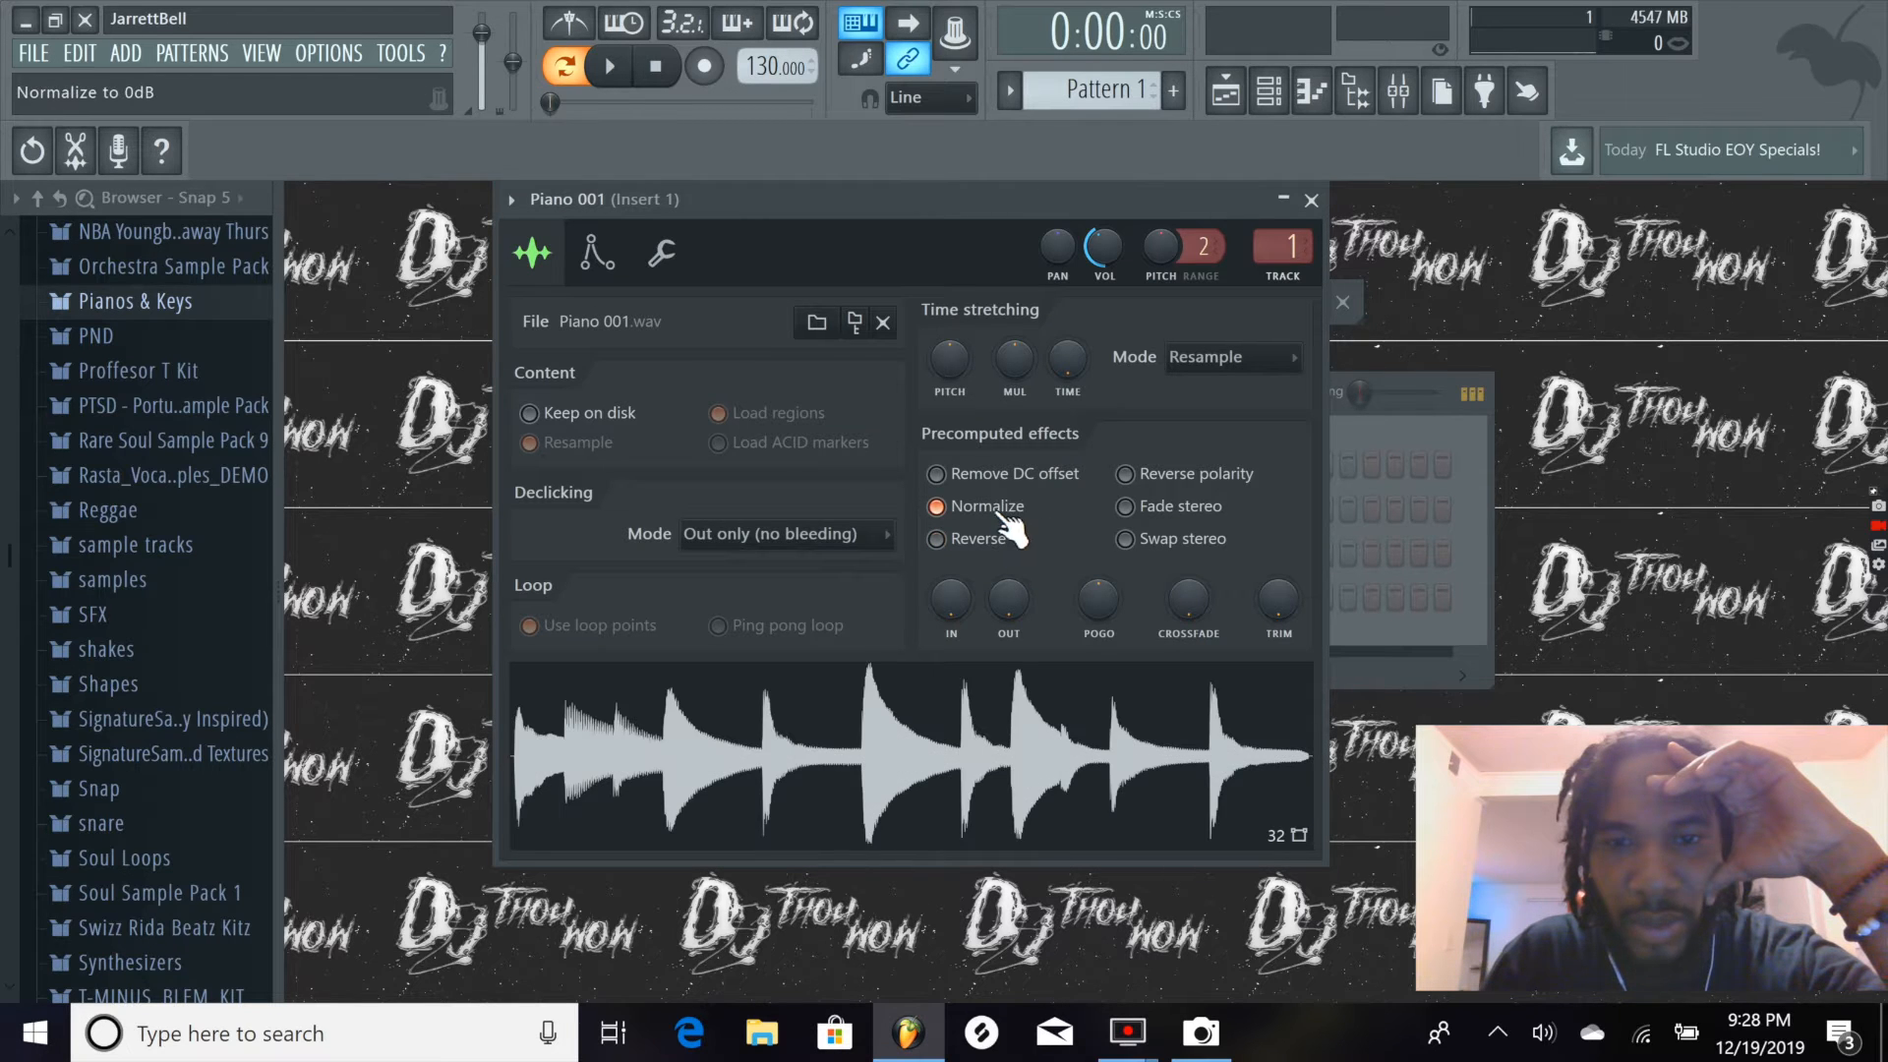
click(998, 539)
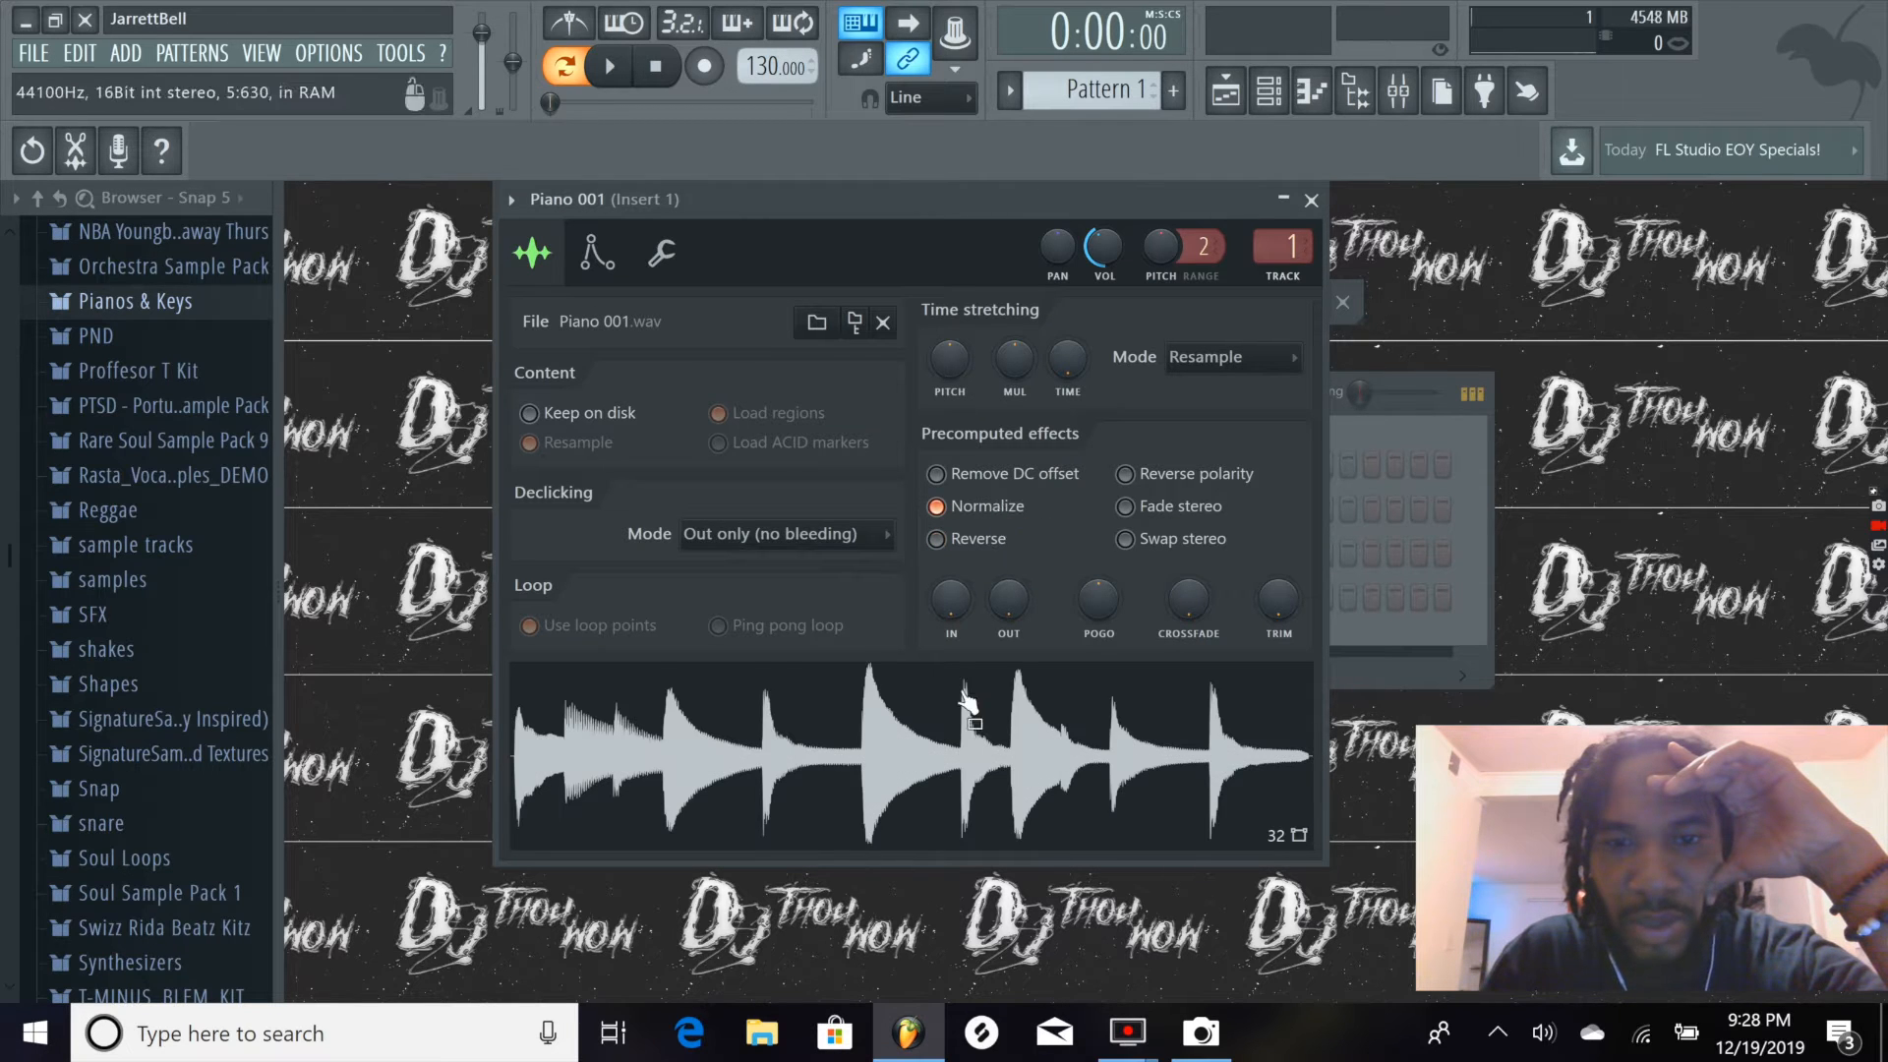
click(968, 508)
click(983, 543)
click(984, 543)
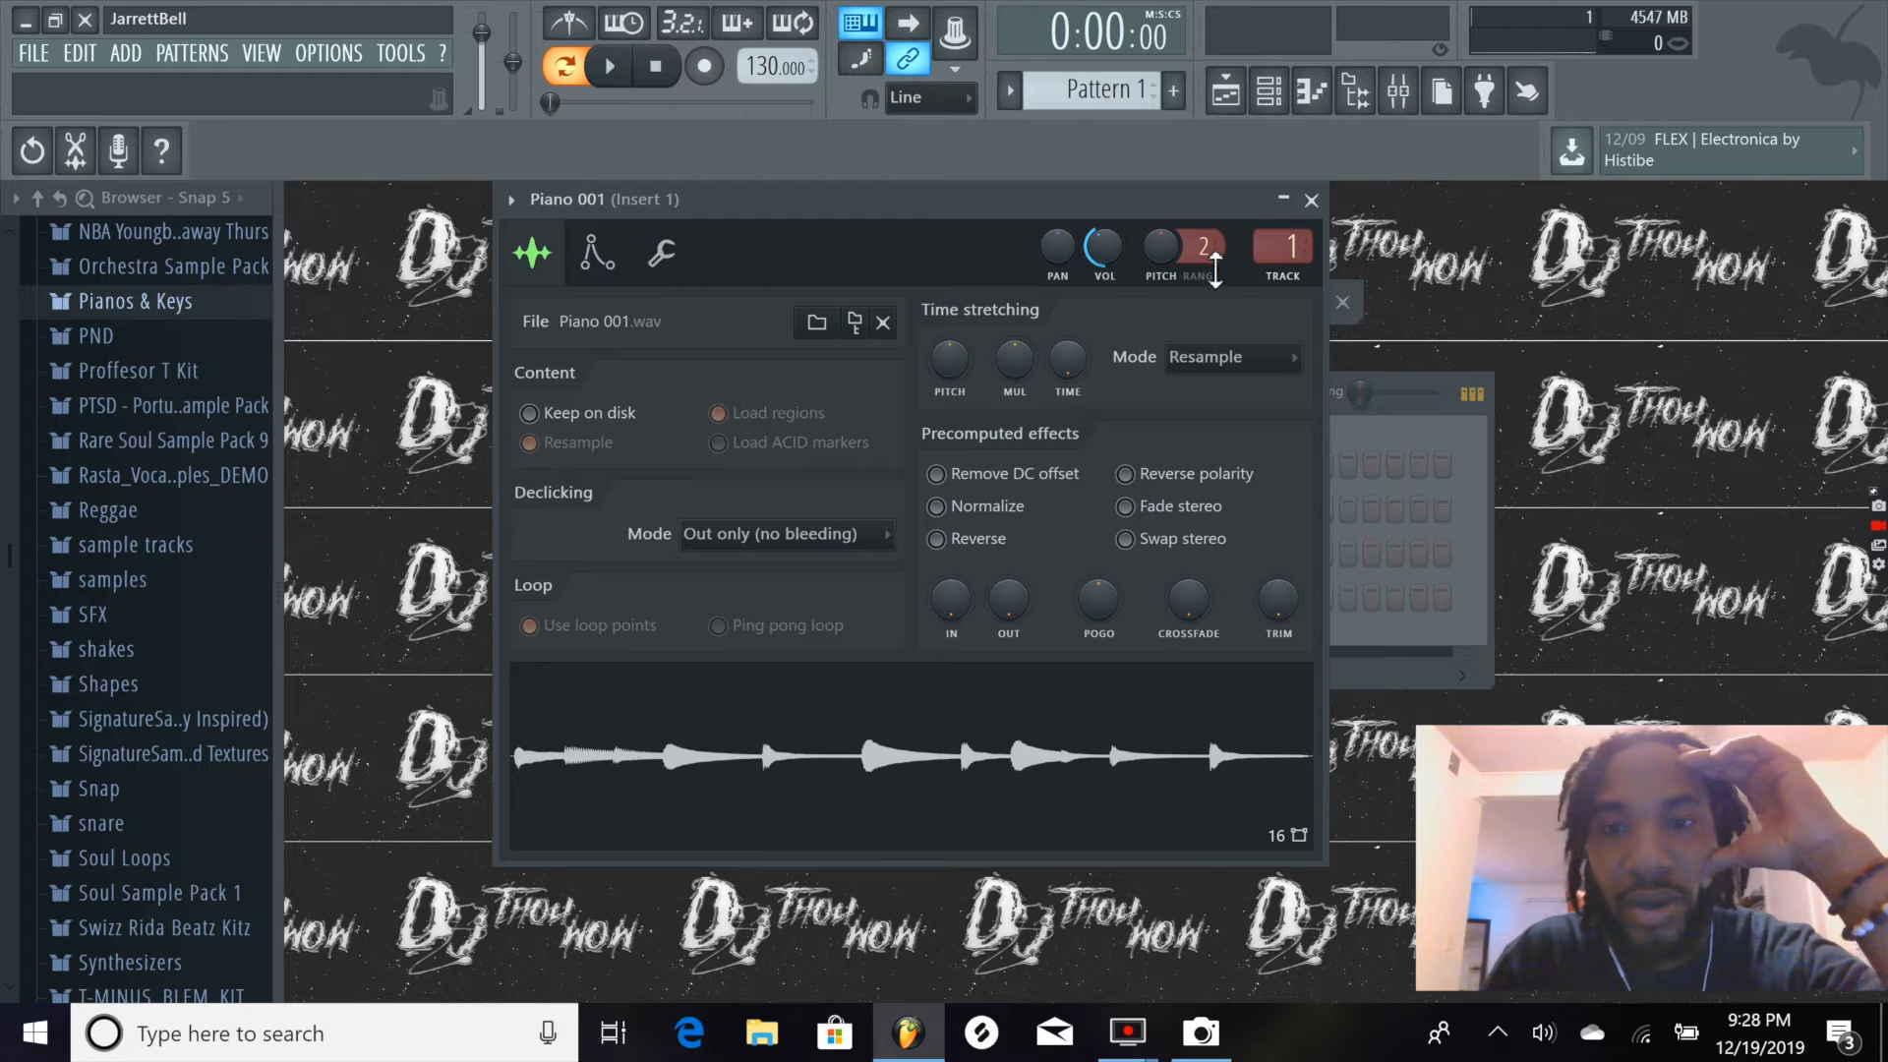
Look at the envelope and miscellaneous settings of Piano 001, return to its sample settings, and close the window
click(597, 257)
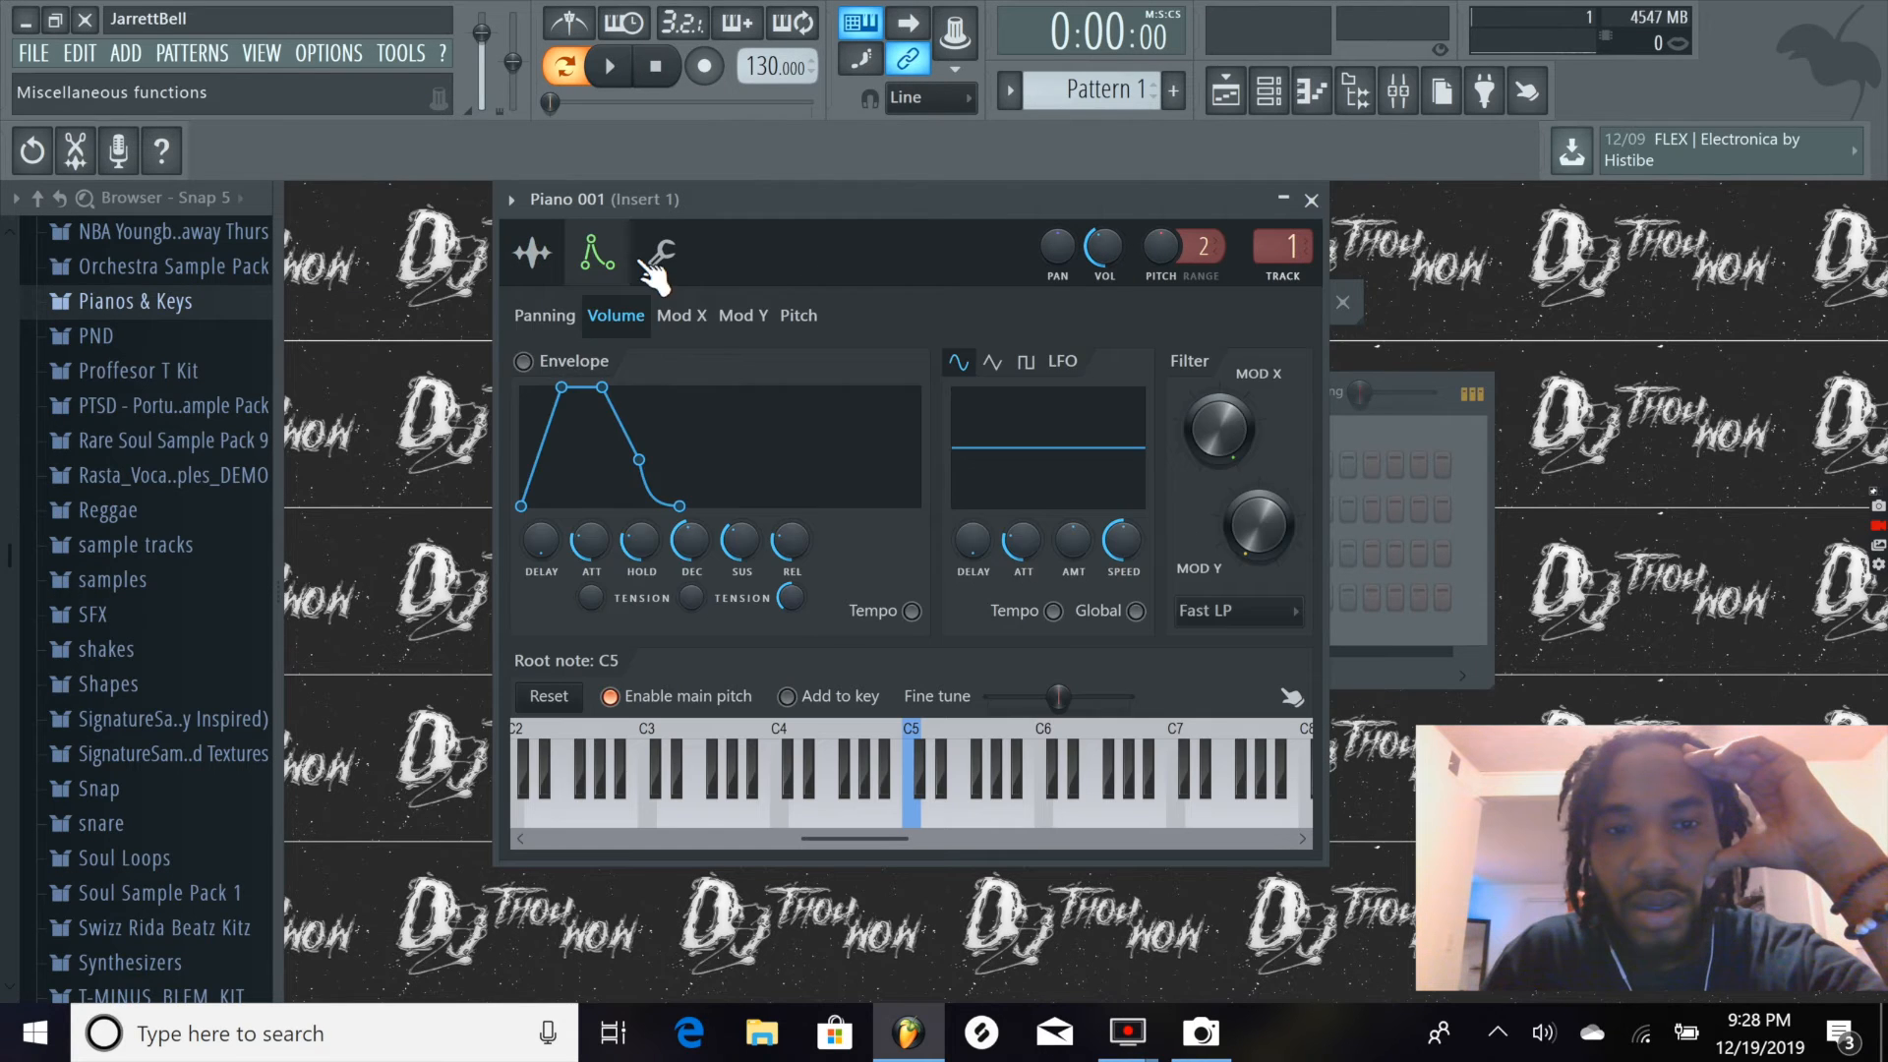
click(653, 261)
click(532, 253)
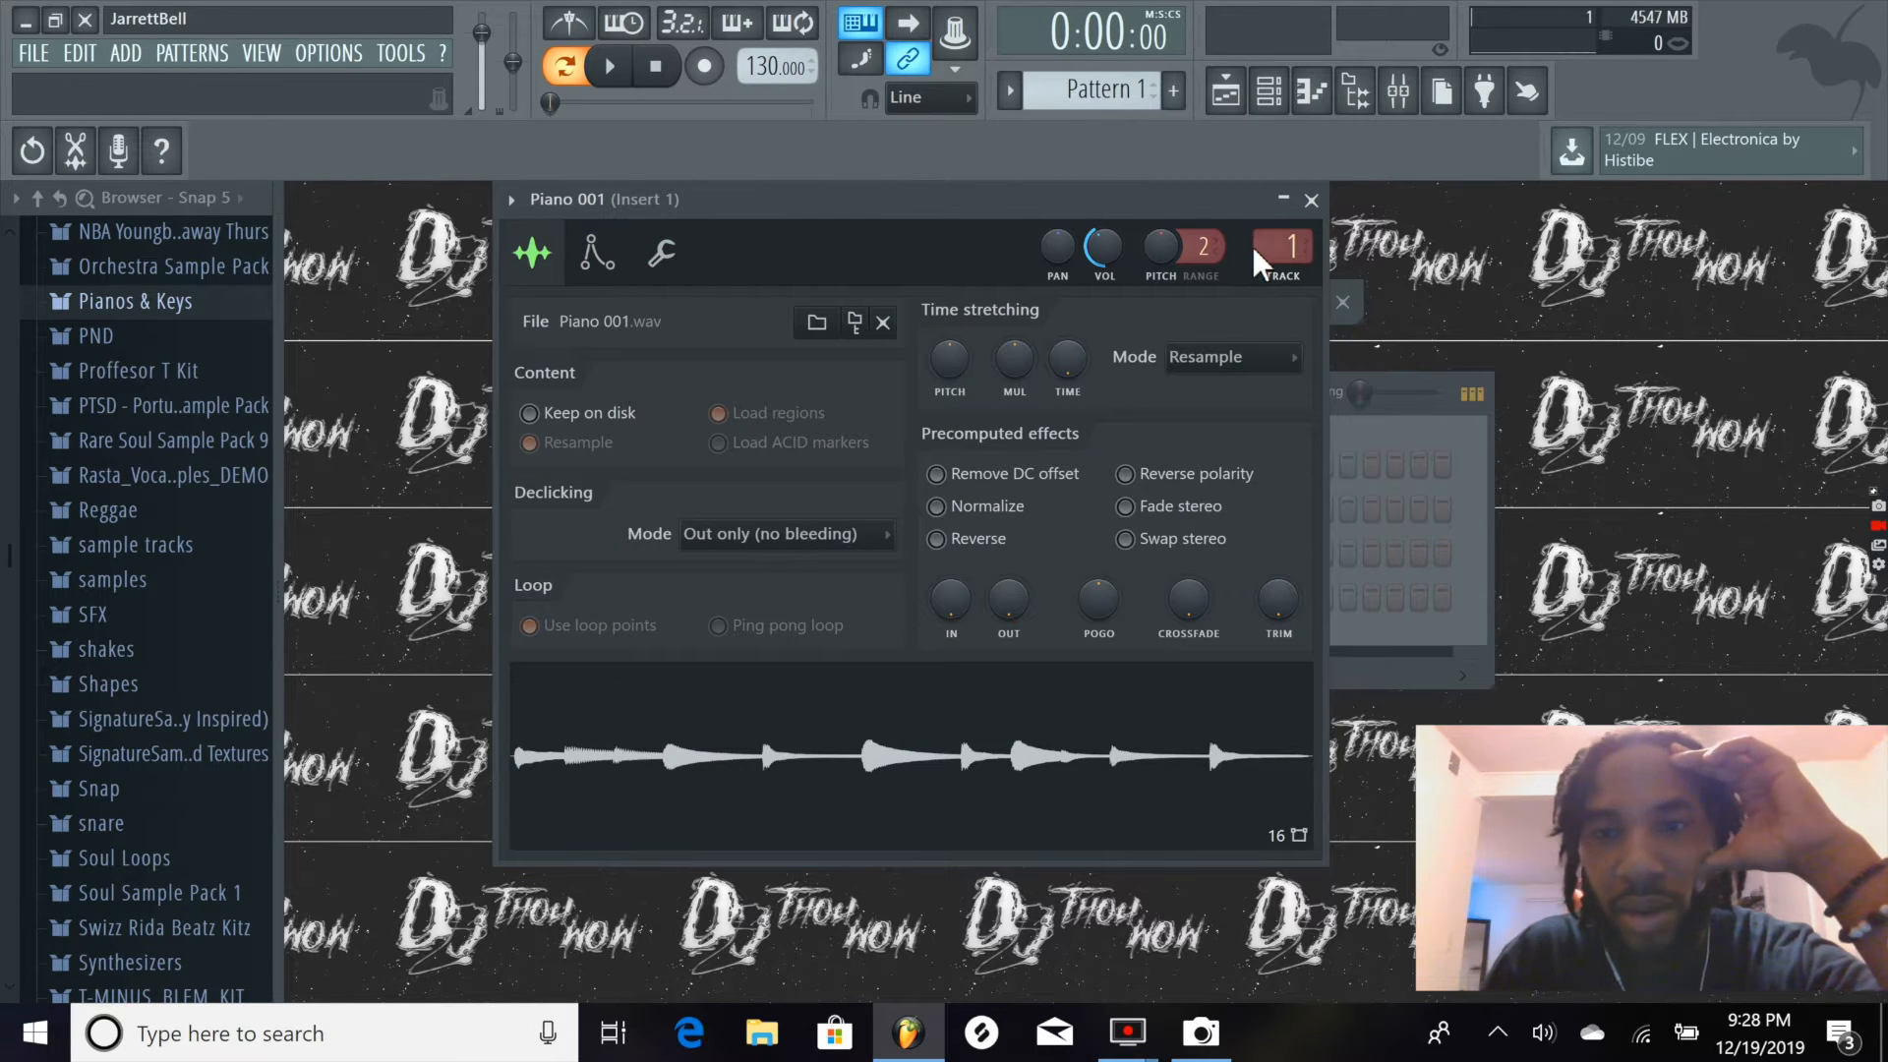
click(1311, 200)
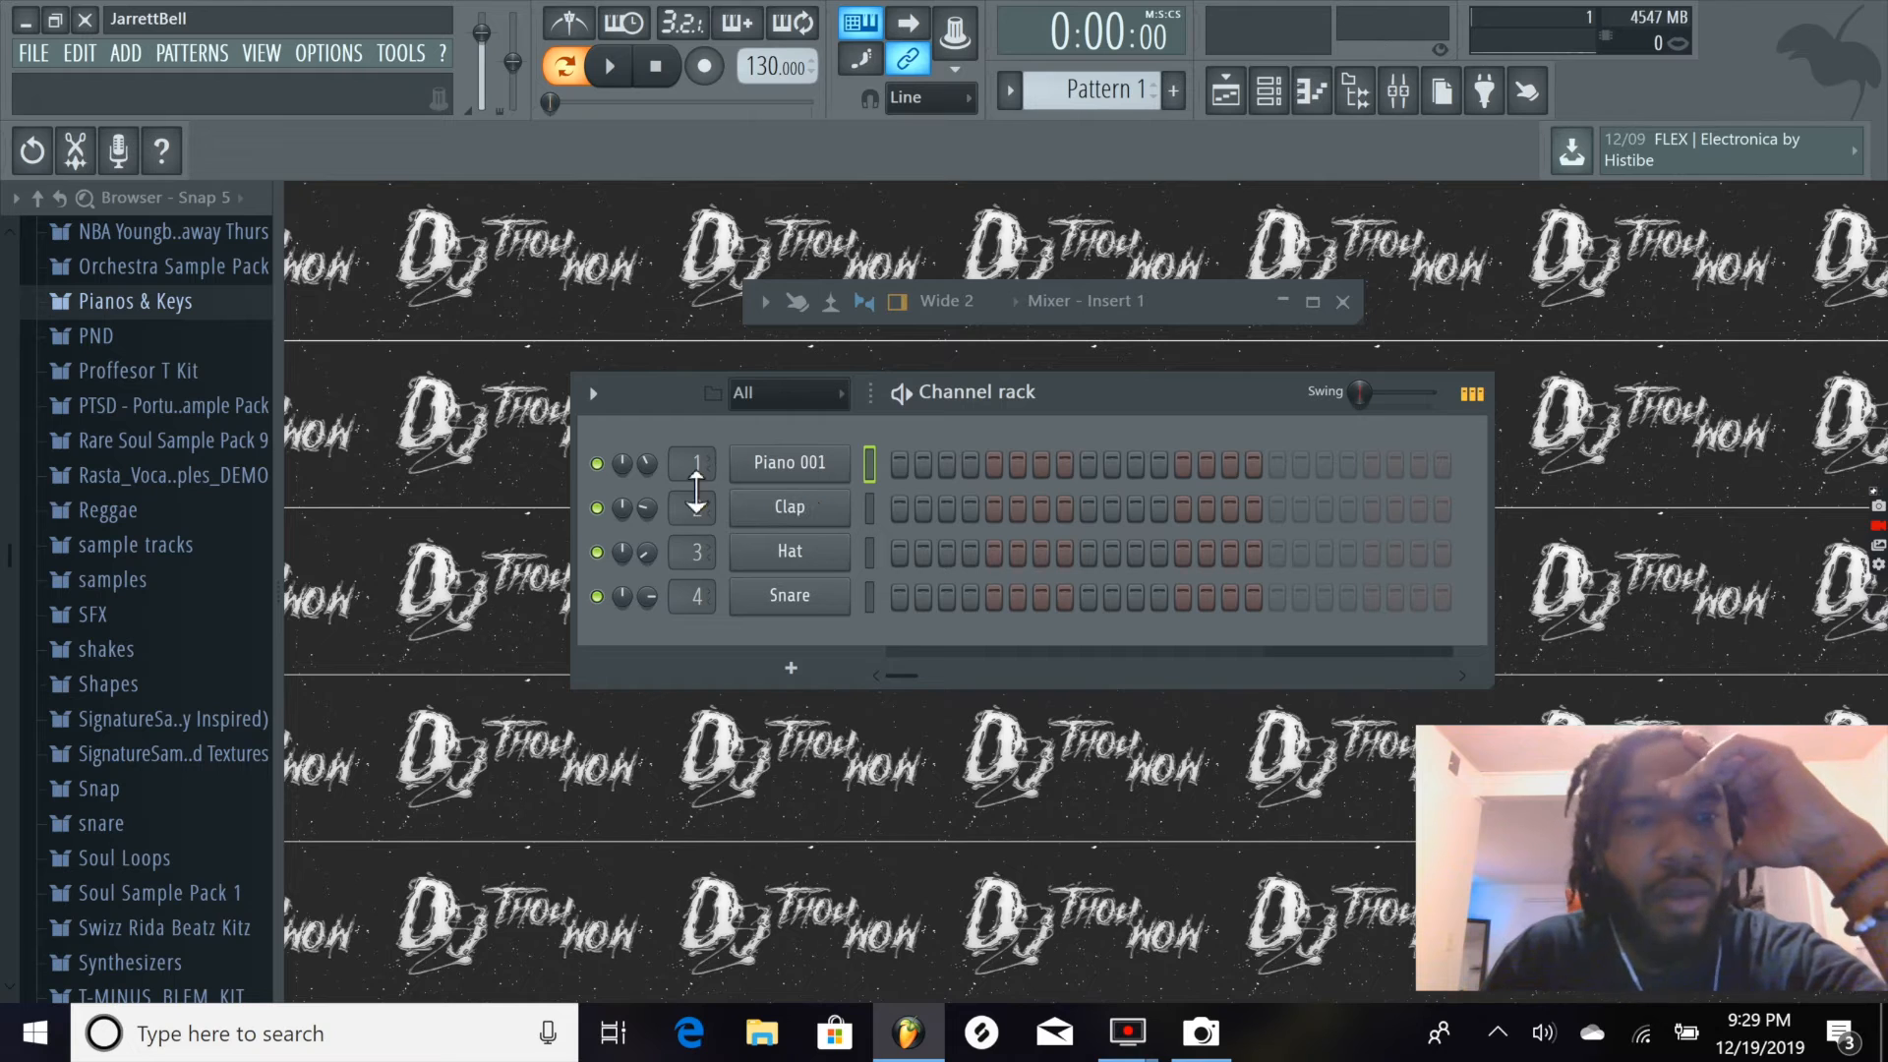
Look through the Browser's list of sample packs down to its end and back up to the Loops packs
scroll(120, 499, down, 2)
scroll(120, 499, down, 9)
scroll(140, 519, up, 5)
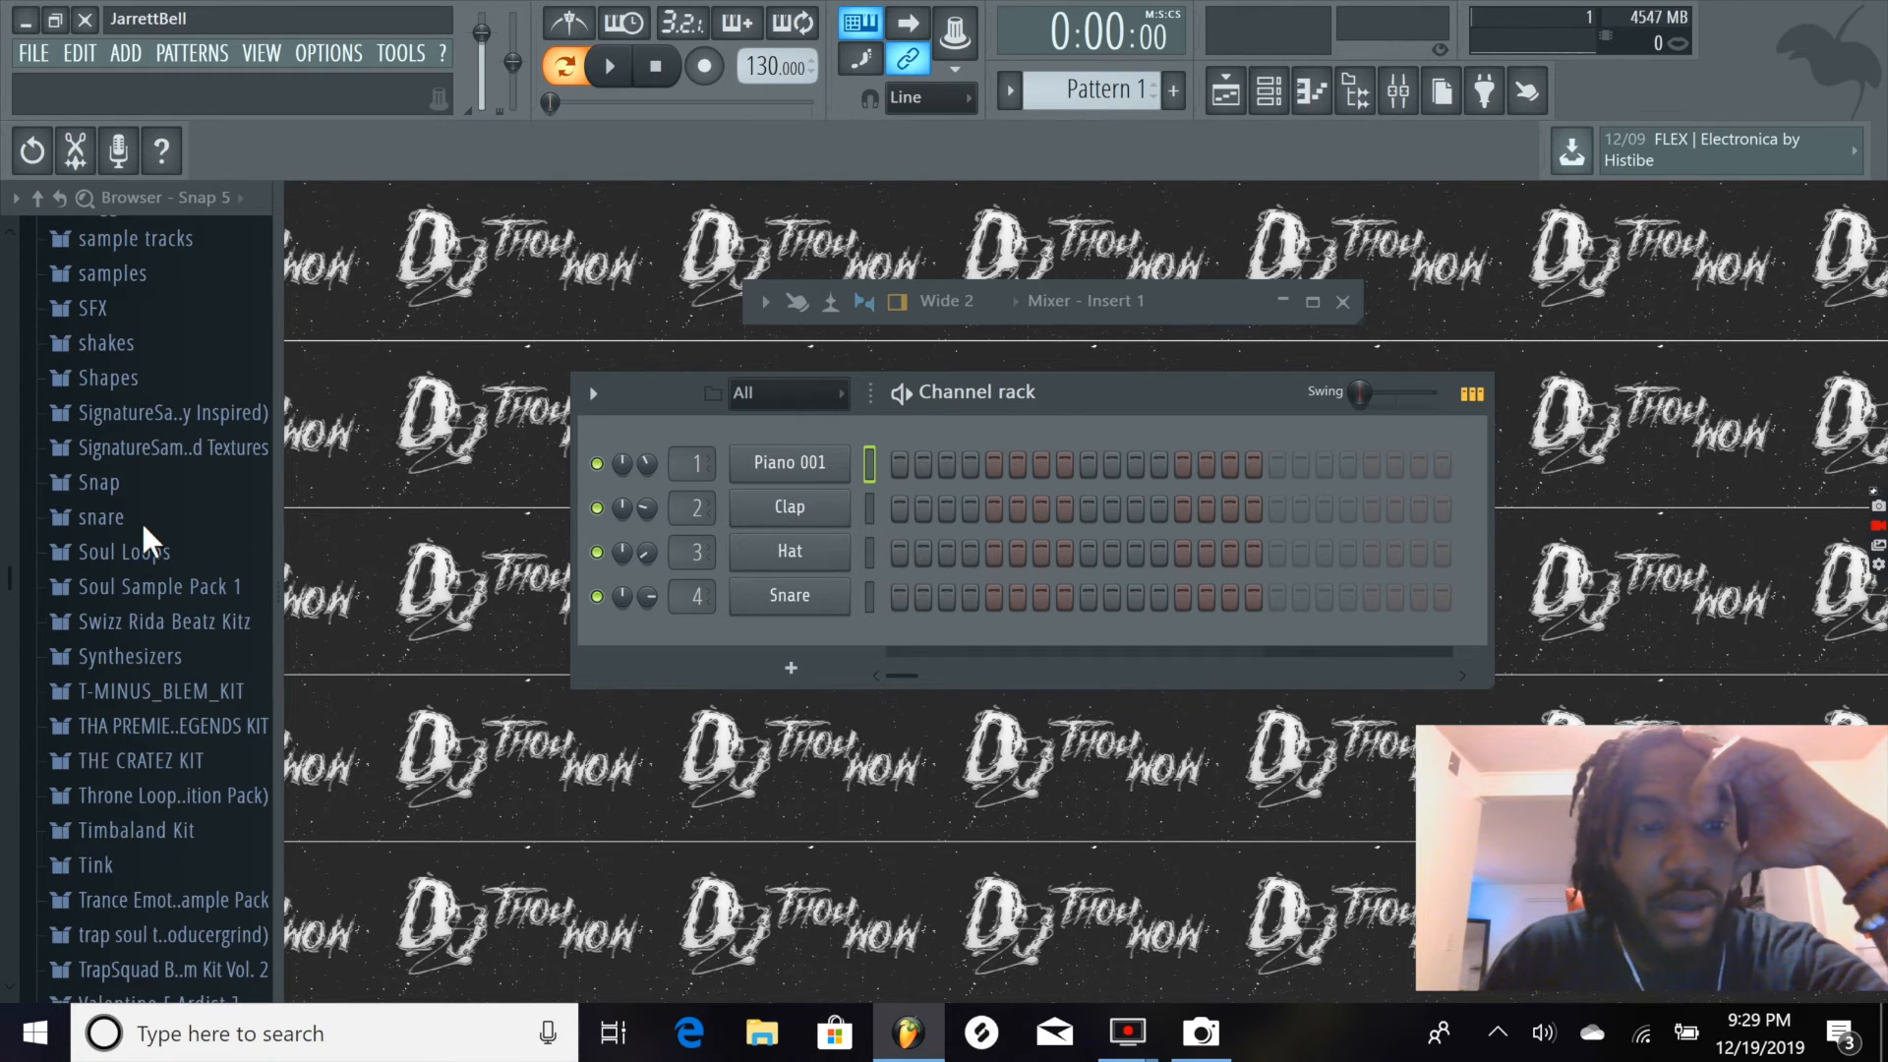
scroll(150, 533, down, 5)
scroll(142, 504, down, 11)
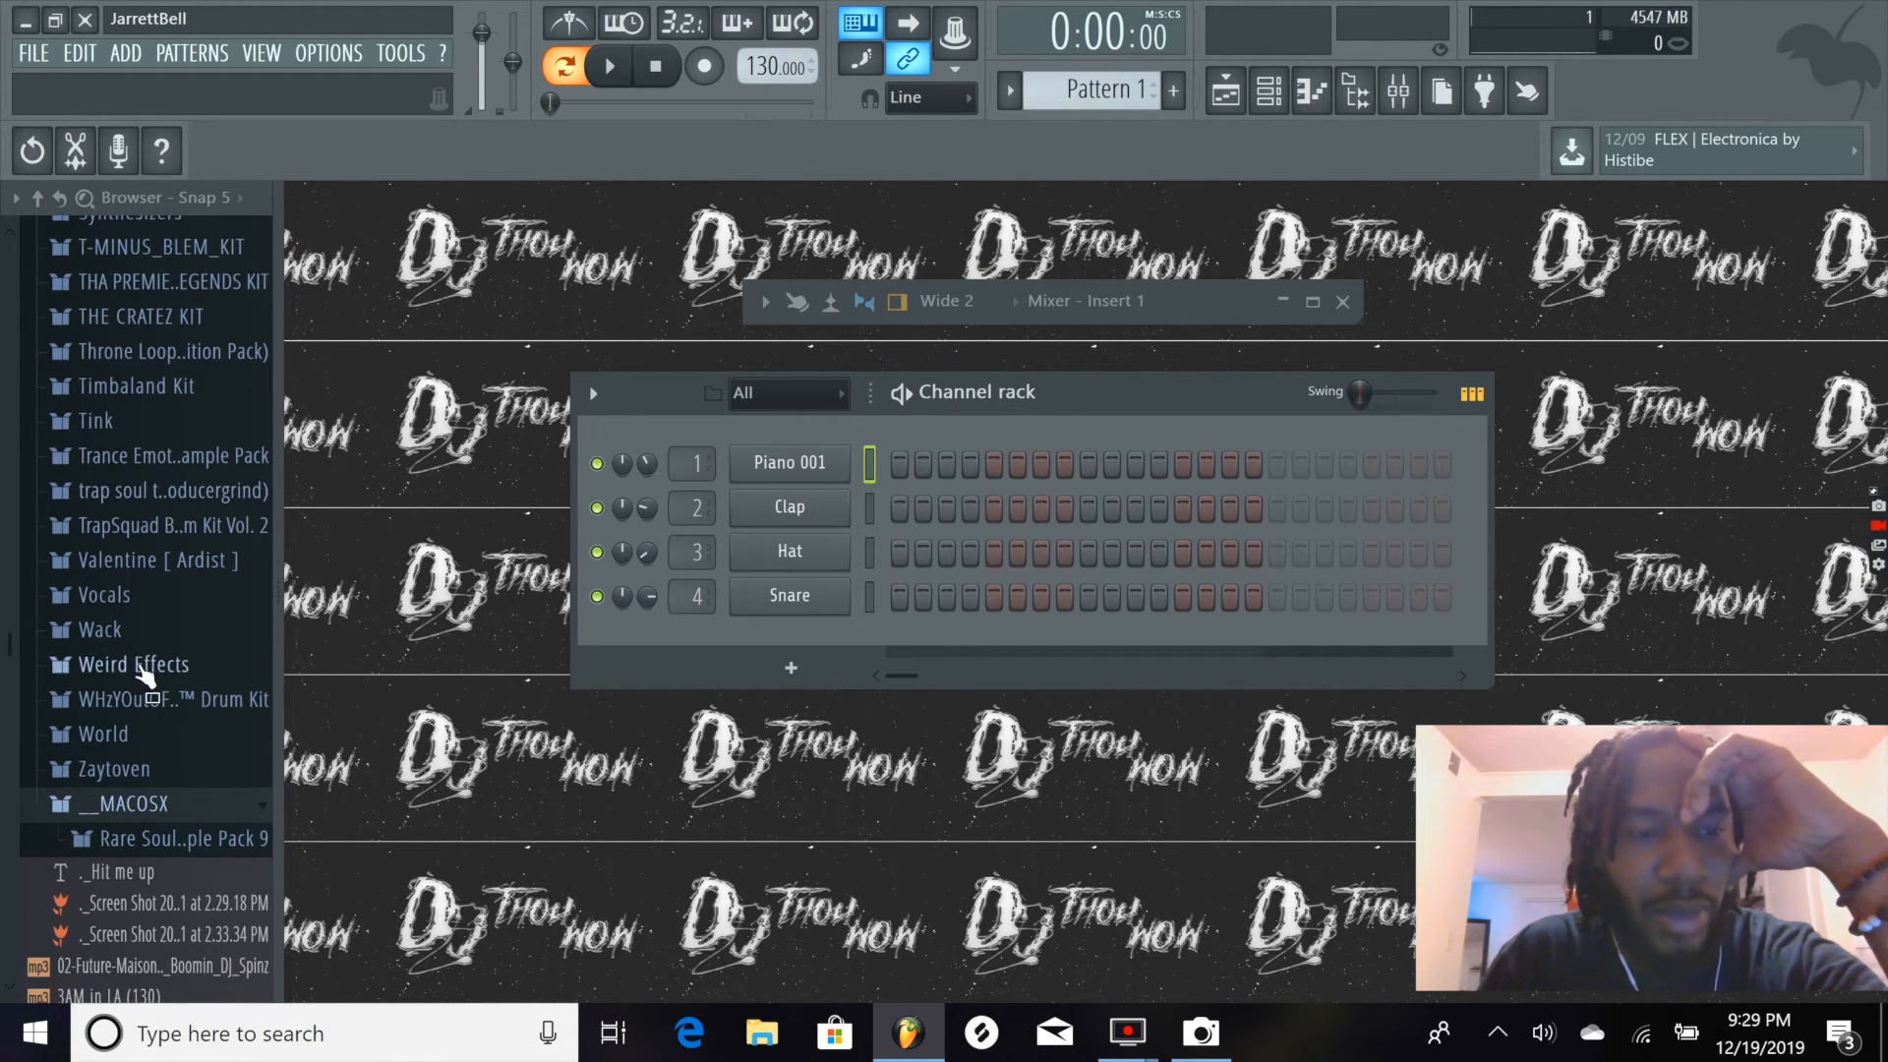
scroll(157, 527, up, 20)
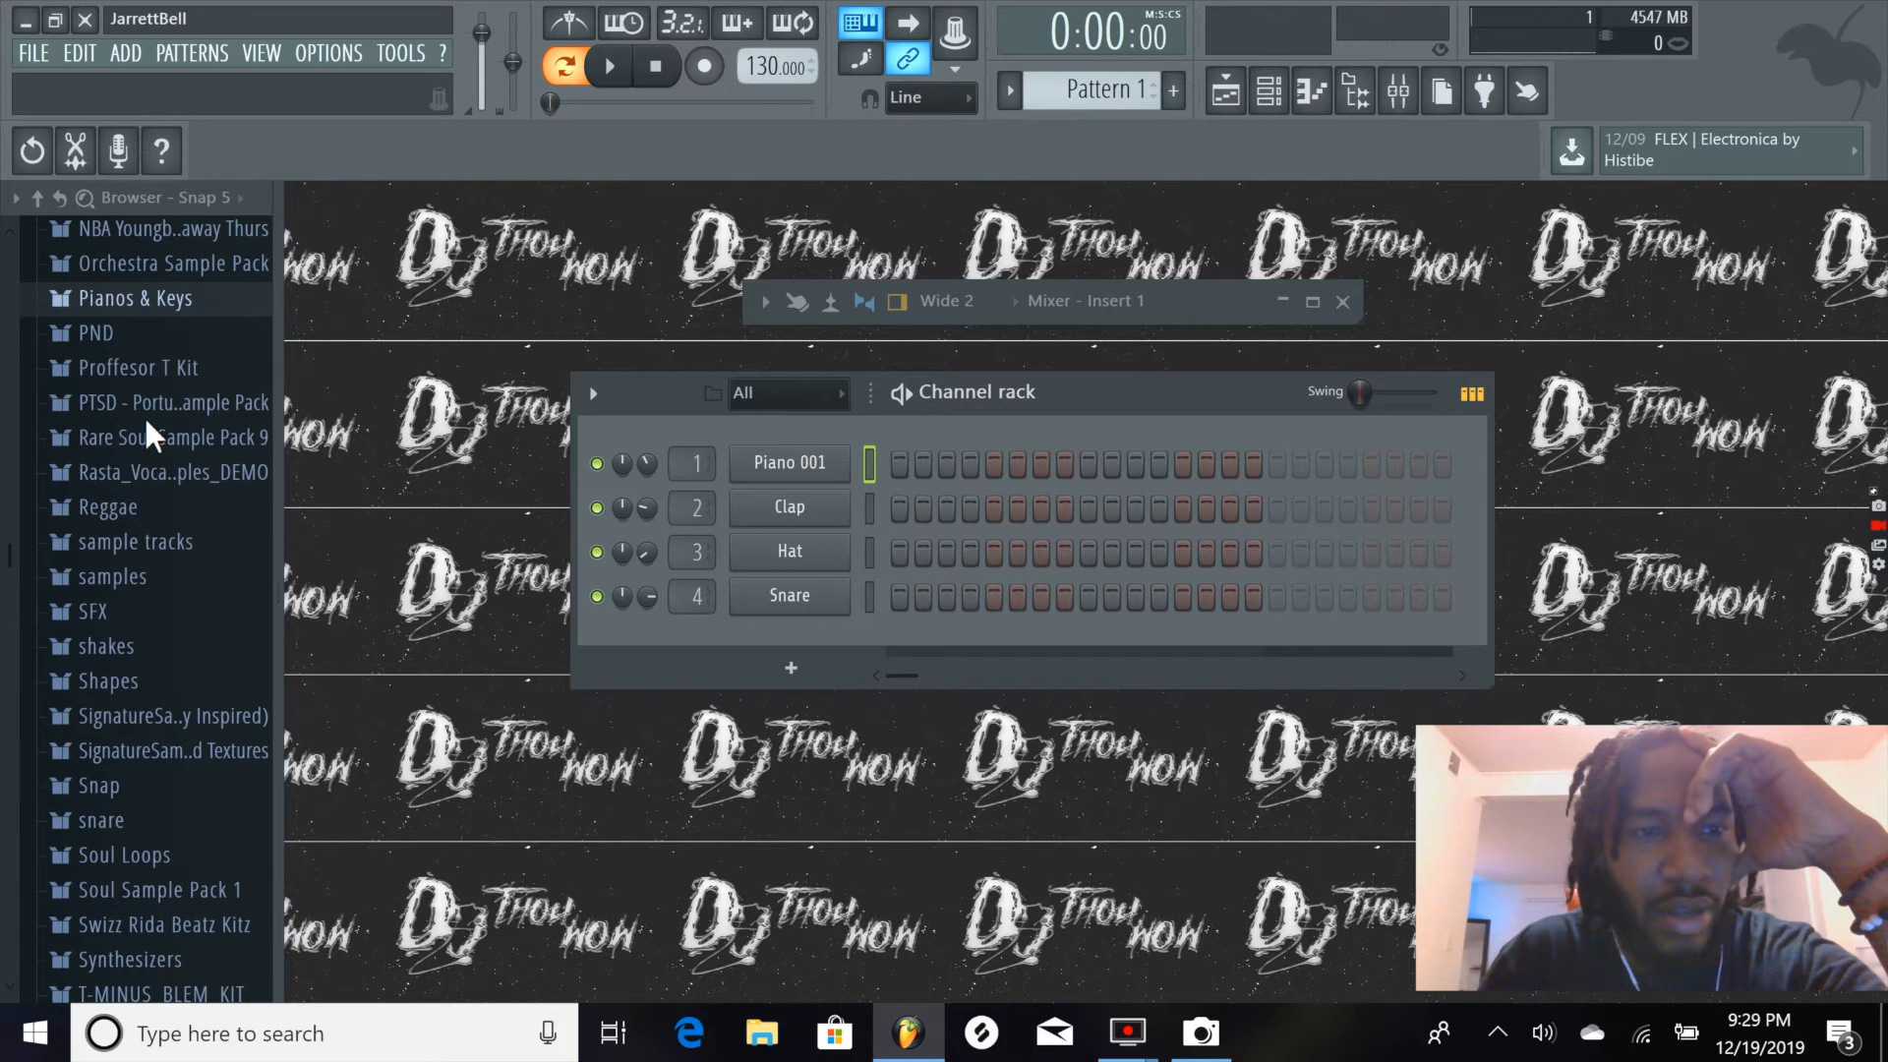
scroll(162, 412, up, 16)
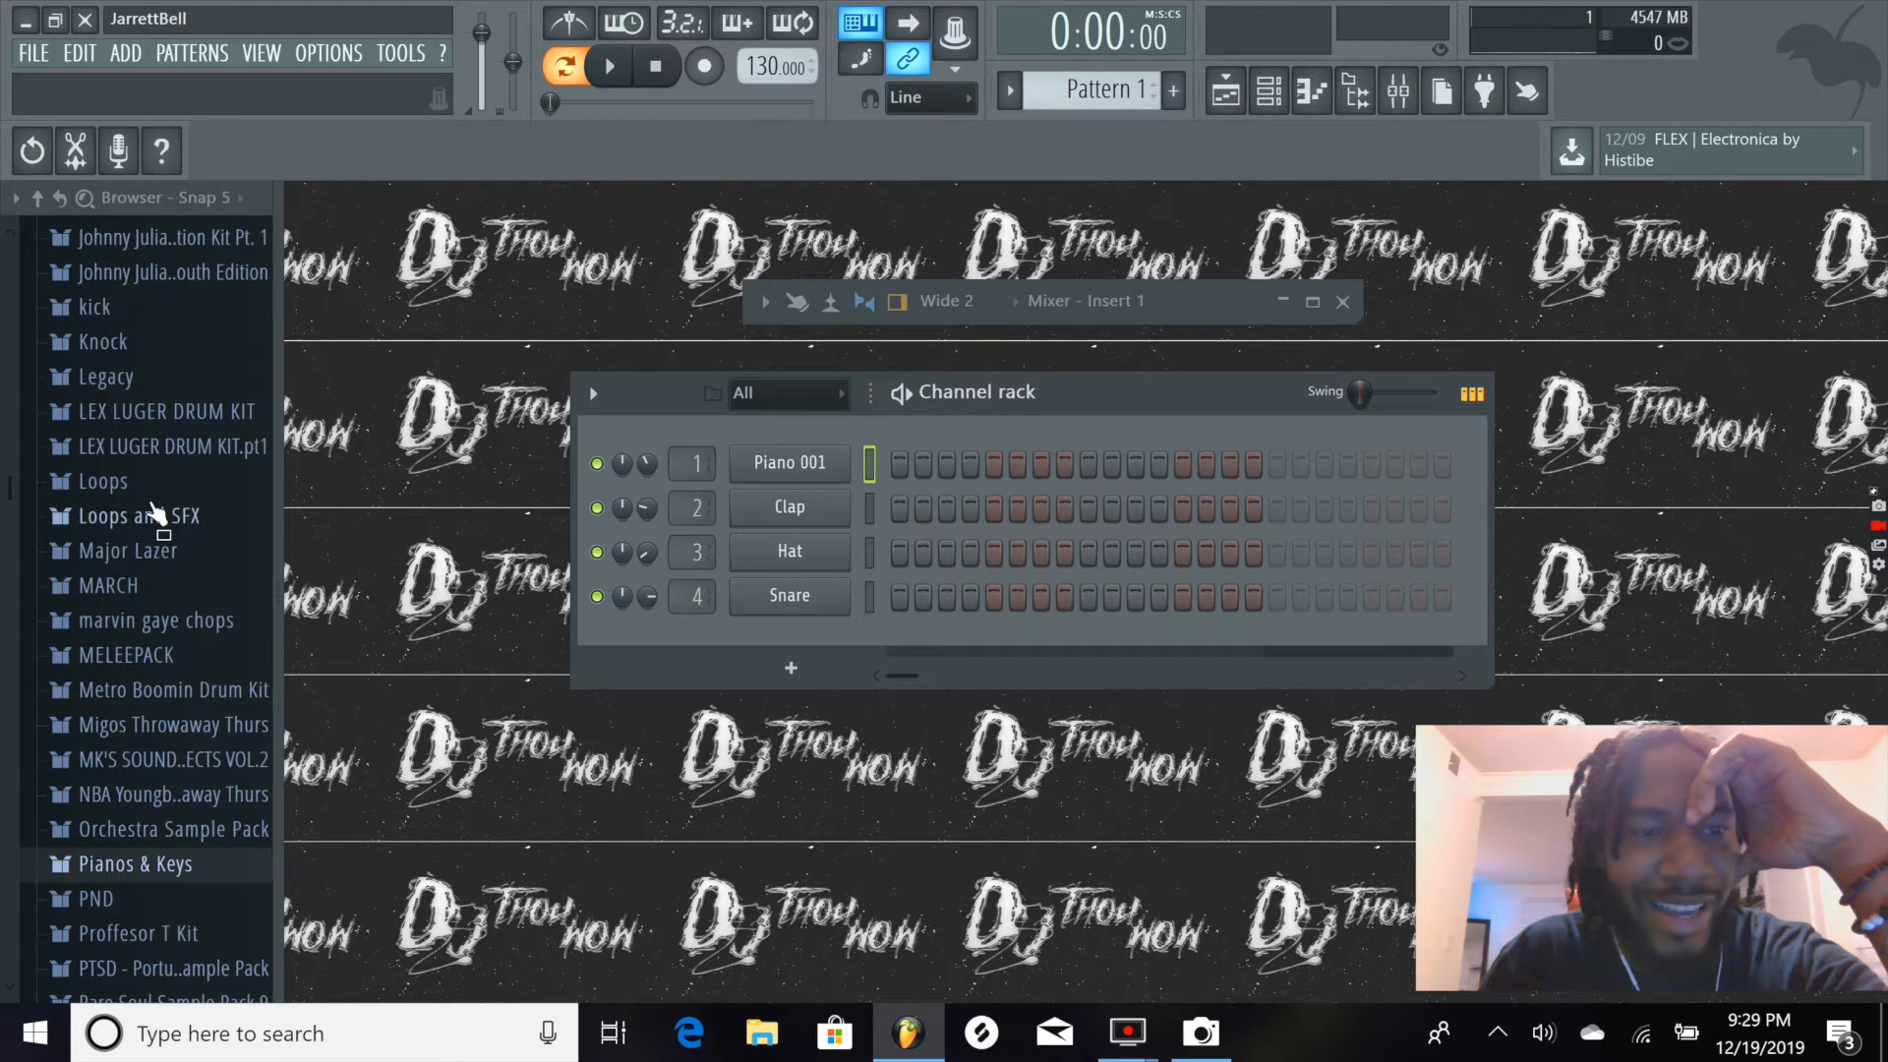
Peek into the Loops and SFX, J Thousand and Instruments packs, and return to the packs above them
click(149, 516)
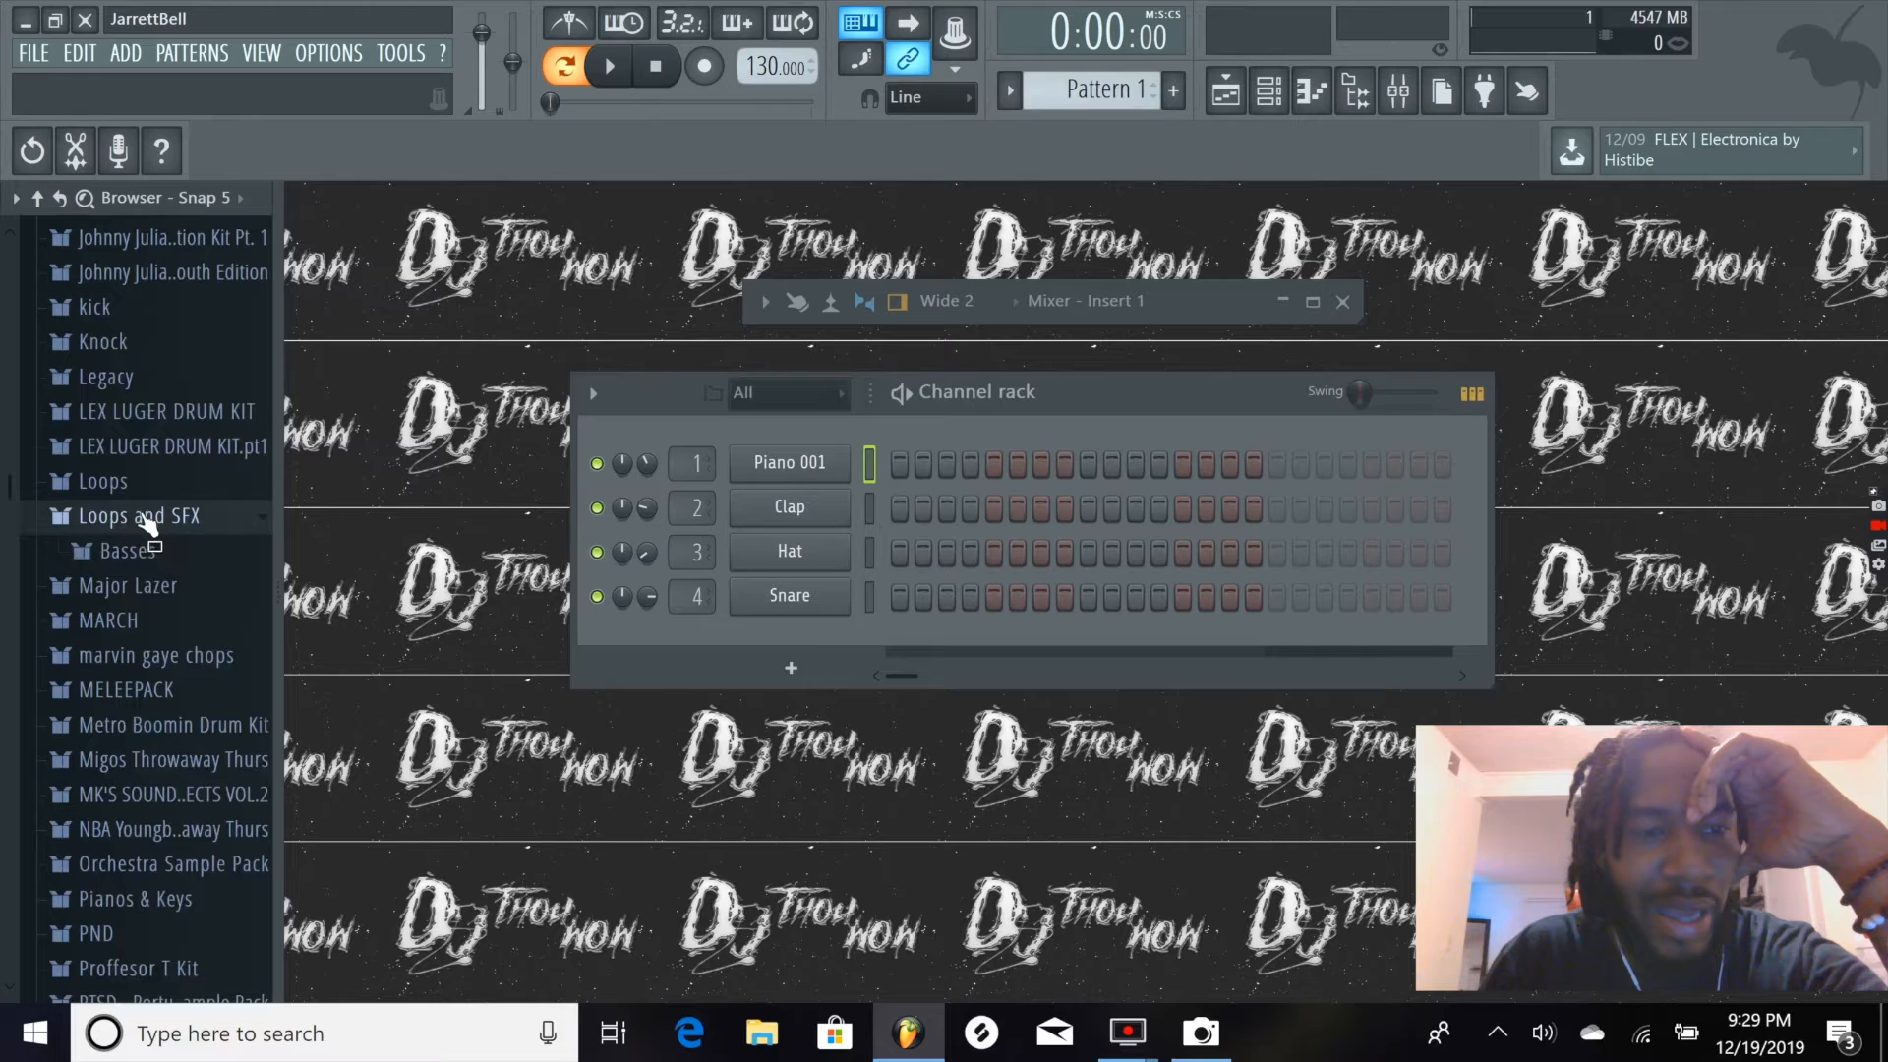
scroll(173, 492, up, 4)
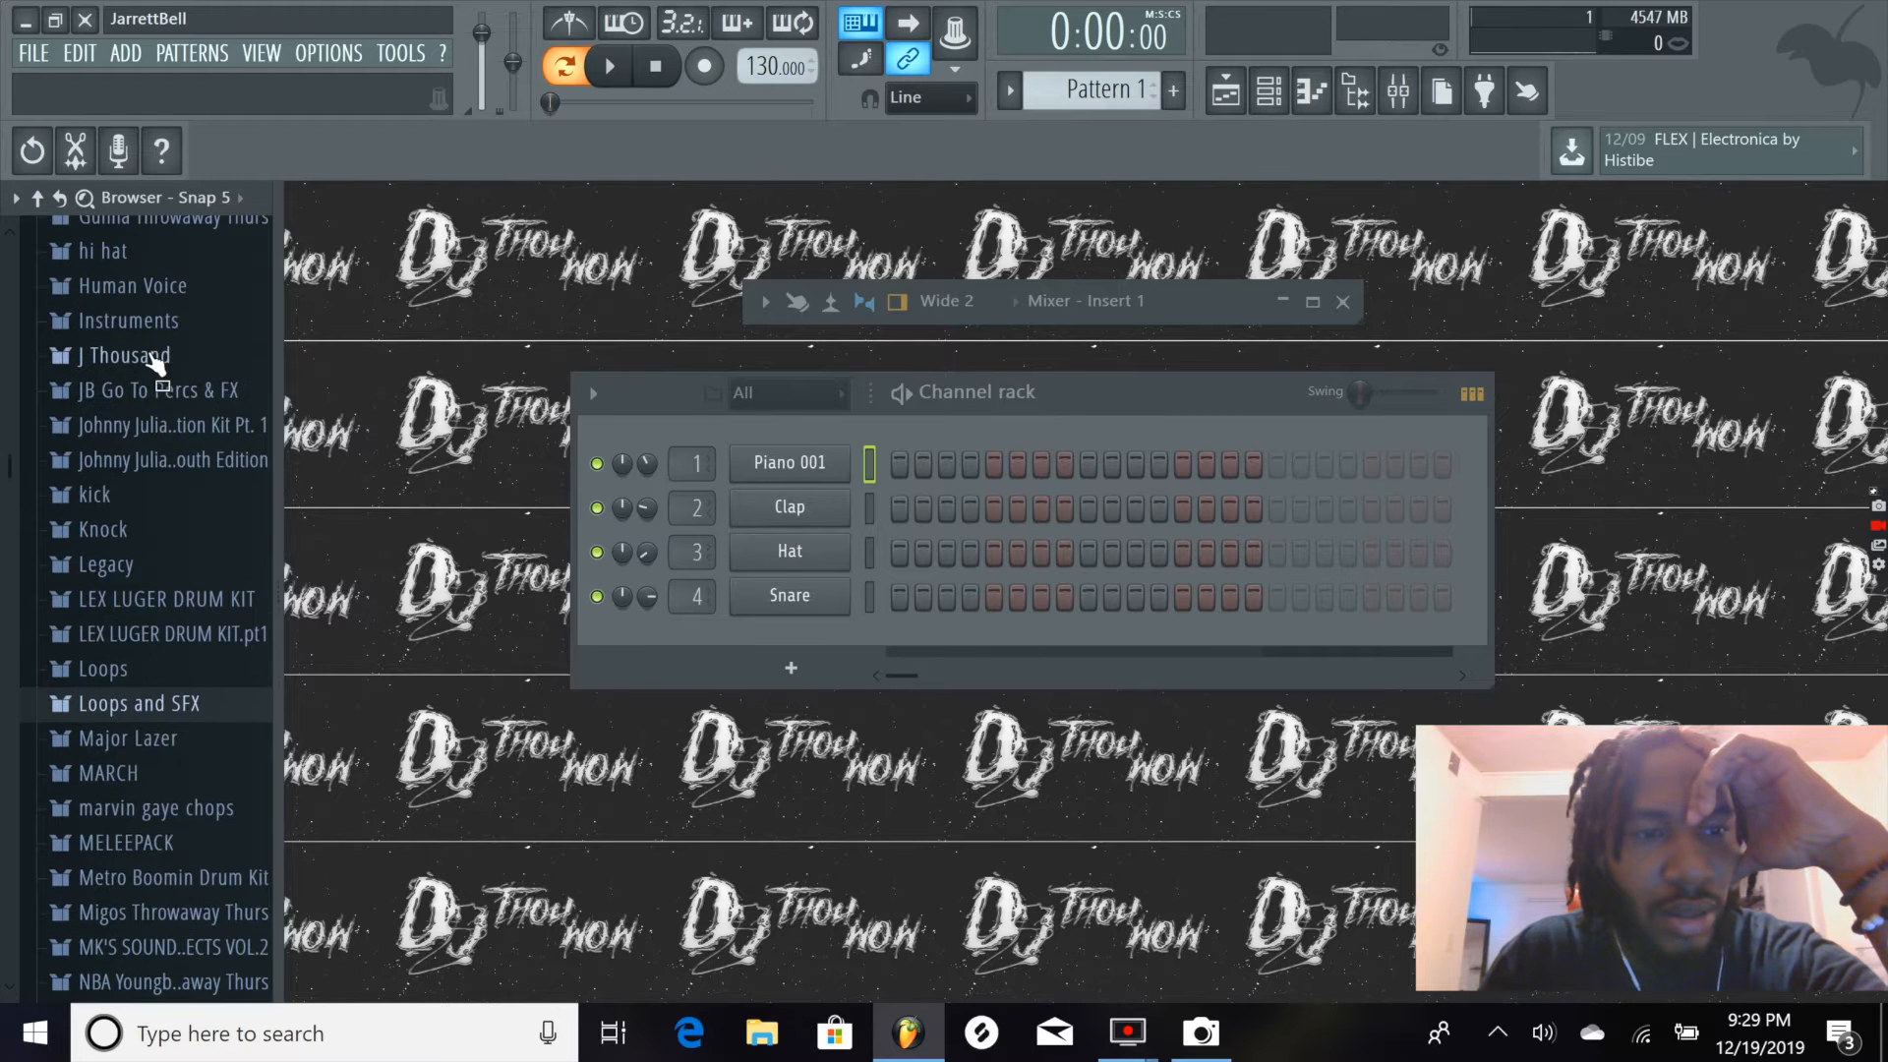
click(137, 330)
click(147, 328)
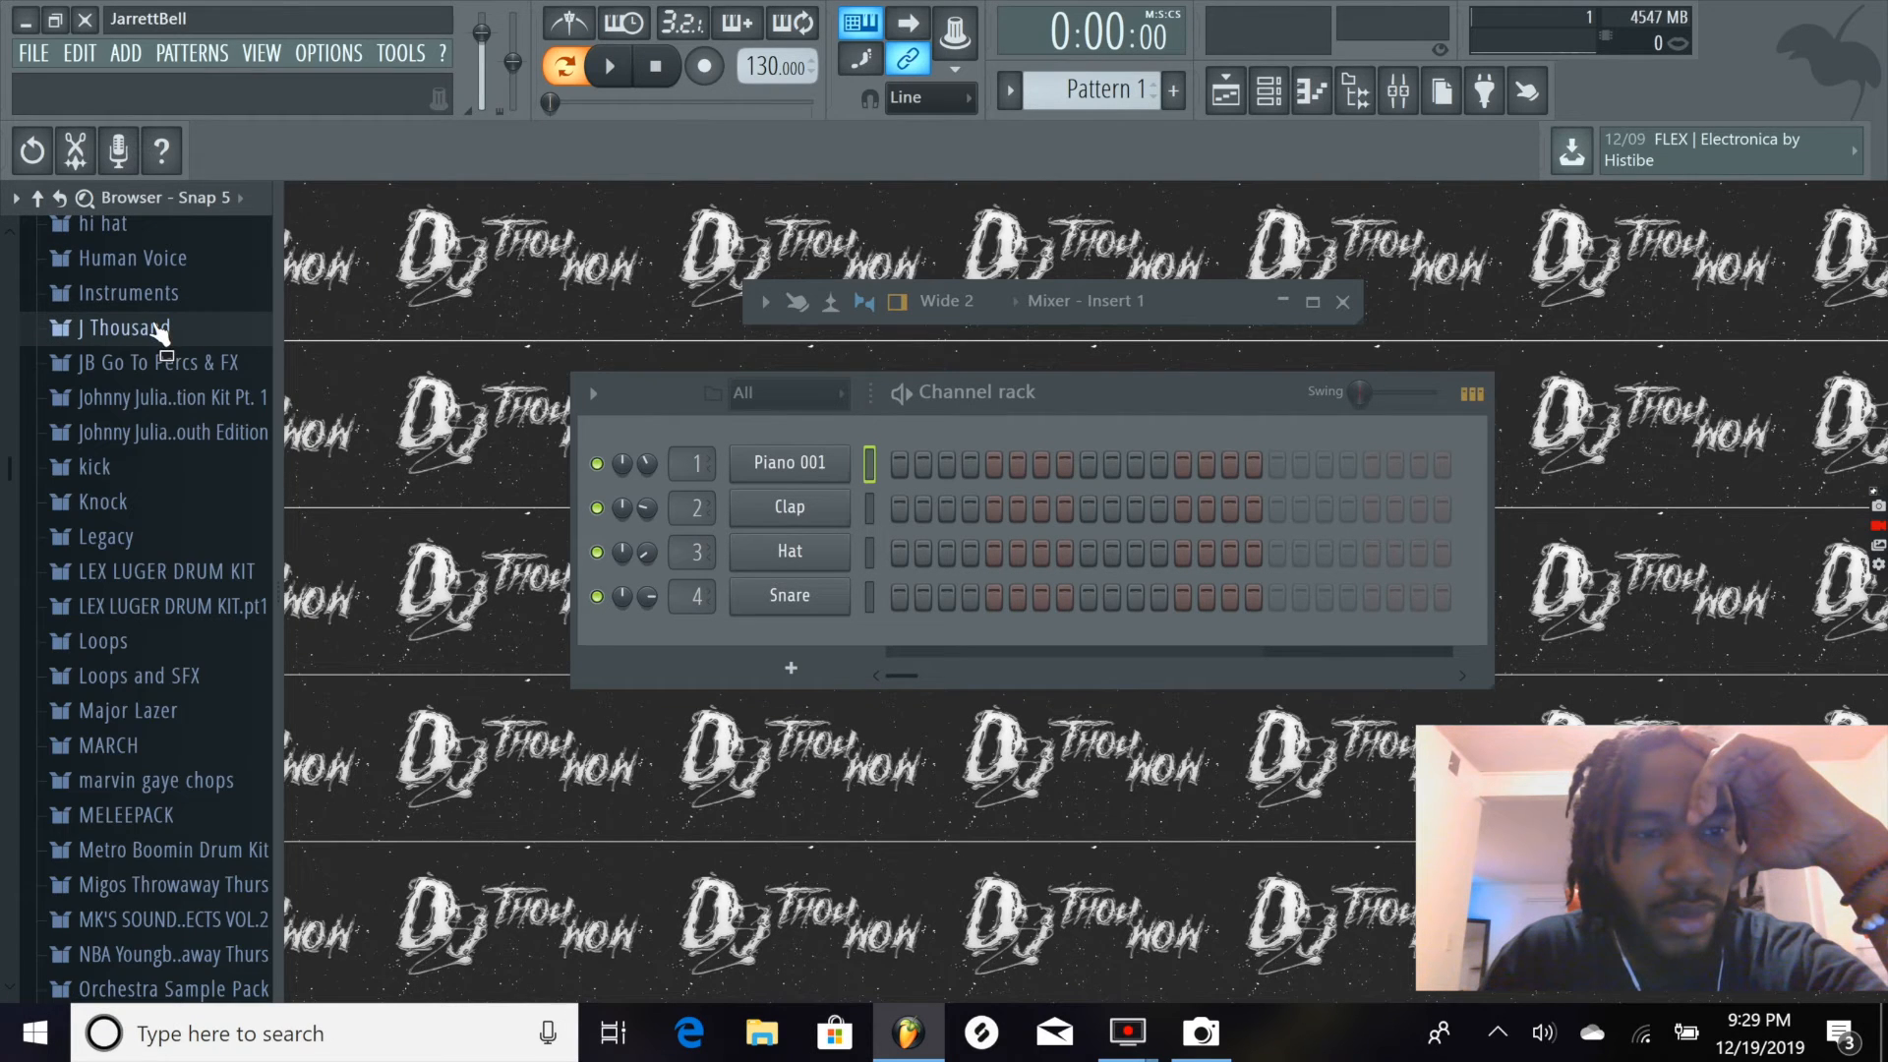
click(138, 293)
click(138, 293)
scroll(167, 590, up, 5)
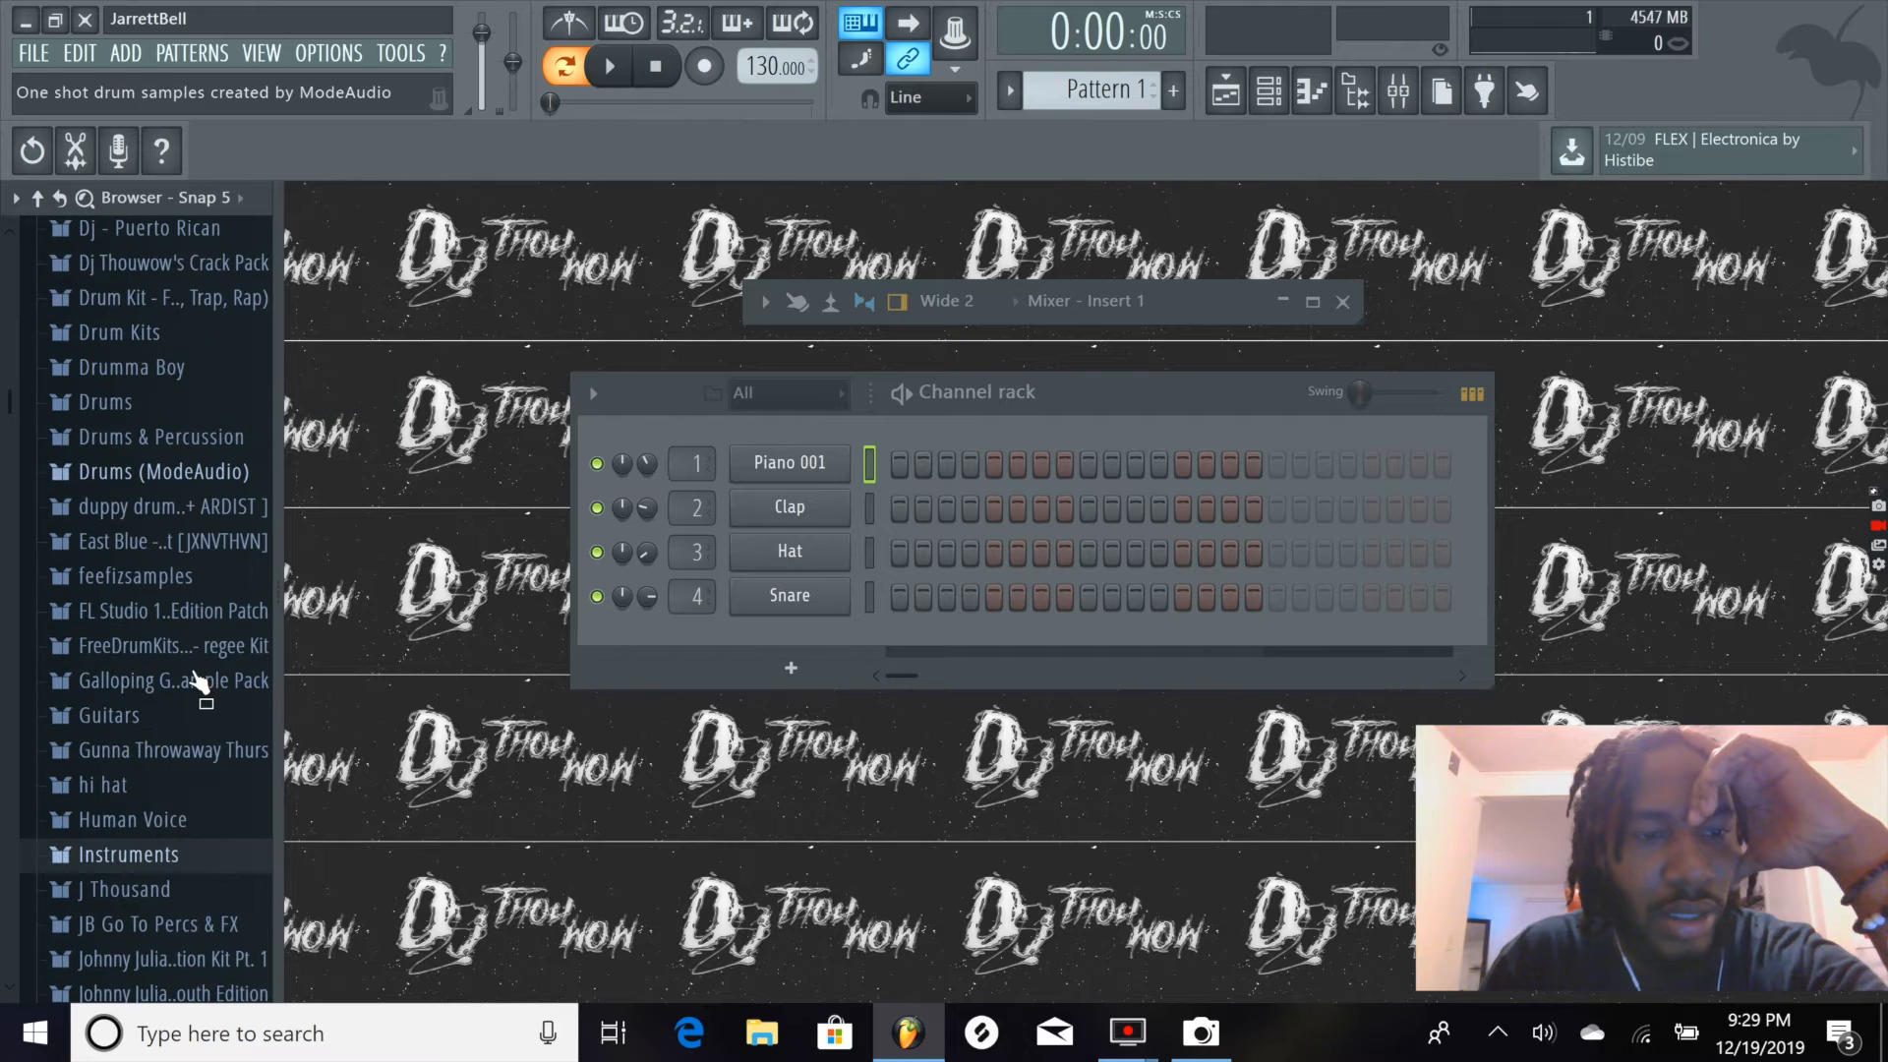
Expand the hi hat pack, preview several samples, and add Hi hat dre-mendous 001 as a new channel below Snare
click(157, 790)
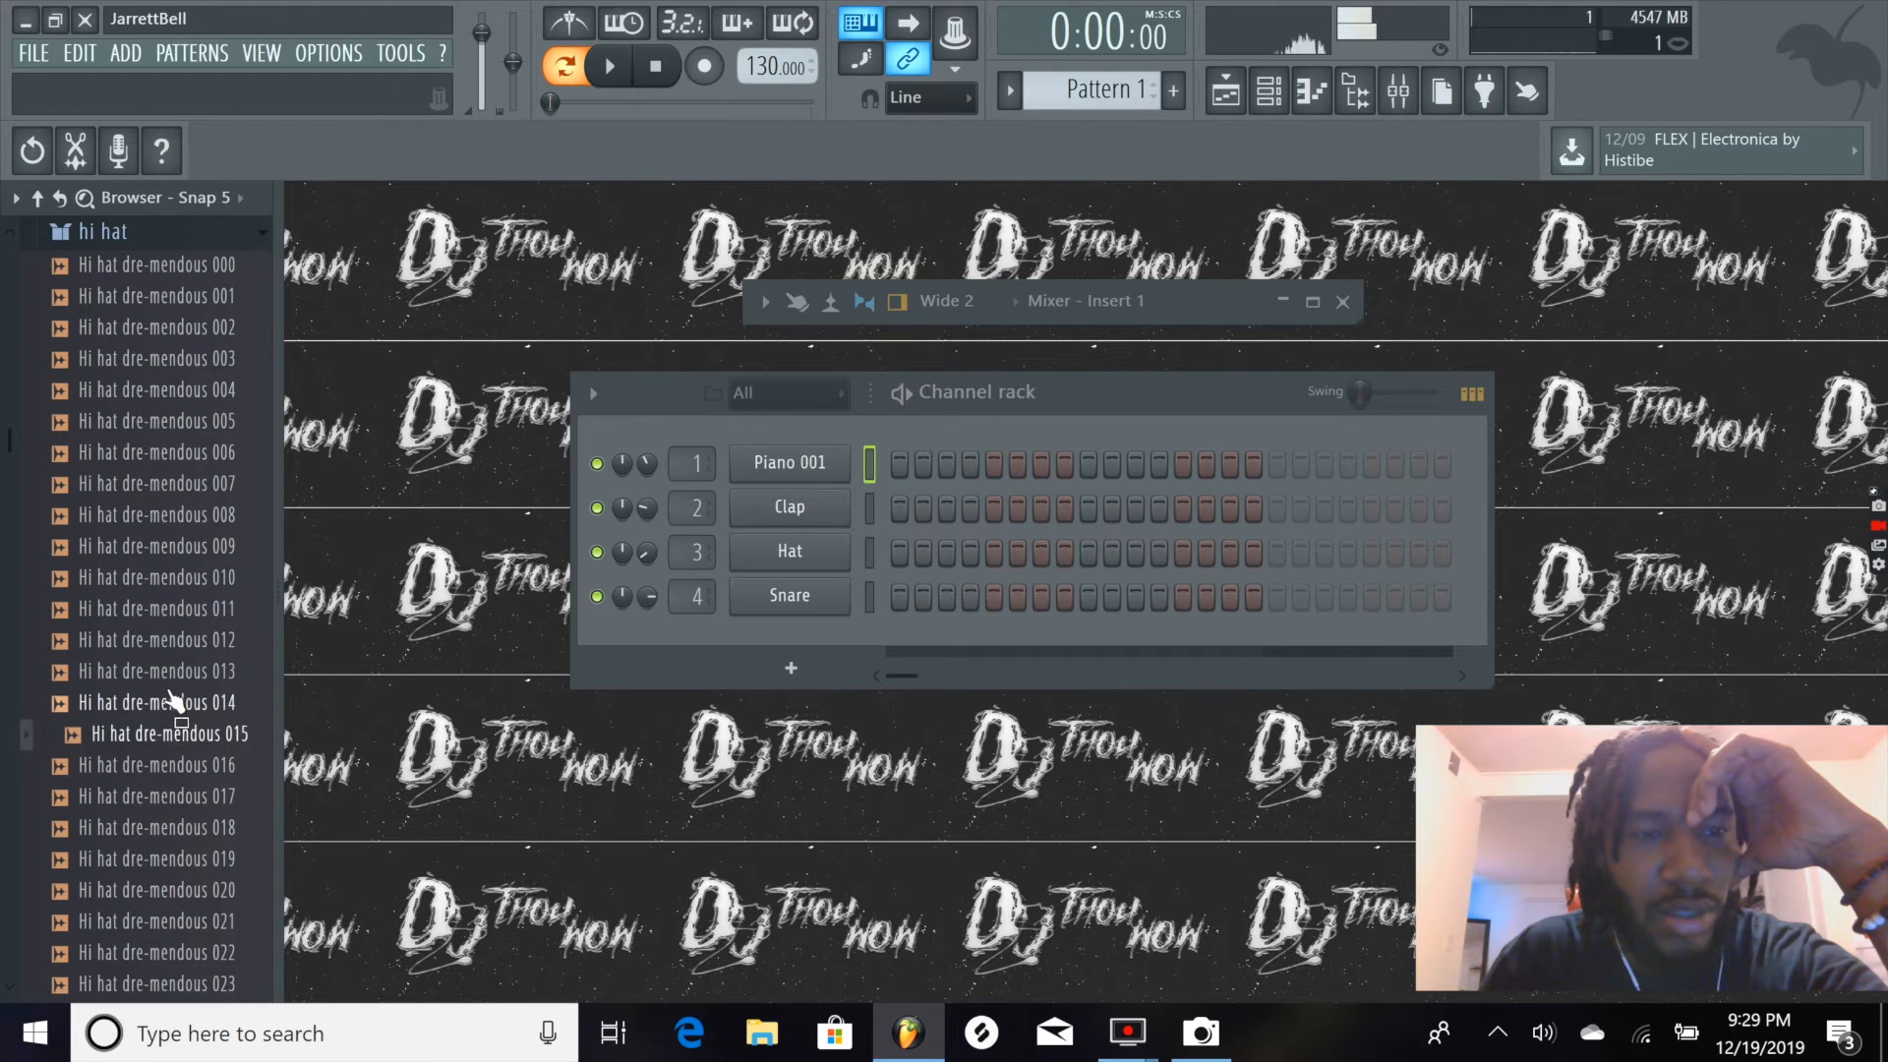
click(172, 483)
click(165, 328)
click(167, 296)
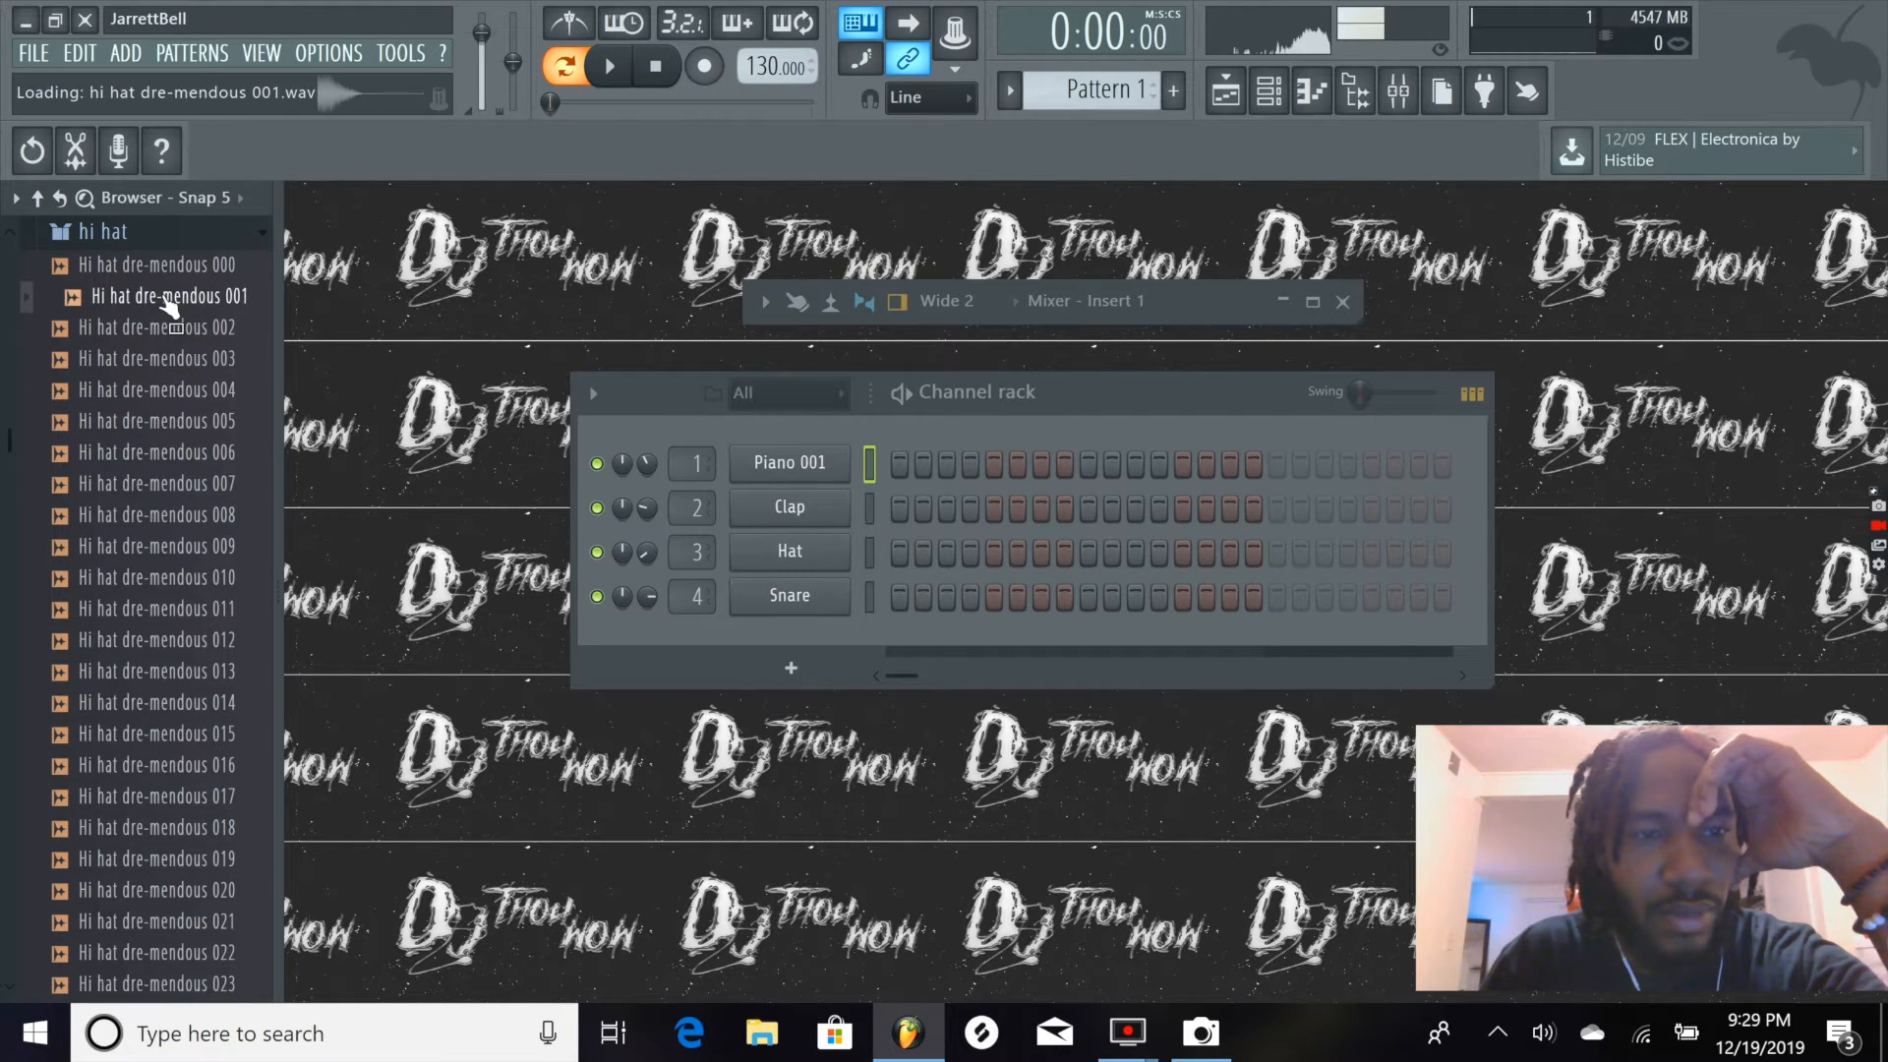
drag(152, 300, 759, 631)
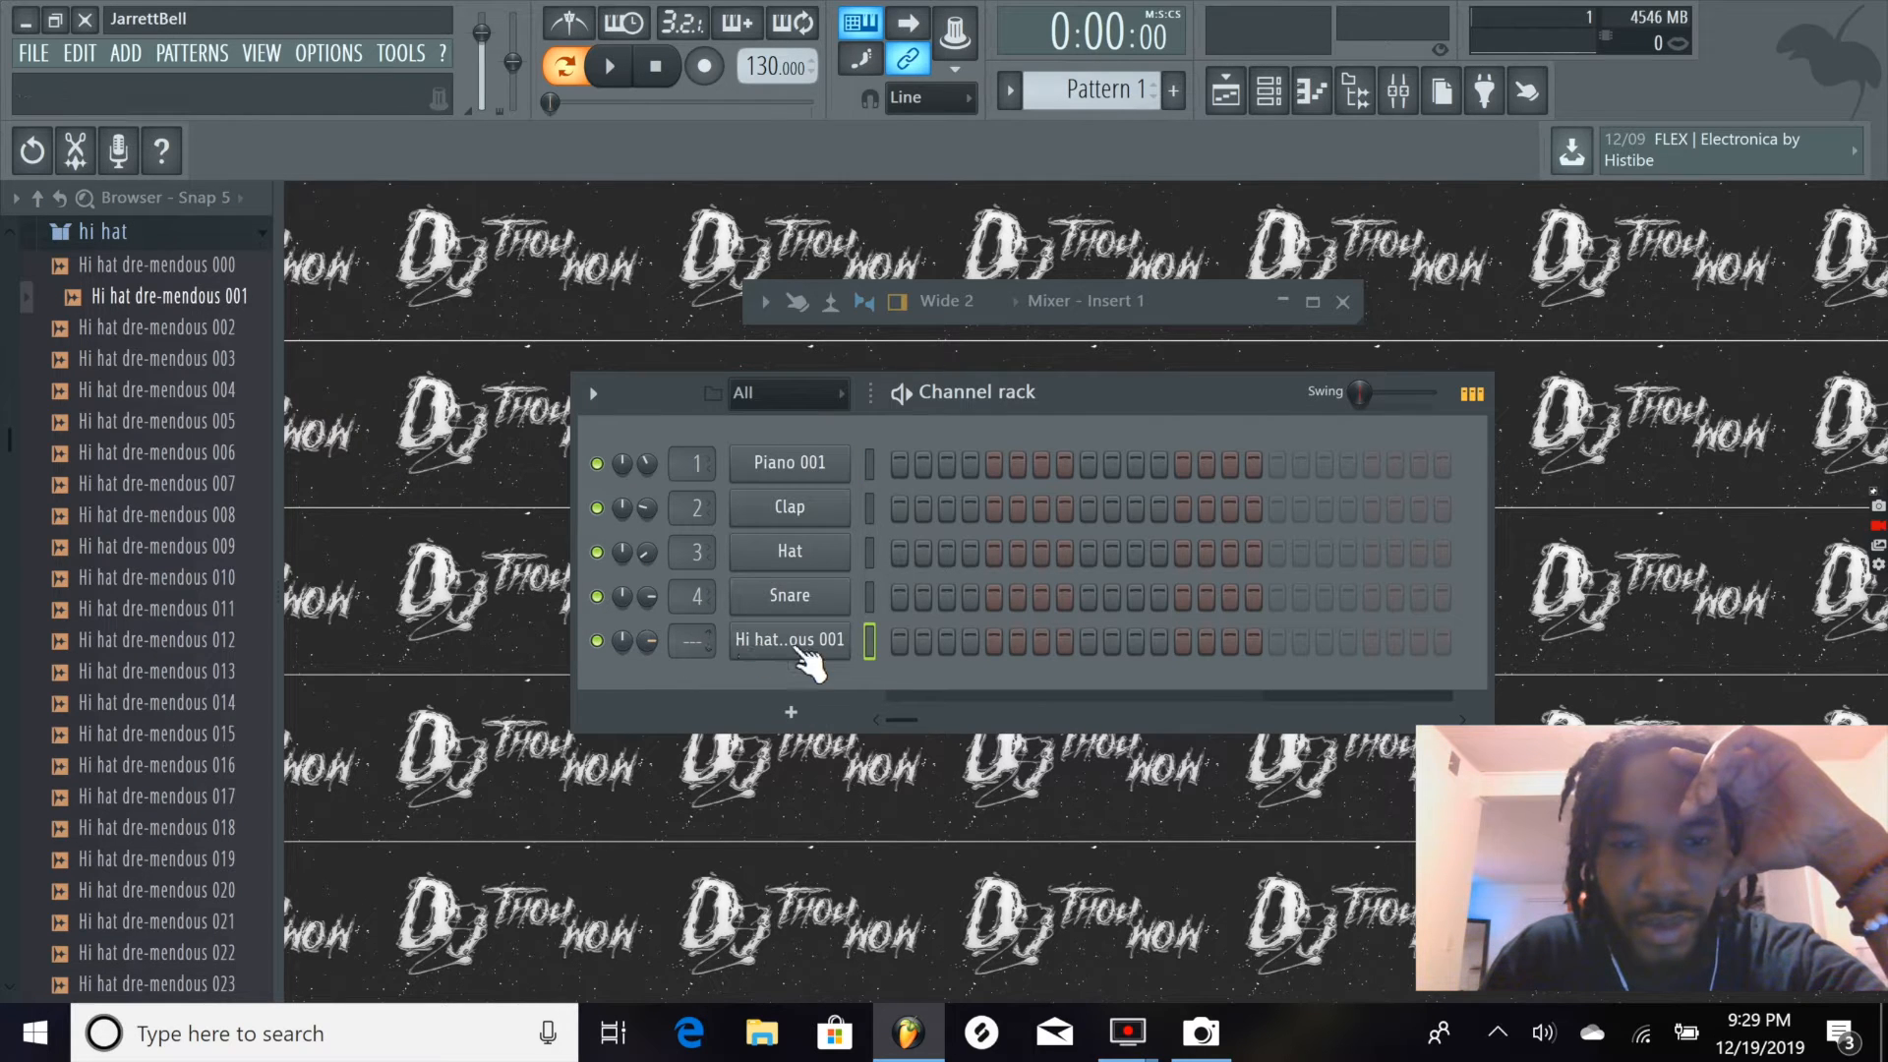
View the new hi hat channel's options, sampler settings and Piano roll, closing each again
scroll(647, 640, down, 5)
right_click(822, 641)
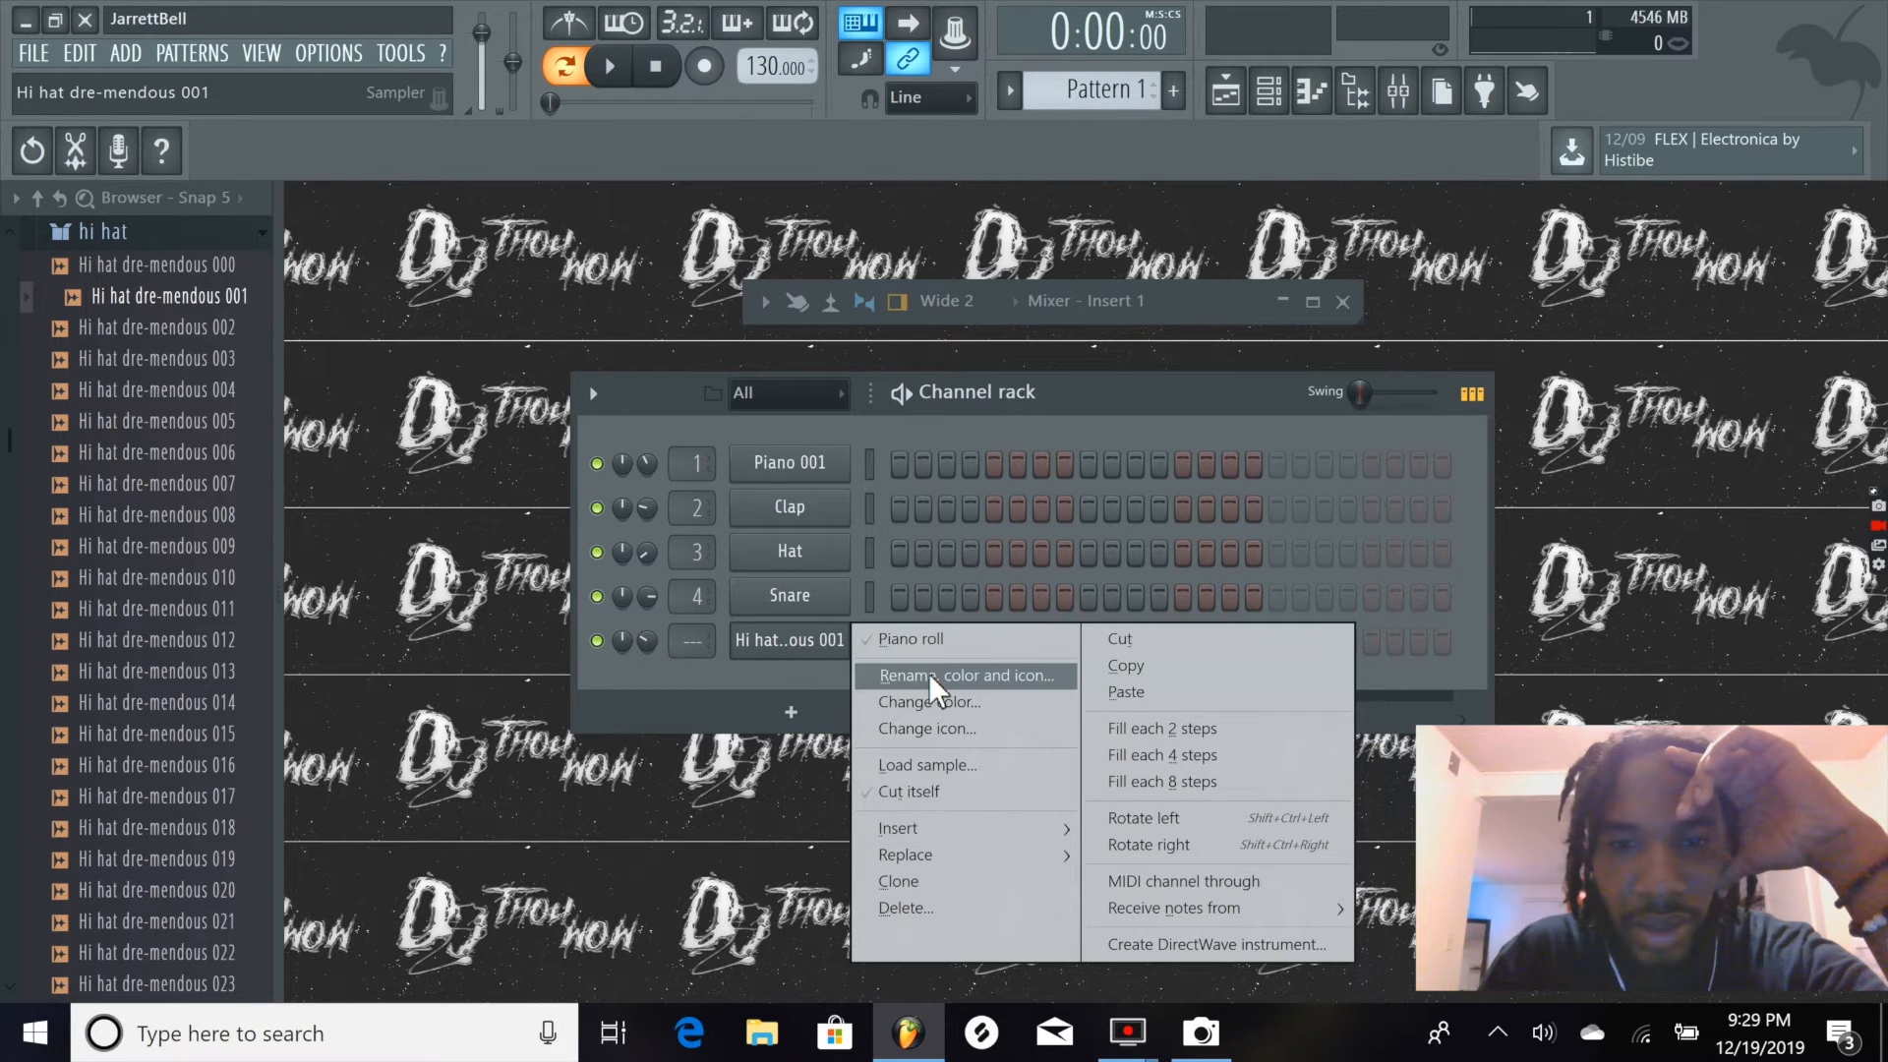
click(813, 649)
click(796, 641)
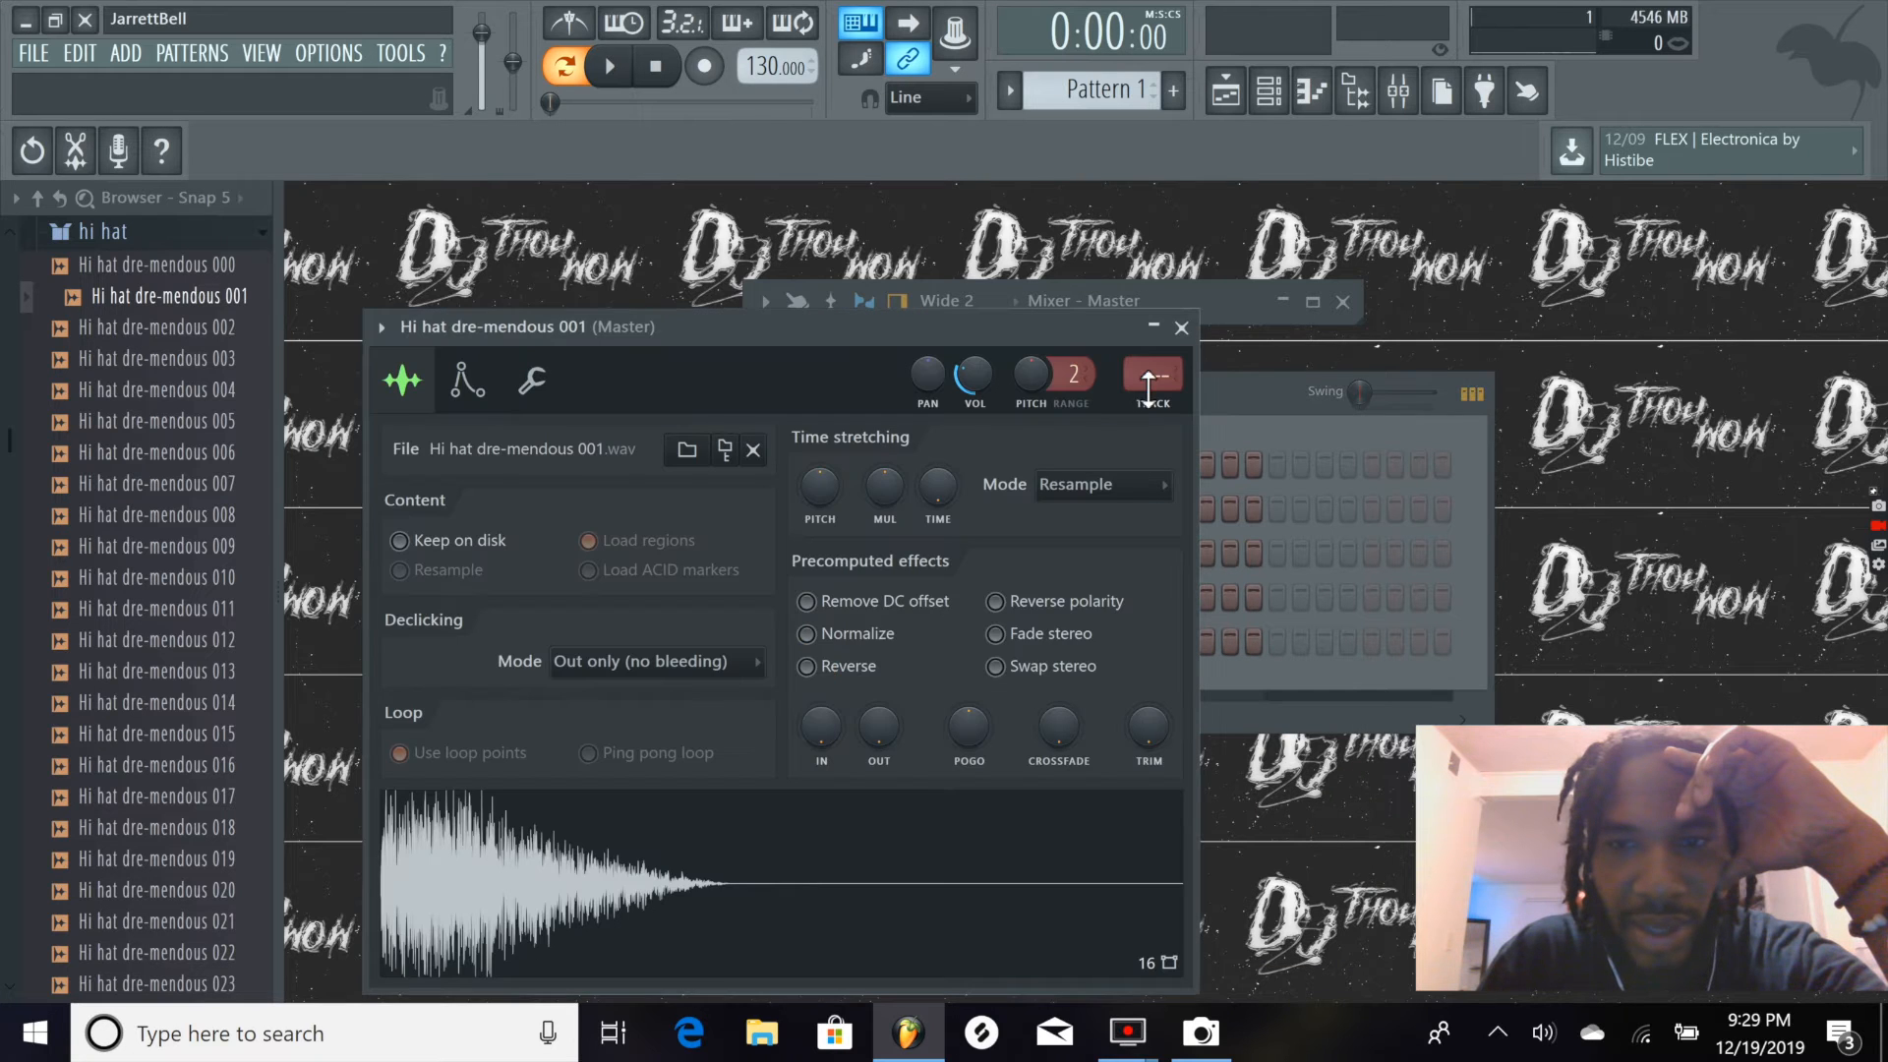
click(1180, 327)
click(900, 639)
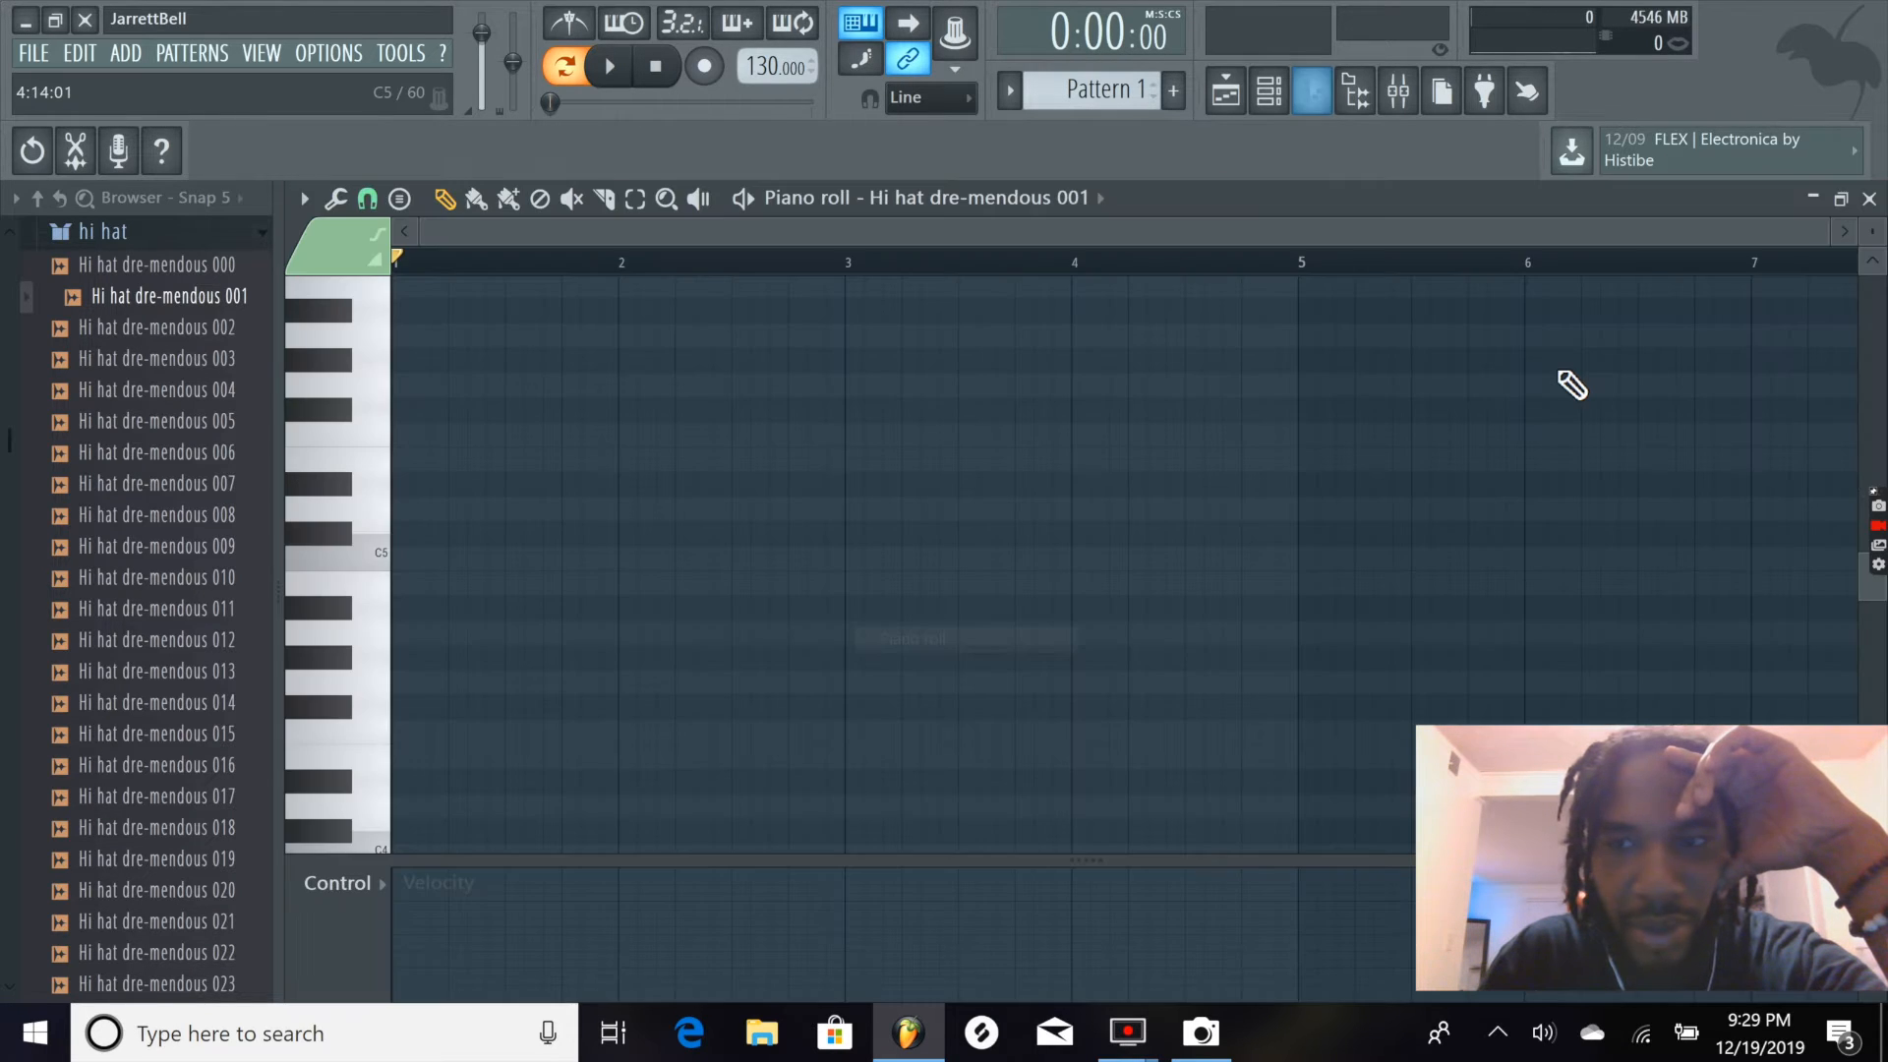
click(1870, 199)
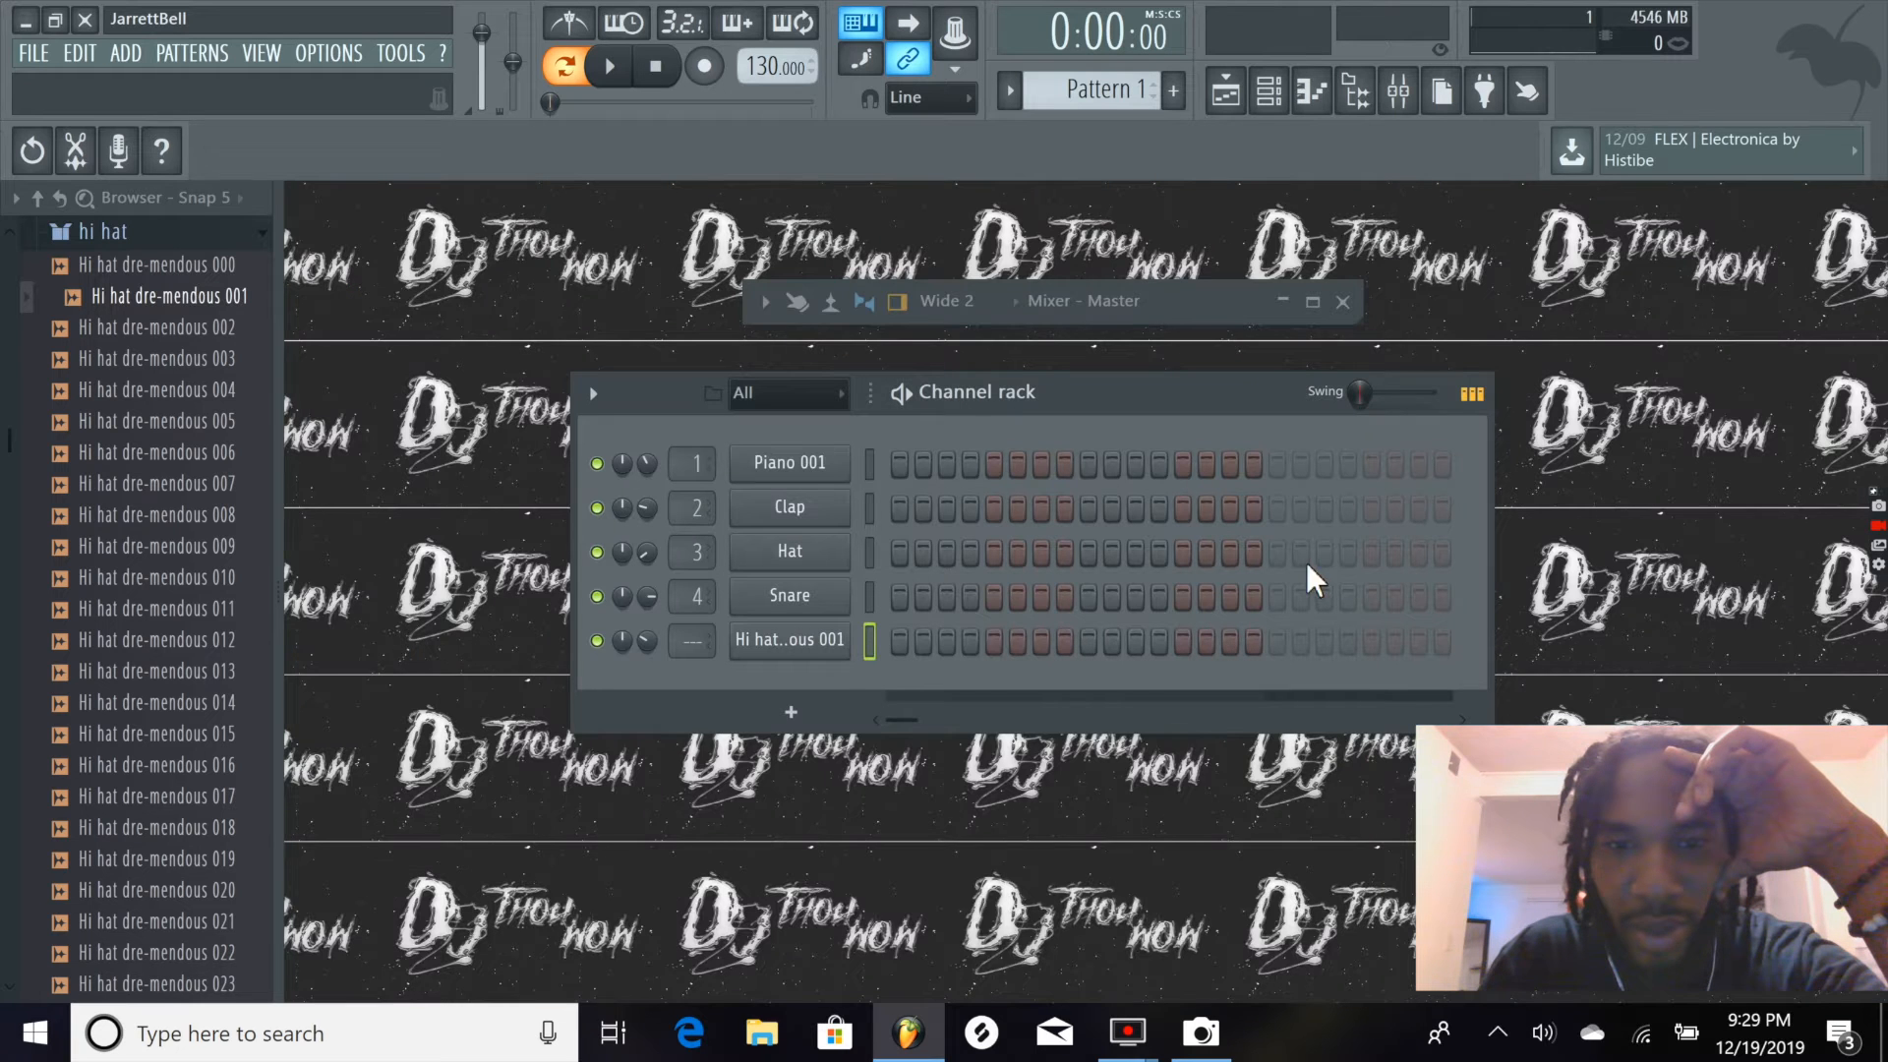
Fill every 2 steps of the Hi hat dre-mendous 001 channel and play the pattern
right_click(828, 651)
click(793, 639)
right_click(793, 639)
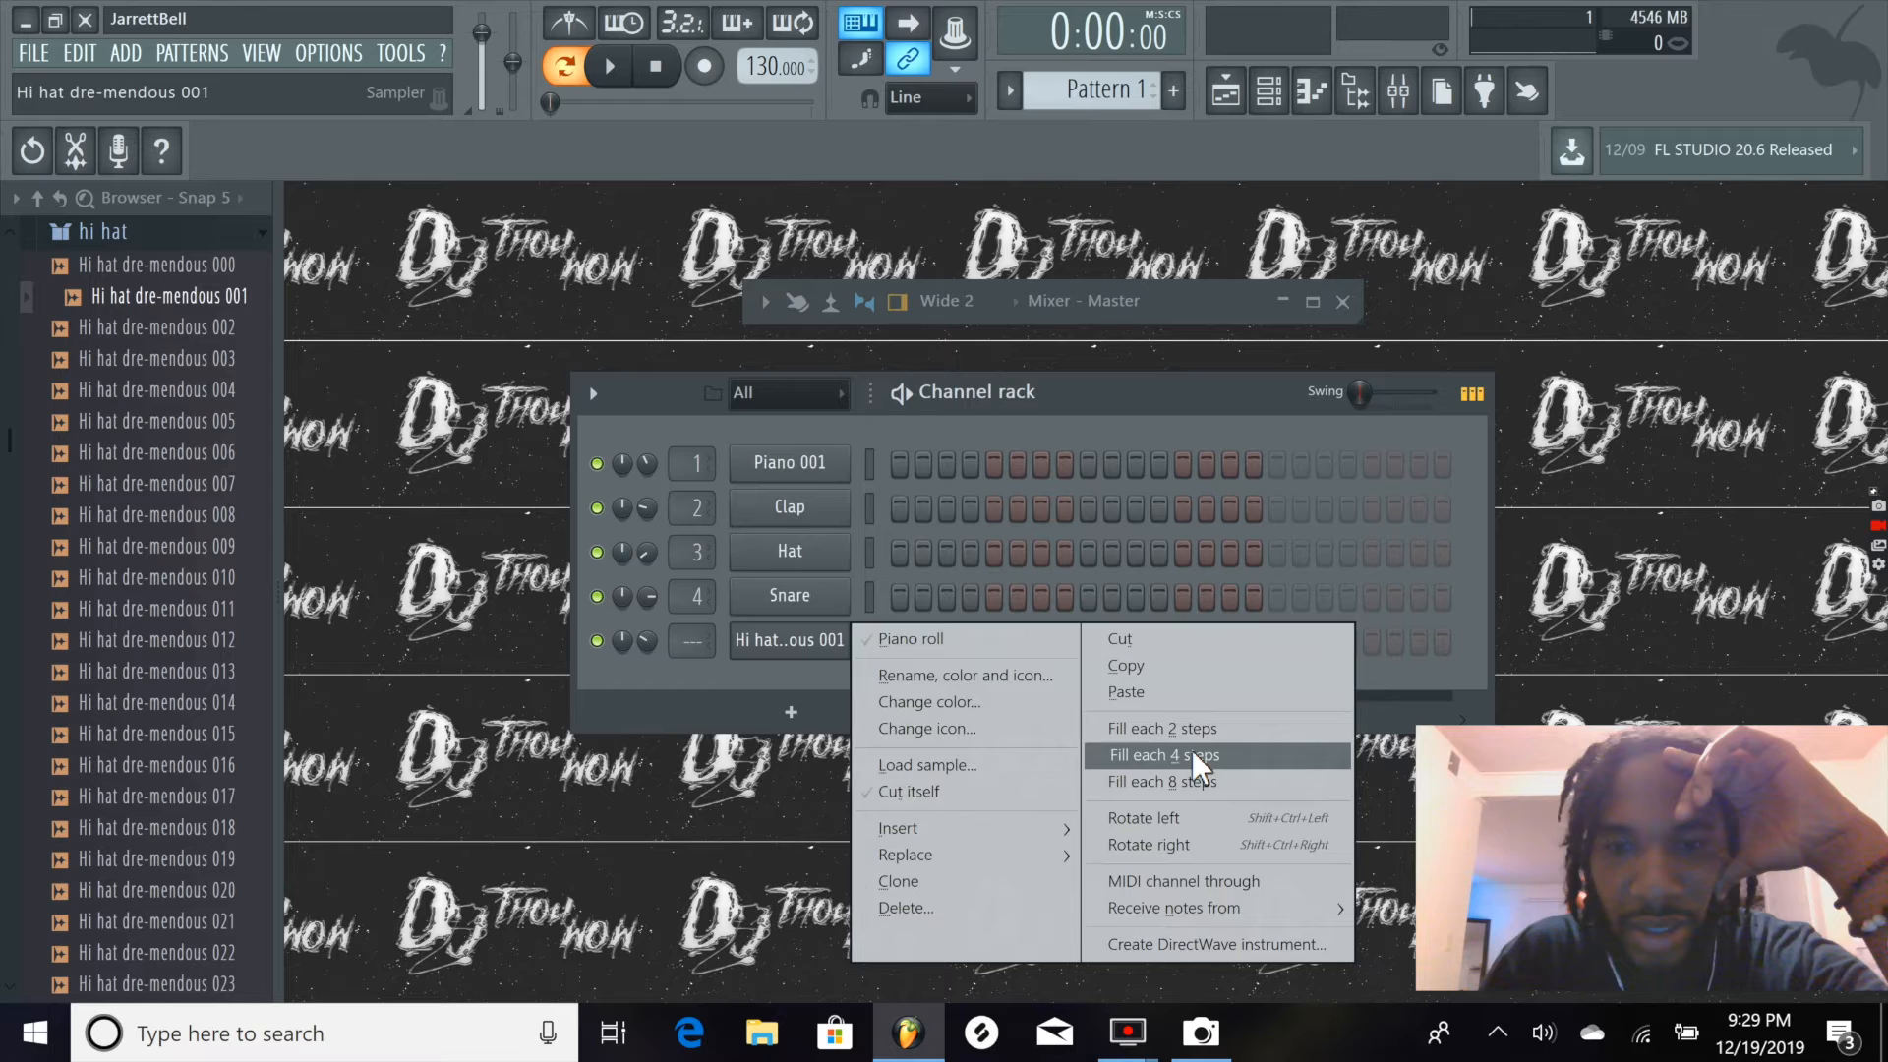
click(1192, 752)
right_click(792, 639)
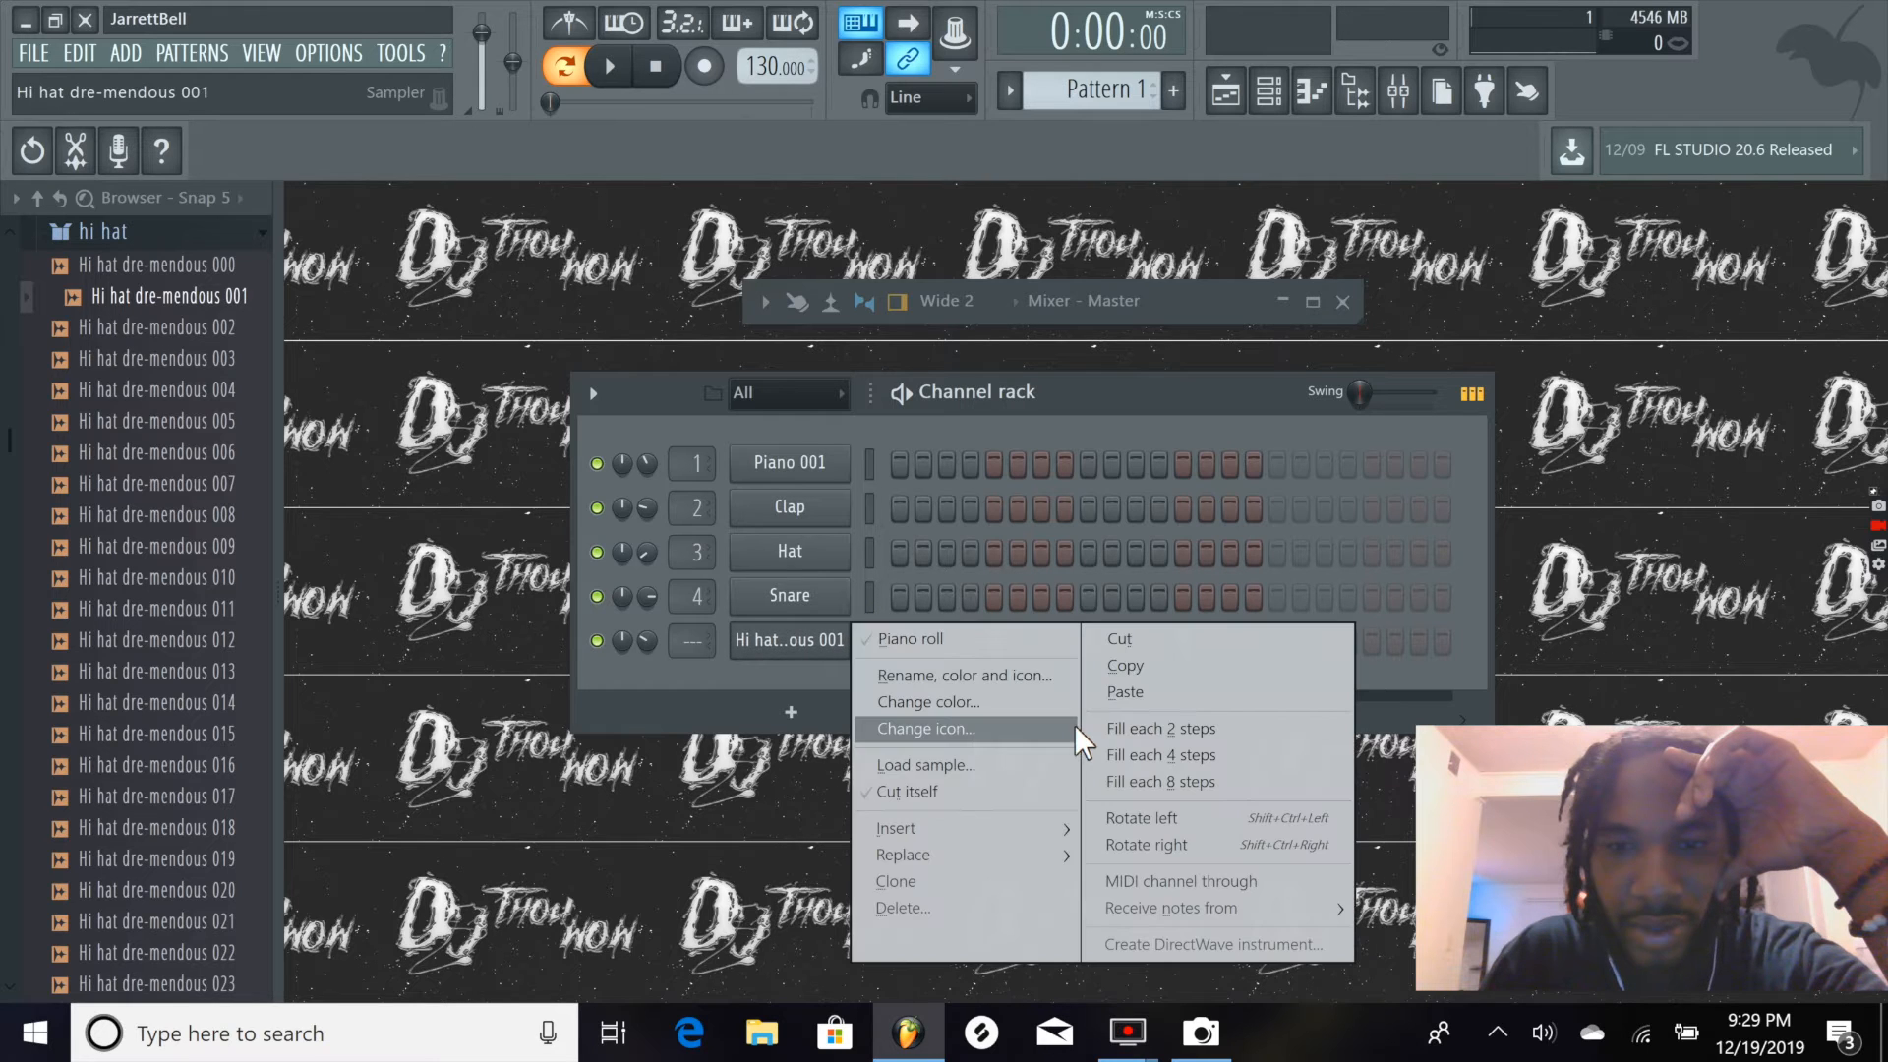
click(1146, 727)
key(space)
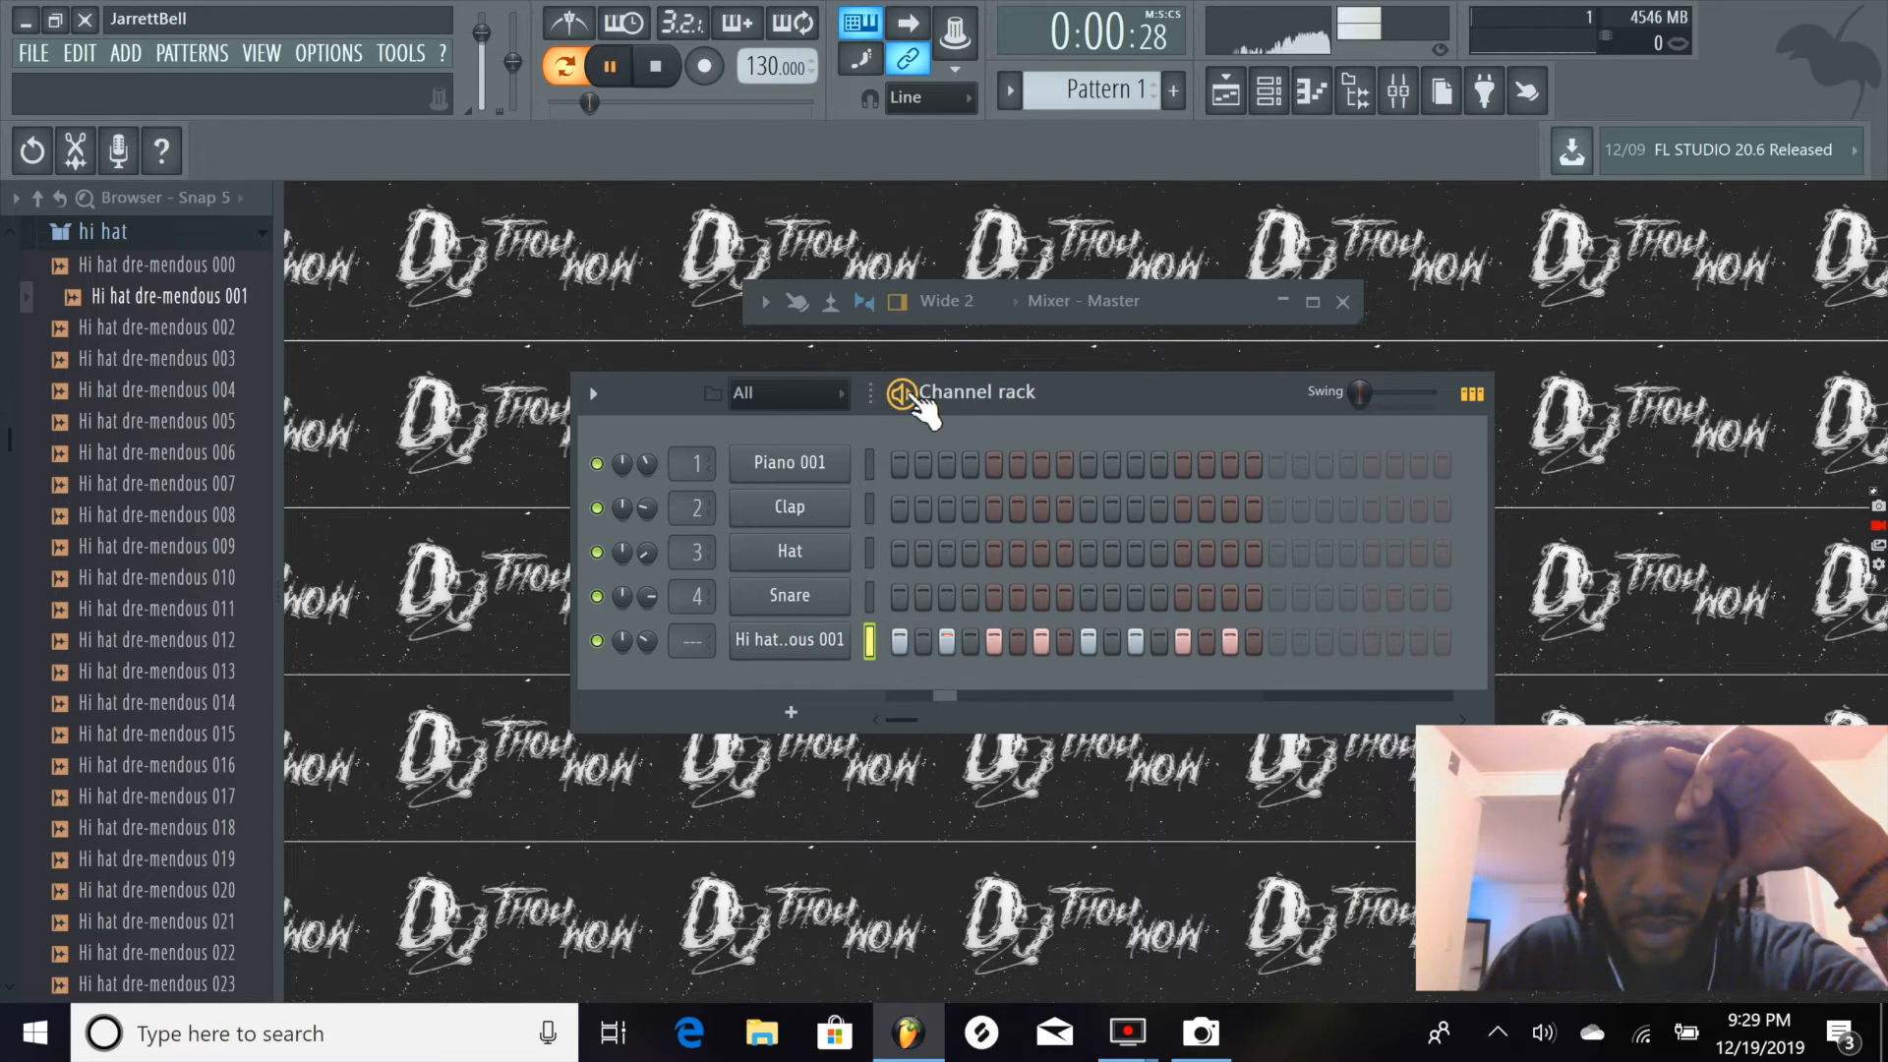
Reverse the Hi hat dre-mendous 001 sample, raise its silence trimming threshold, and close its settings
click(799, 654)
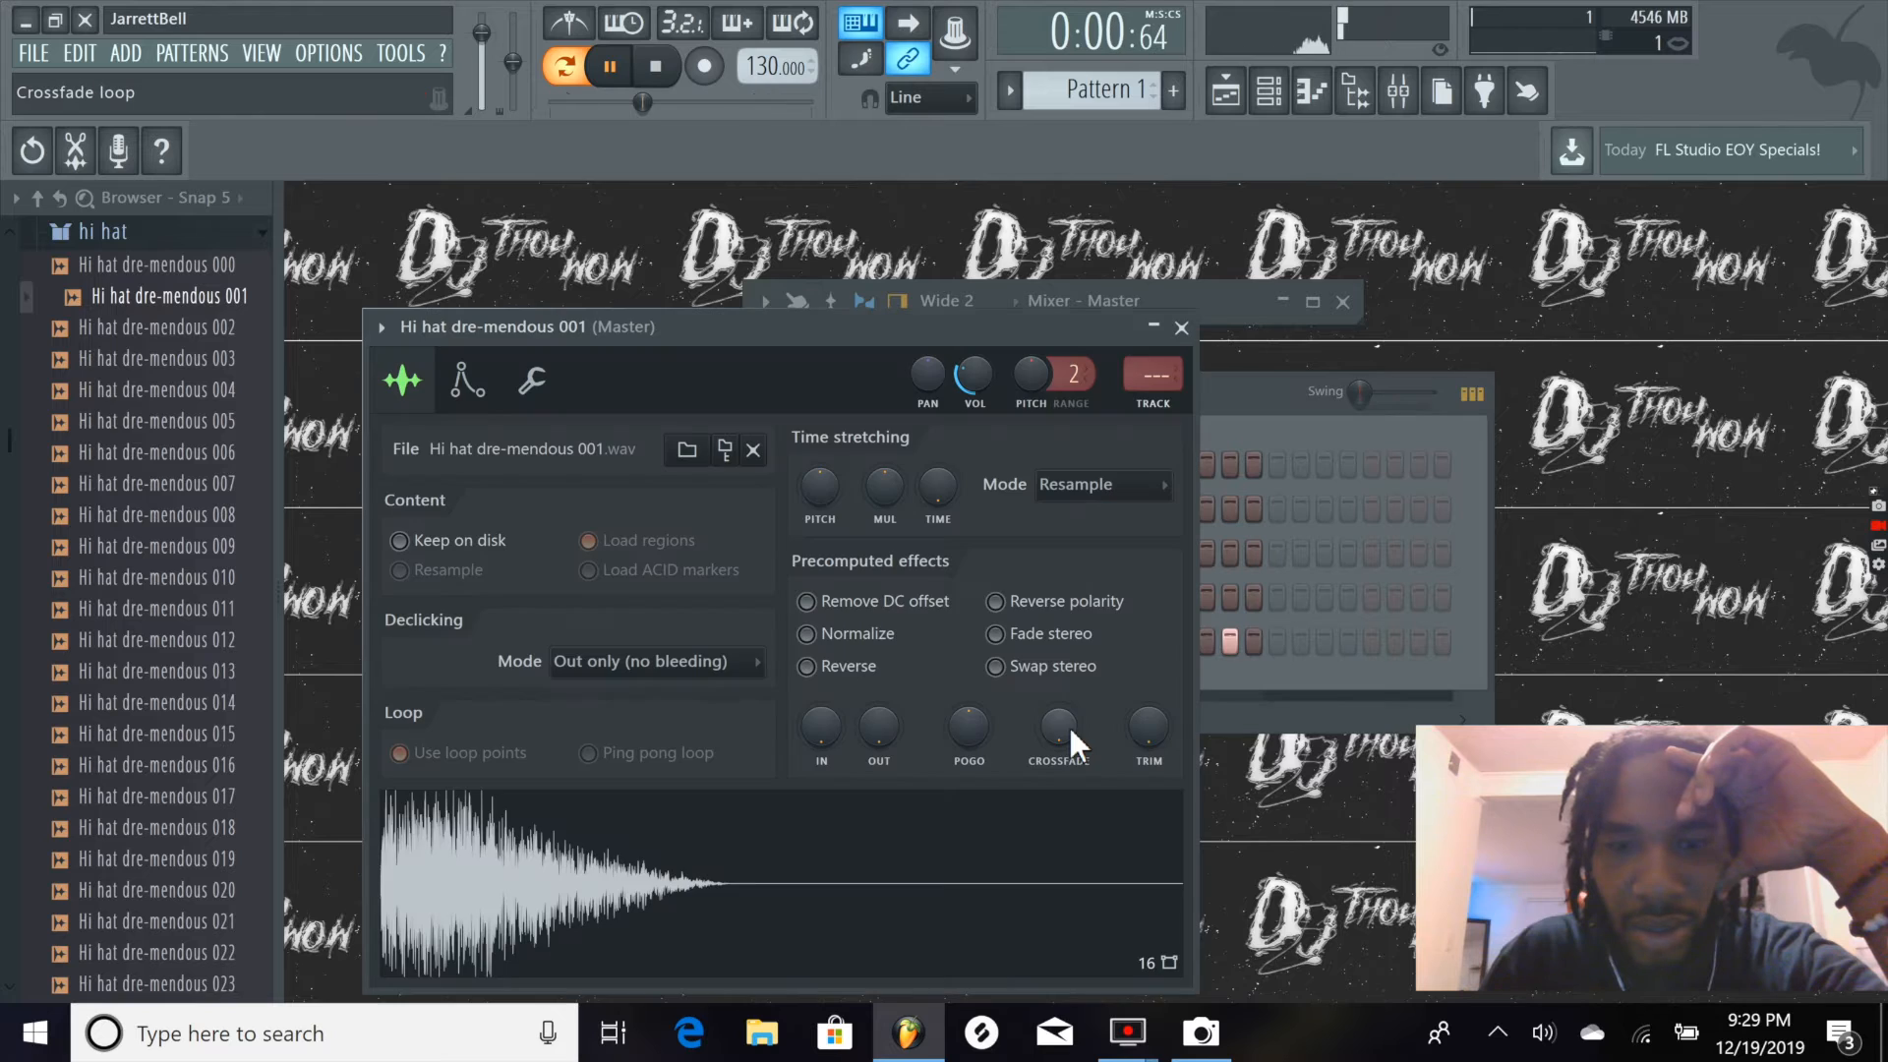
click(842, 669)
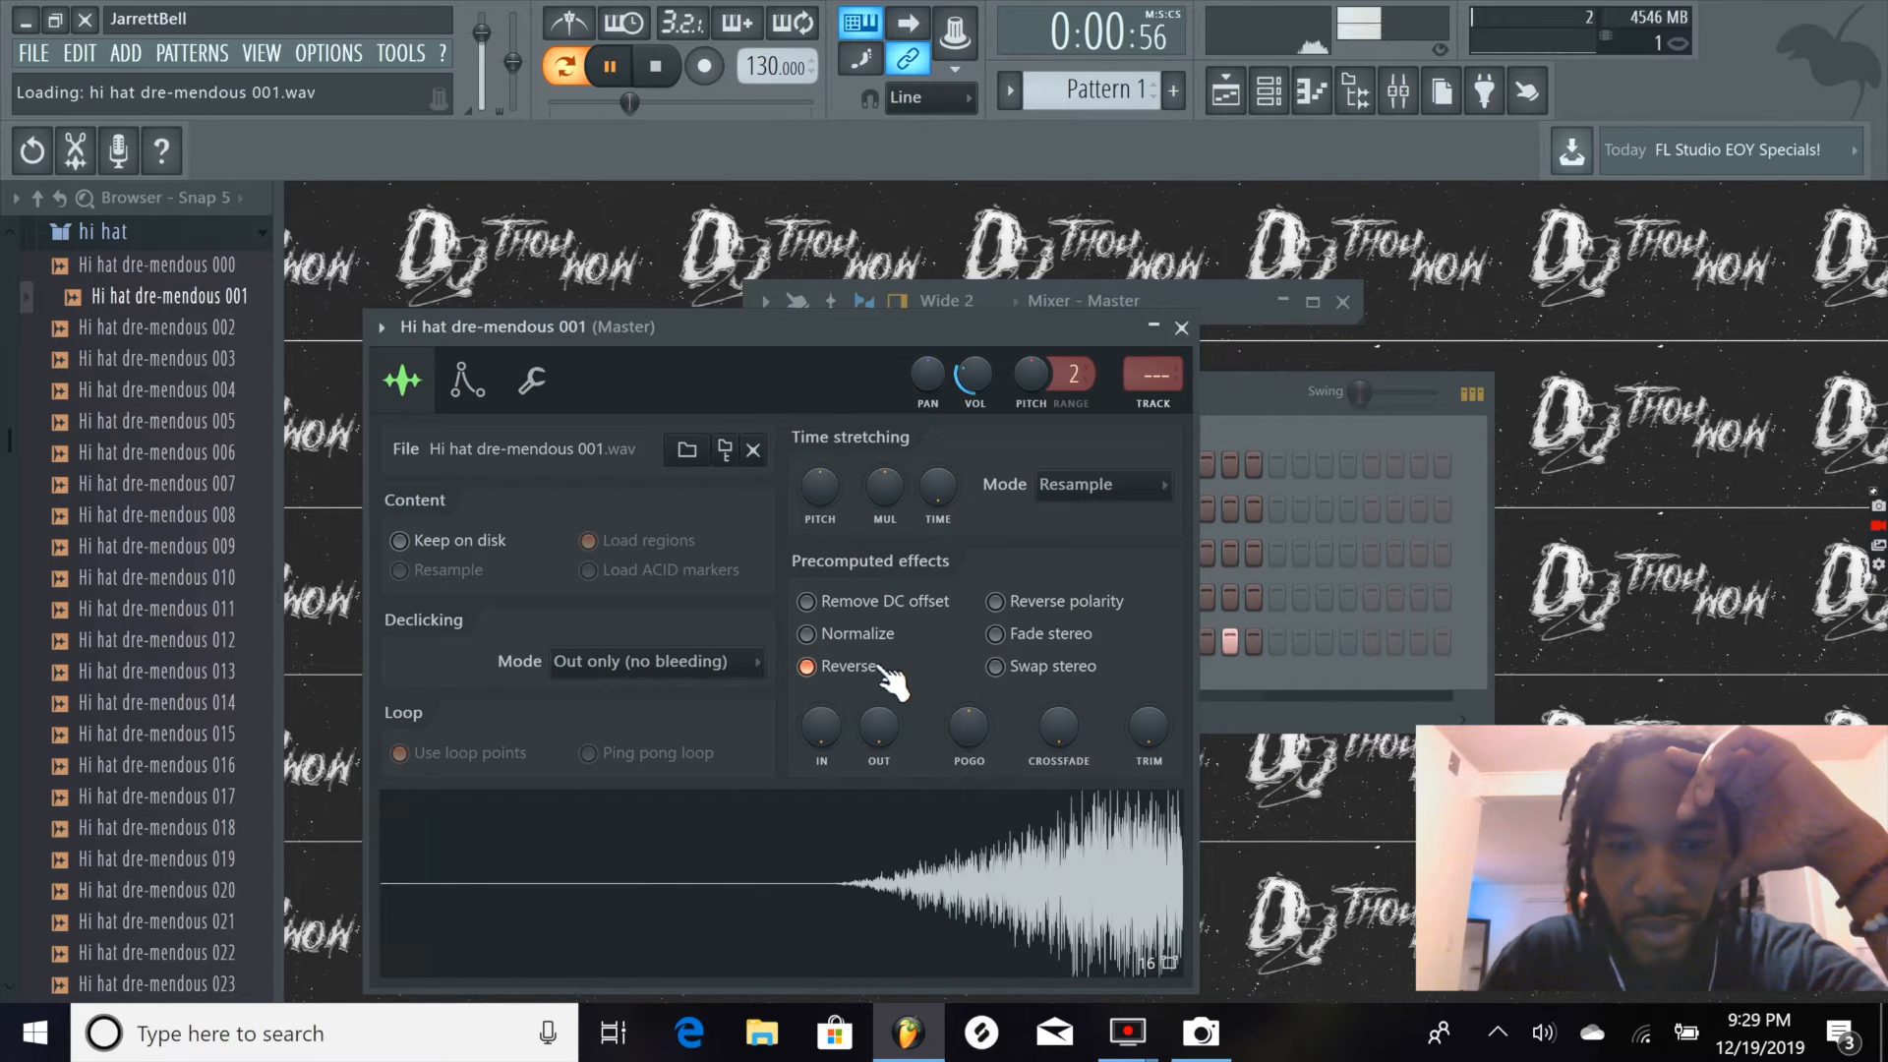
drag(1147, 728, 1133, 719)
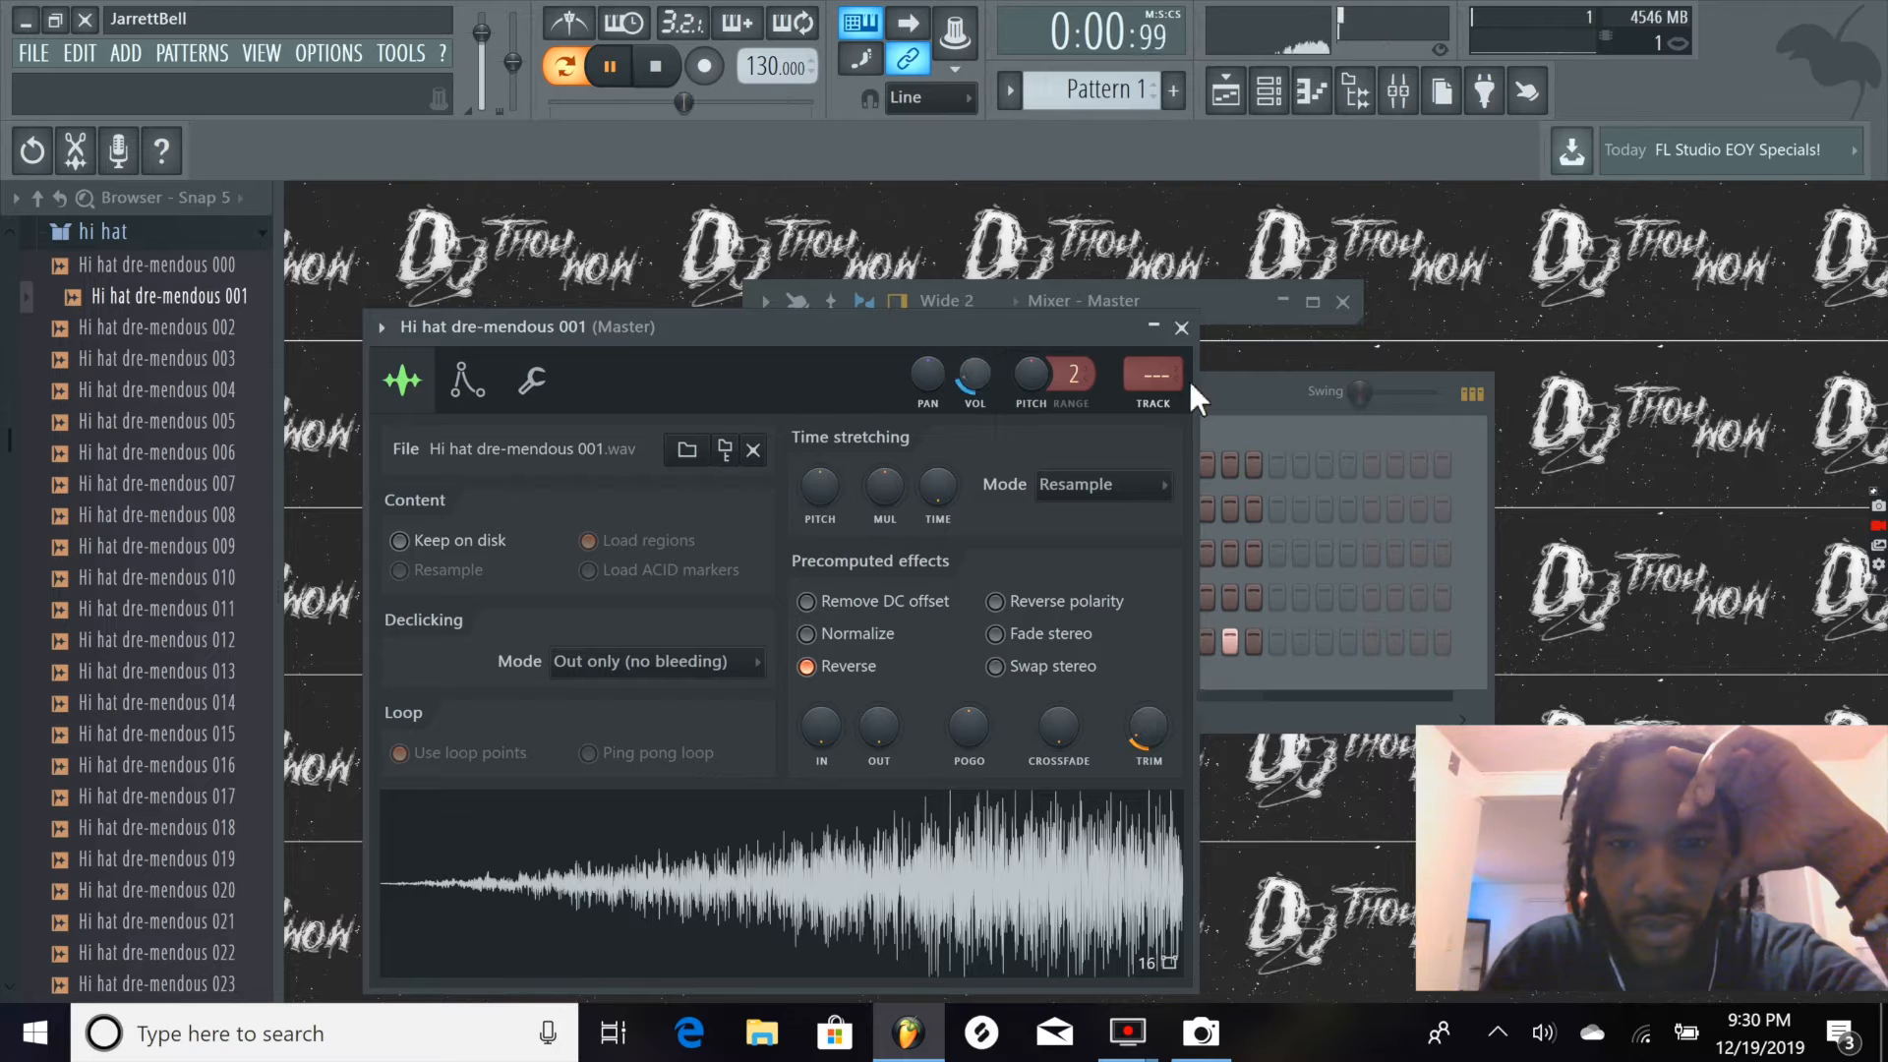
click(1181, 327)
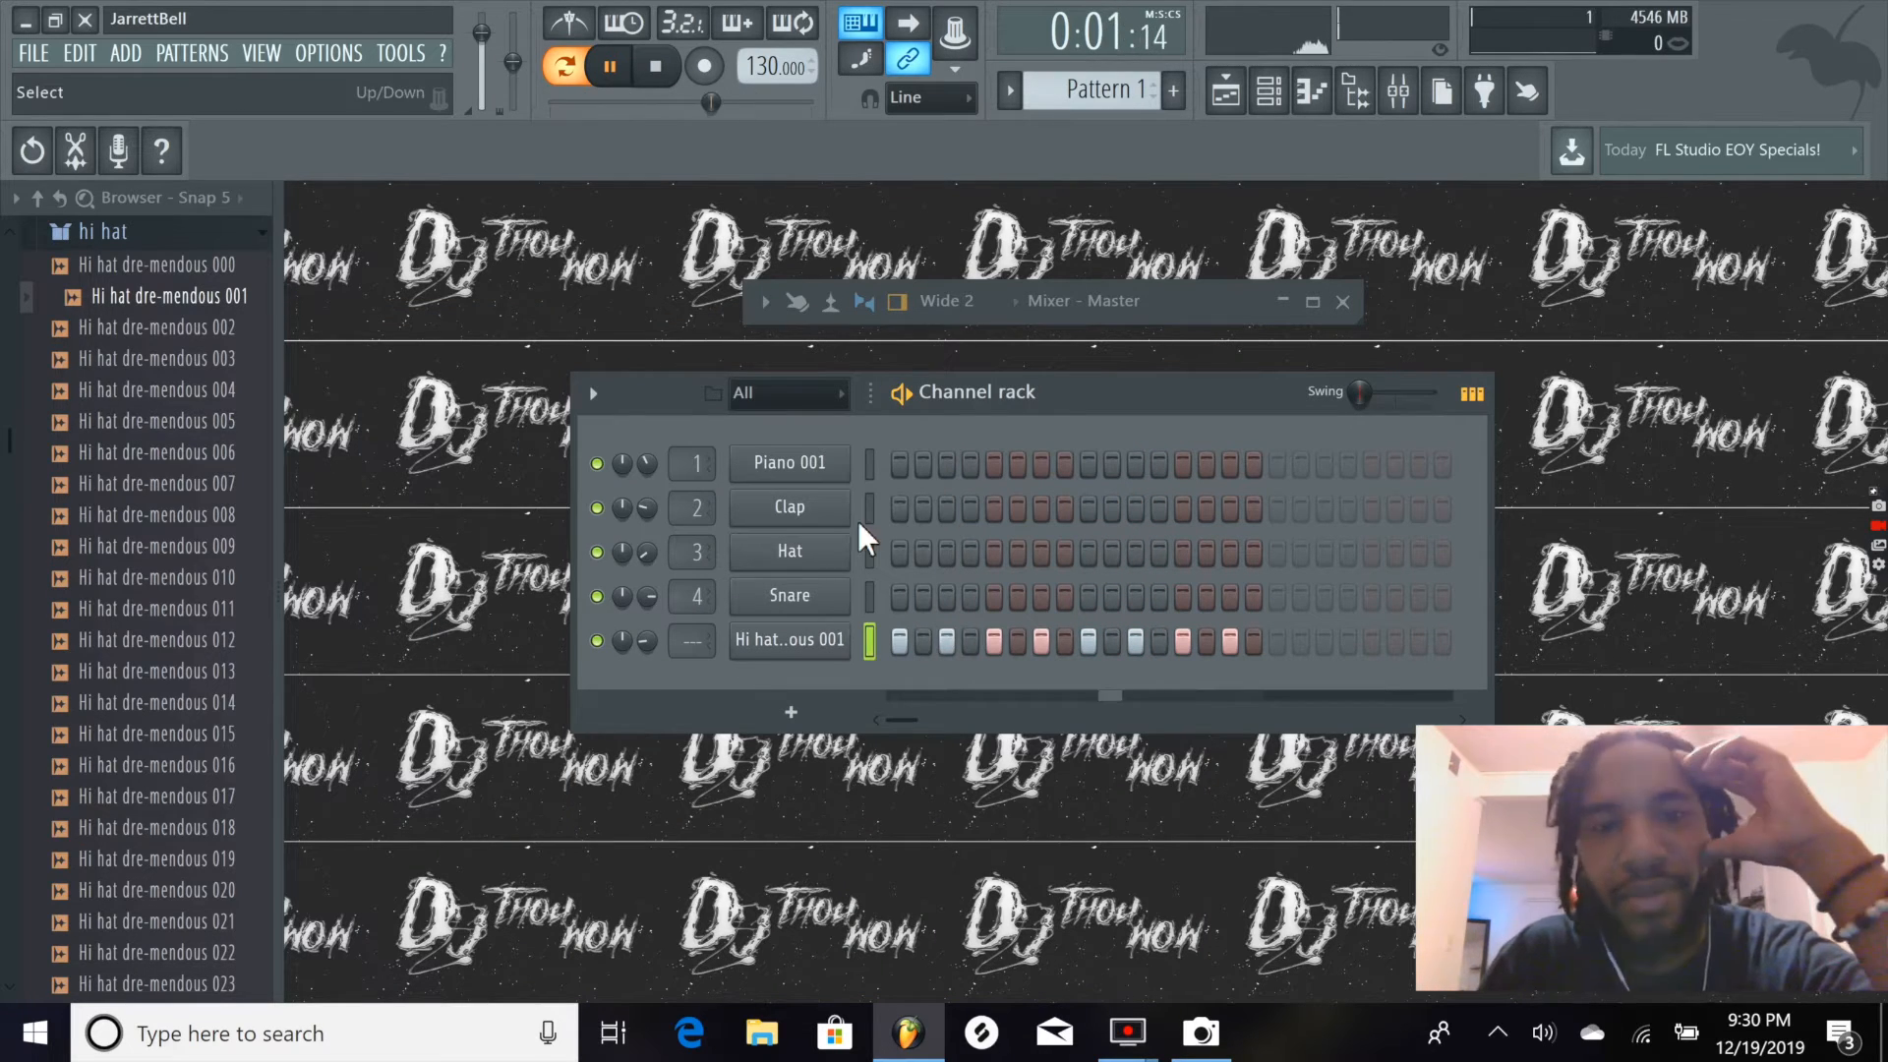
Try a Piano 001 note on step 1, stop playback, and clear the piano and hi hat steps
click(899, 463)
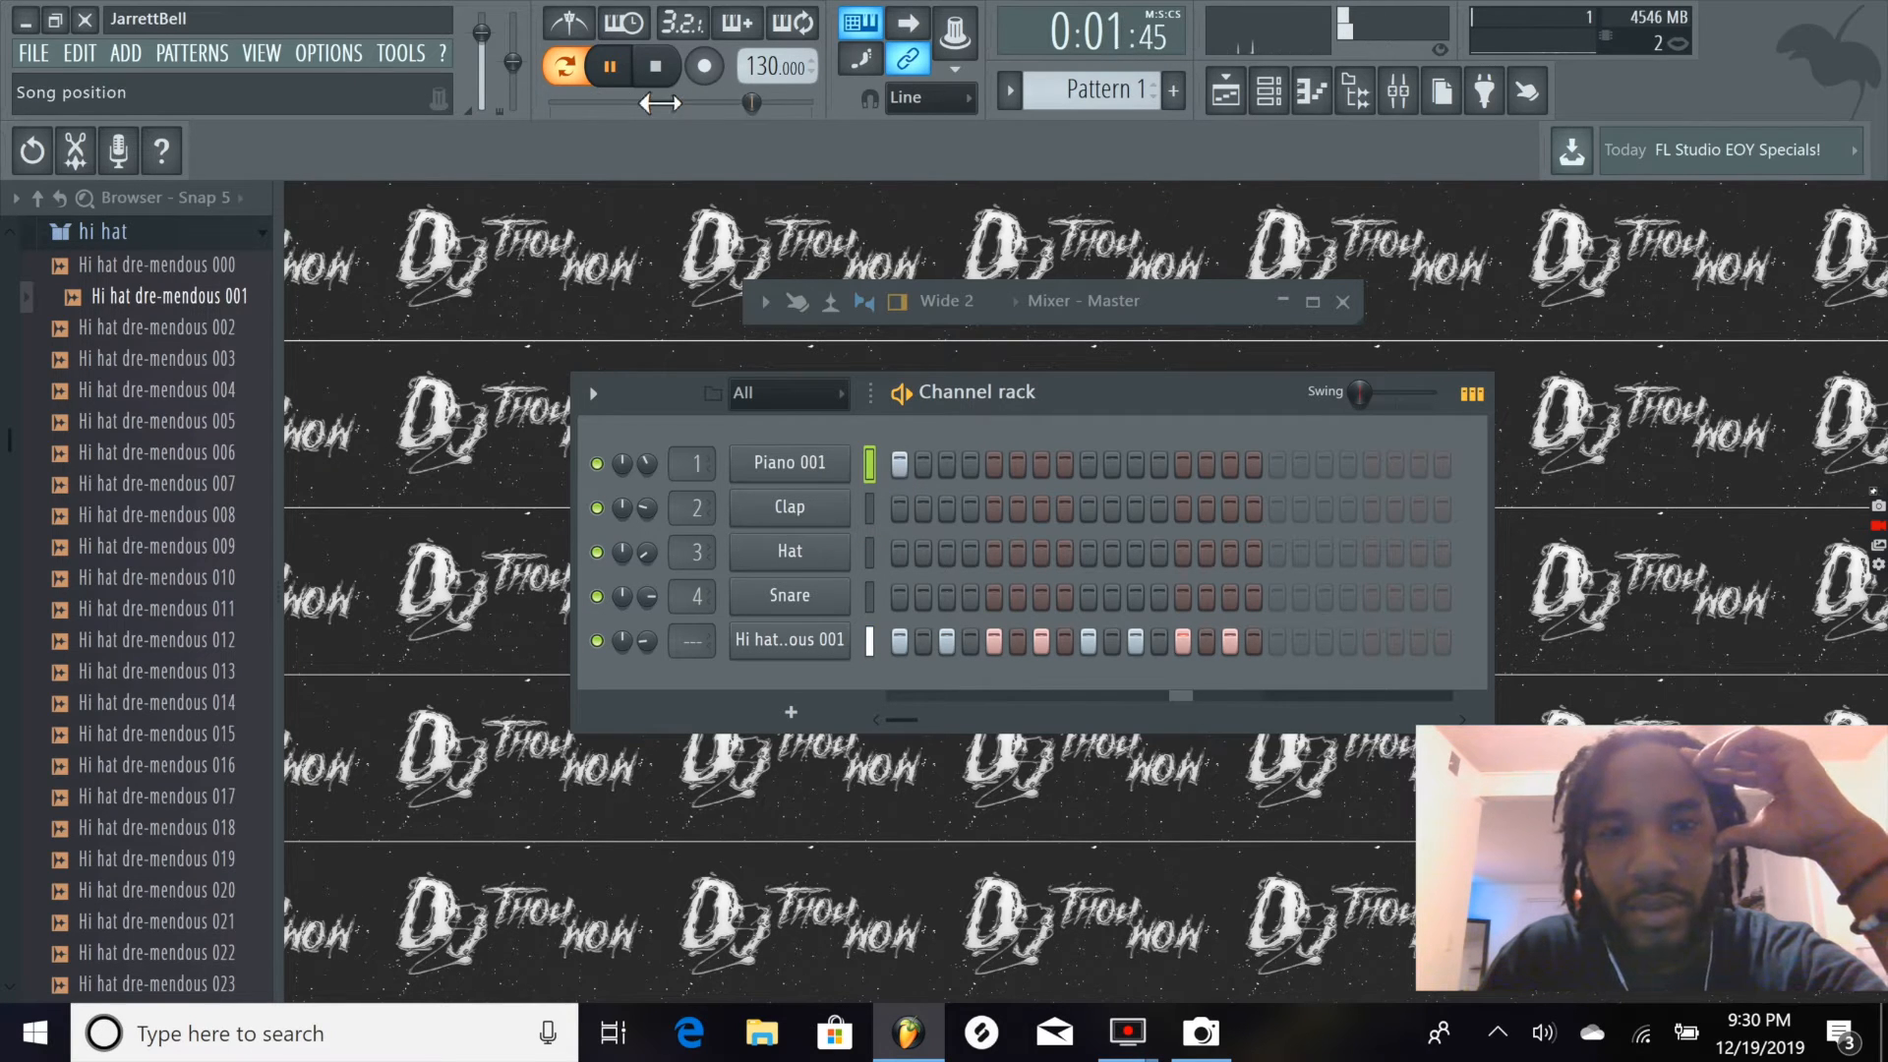
click(655, 69)
right_click(902, 469)
drag(899, 639, 1235, 645)
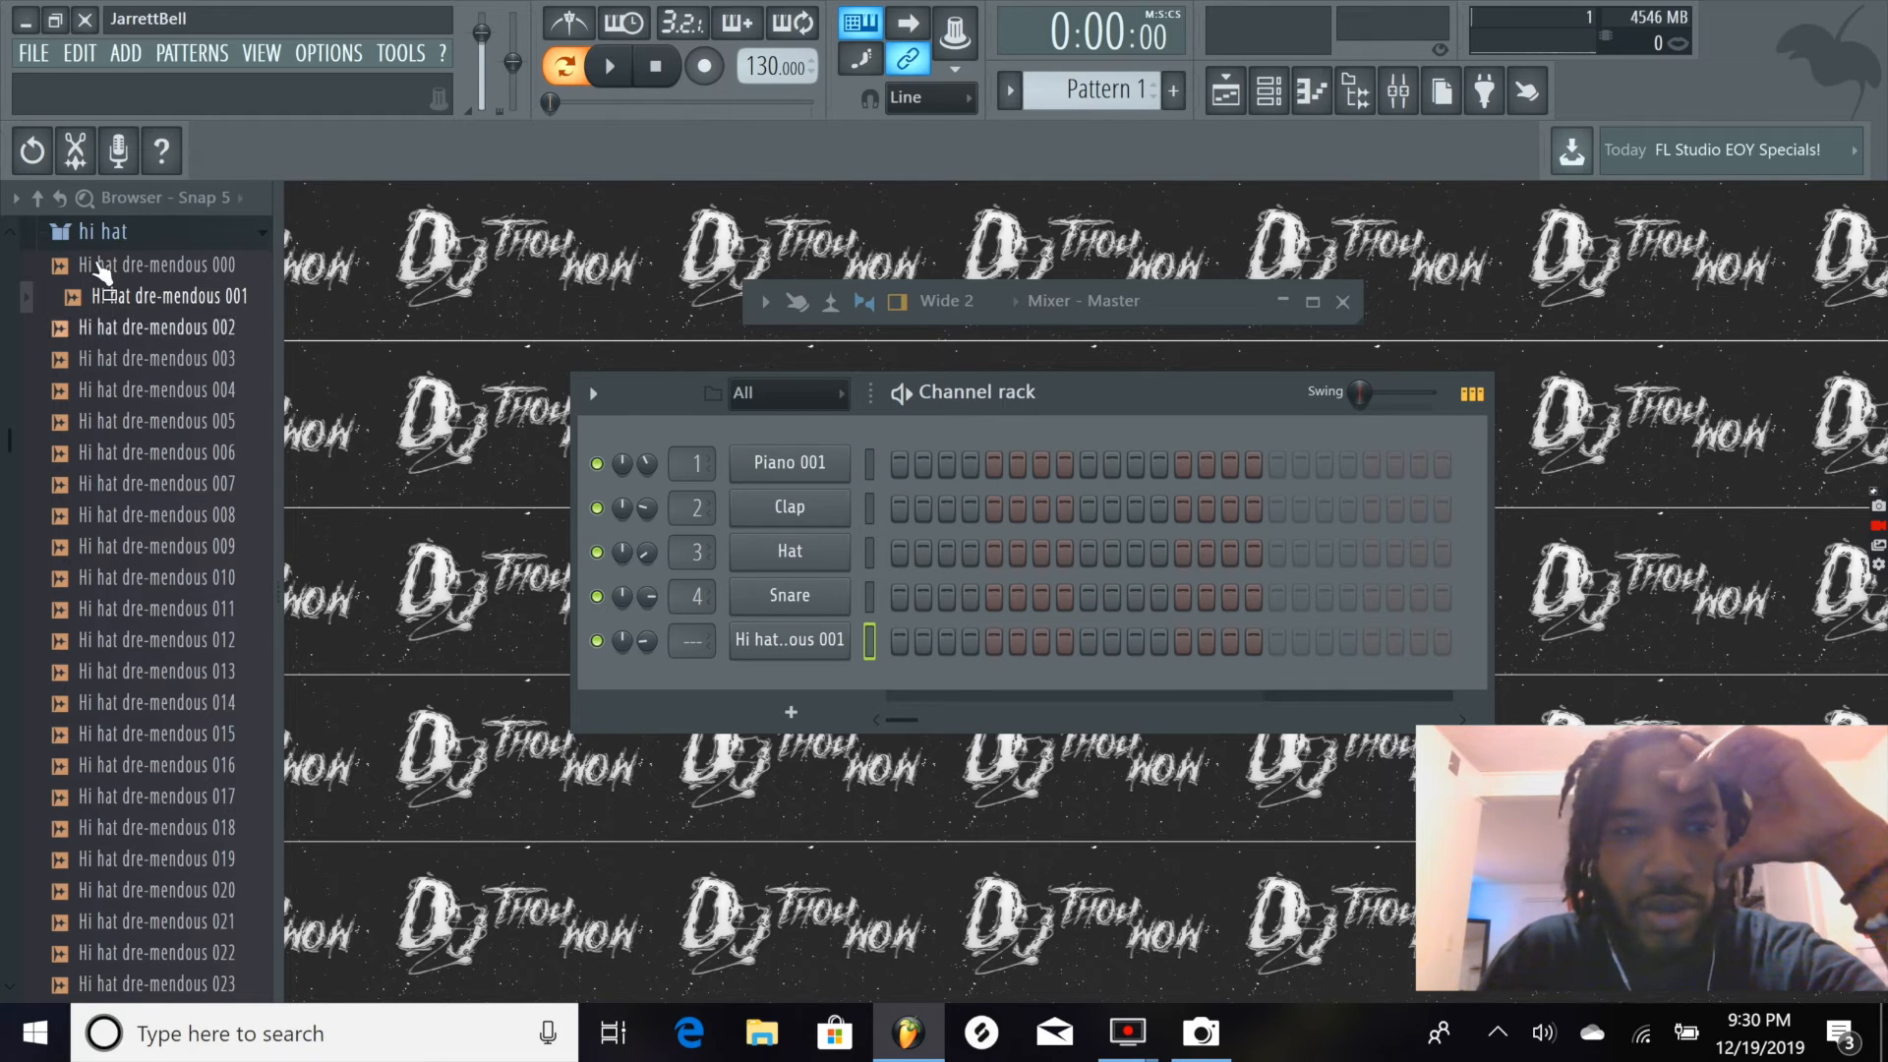
Collapse the hi hat pack, and play the pattern with a Clap hit on step 9
click(110, 232)
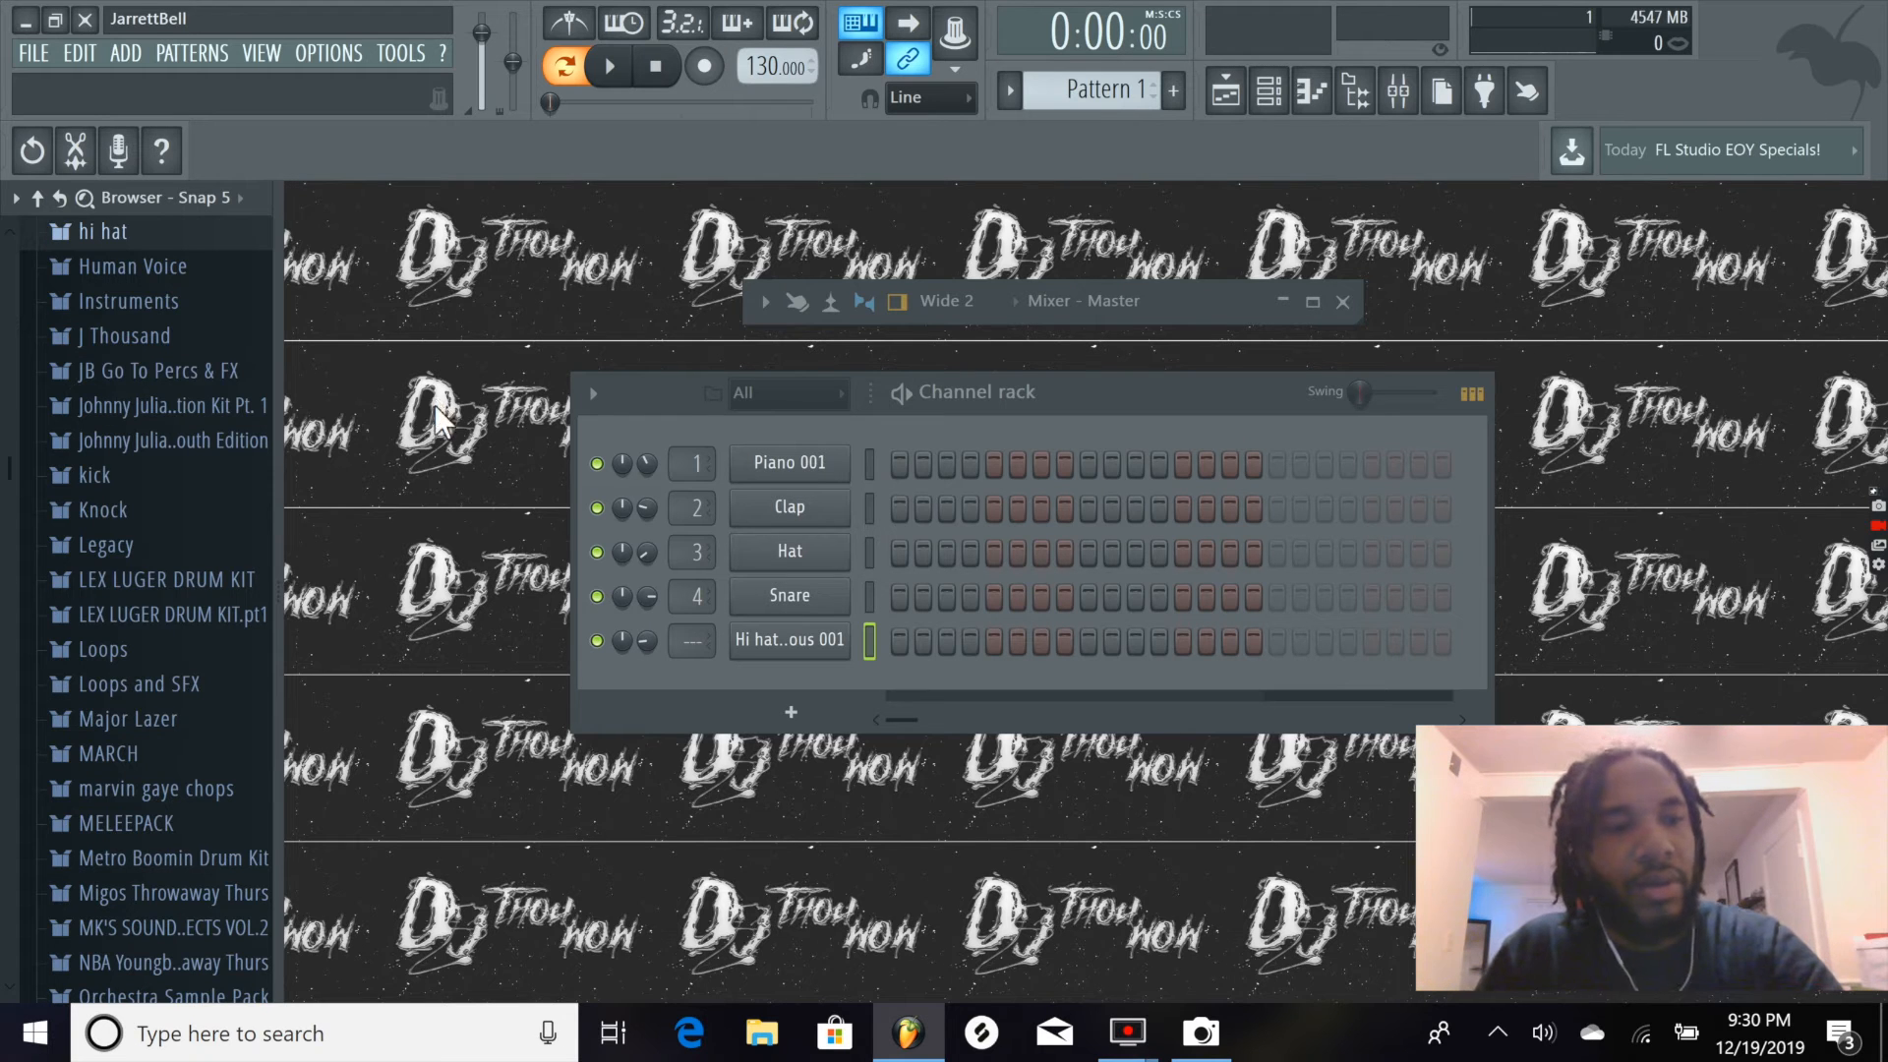
click(836, 553)
click(1267, 490)
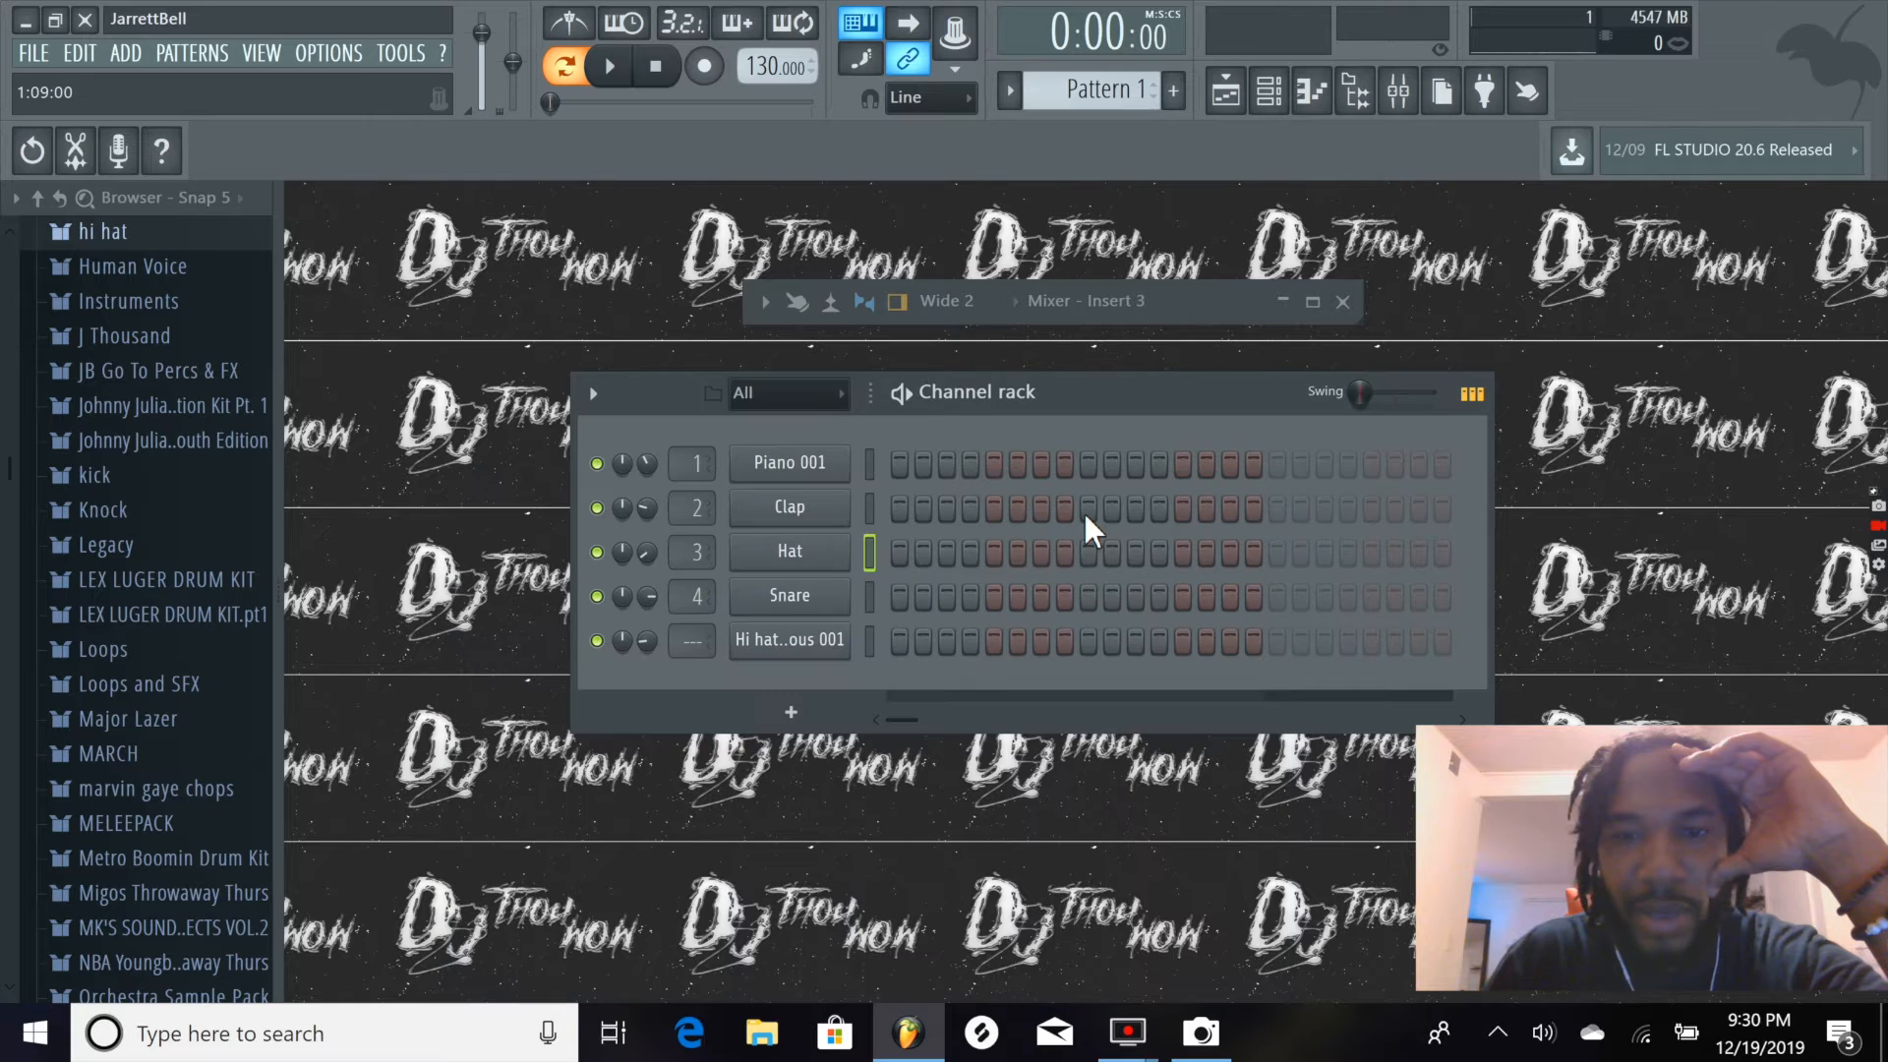
click(900, 394)
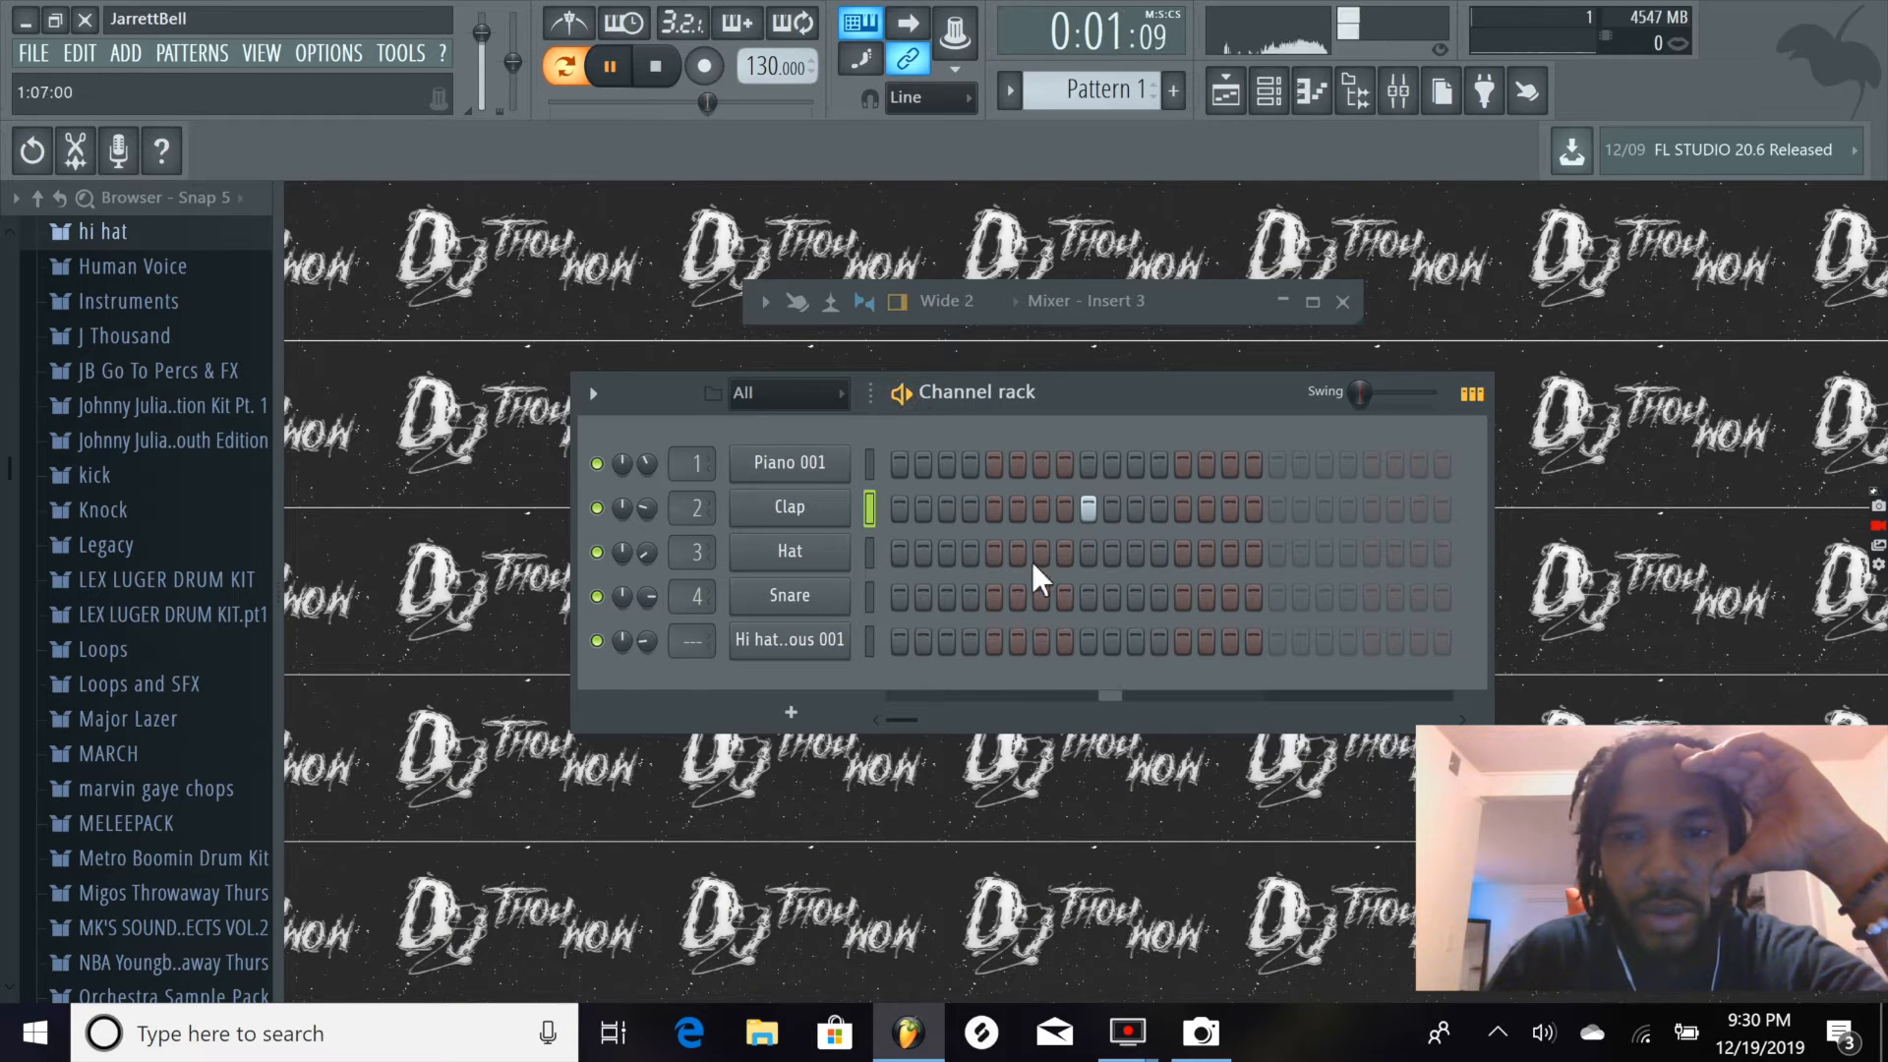
Fill every 4 steps of the Hat channel and every 2 steps of the Hi hat dre-mendous 001 channel
right_click(845, 543)
click(1130, 675)
right_click(786, 555)
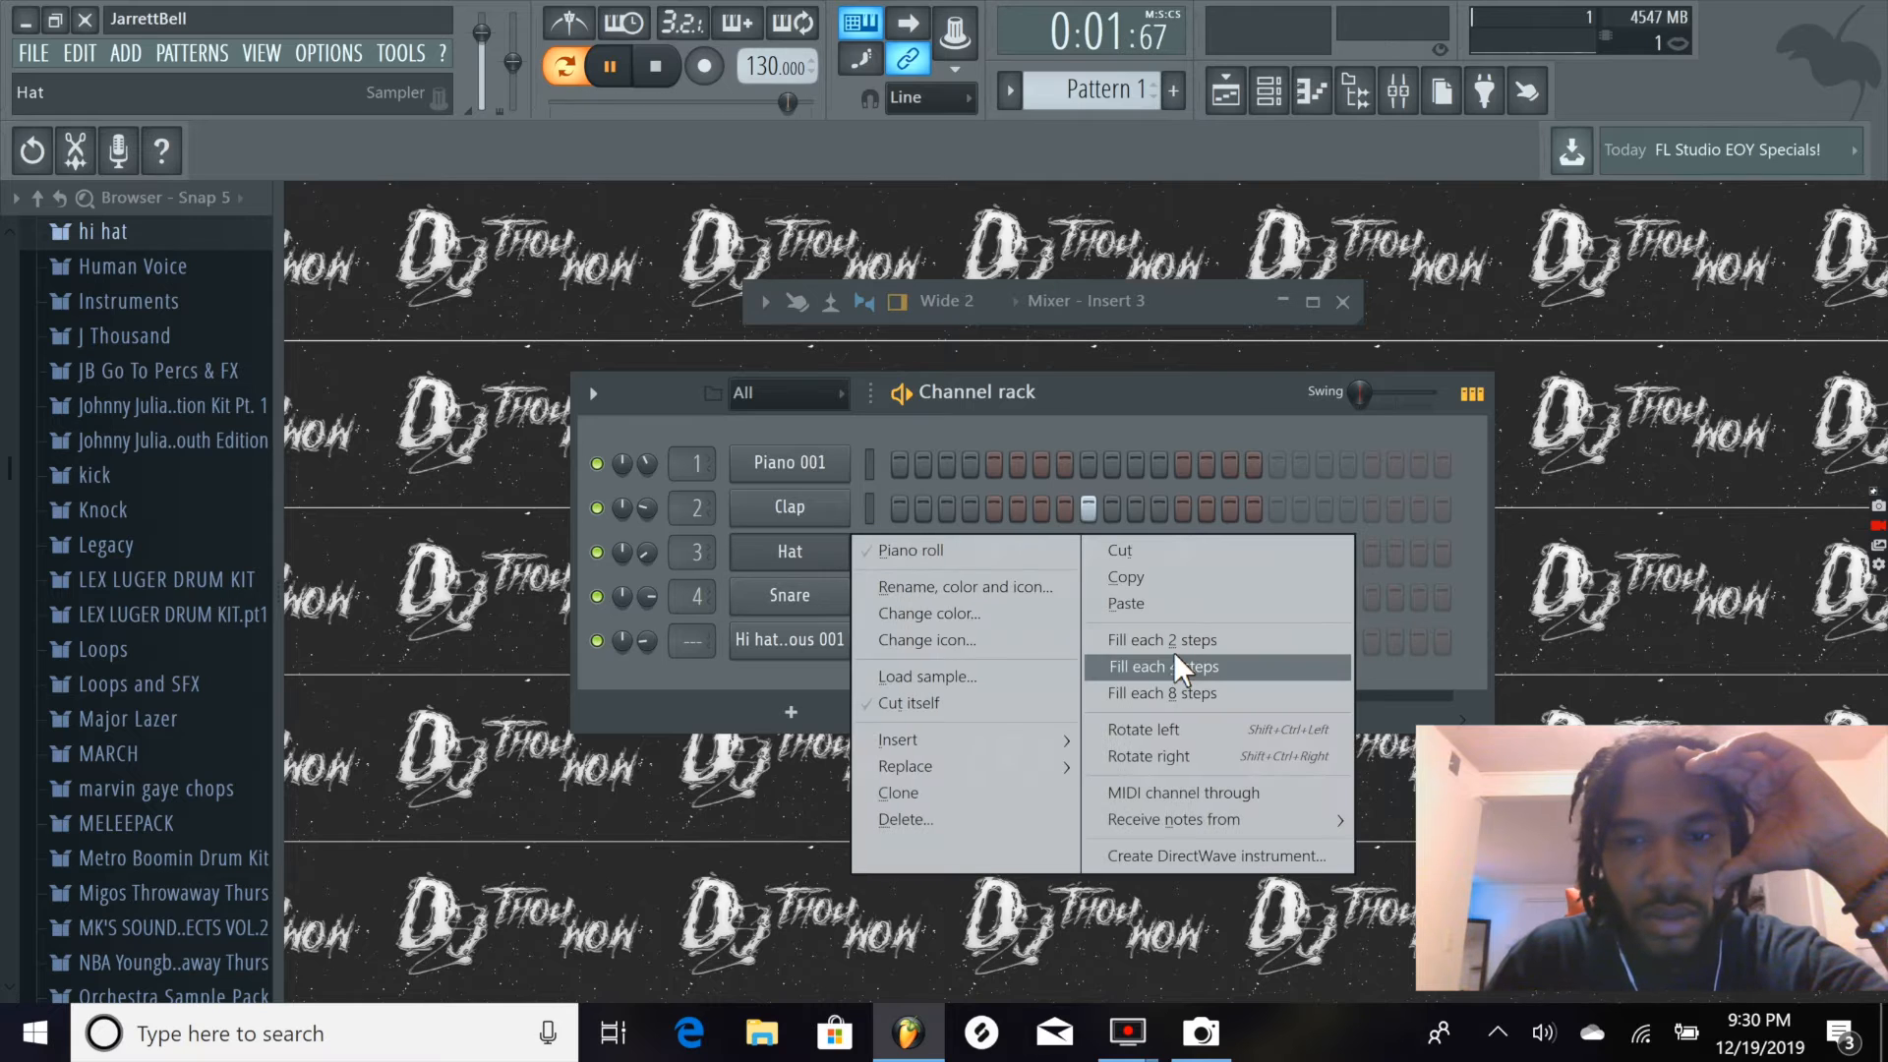
click(1150, 652)
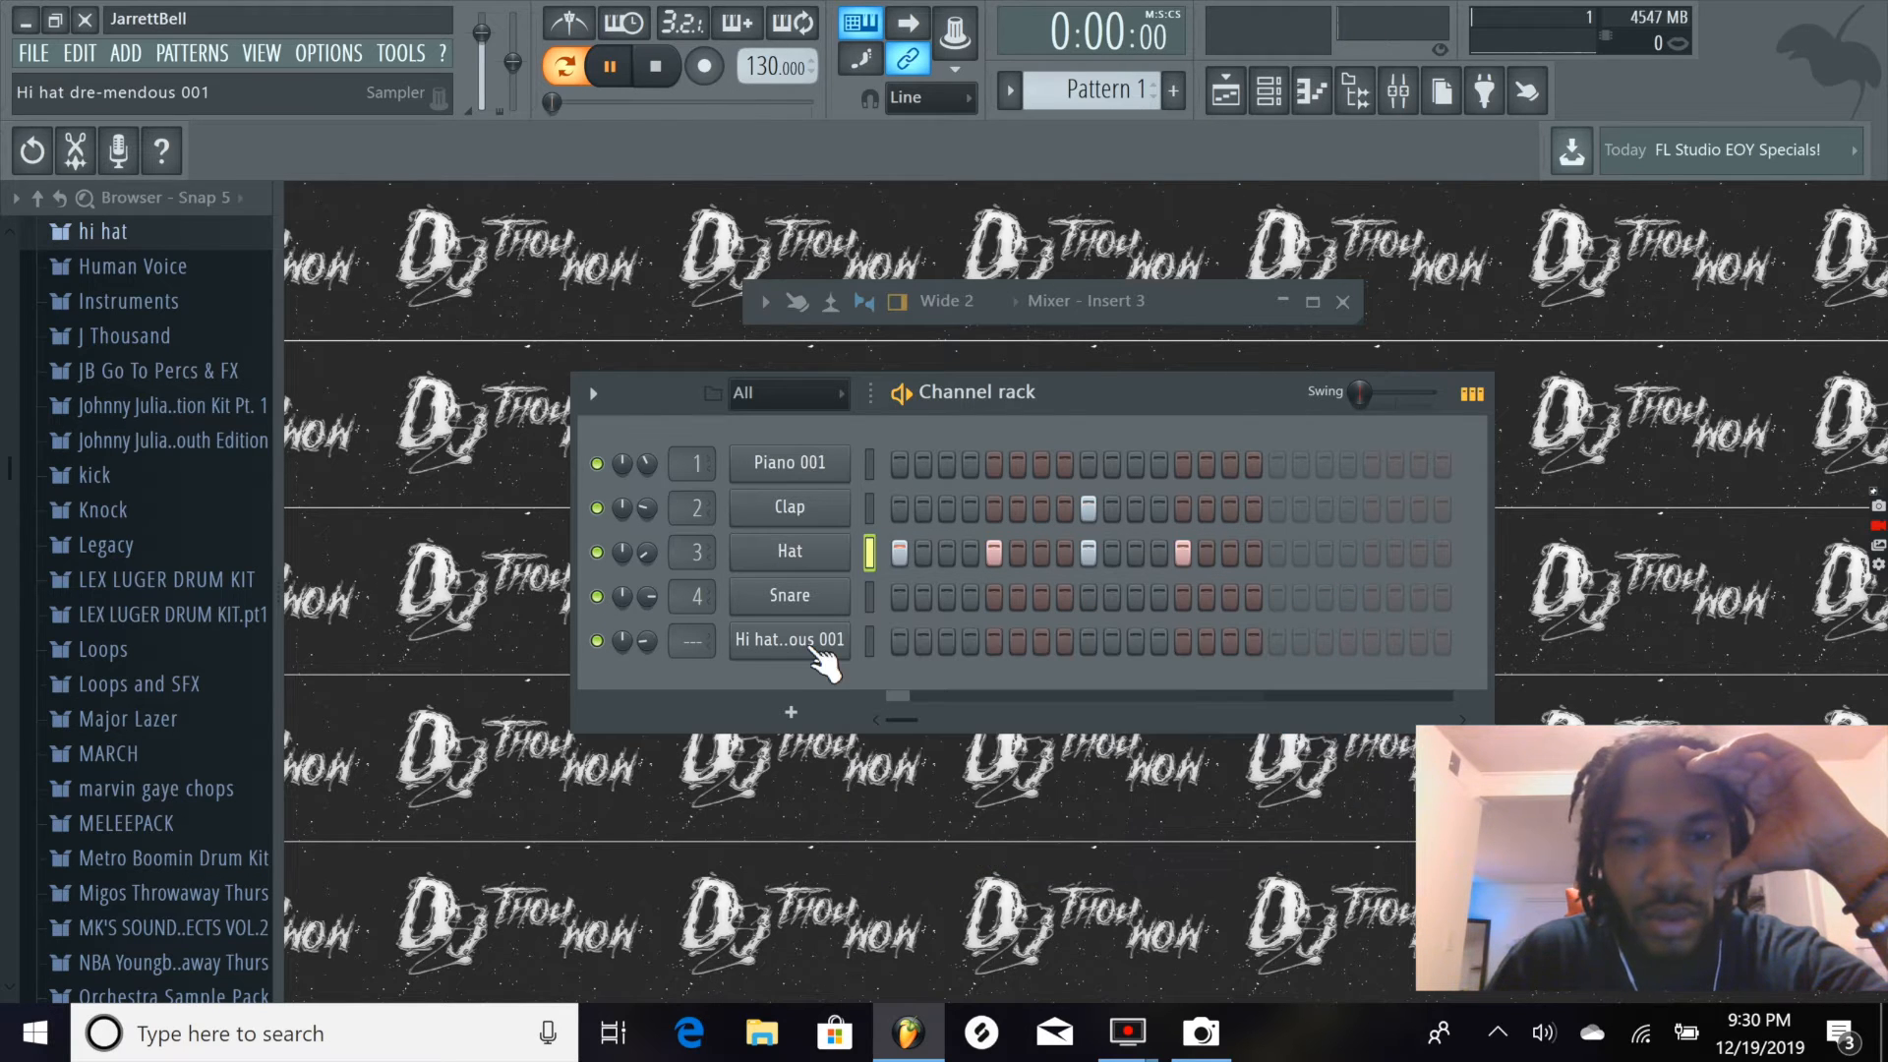
right_click(826, 647)
click(1106, 726)
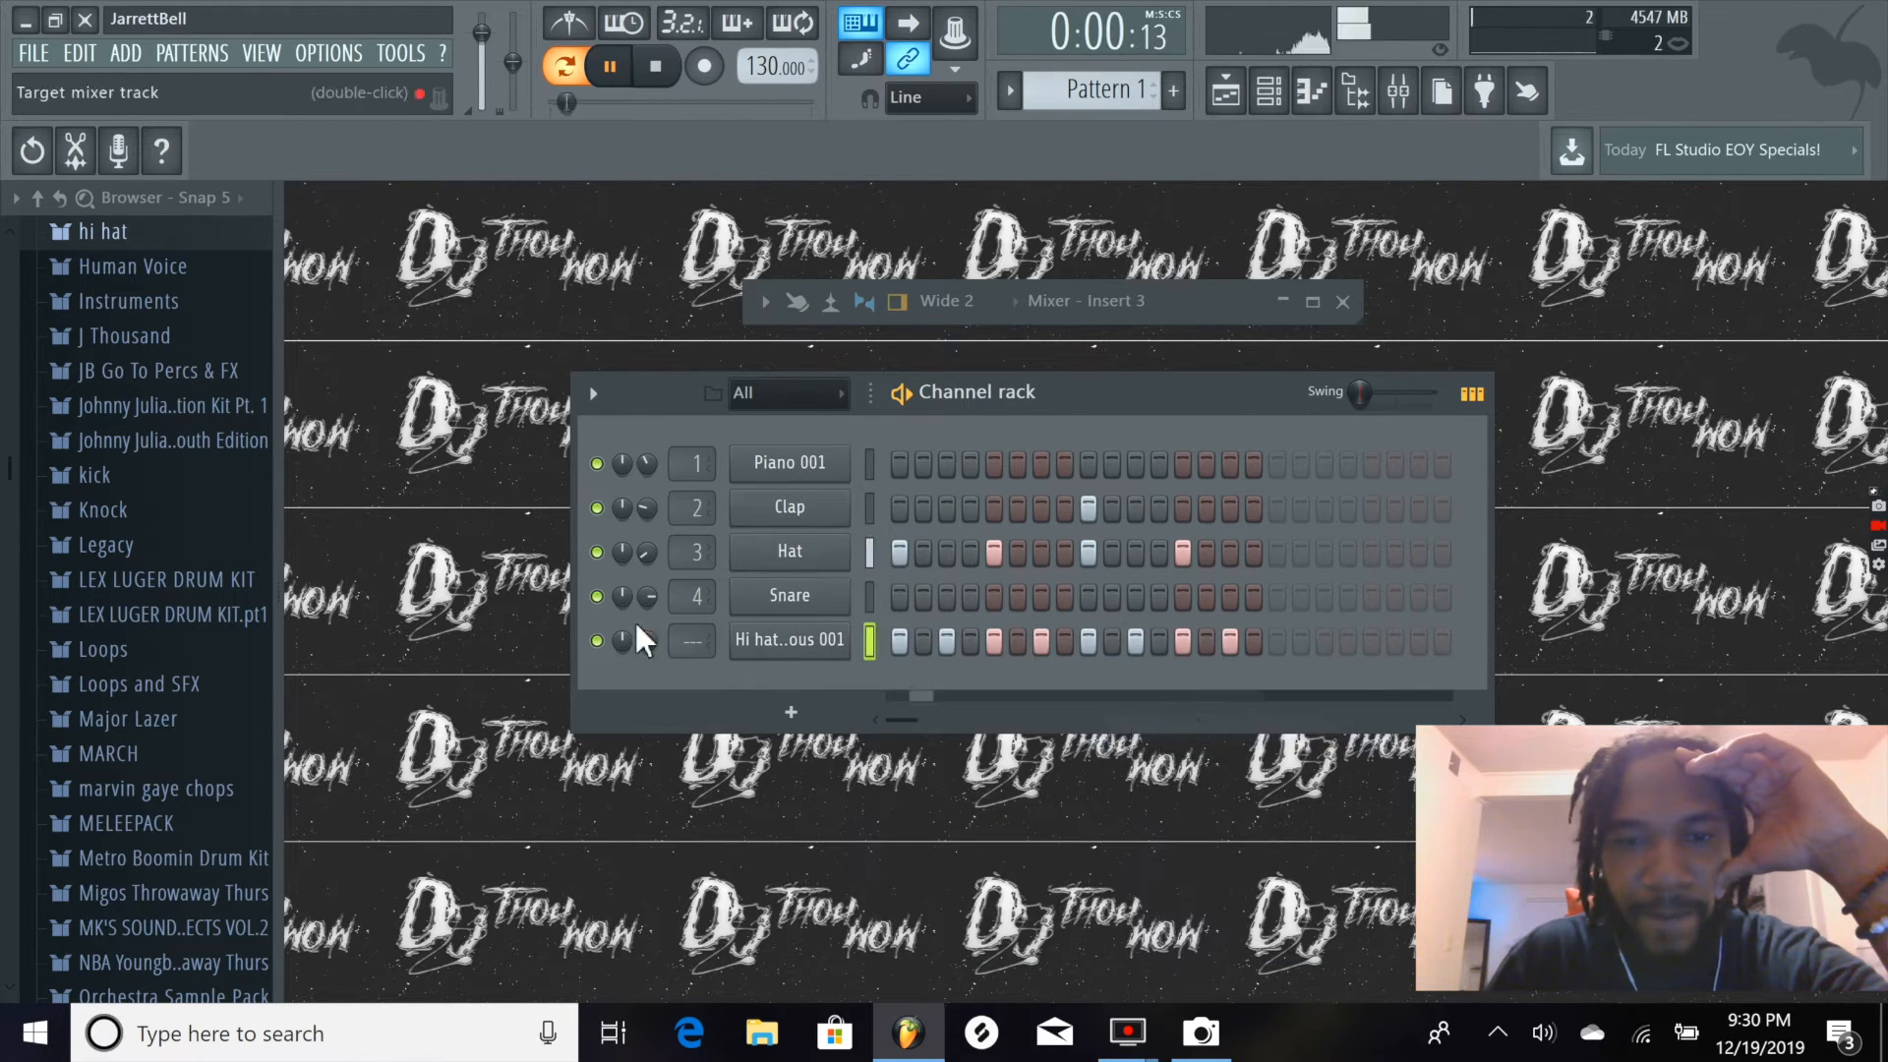
Lower the Hi hat dre-mendous 001 channel's volume, turn off Reverse for its sample, and stop playback
drag(636, 626, 636, 621)
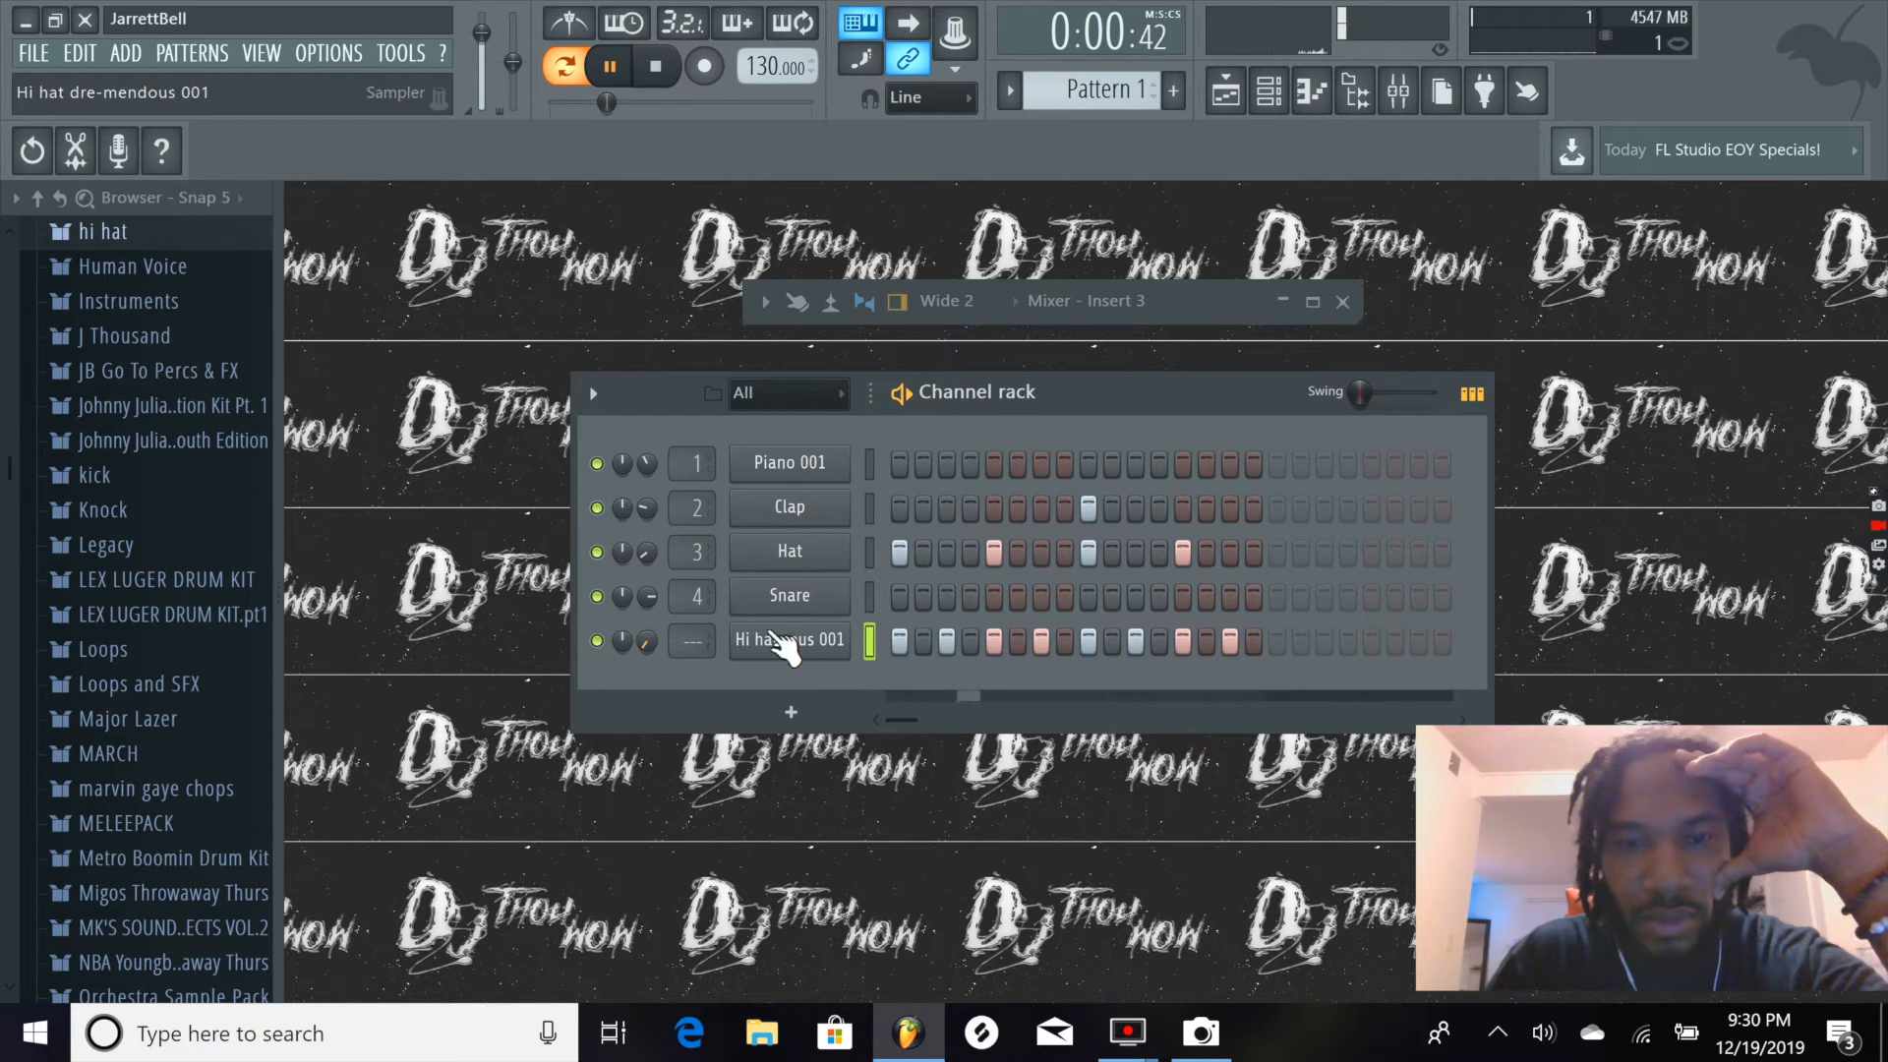
right_click(835, 640)
click(781, 647)
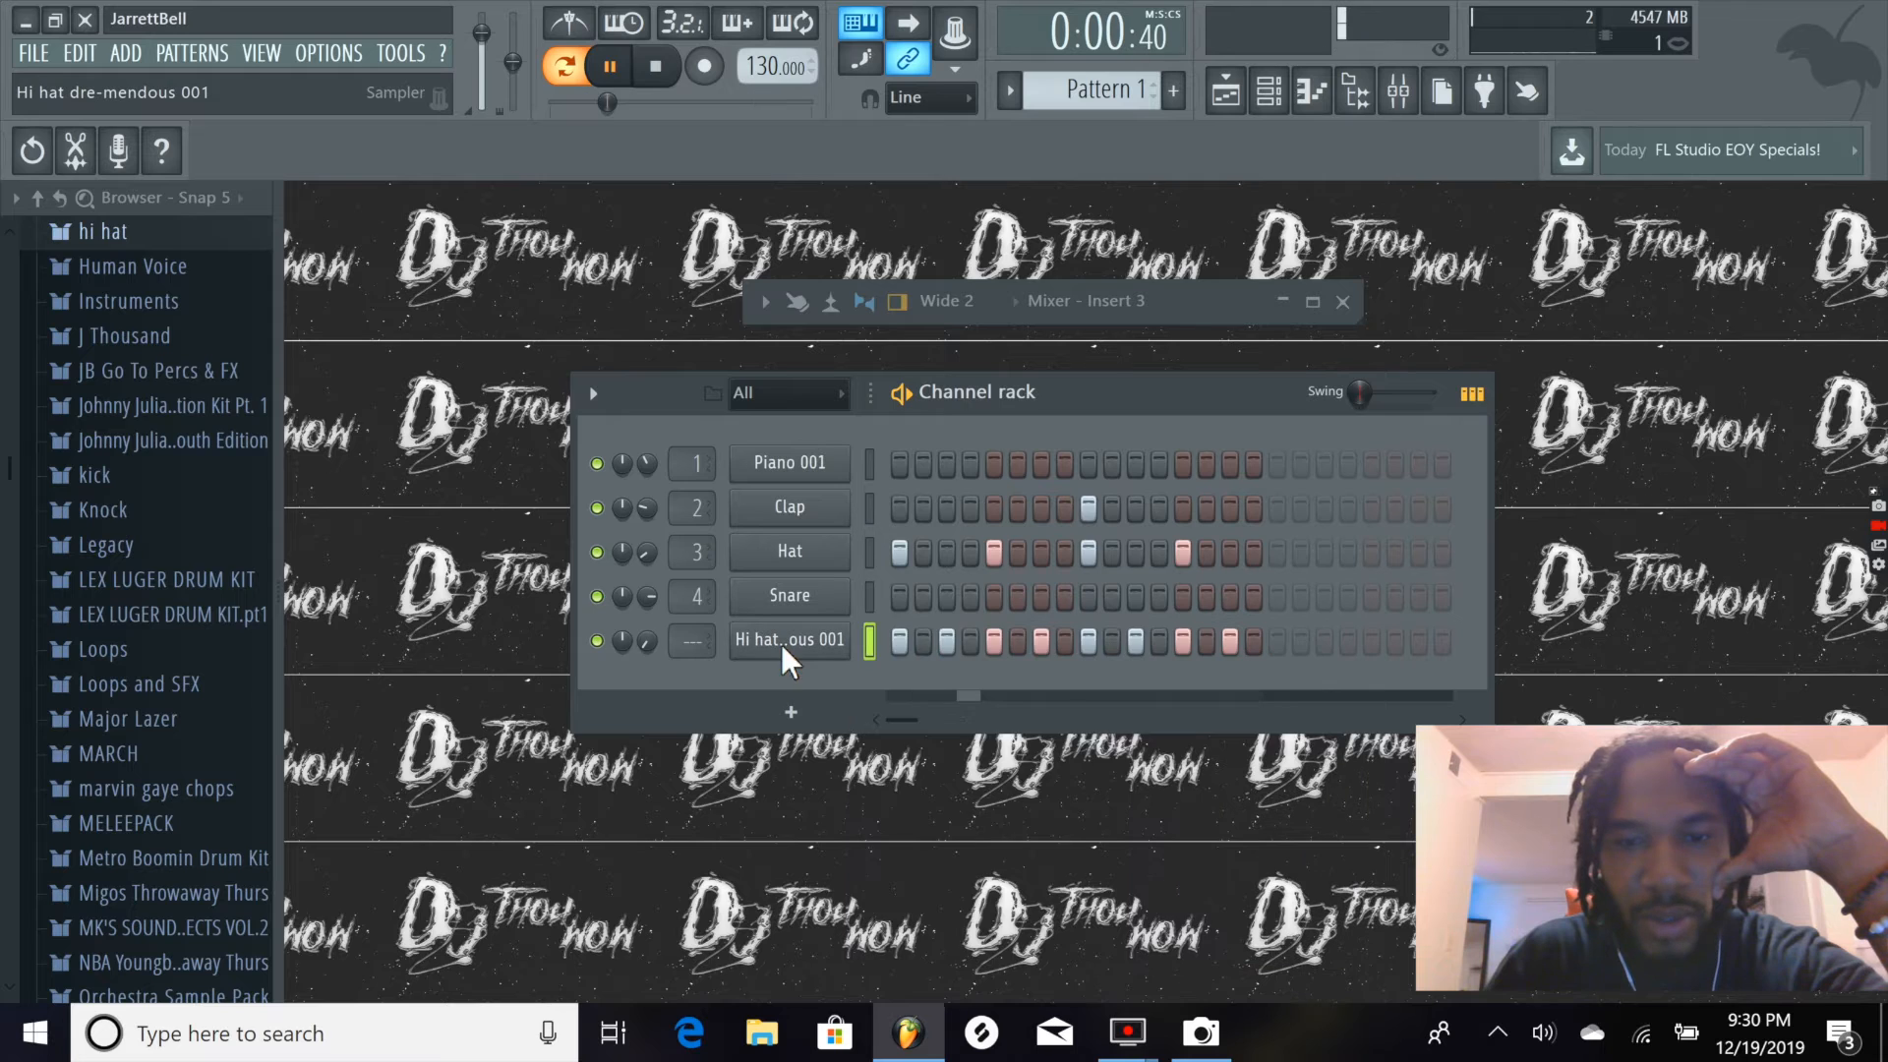
click(780, 643)
click(806, 665)
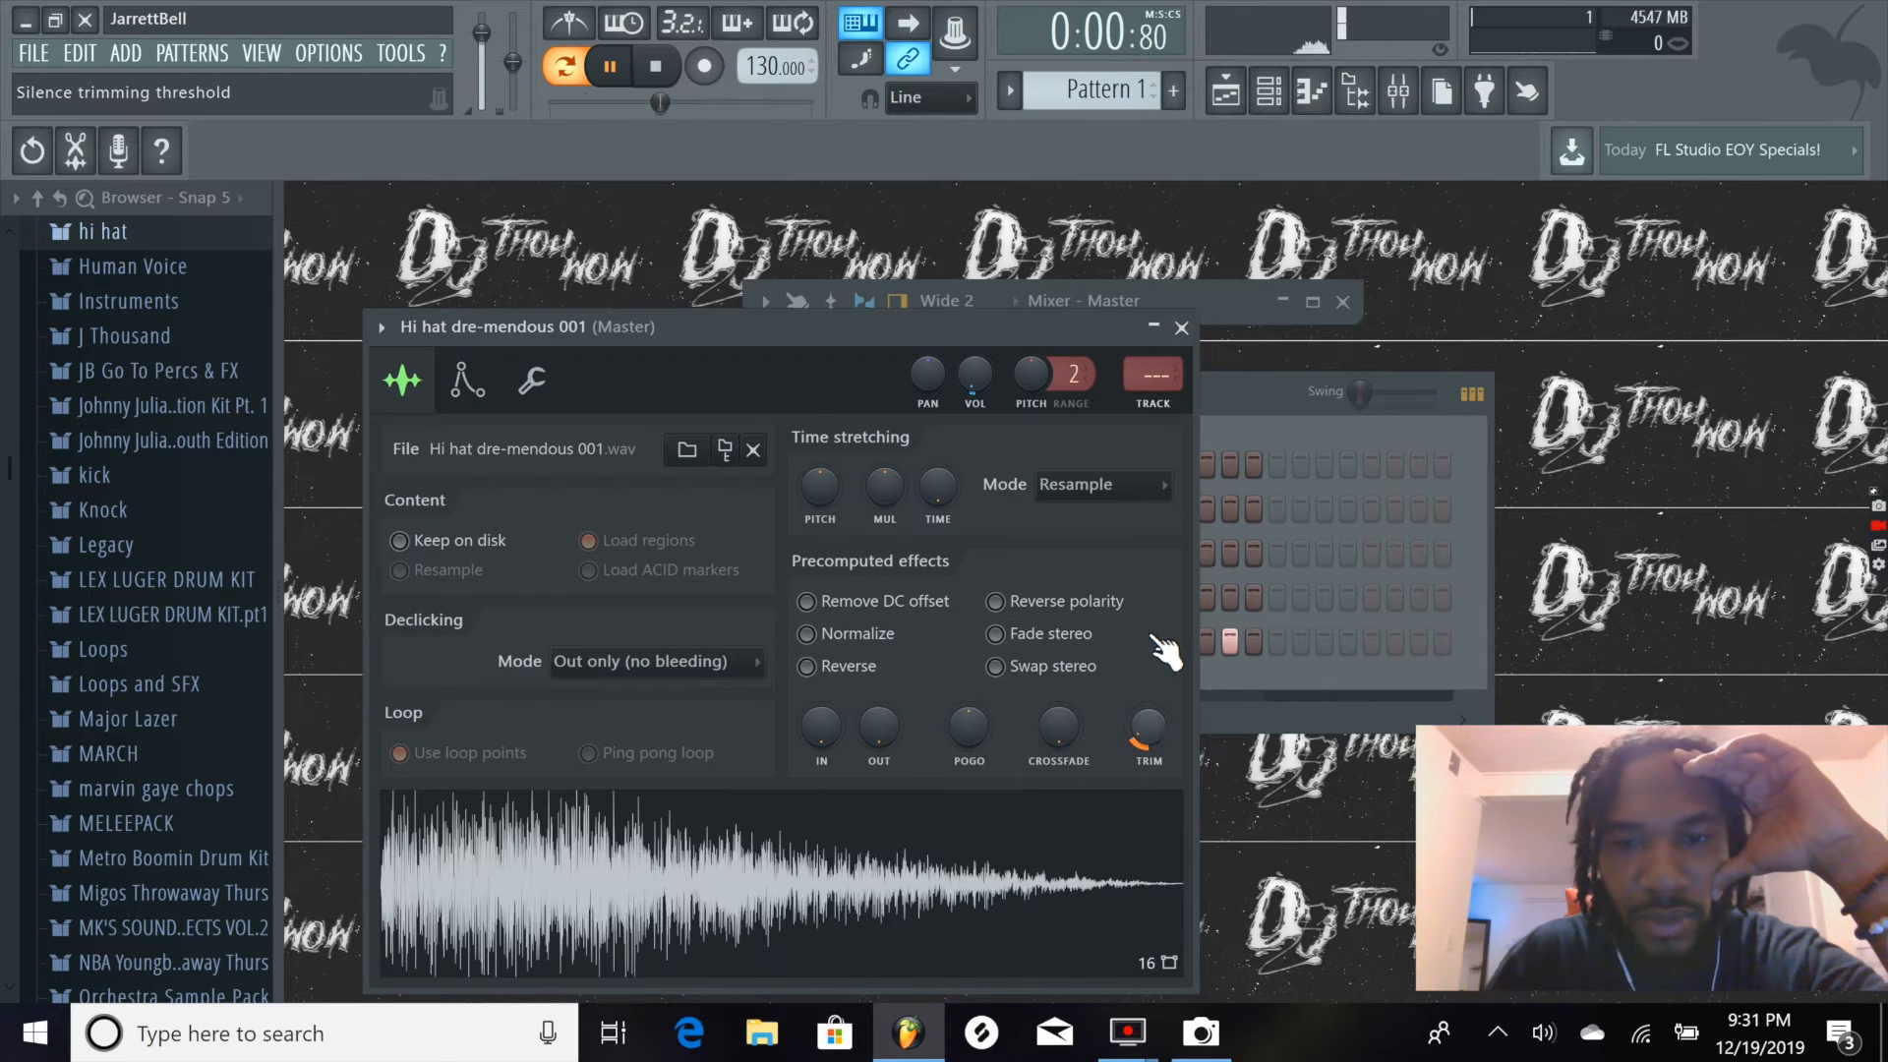
click(1181, 327)
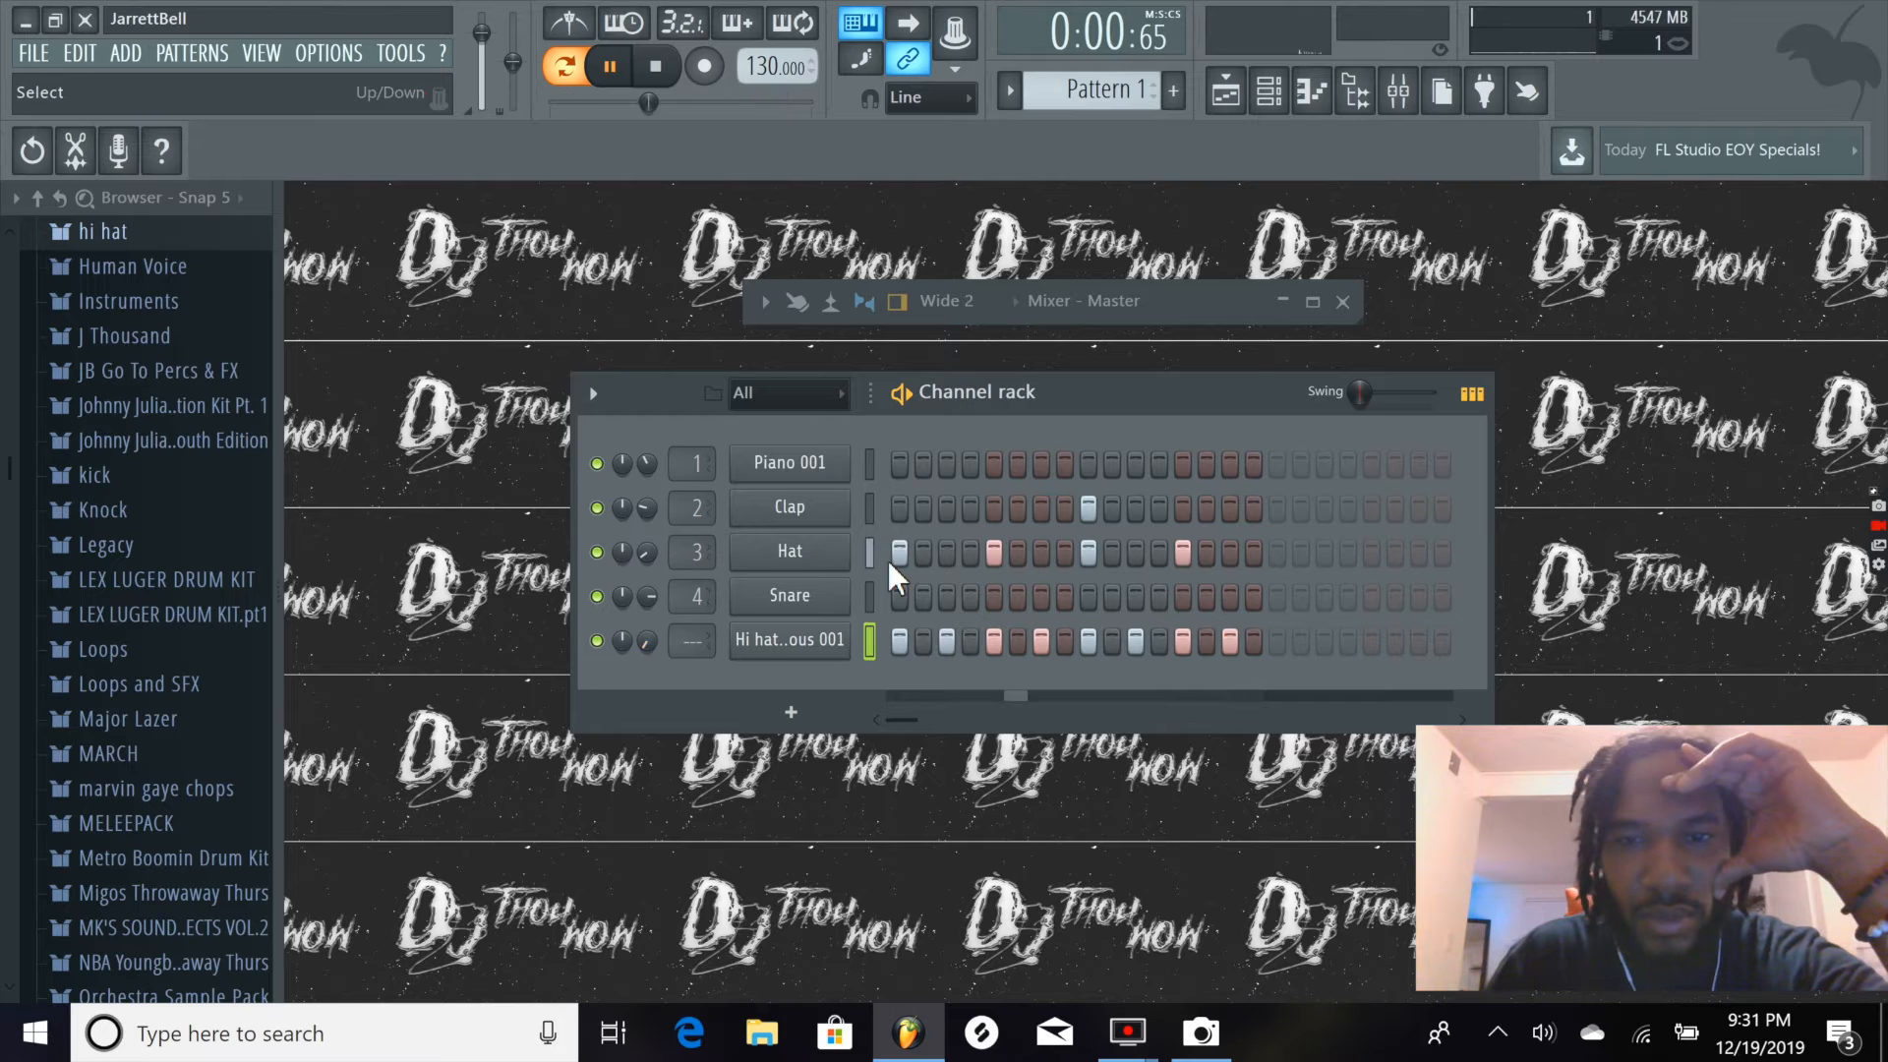
click(654, 69)
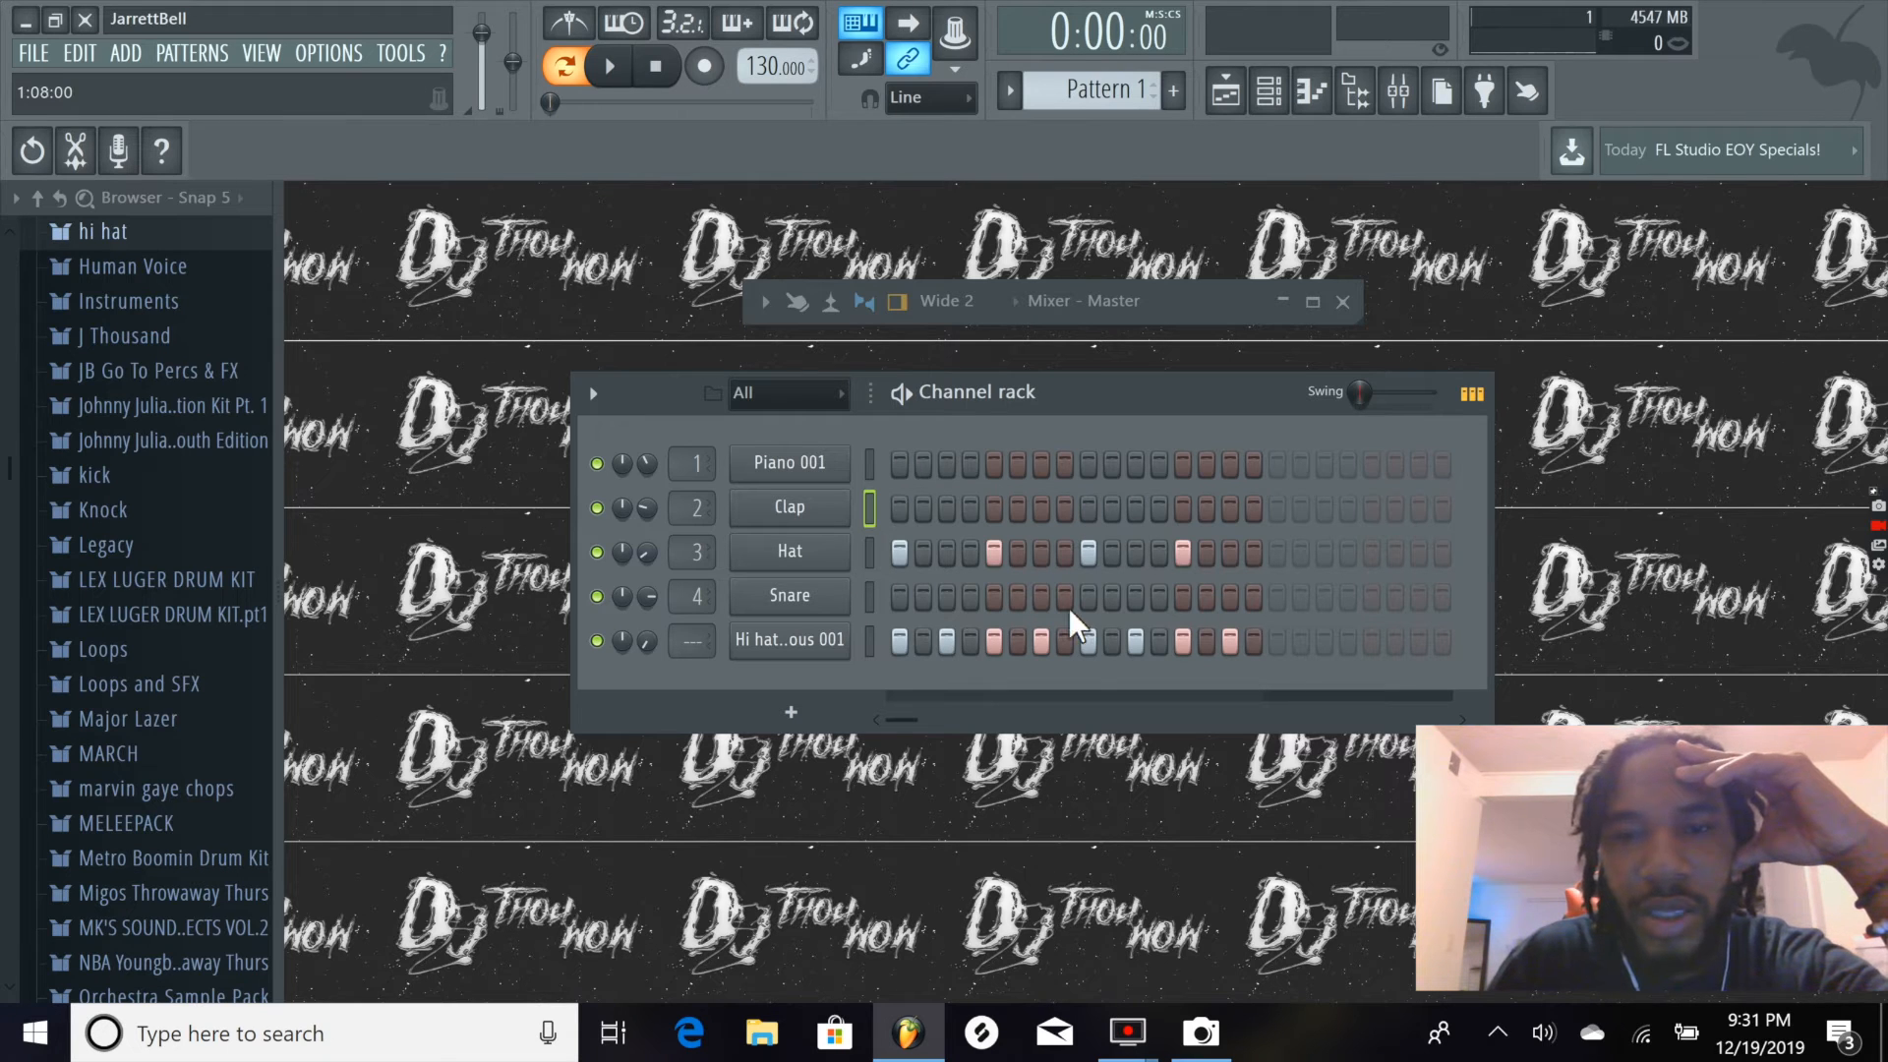
Clear all the steps of the Hi hat dre-mendous 001 and Hat channels and shift the Channel rack slightly
drag(1235, 635, 831, 615)
drag(899, 551, 1232, 548)
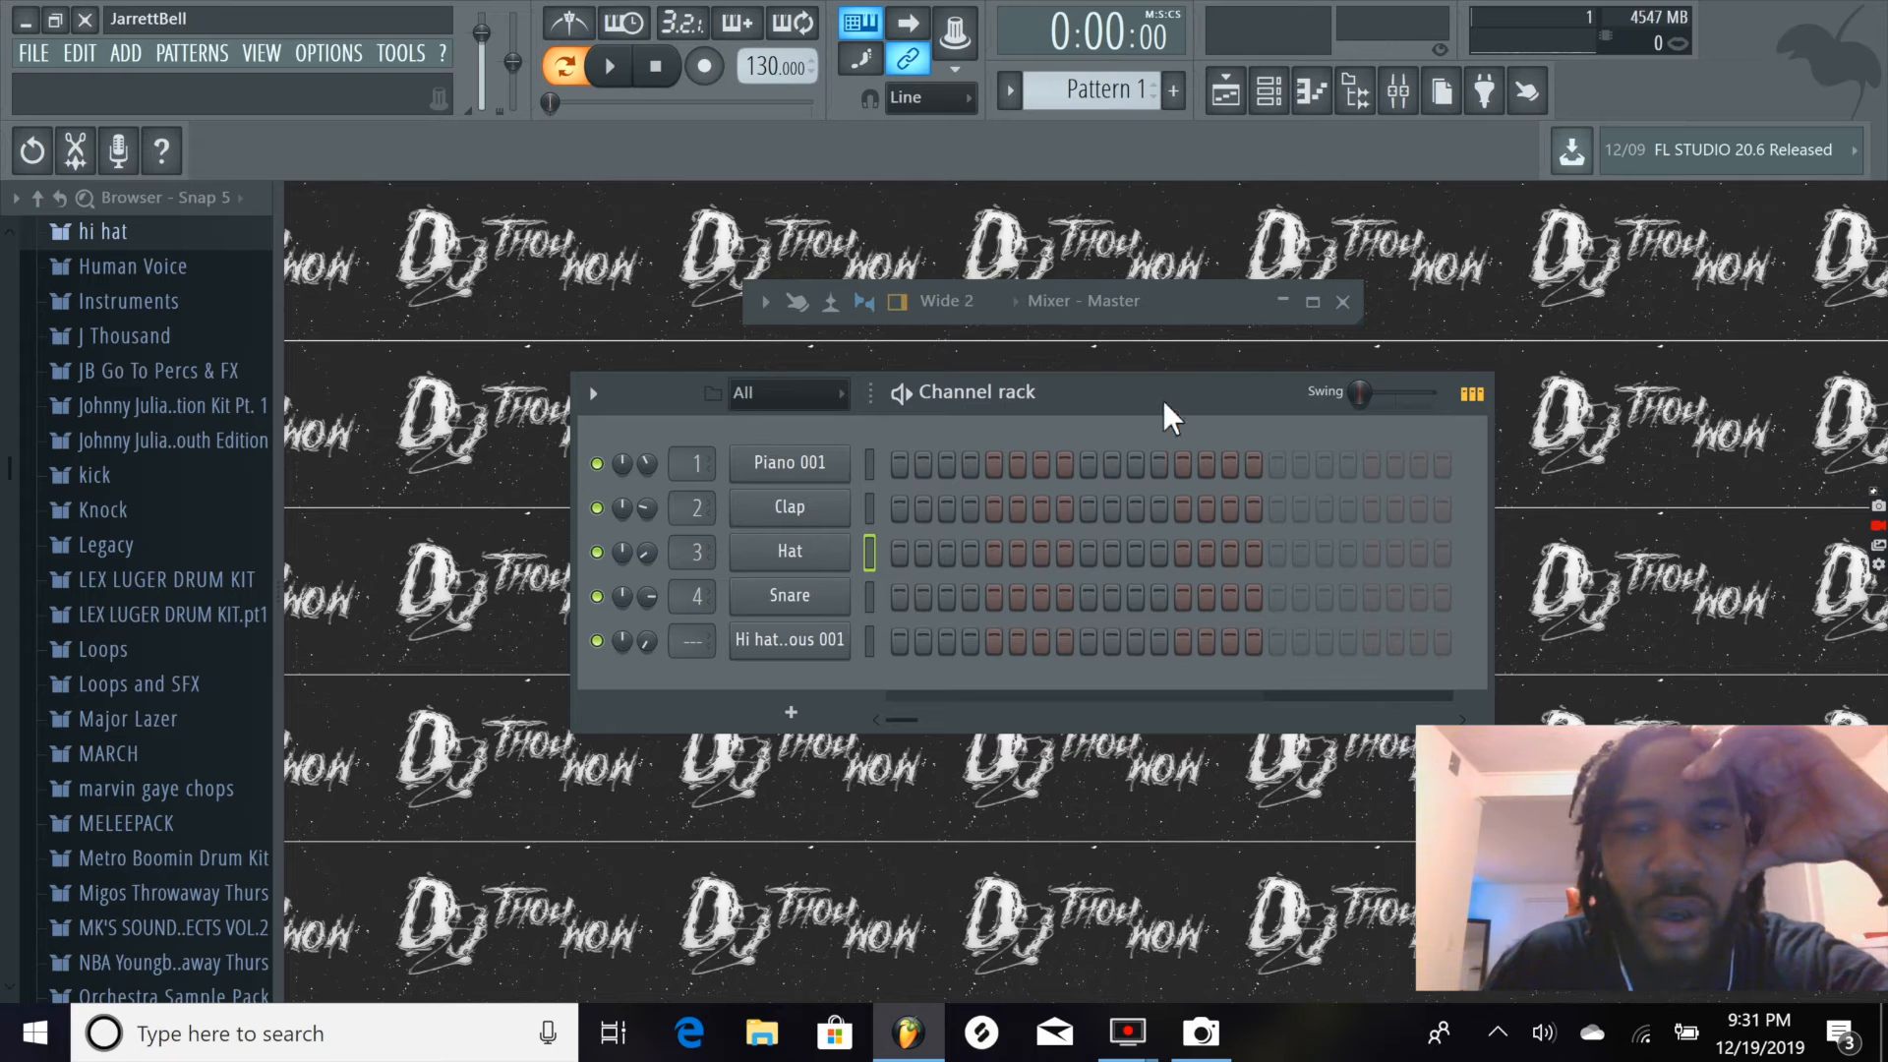
mouse_move(1225, 398)
mouse_down()
mouse_move(1190, 404)
mouse_move(1223, 385)
mouse_move(1261, 407)
mouse_up()
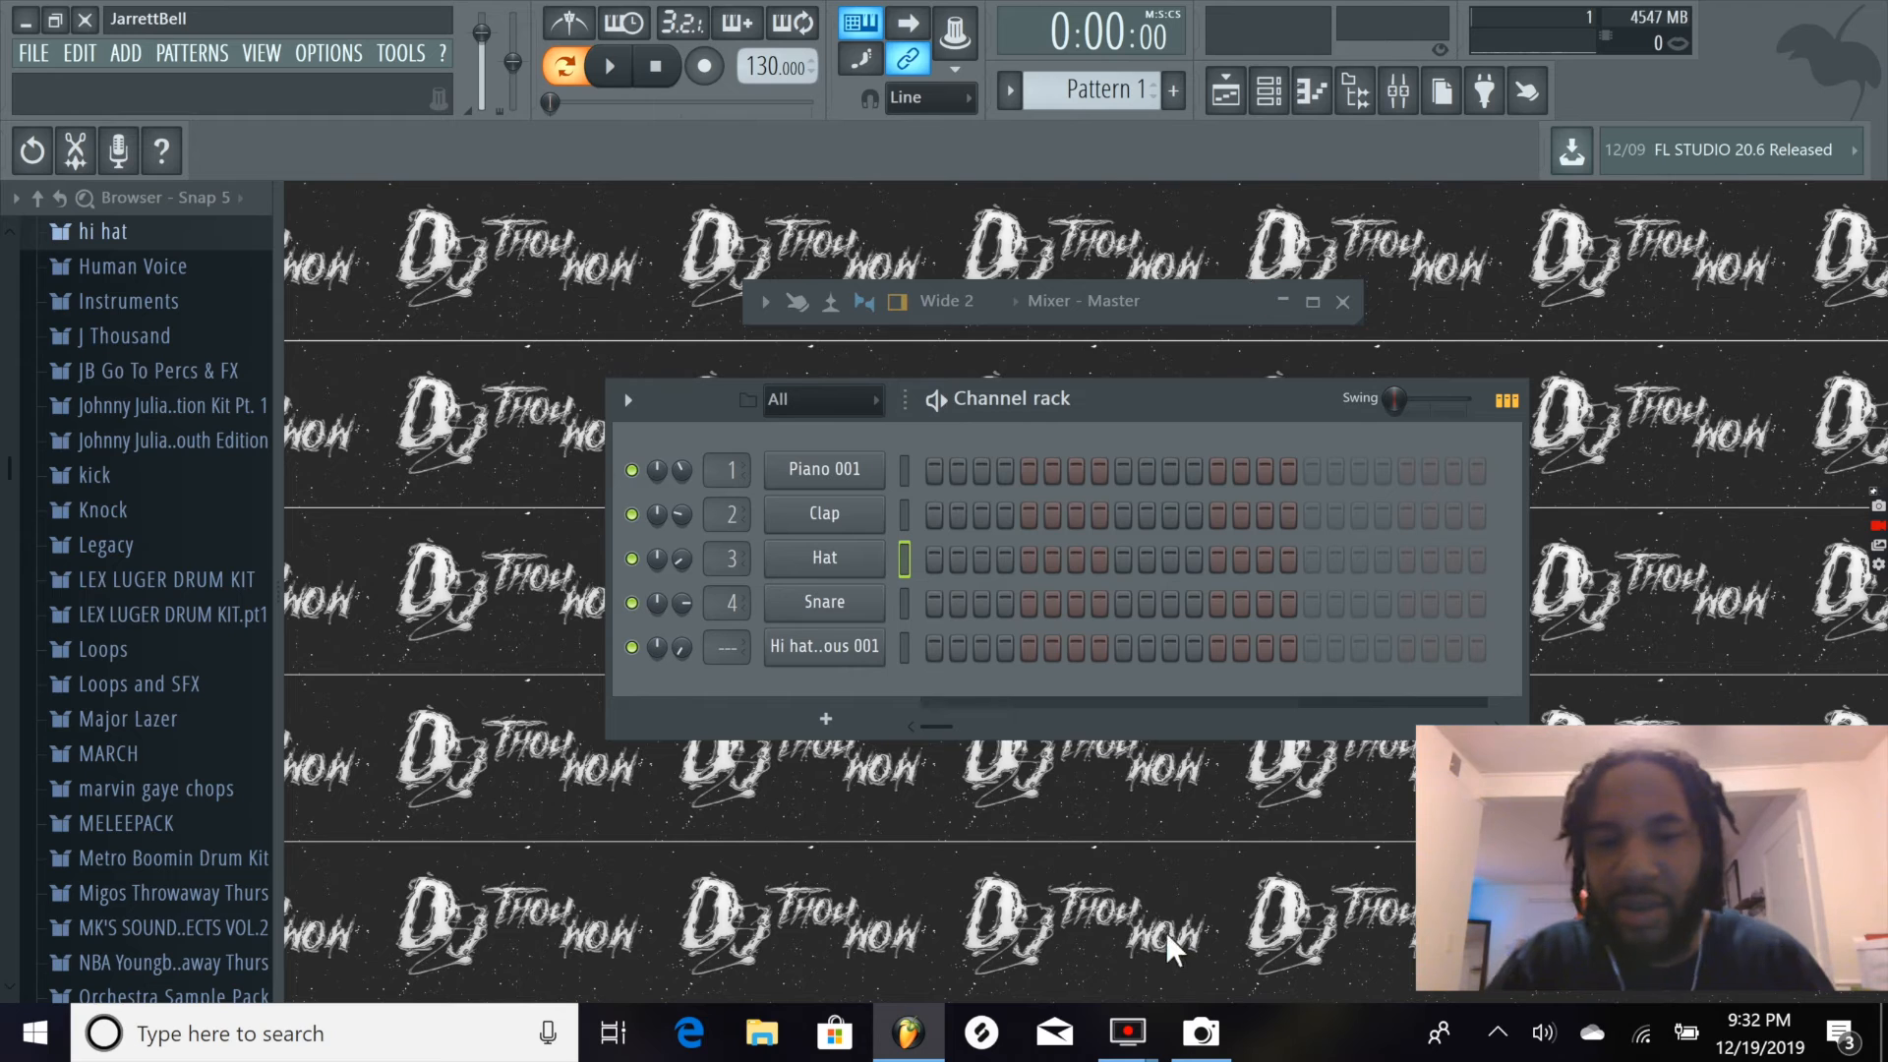
click(1198, 1032)
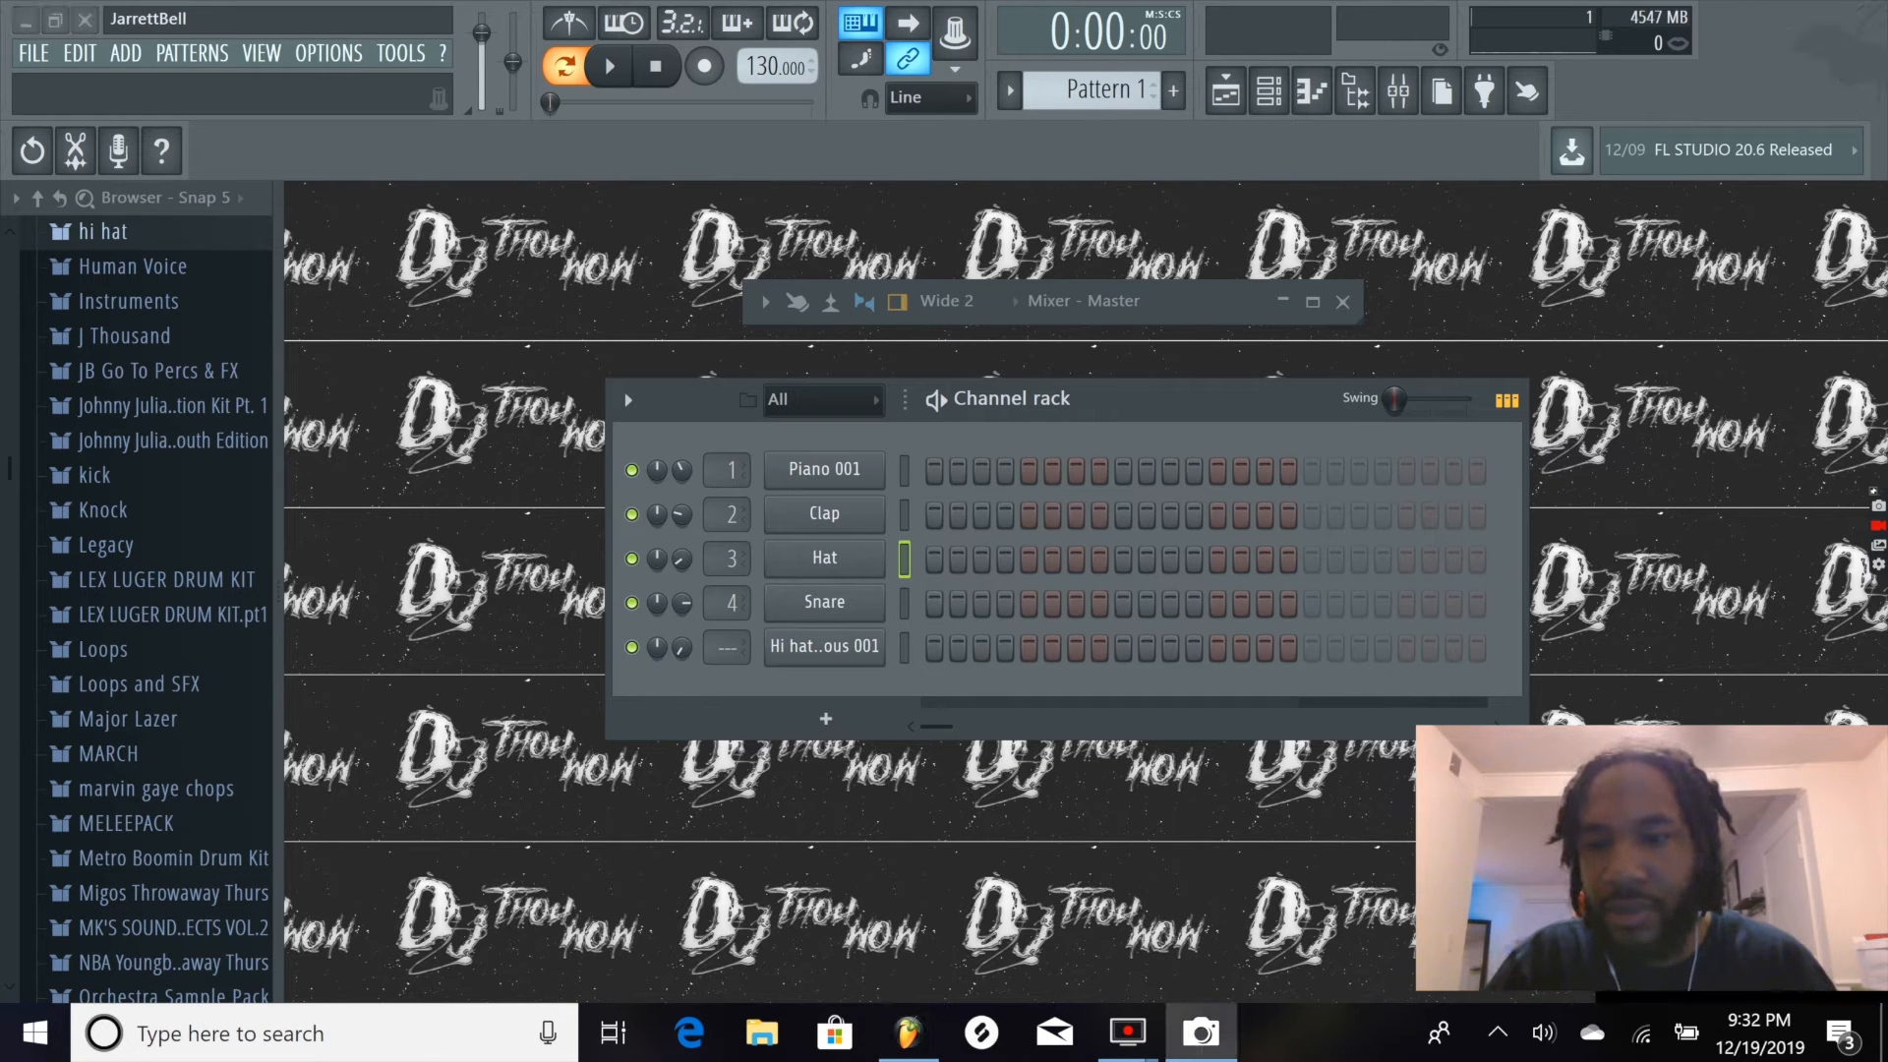
drag(1662, 983, 1391, 980)
click(1141, 445)
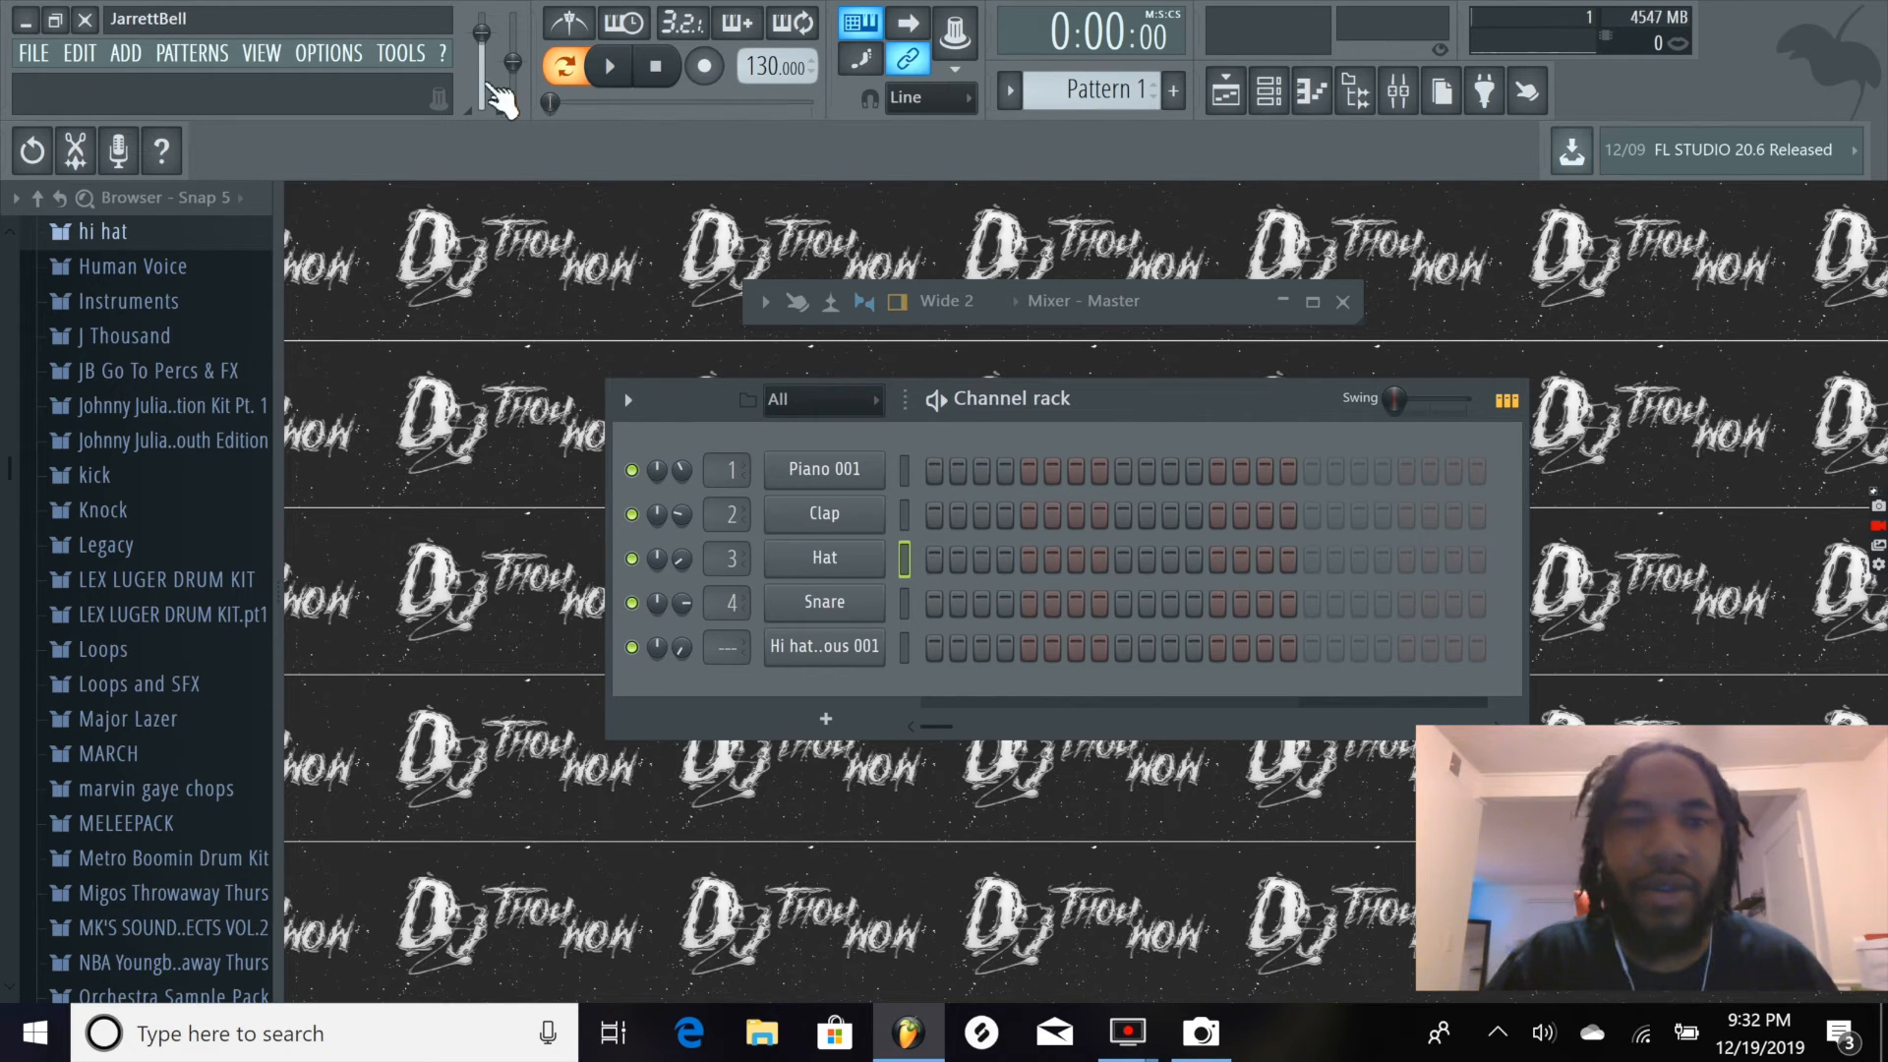
Open the audio settings and examine the available input/output devices, keeping Primary Sound Driver
click(314, 52)
click(354, 122)
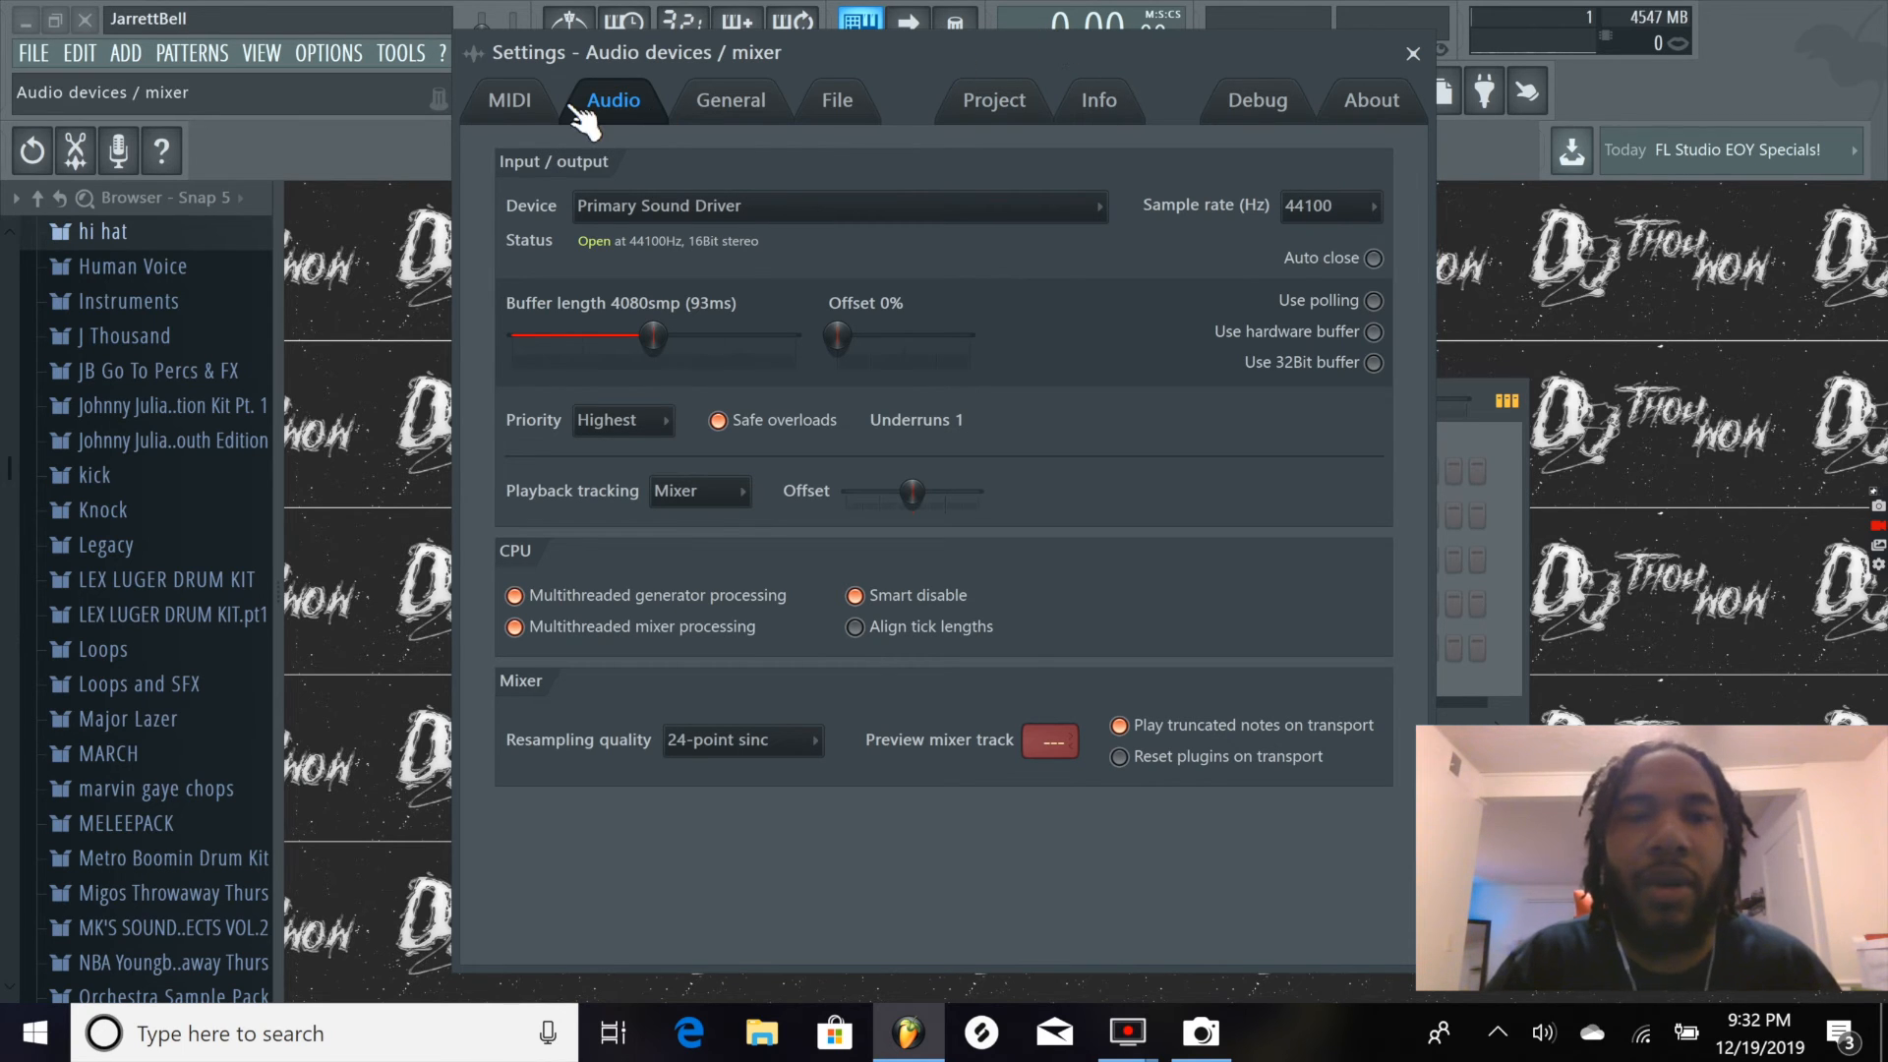
click(607, 207)
click(652, 204)
click(655, 205)
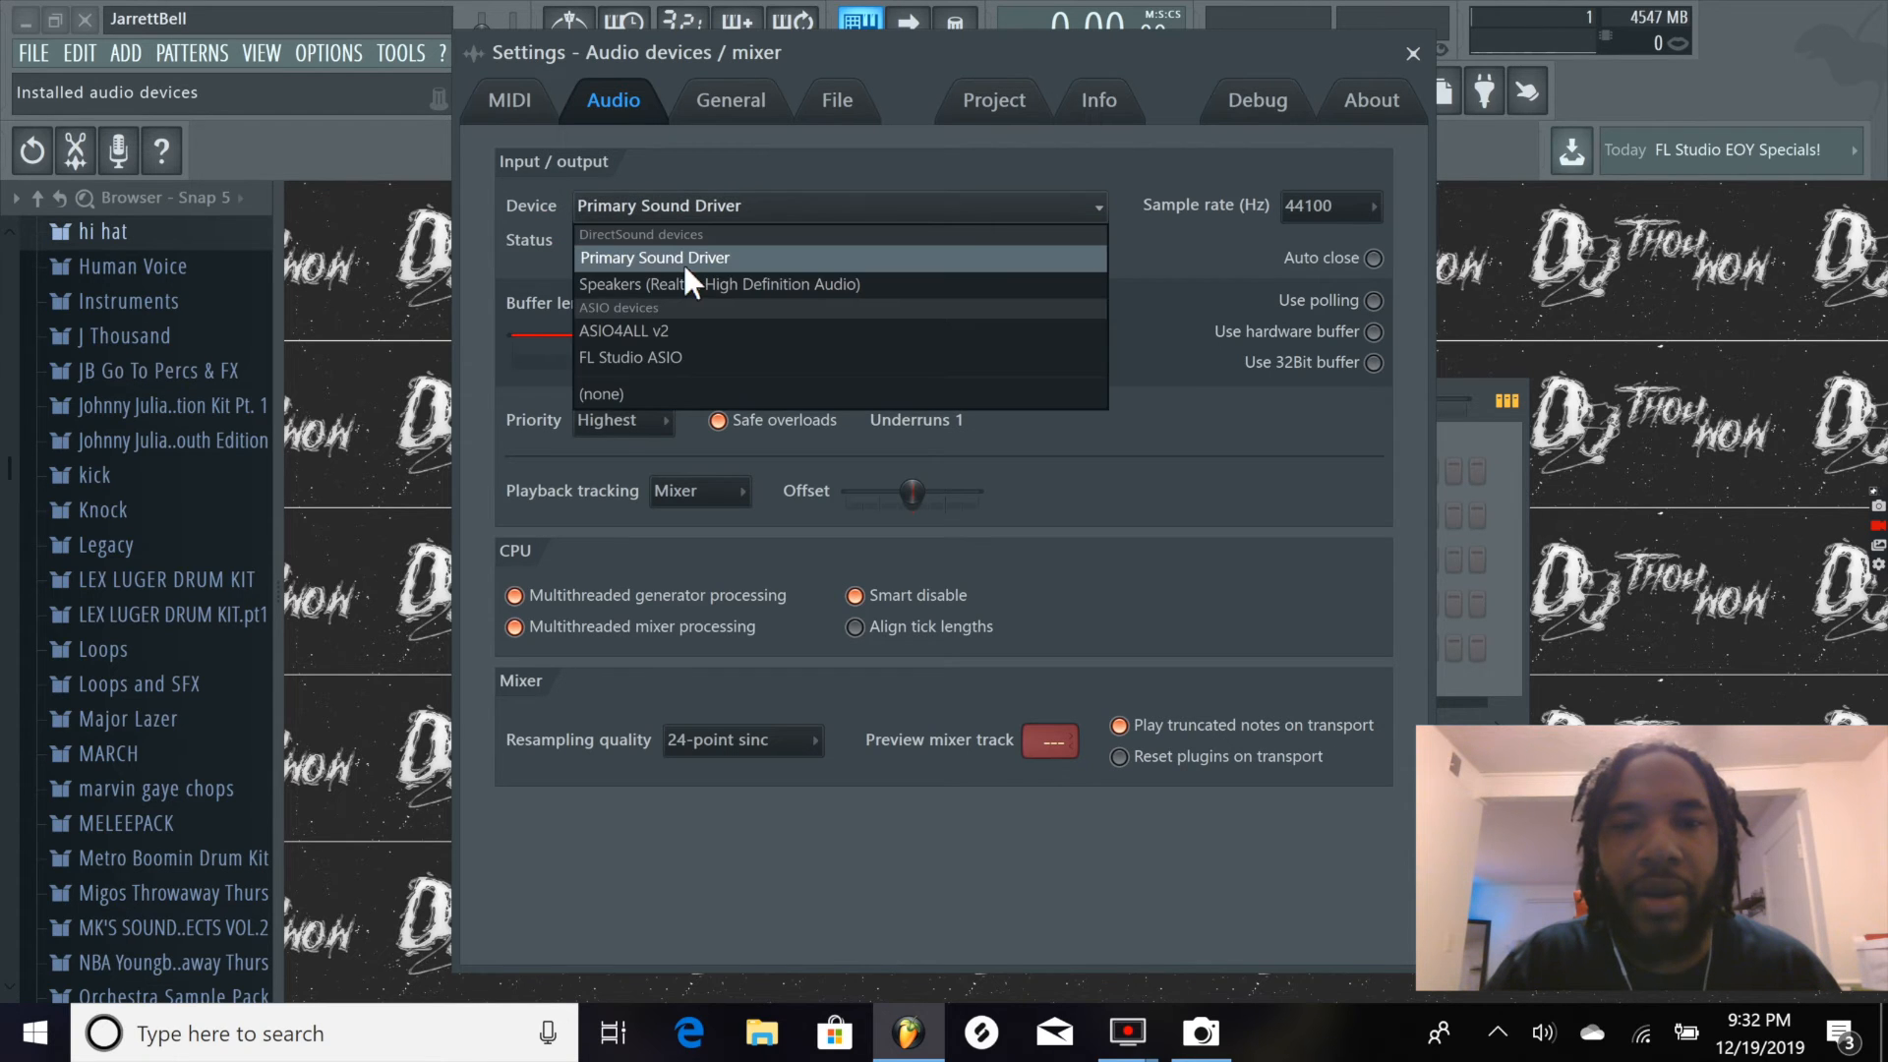
click(761, 197)
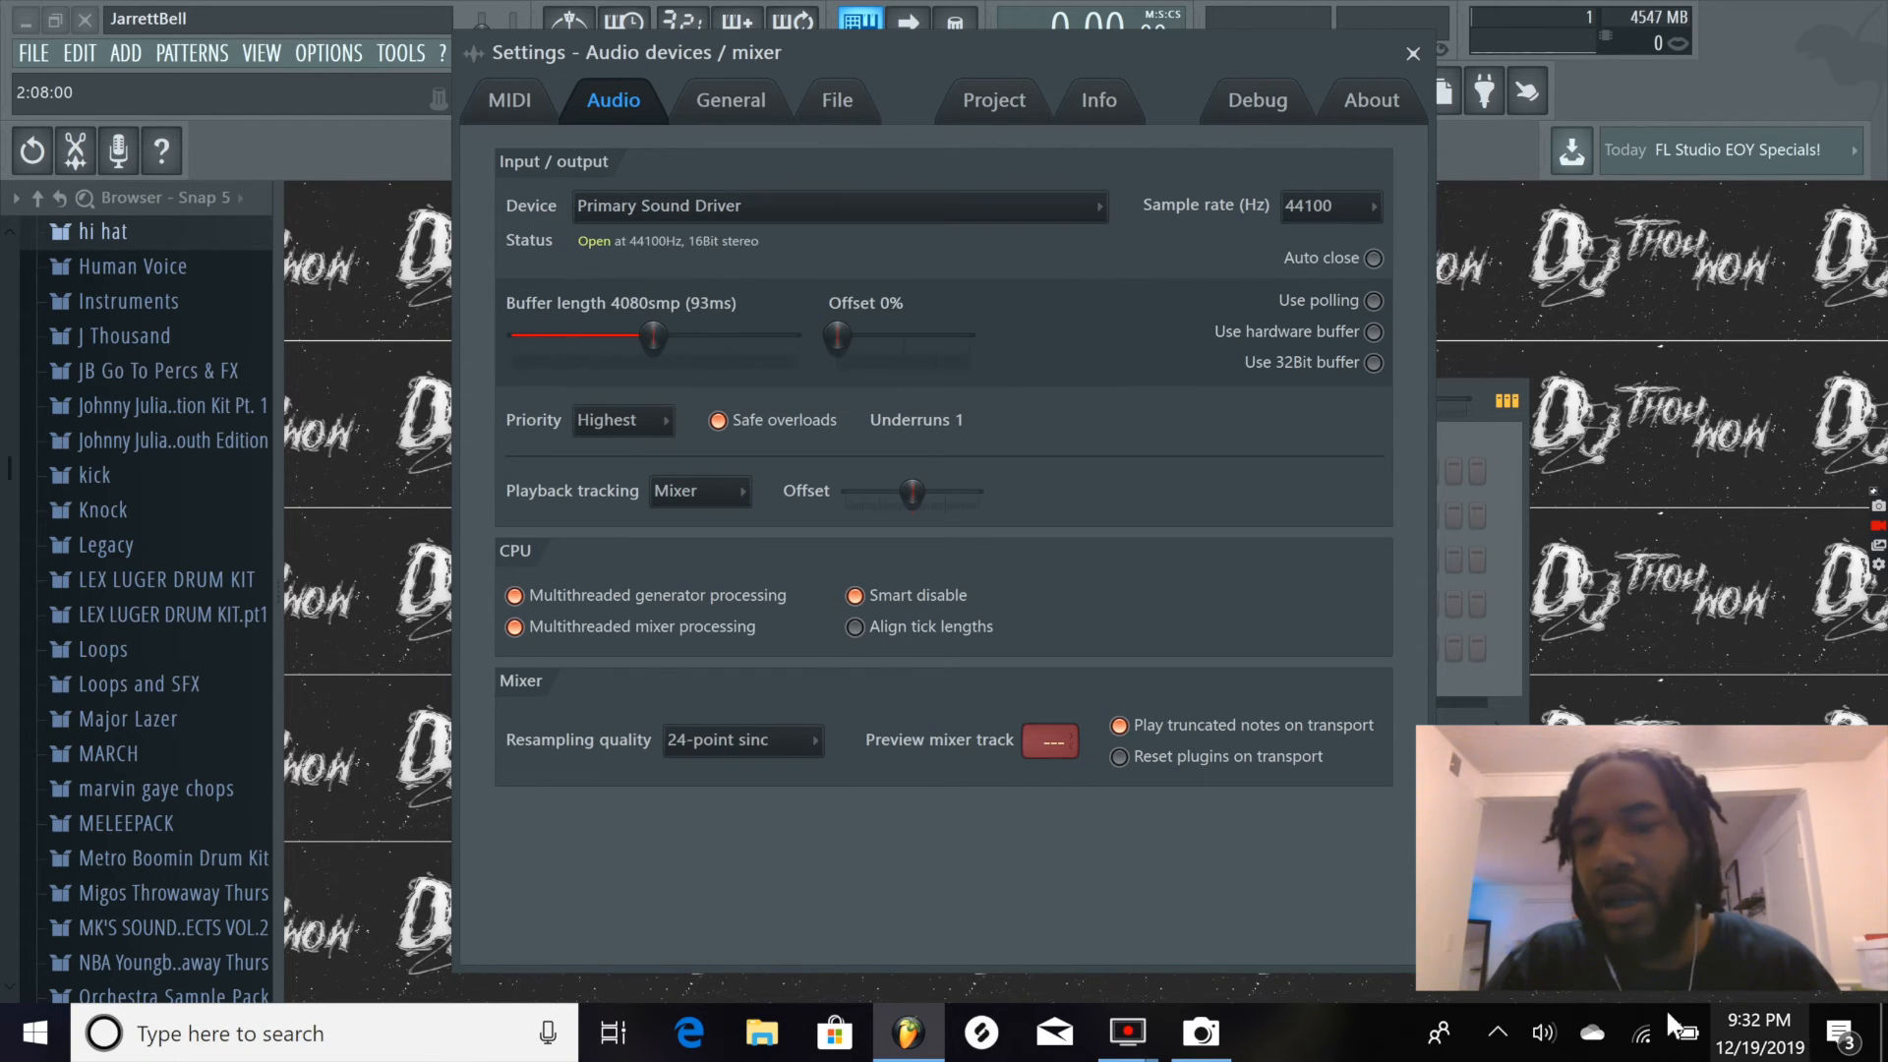
click(999, 210)
click(929, 181)
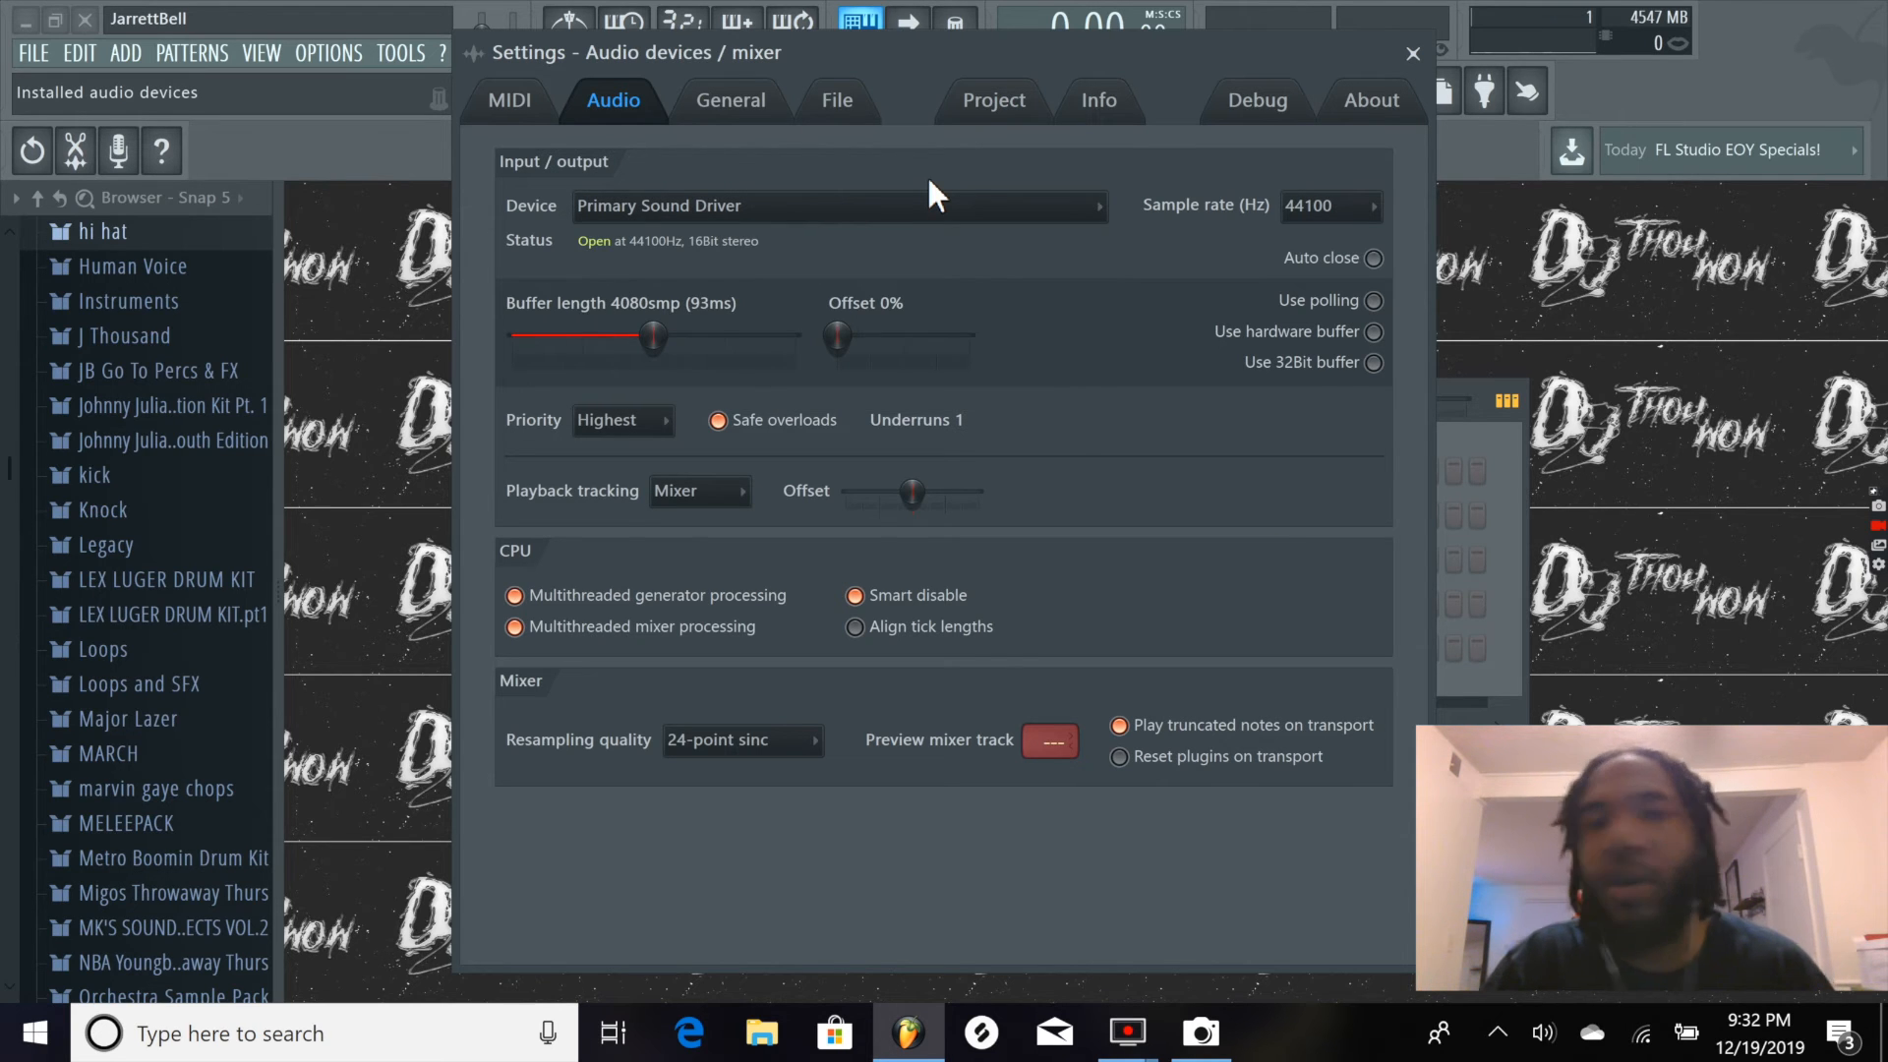
click(727, 225)
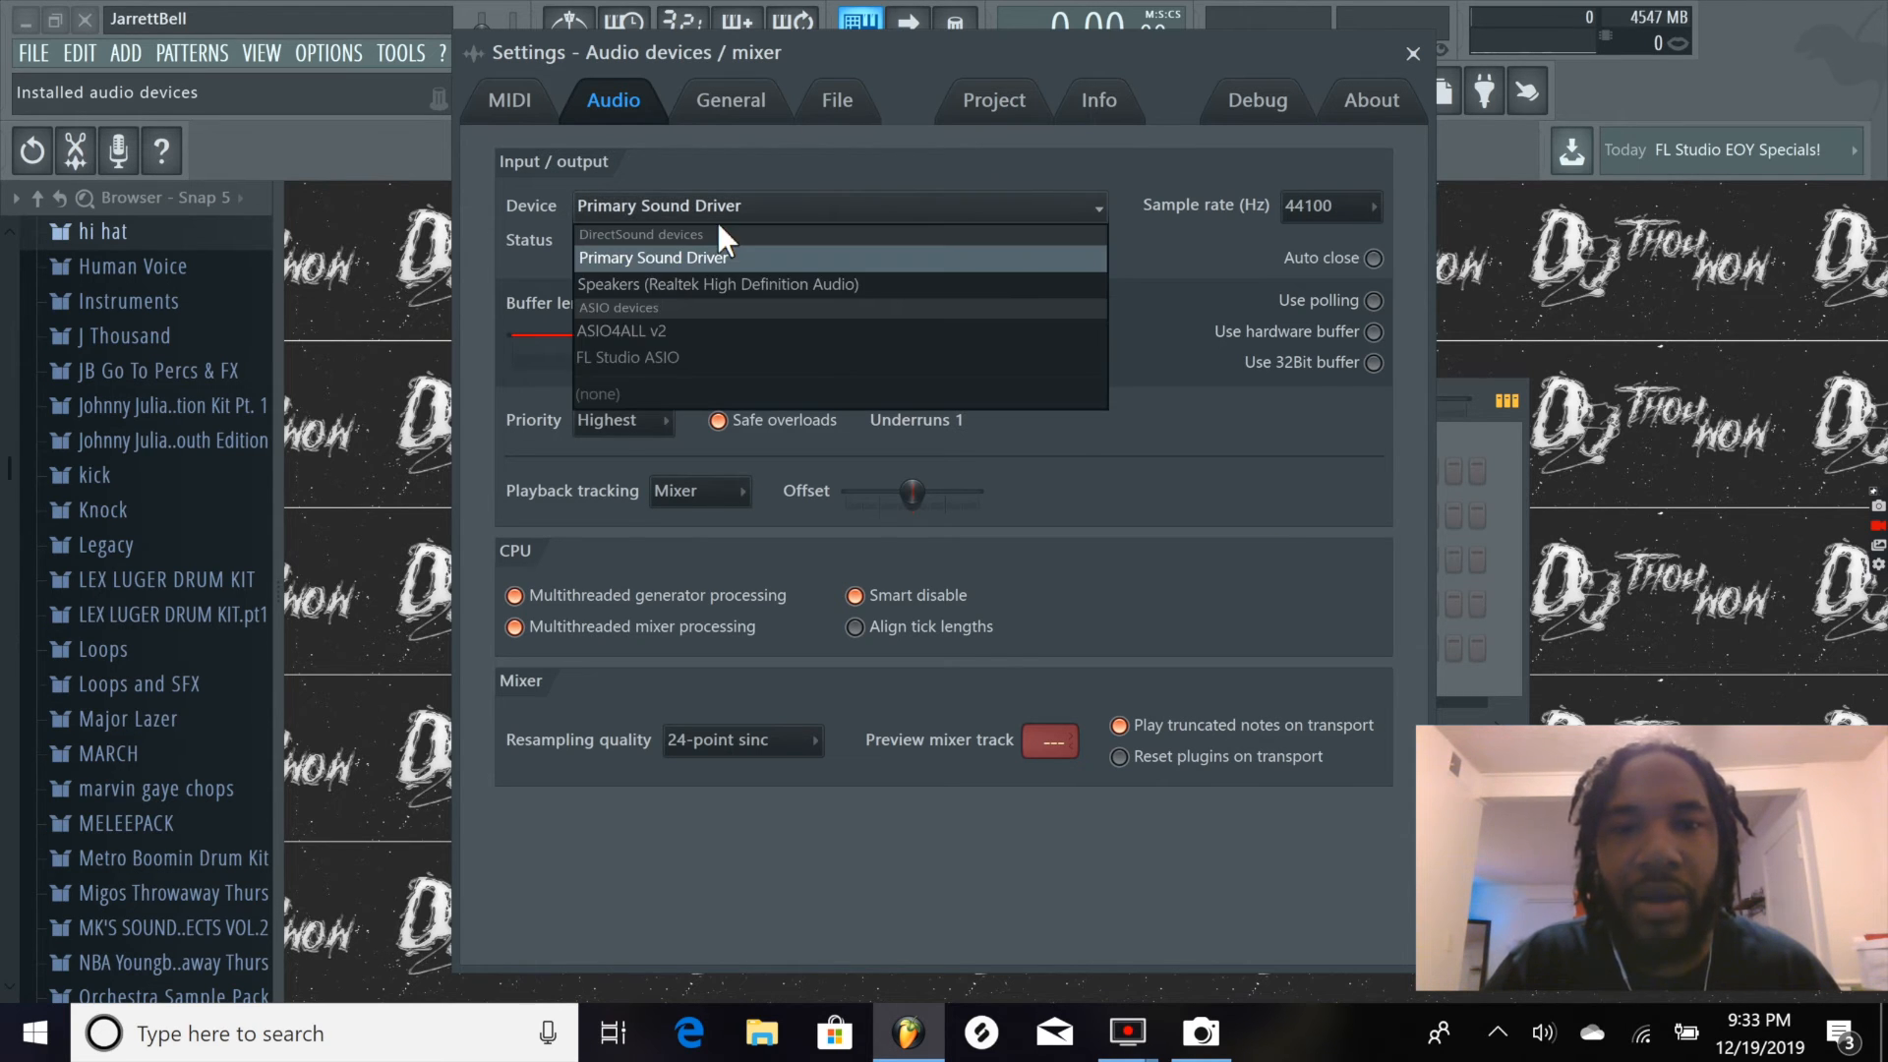
click(759, 168)
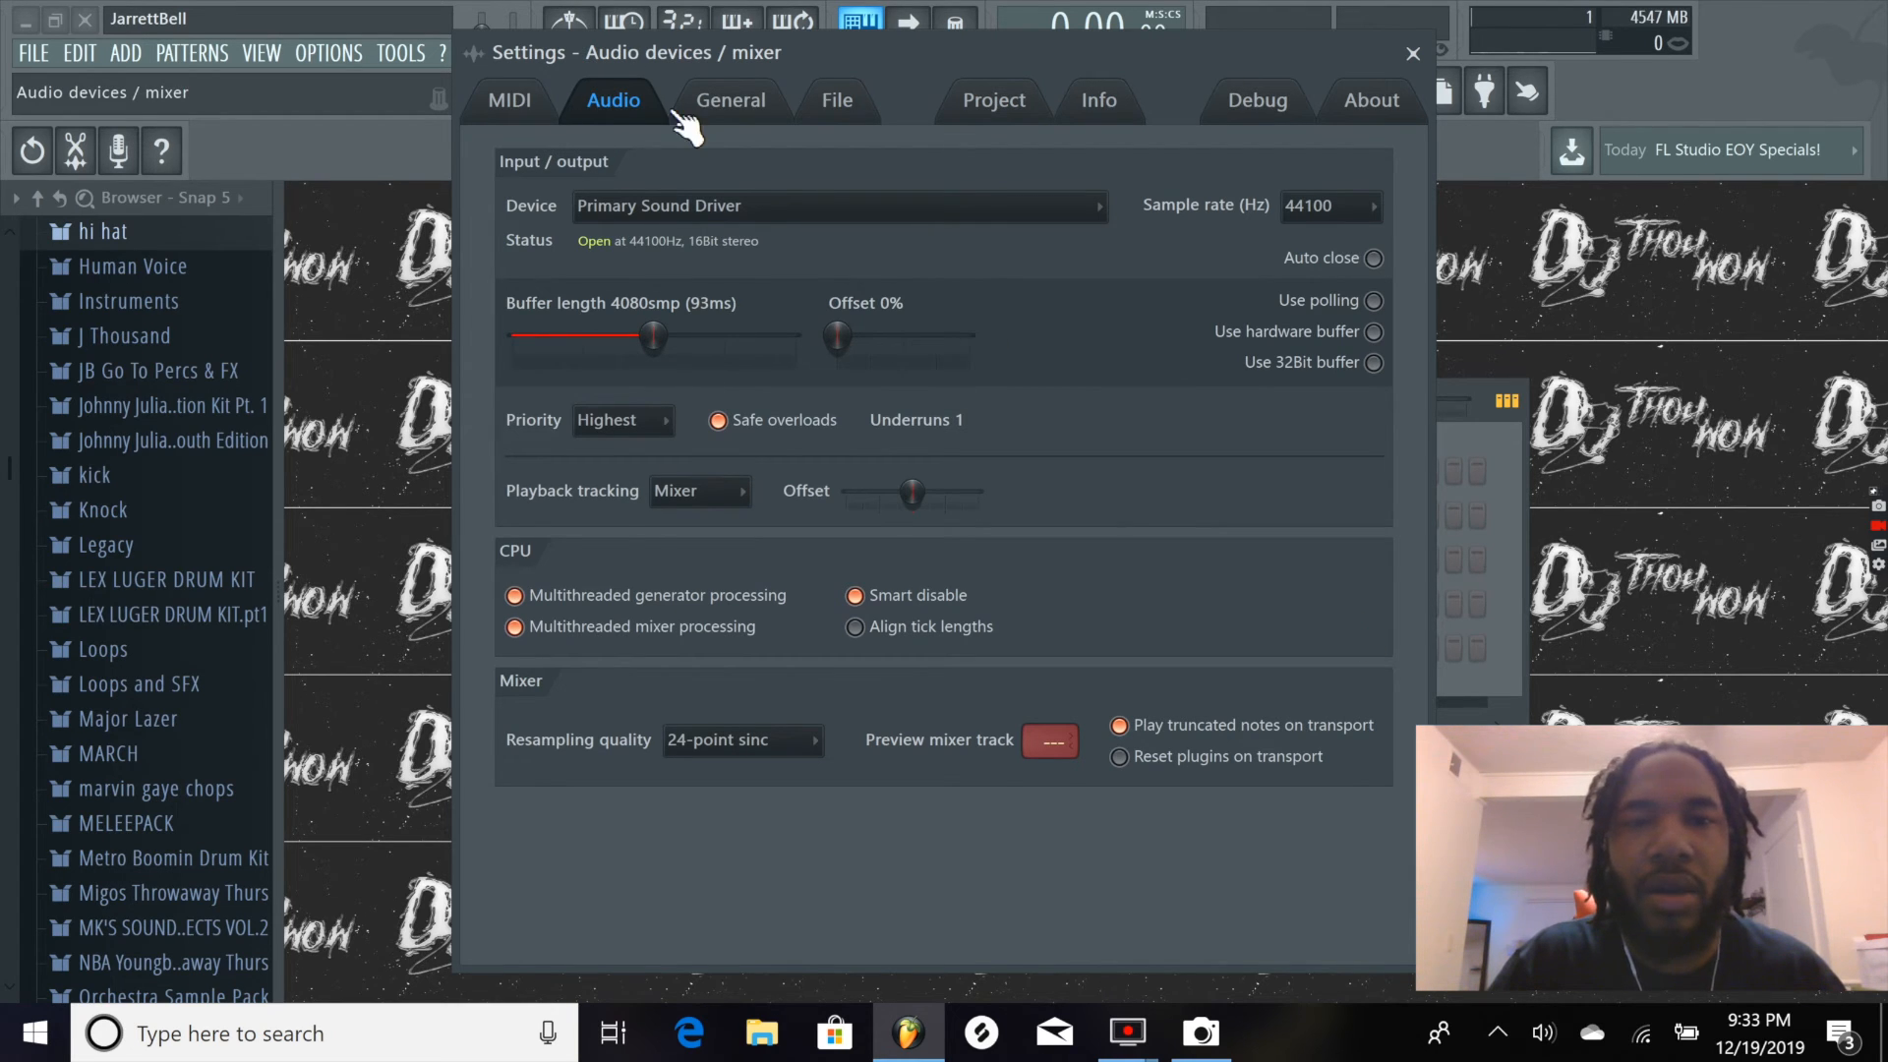
Select MPK Mini Mk II as the output device in the MIDI settings and close the settings
click(511, 100)
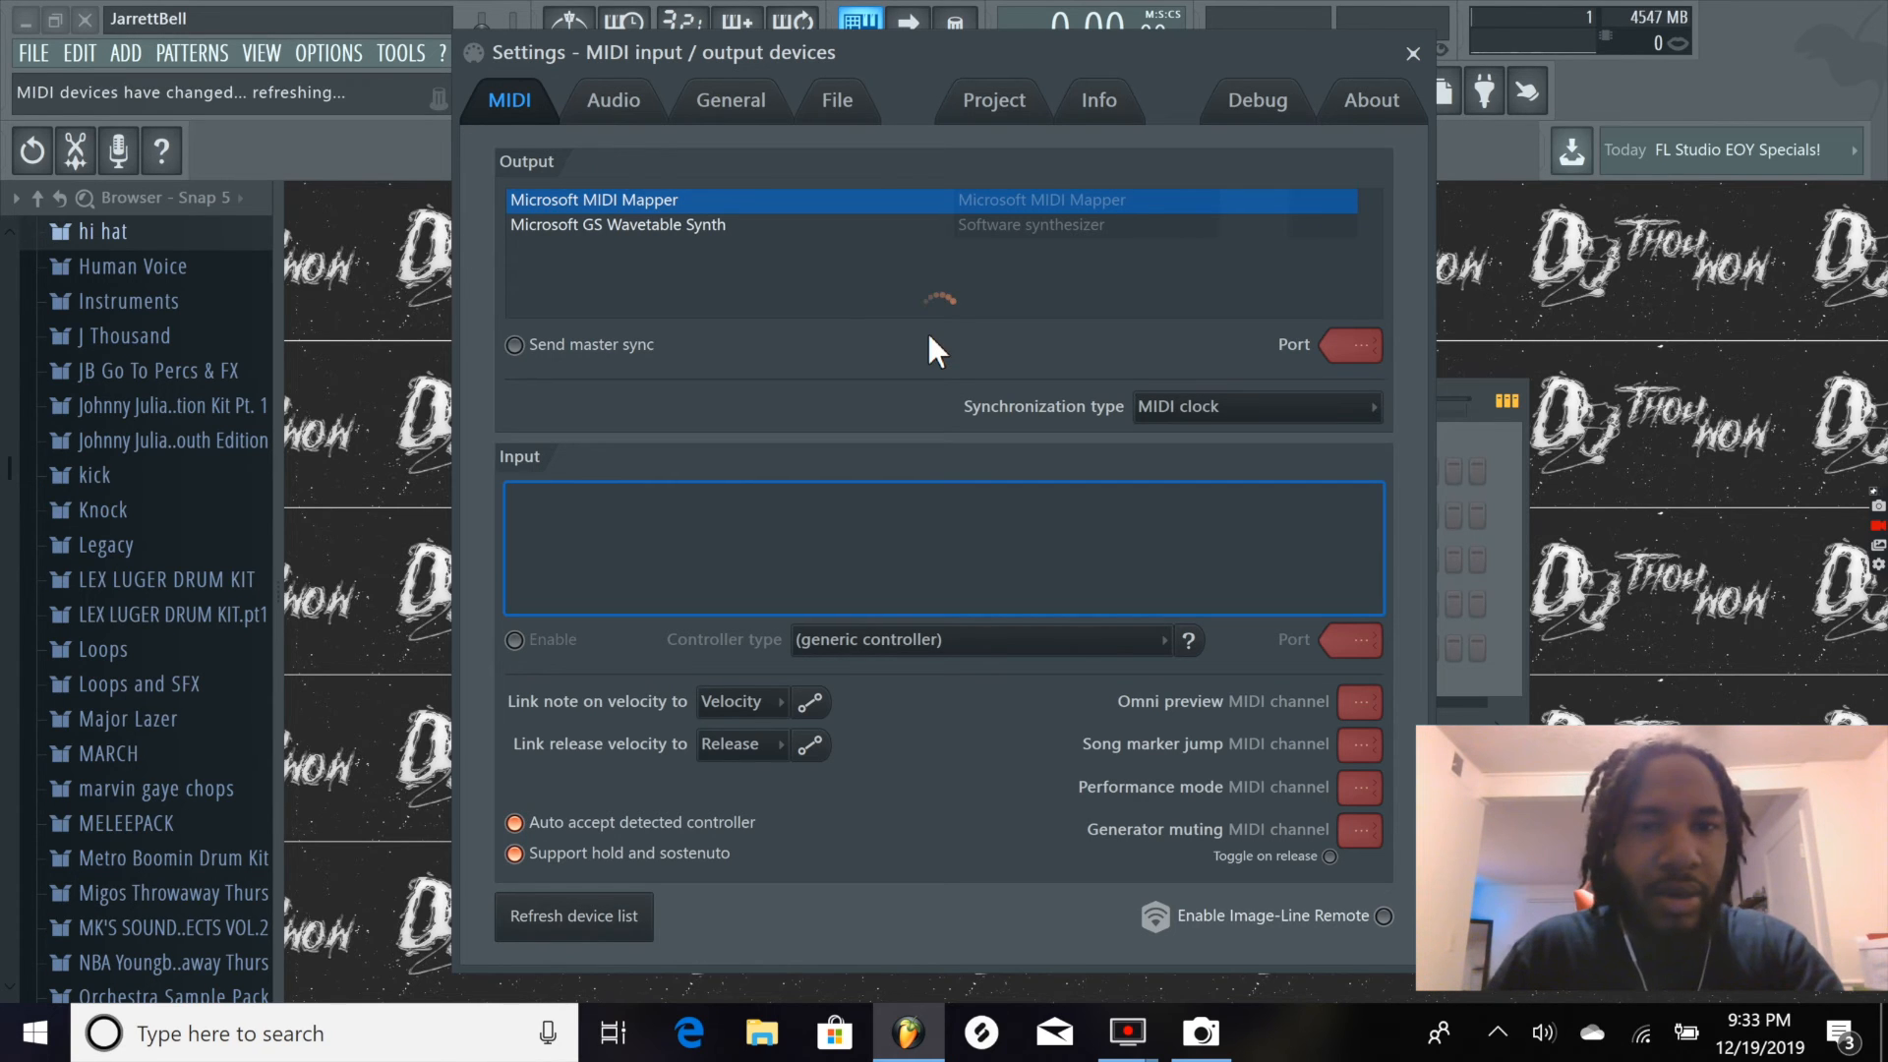
click(700, 249)
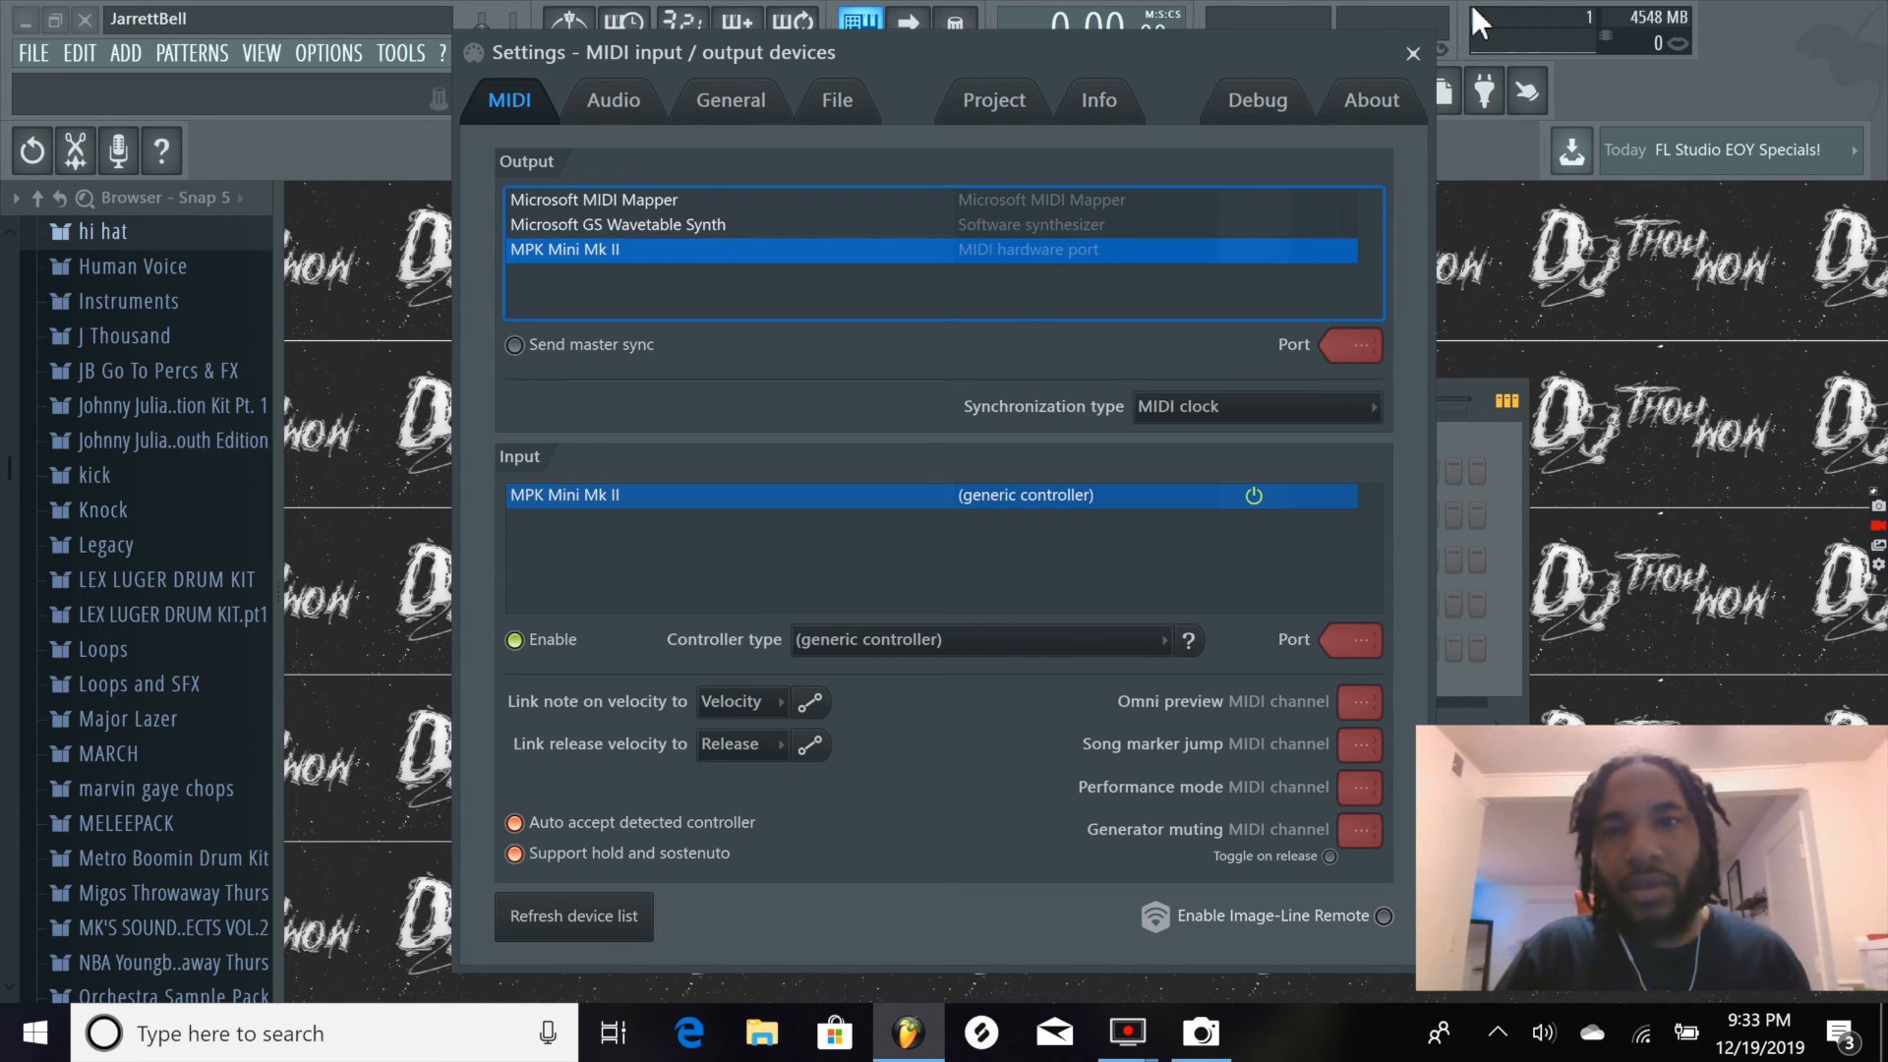
click(1412, 54)
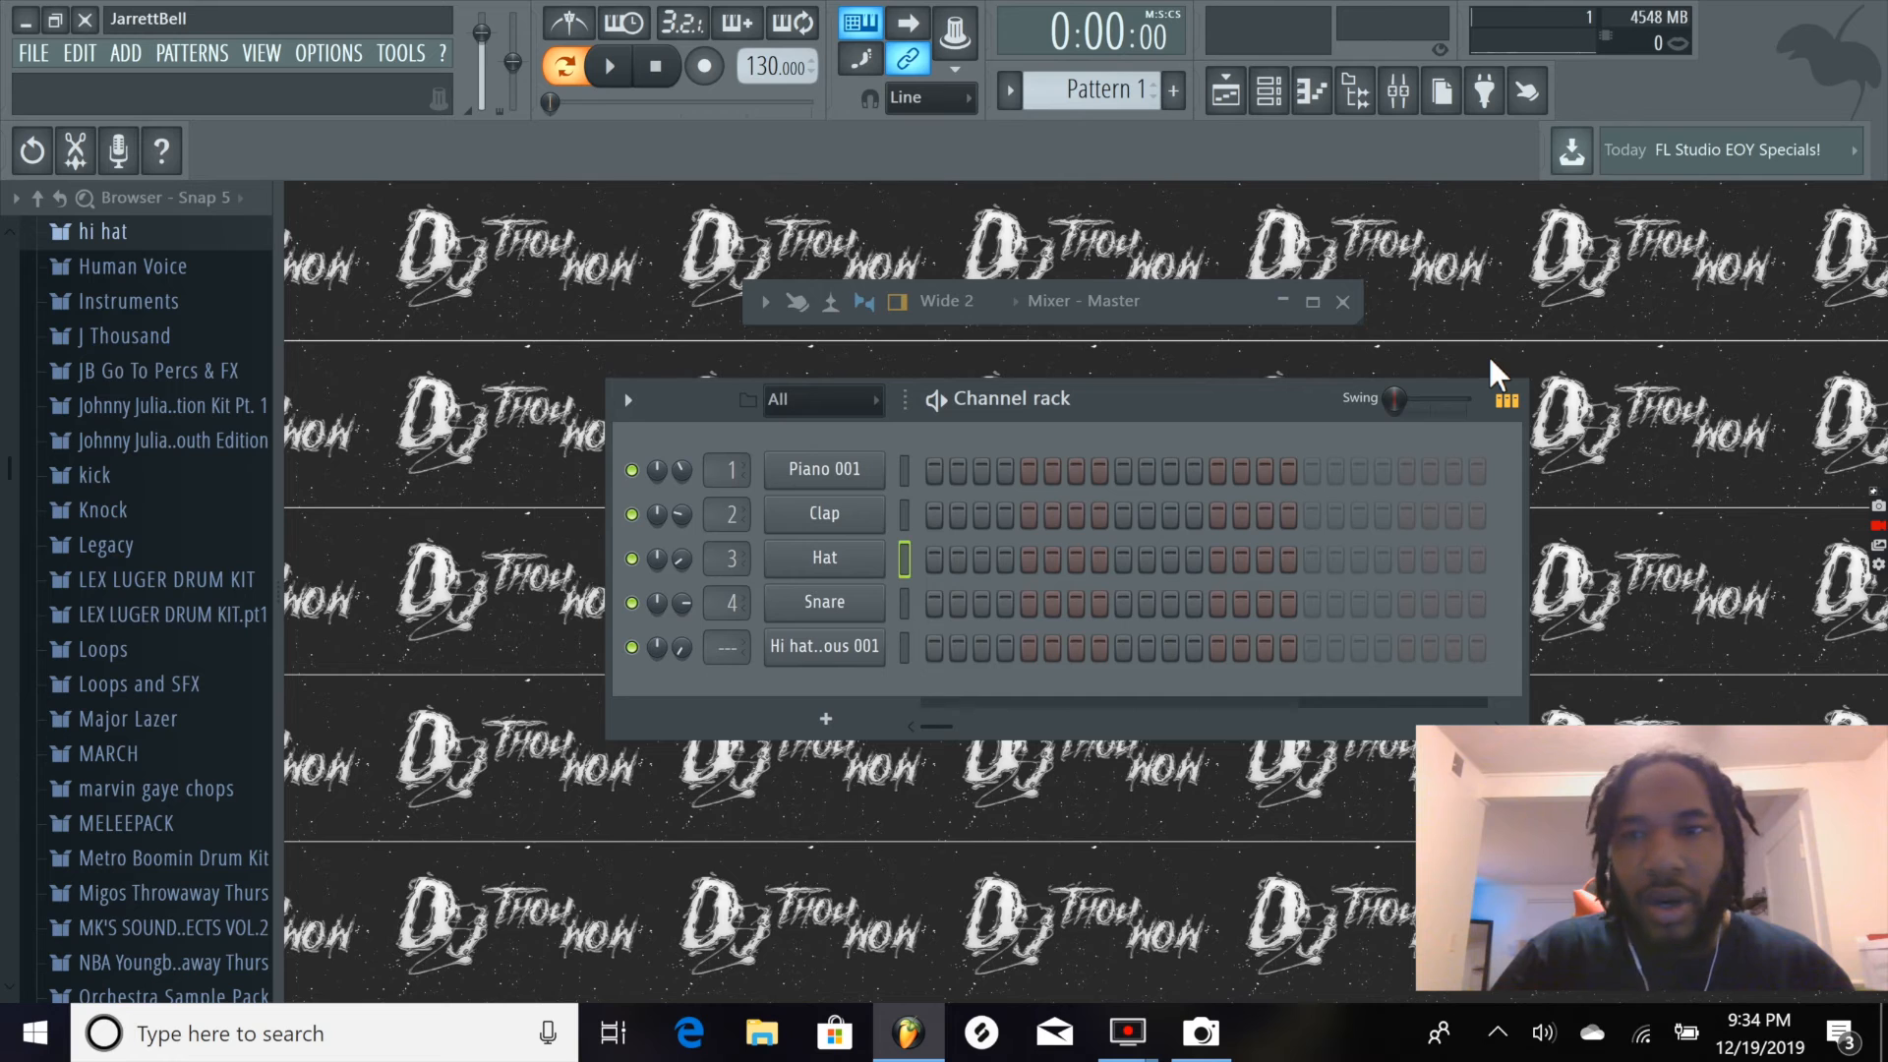
Reposition the Channel rack, fill every 2 steps of the Hat channel, and play the pattern
drag(1095, 413, 1032, 402)
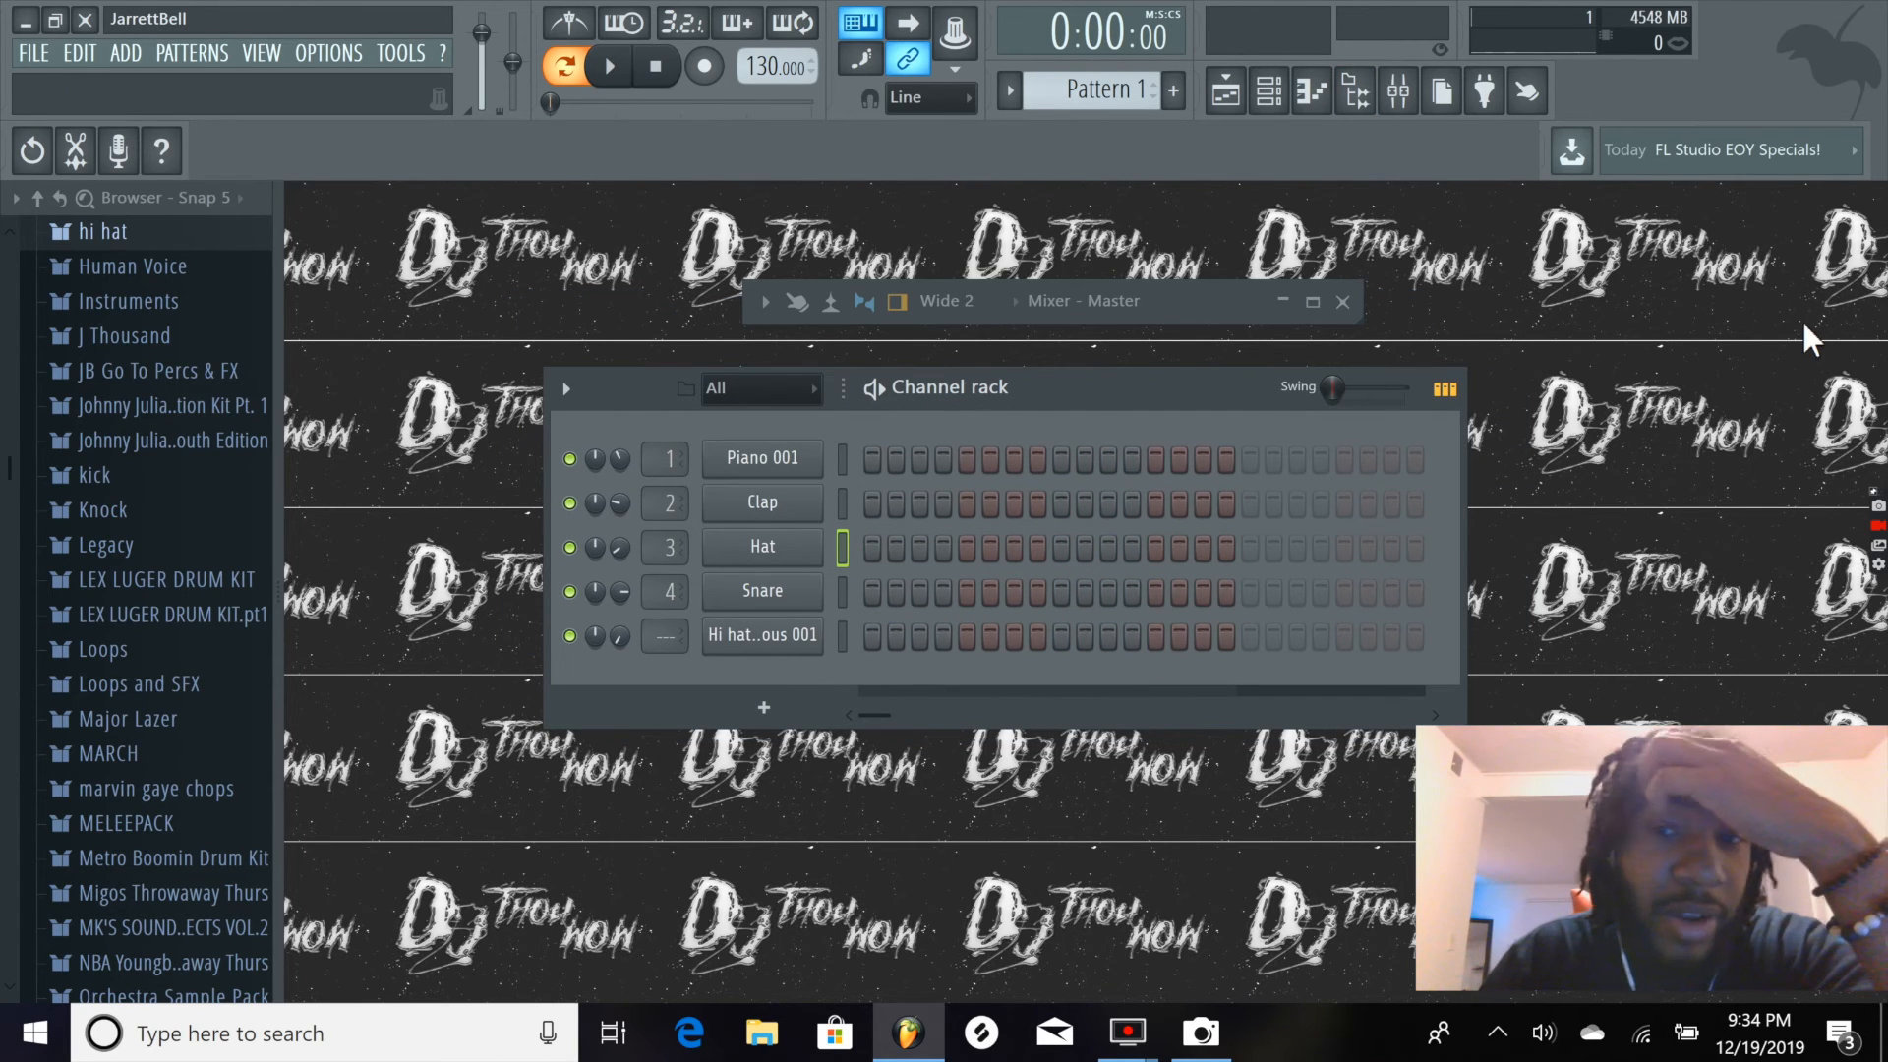
right_click(775, 552)
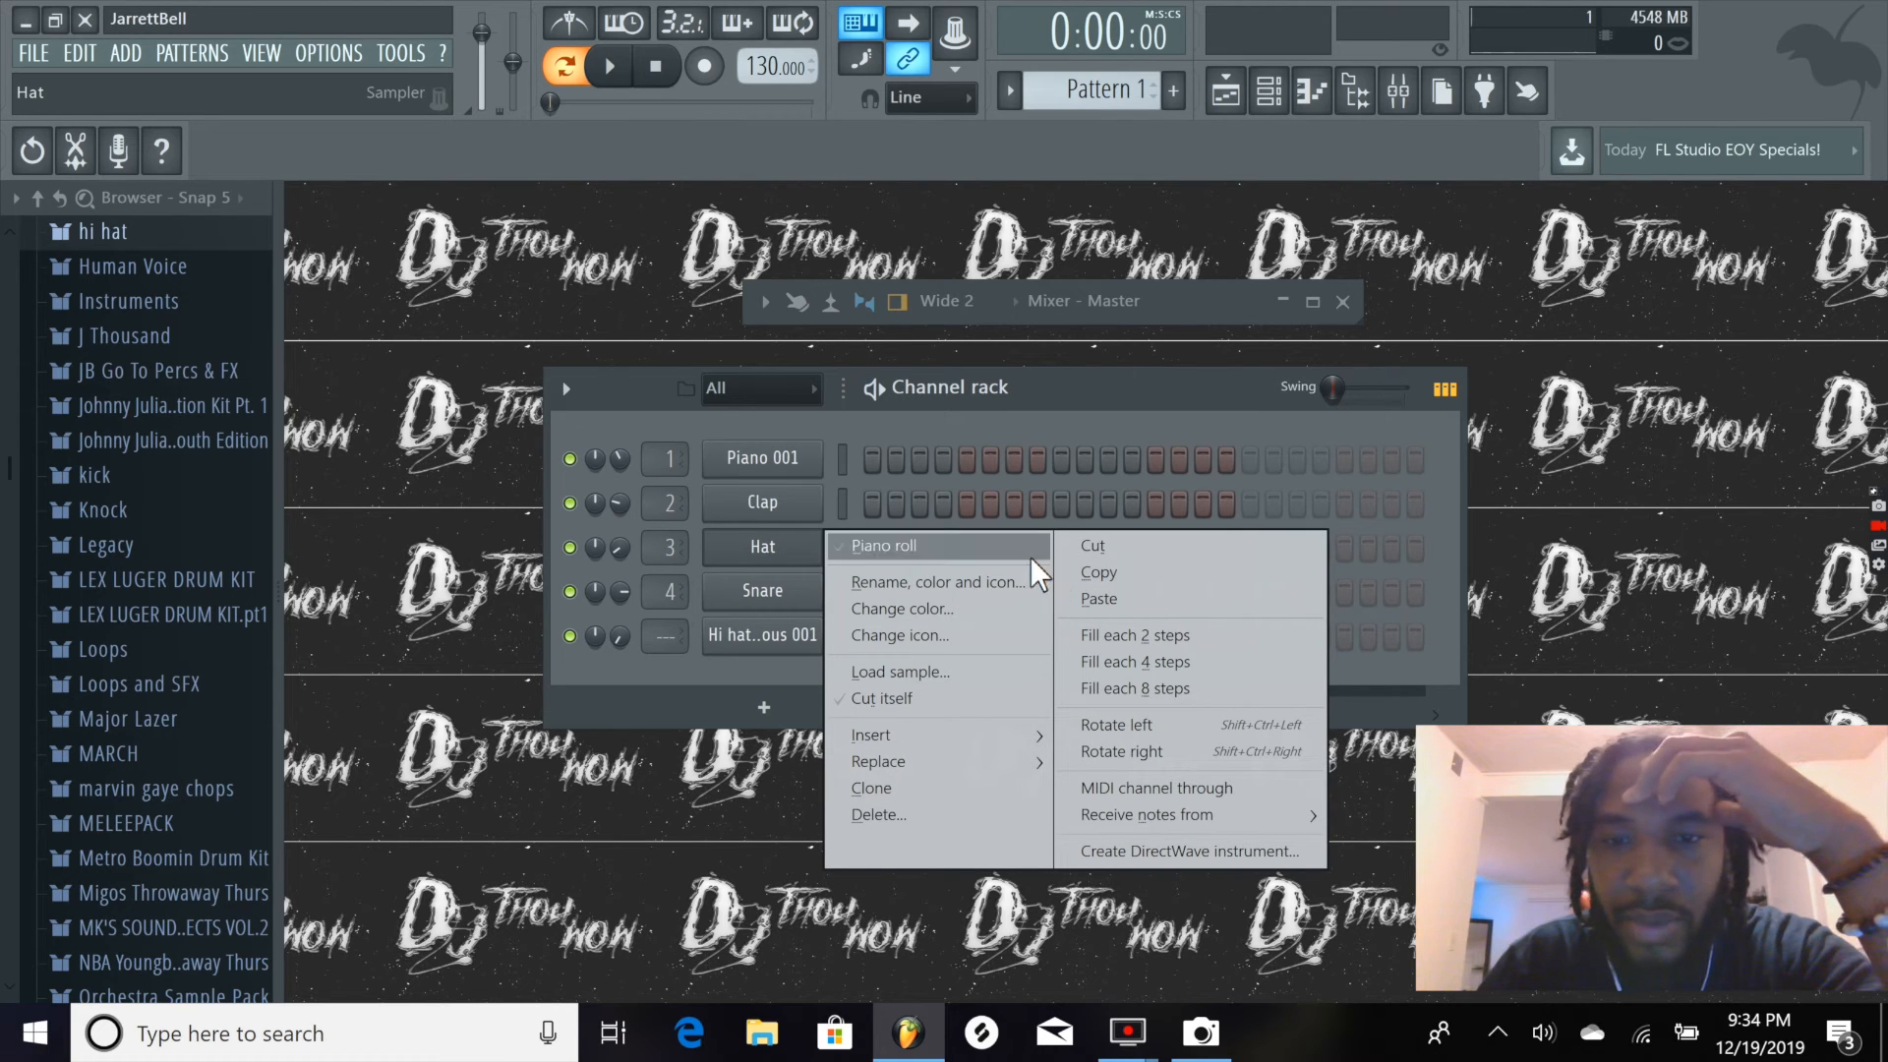
click(1131, 634)
click(878, 391)
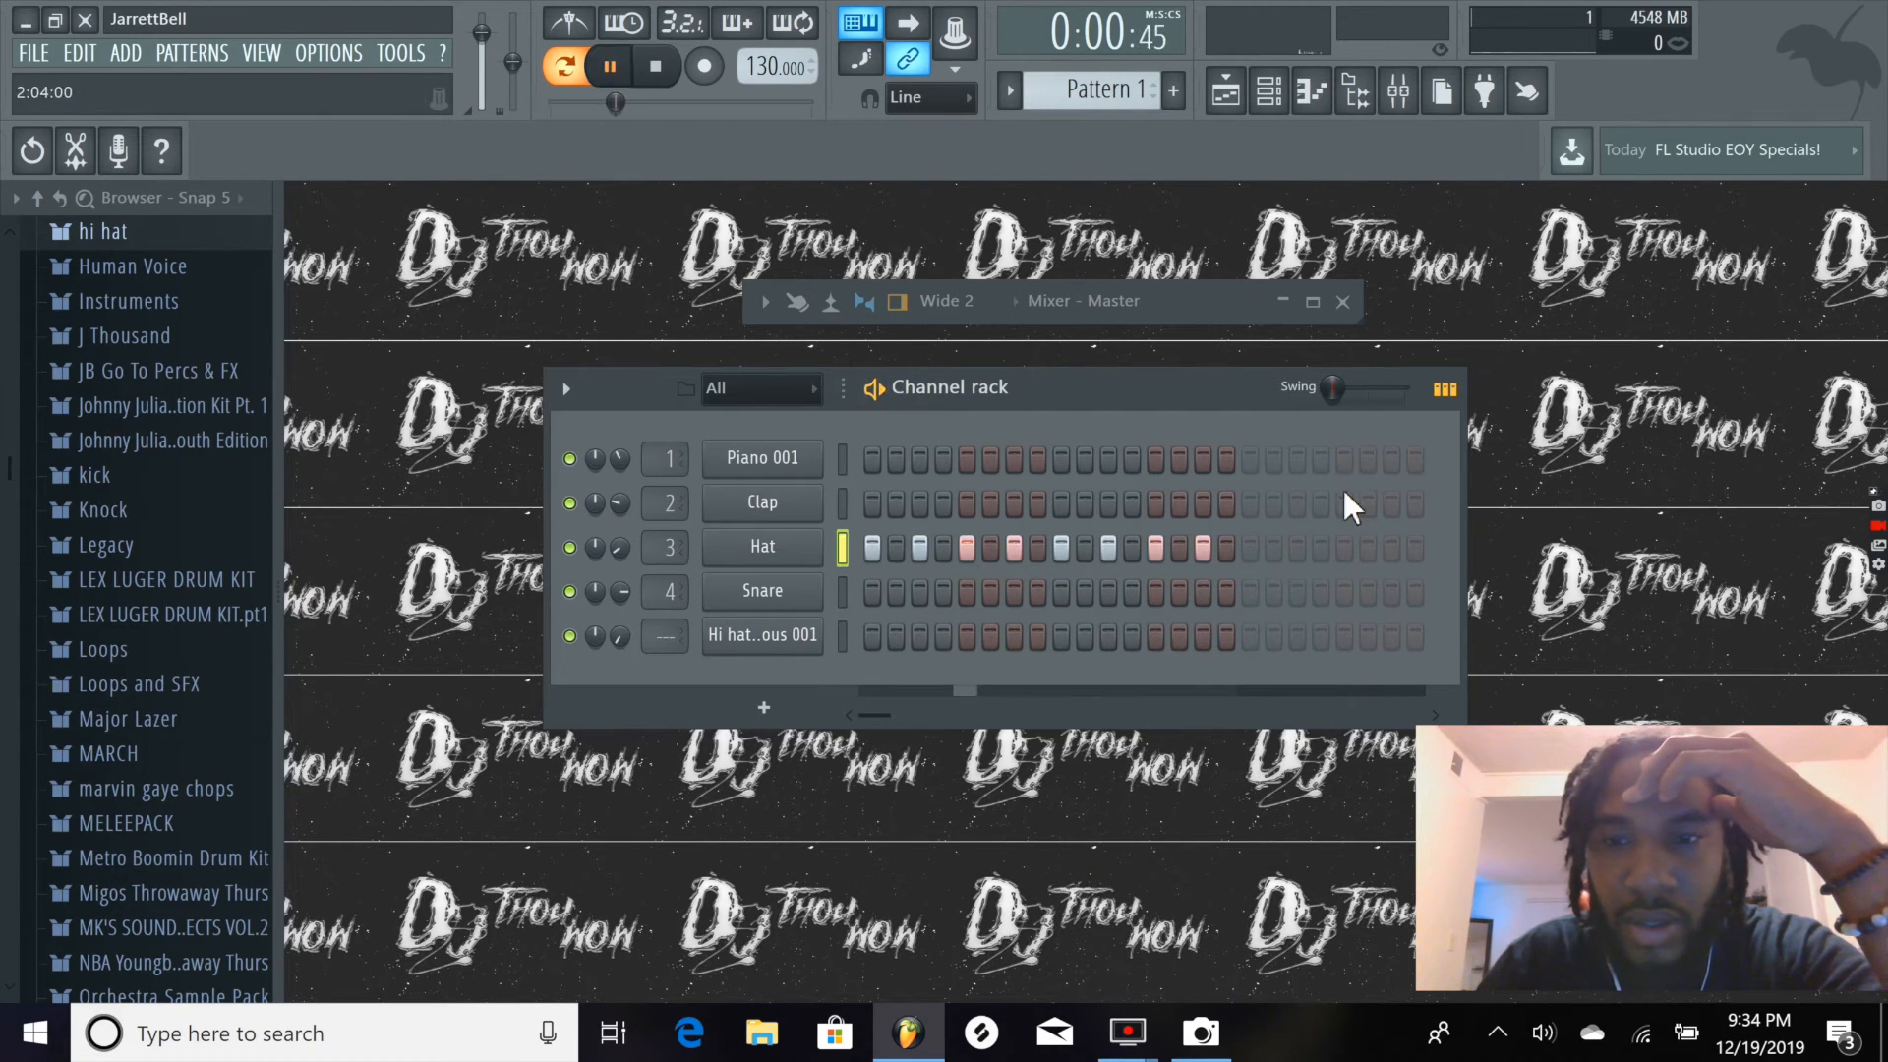
mouse_move(1337, 415)
mouse_down()
mouse_move(1335, 393)
mouse_move(1359, 393)
mouse_move(1333, 394)
mouse_up()
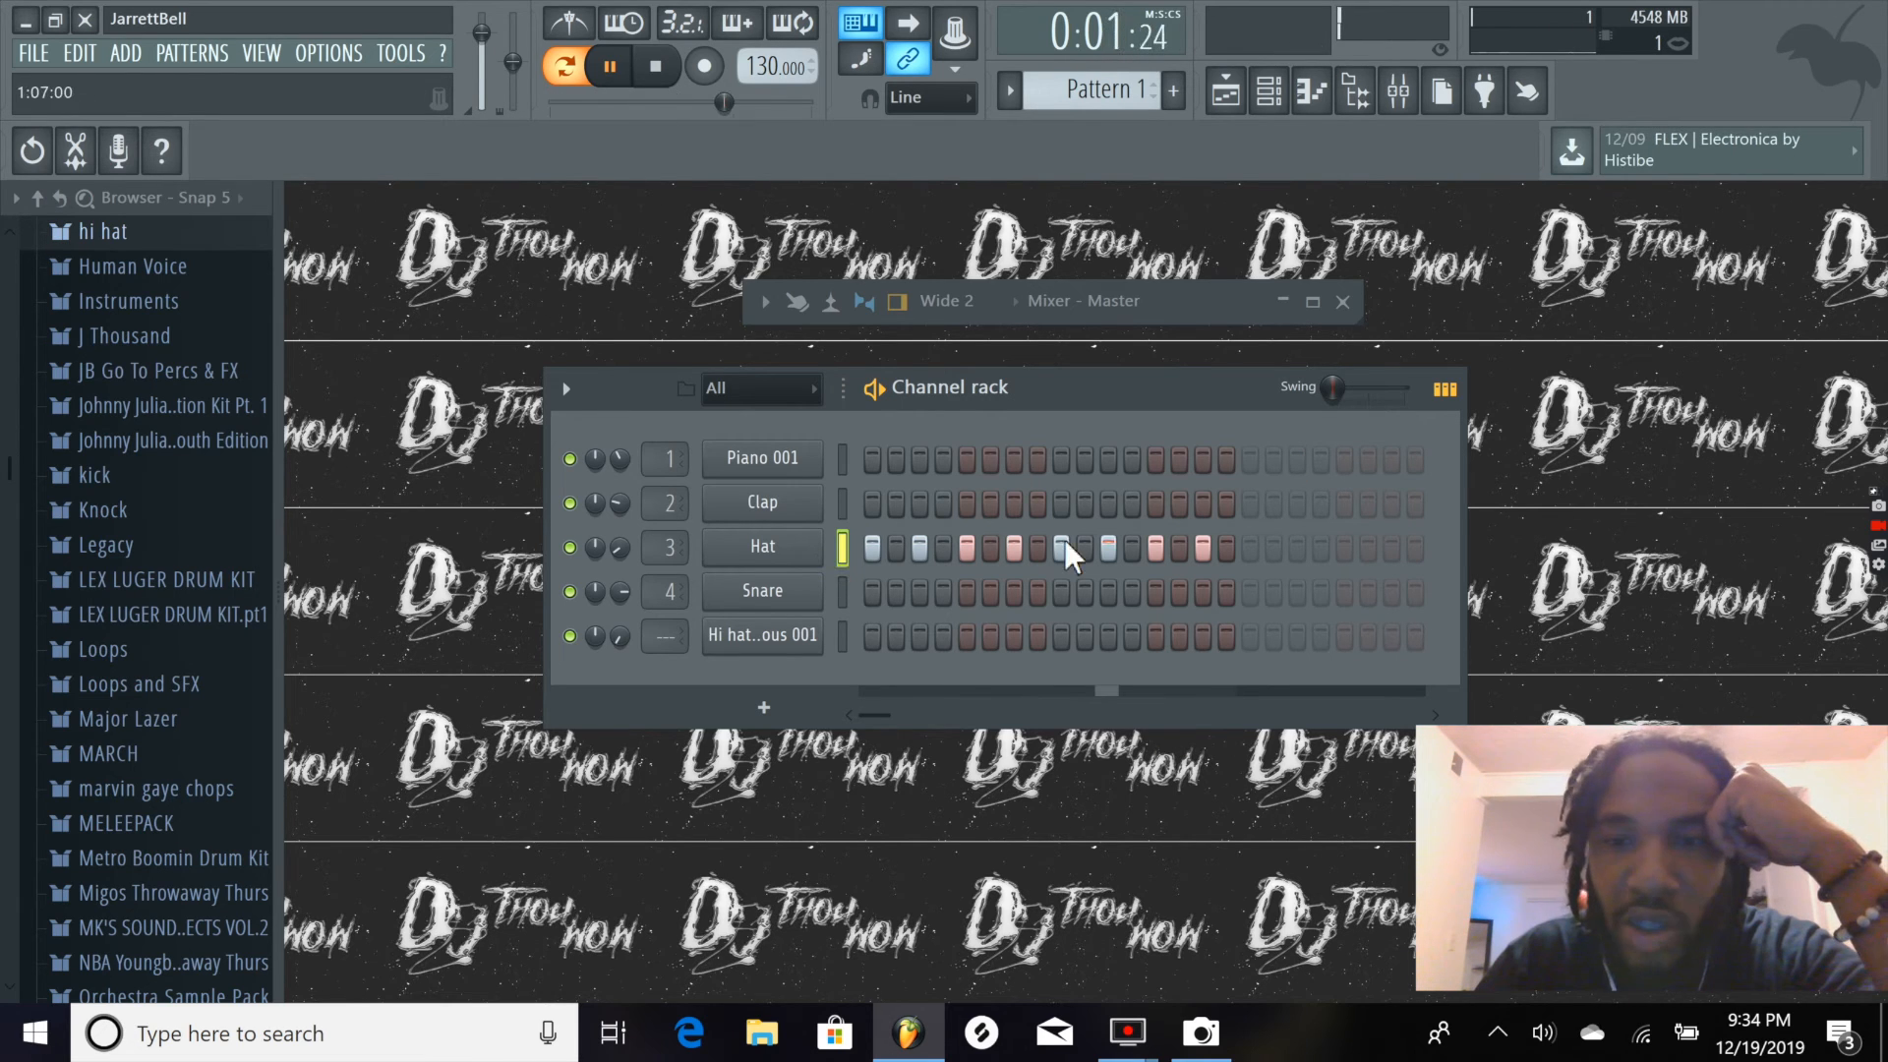
click(1444, 389)
click(1444, 389)
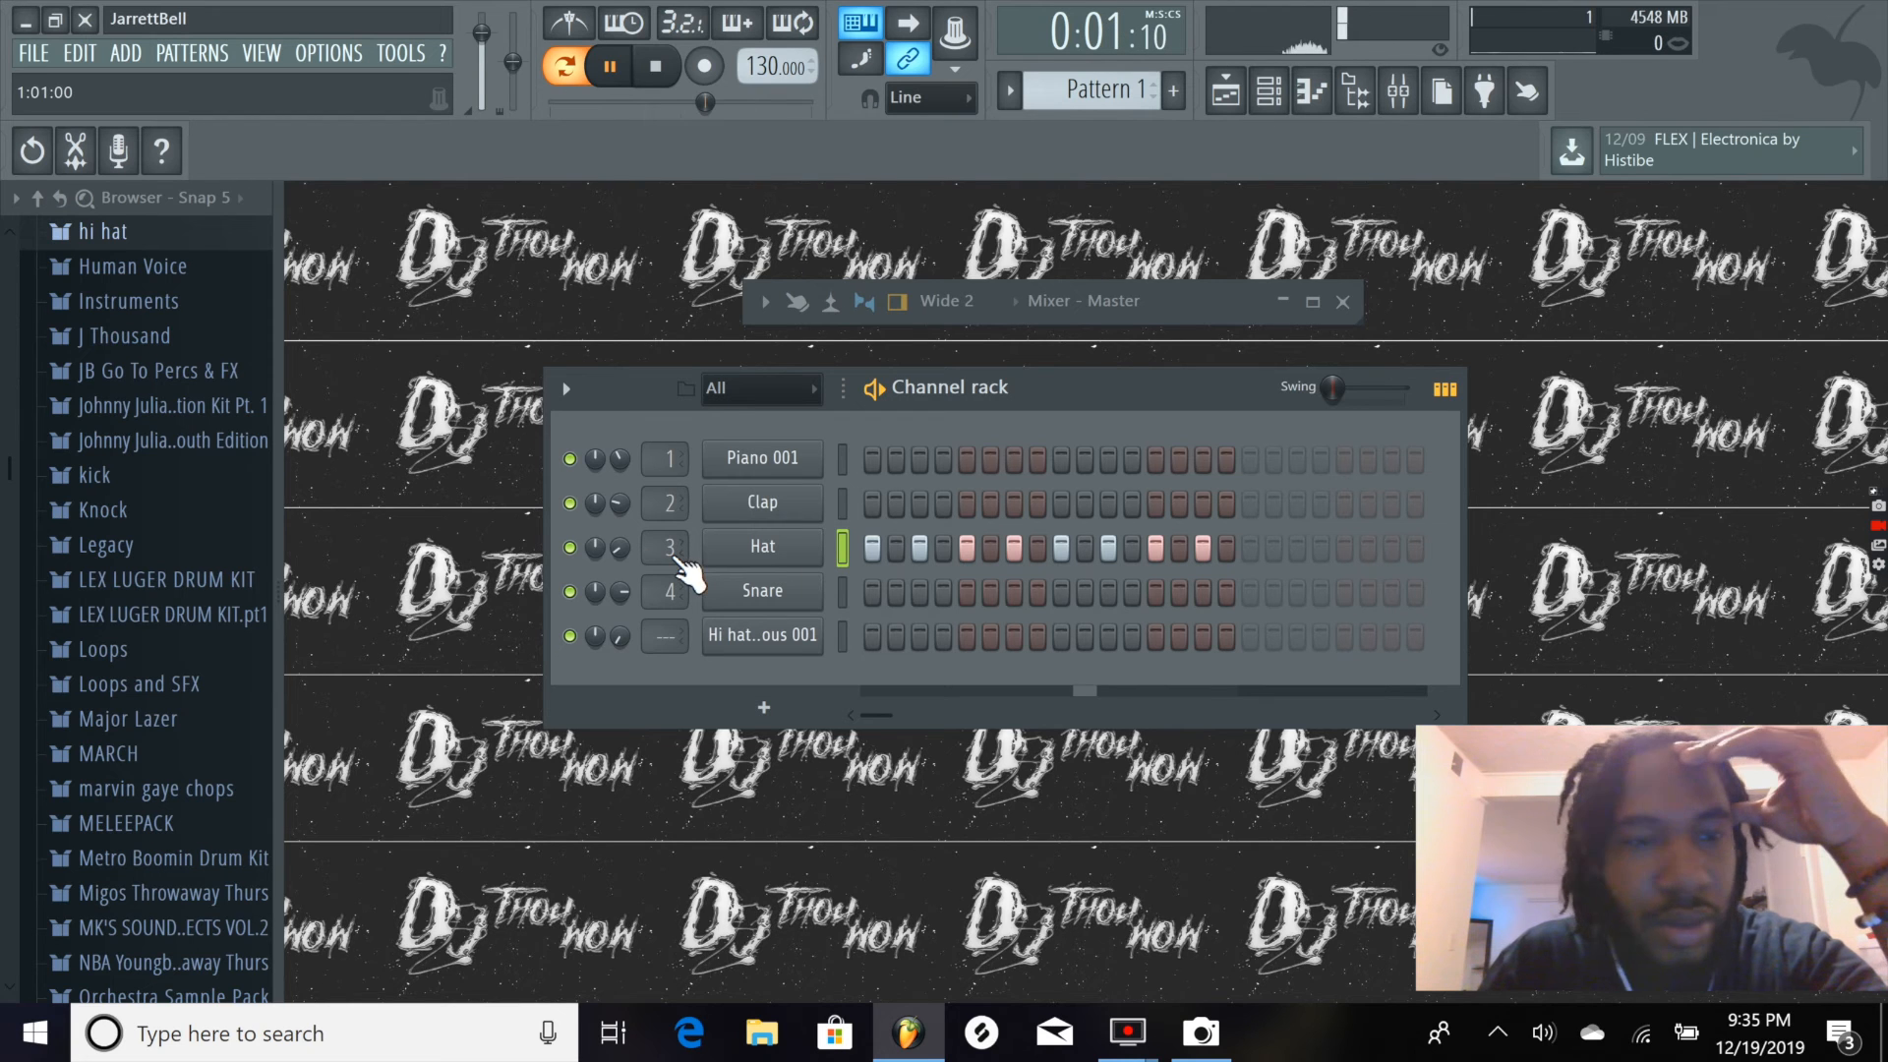
Load Snap13 from the Snap pack into a new channel, add a hit on step 9, and collapse the pack
scroll(186, 531, down, 4)
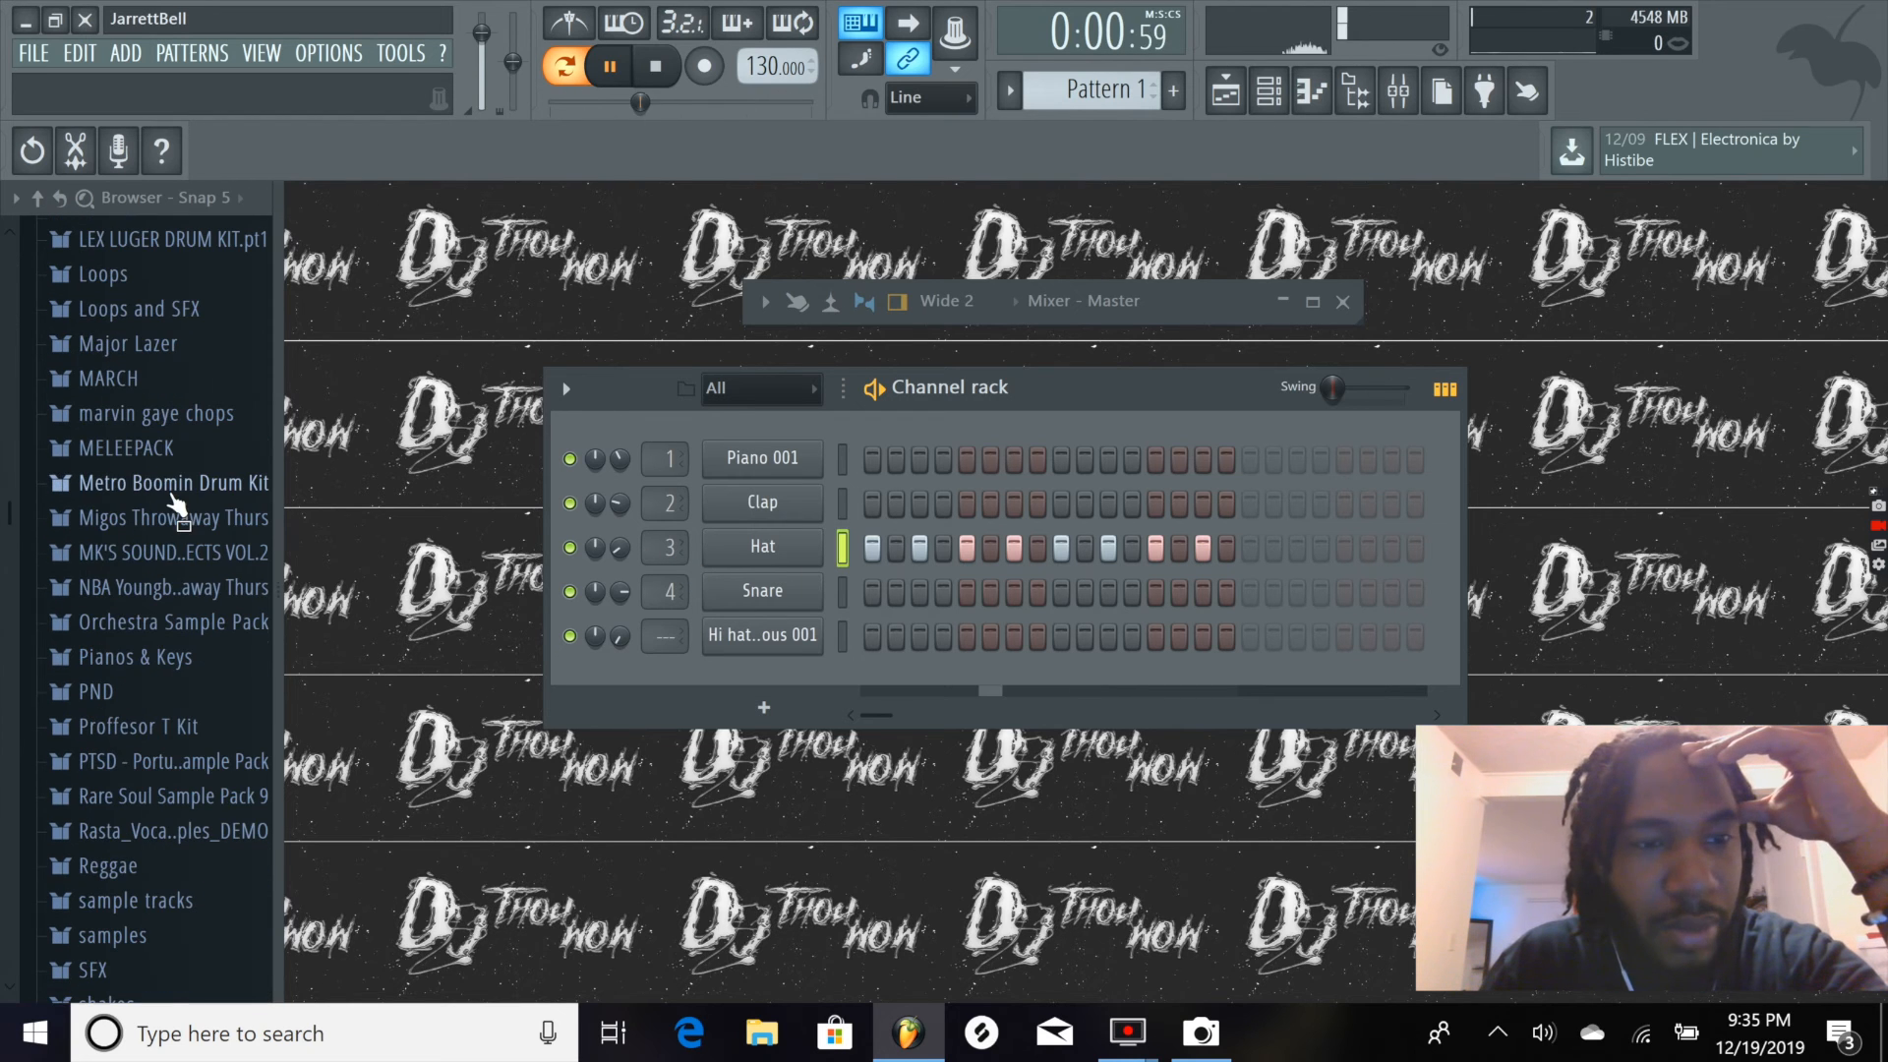
click(149, 448)
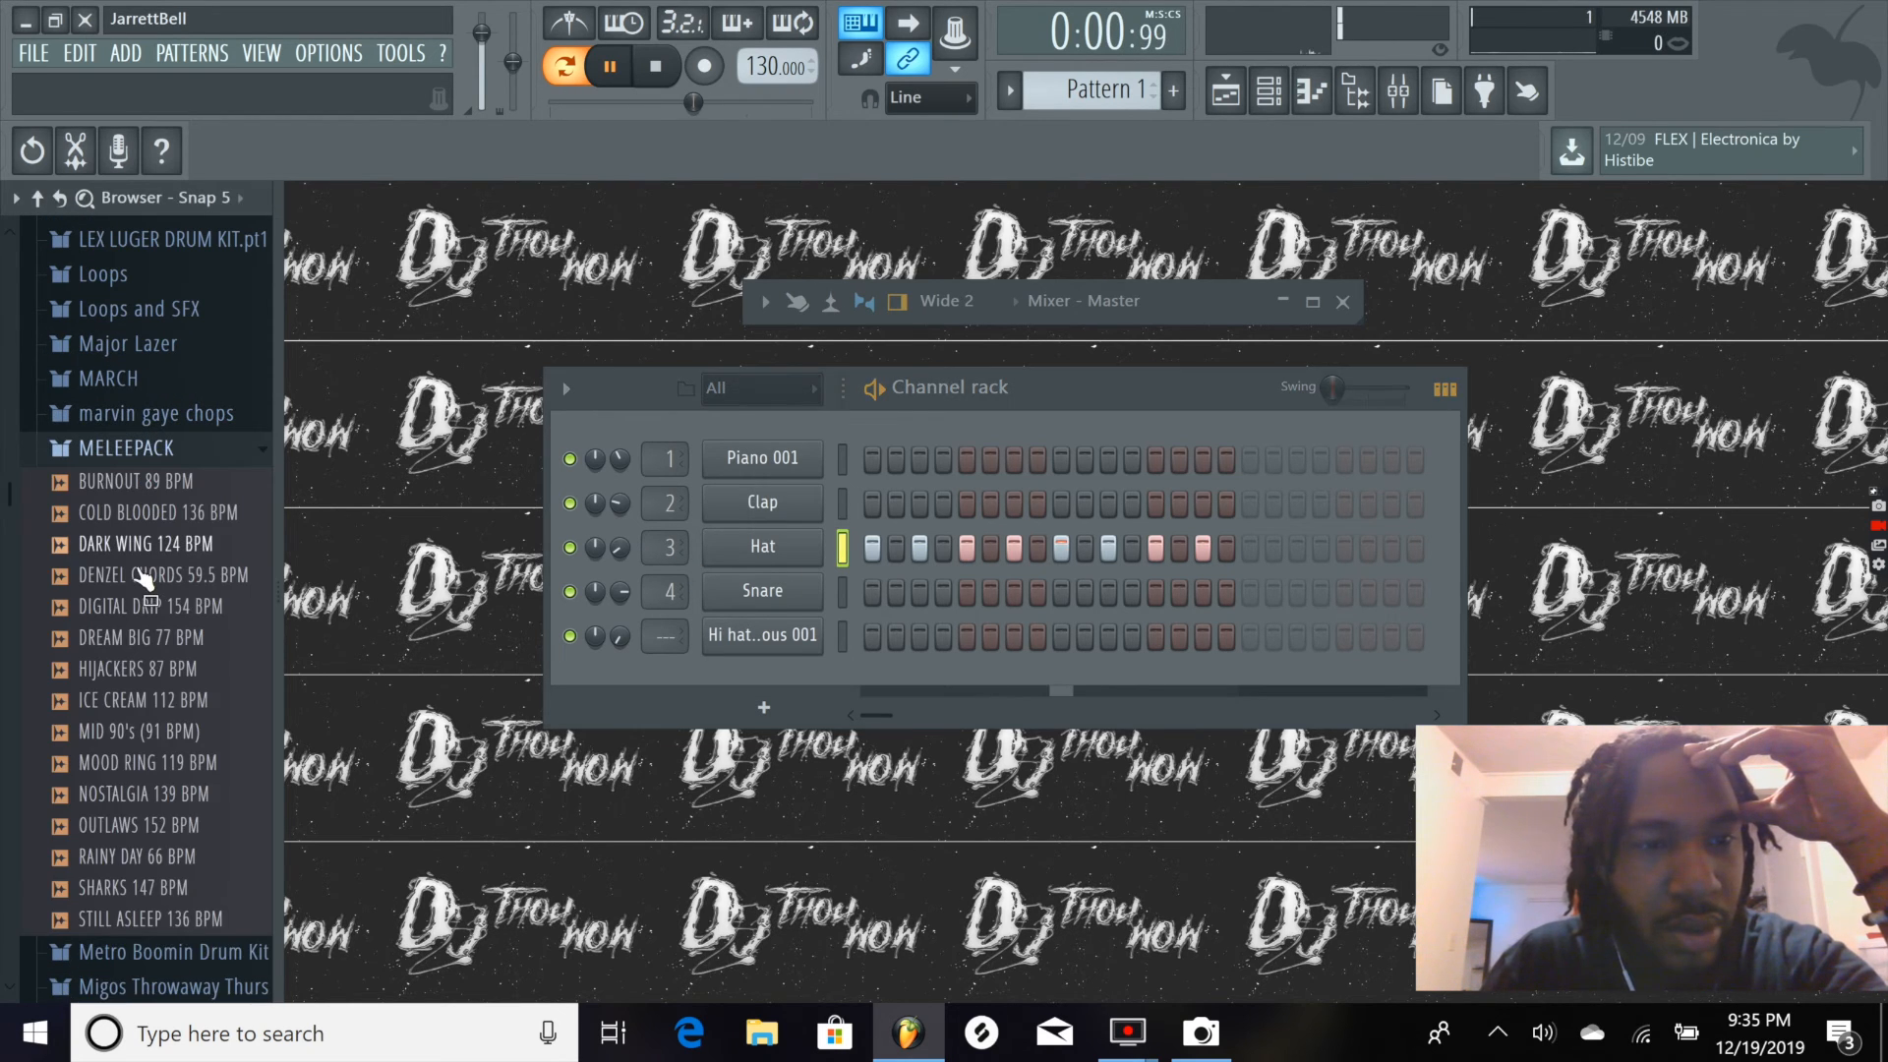
click(153, 448)
scroll(152, 777, down, 5)
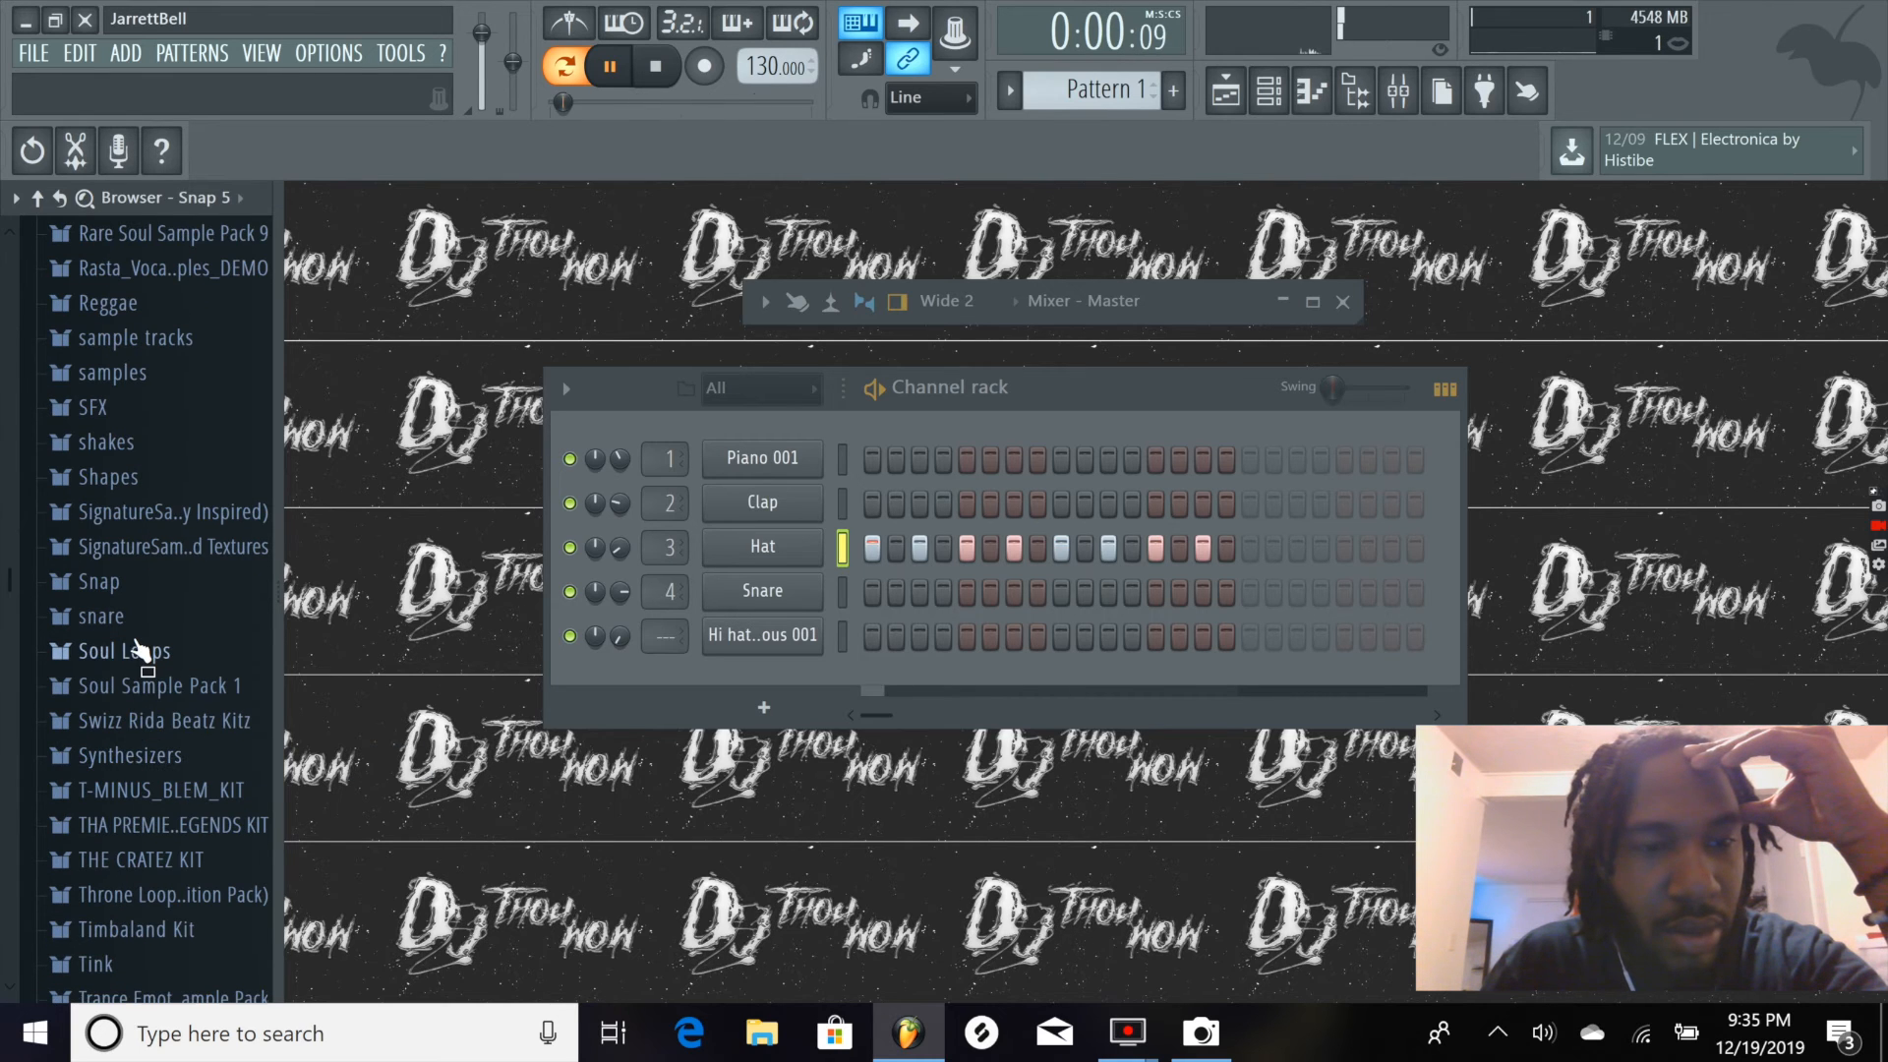
click(138, 582)
click(118, 648)
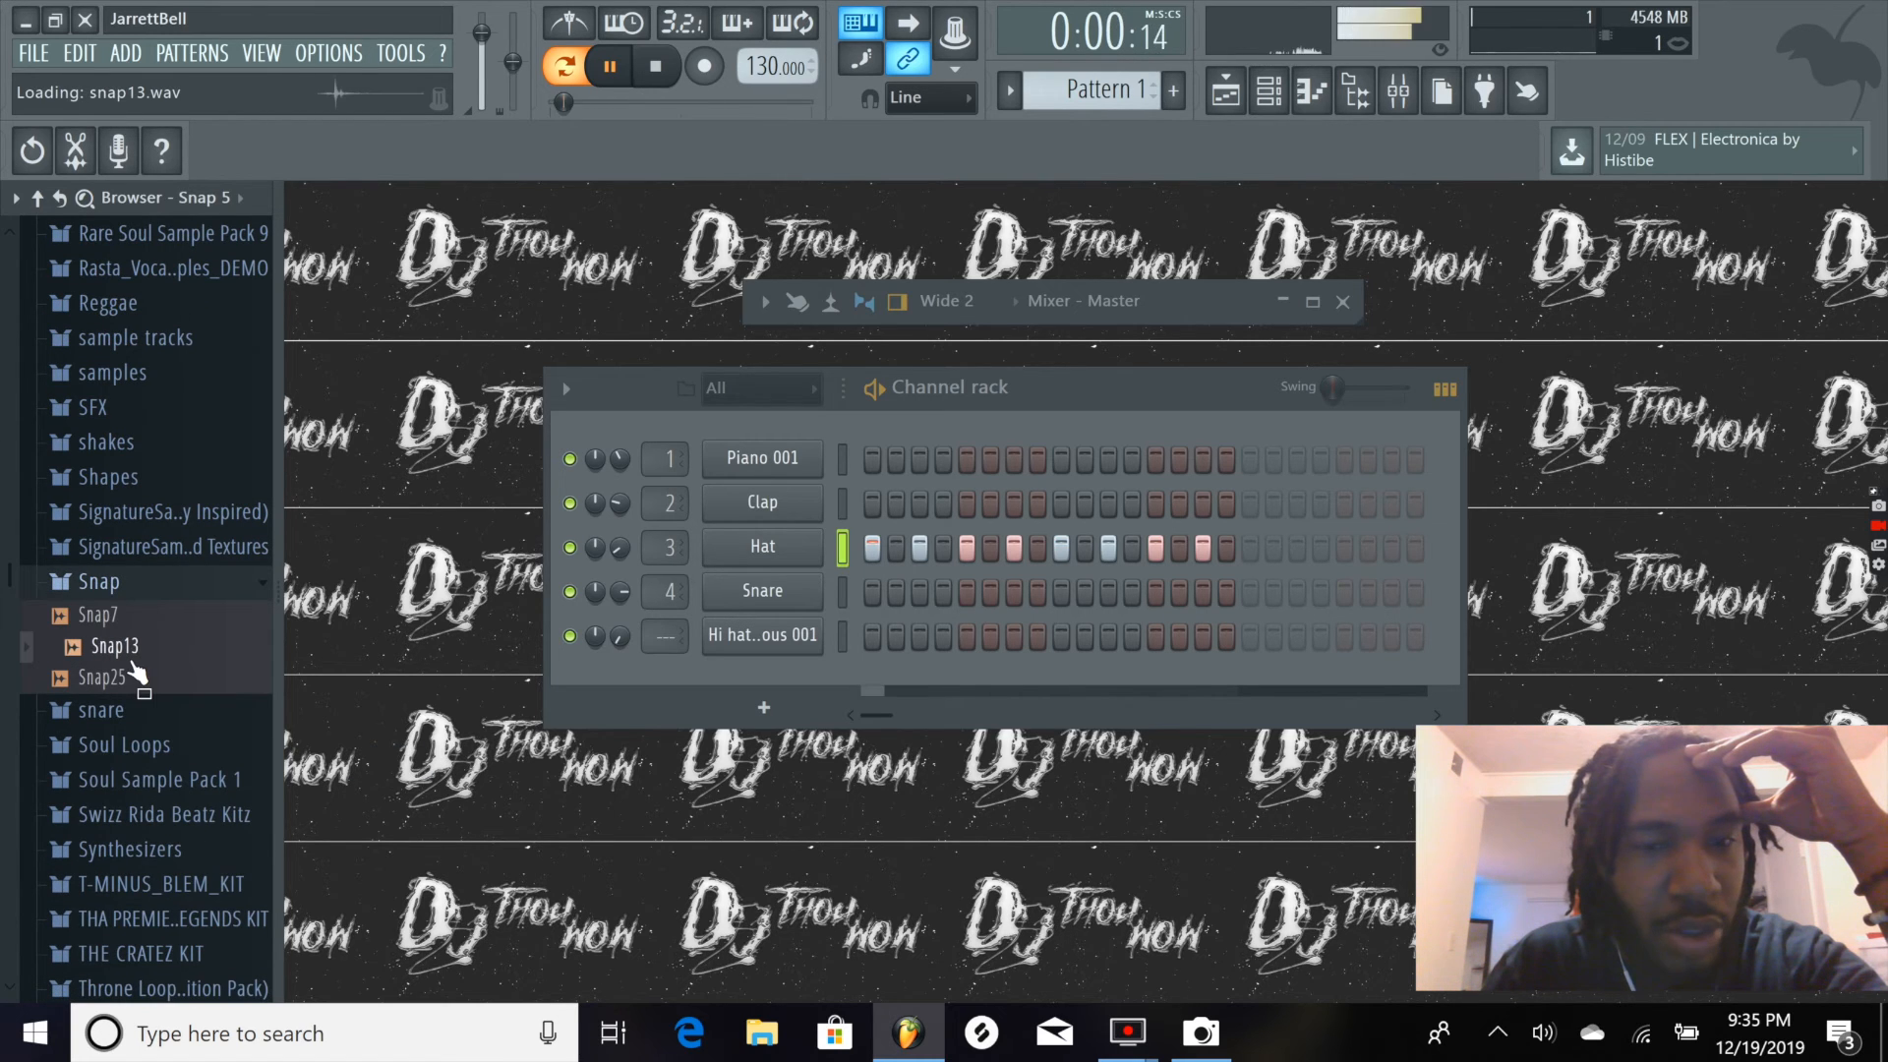
drag(139, 654, 803, 676)
click(1056, 680)
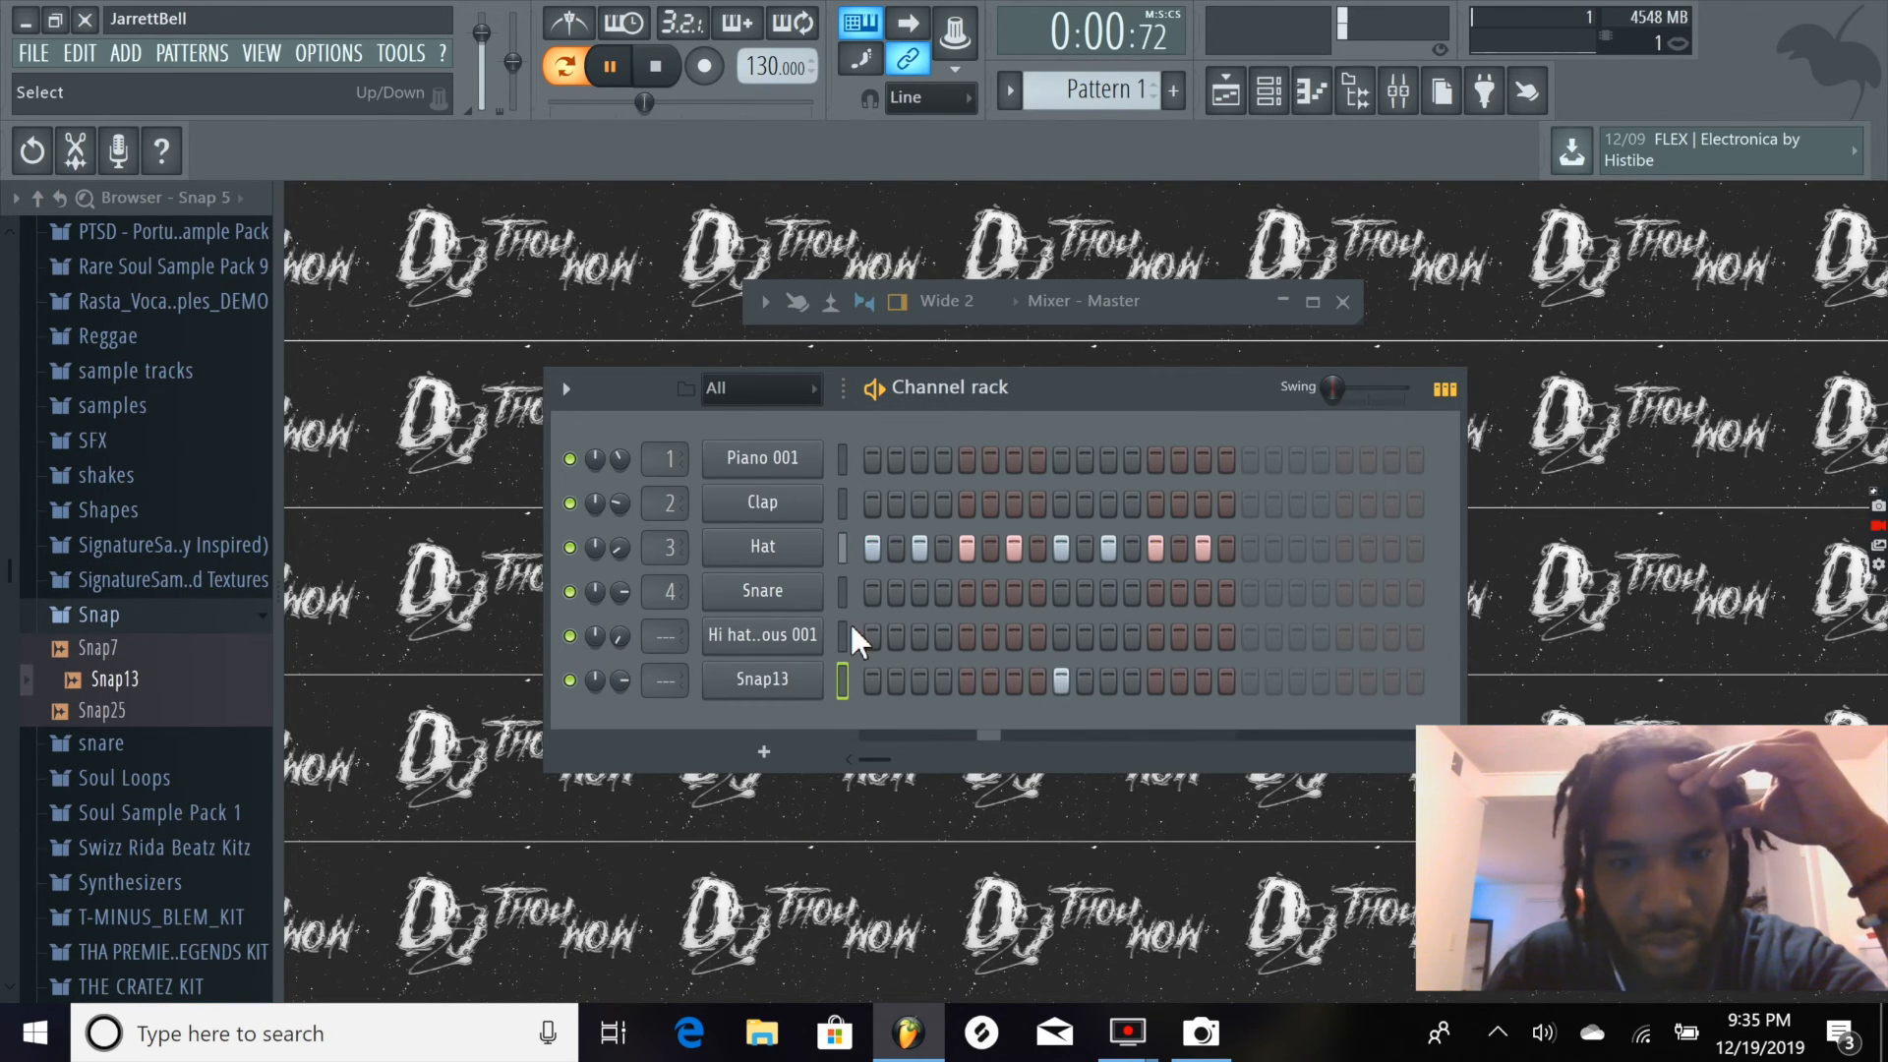
click(263, 620)
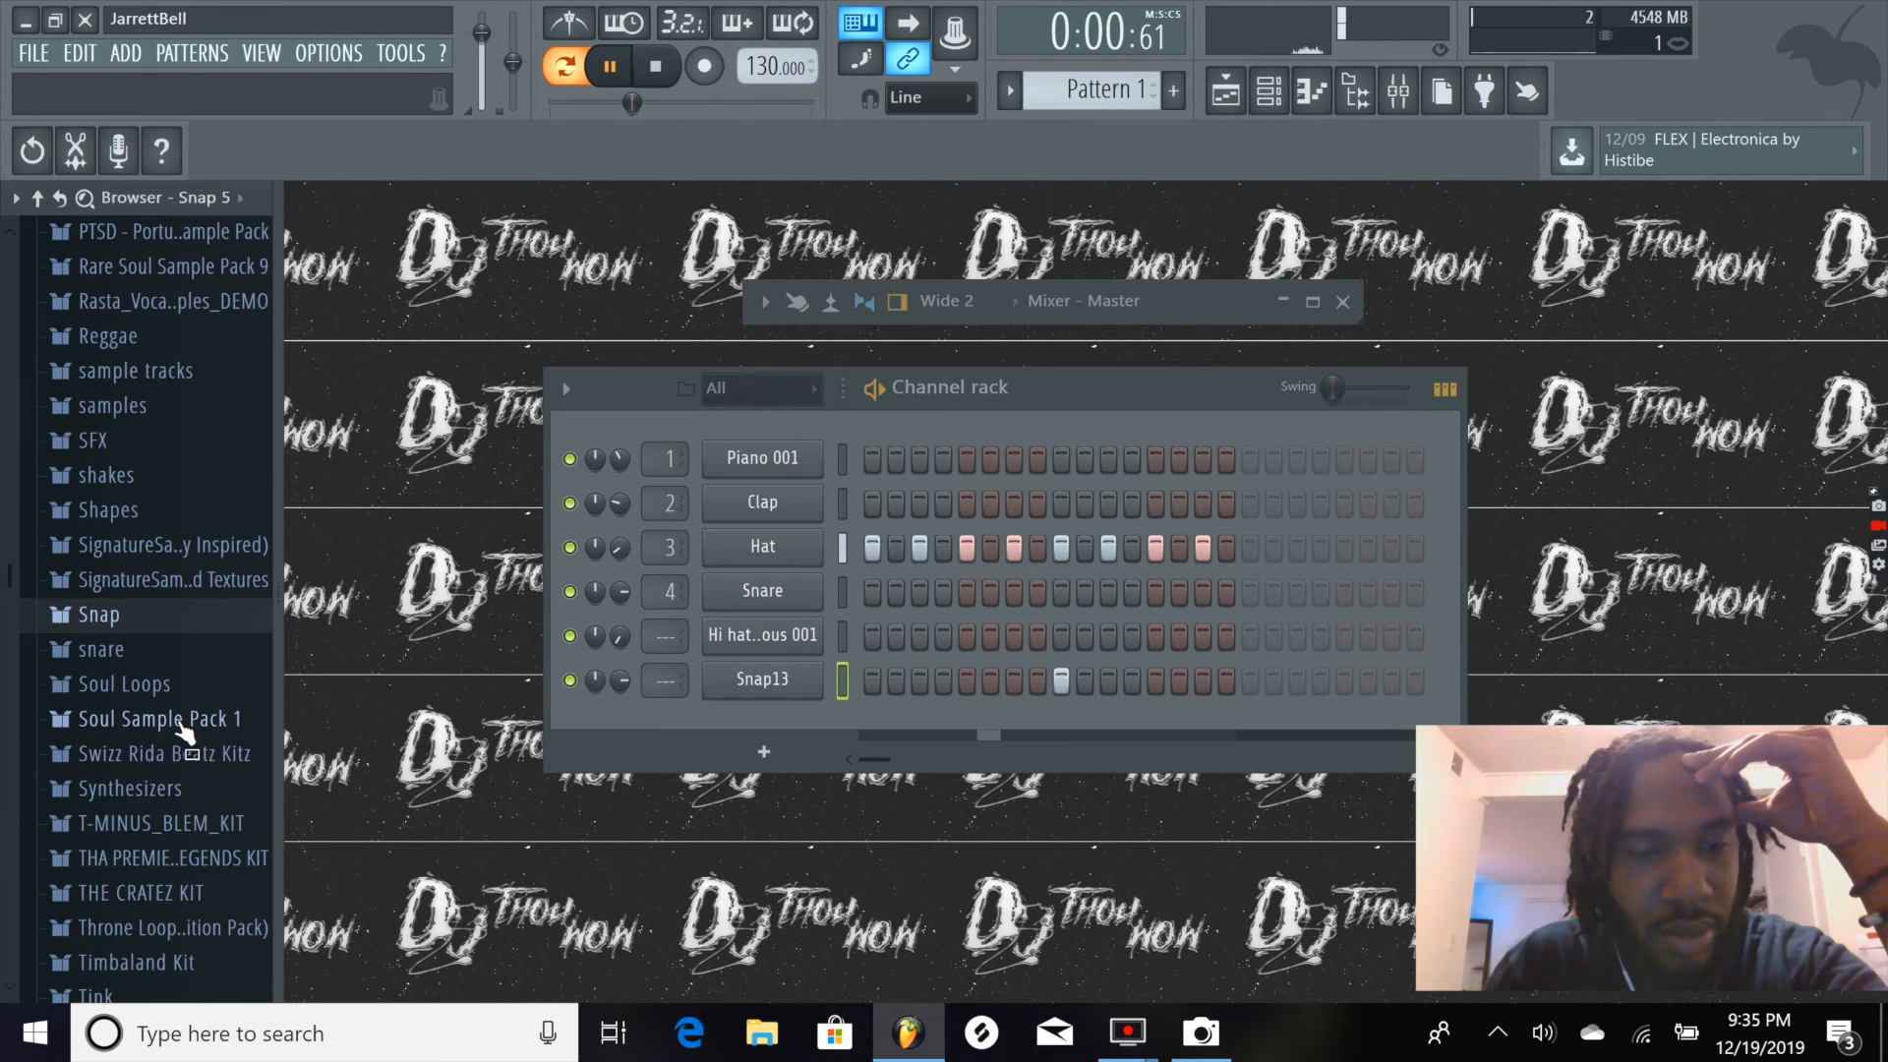
Load the LEX HEAVY Kick LV1 sample into a new channel and place hits on steps 1, 7 and 15
scroll(173, 712, down, 15)
scroll(122, 747, down, 5)
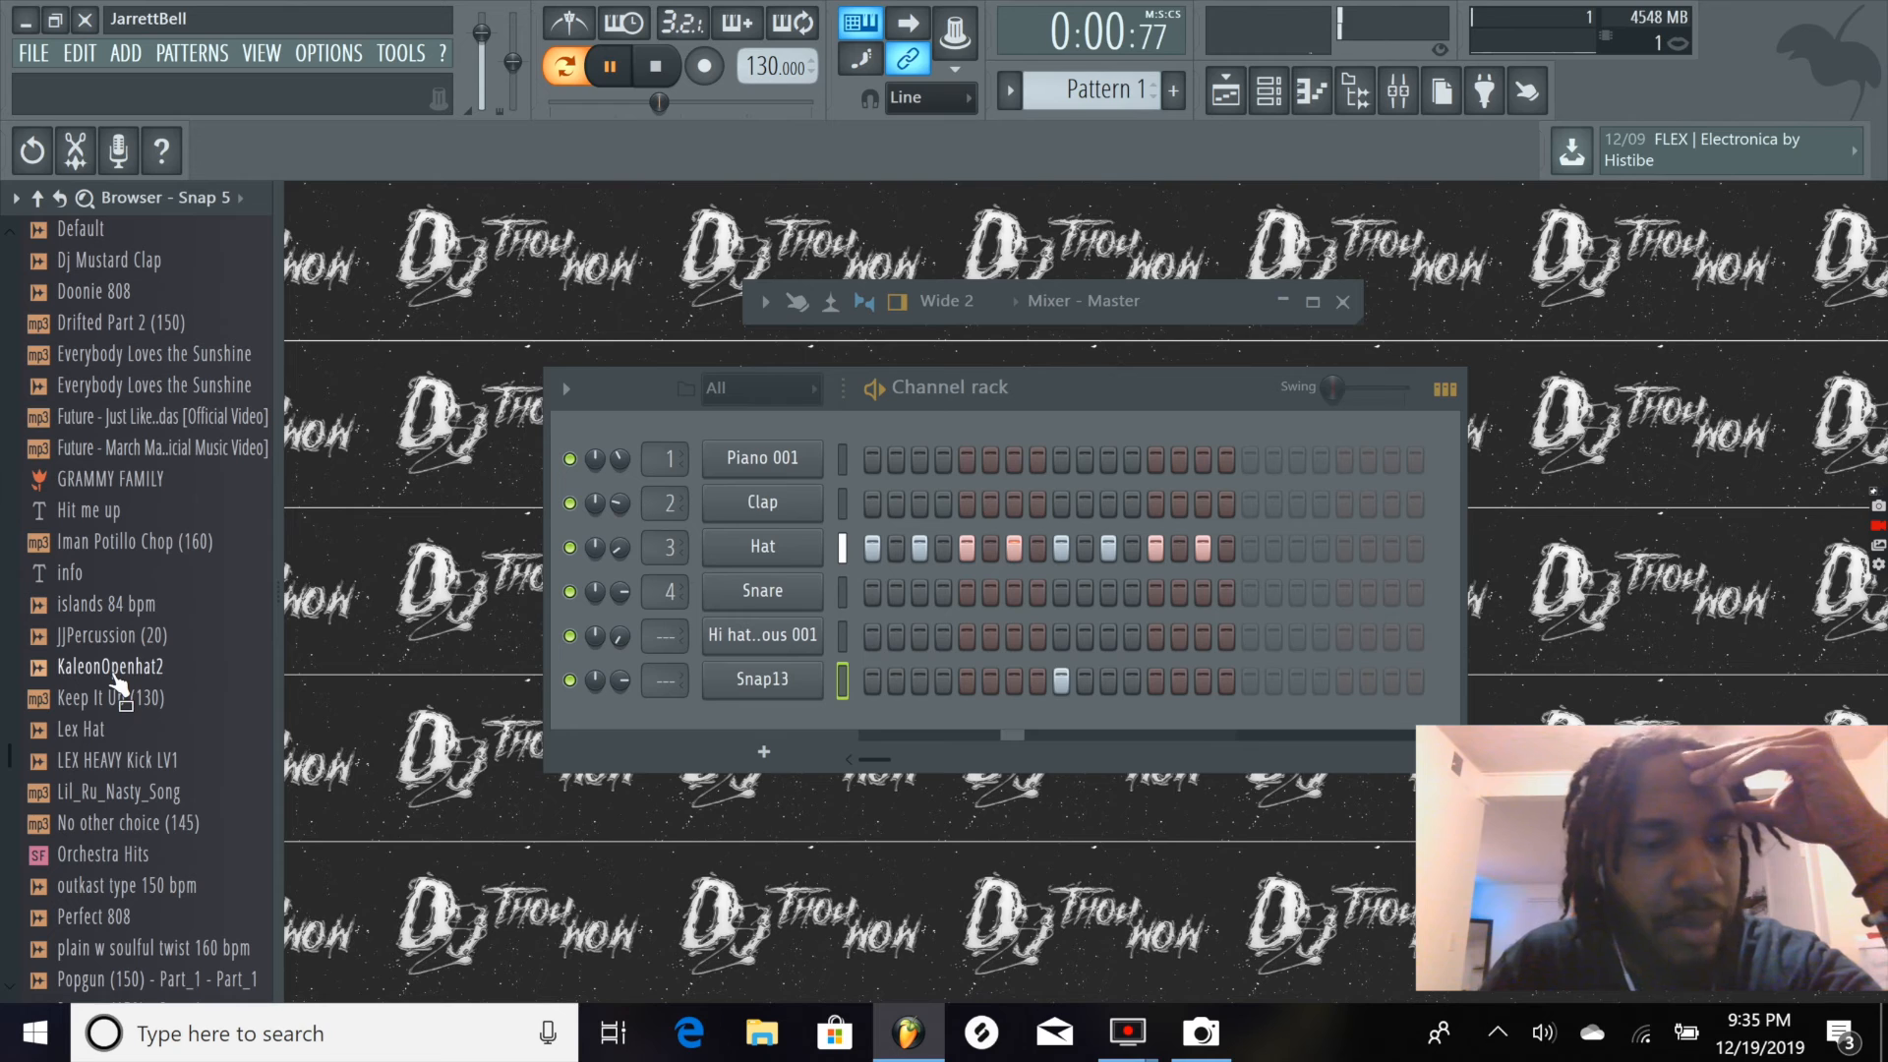
click(142, 759)
drag(151, 769, 698, 710)
click(872, 719)
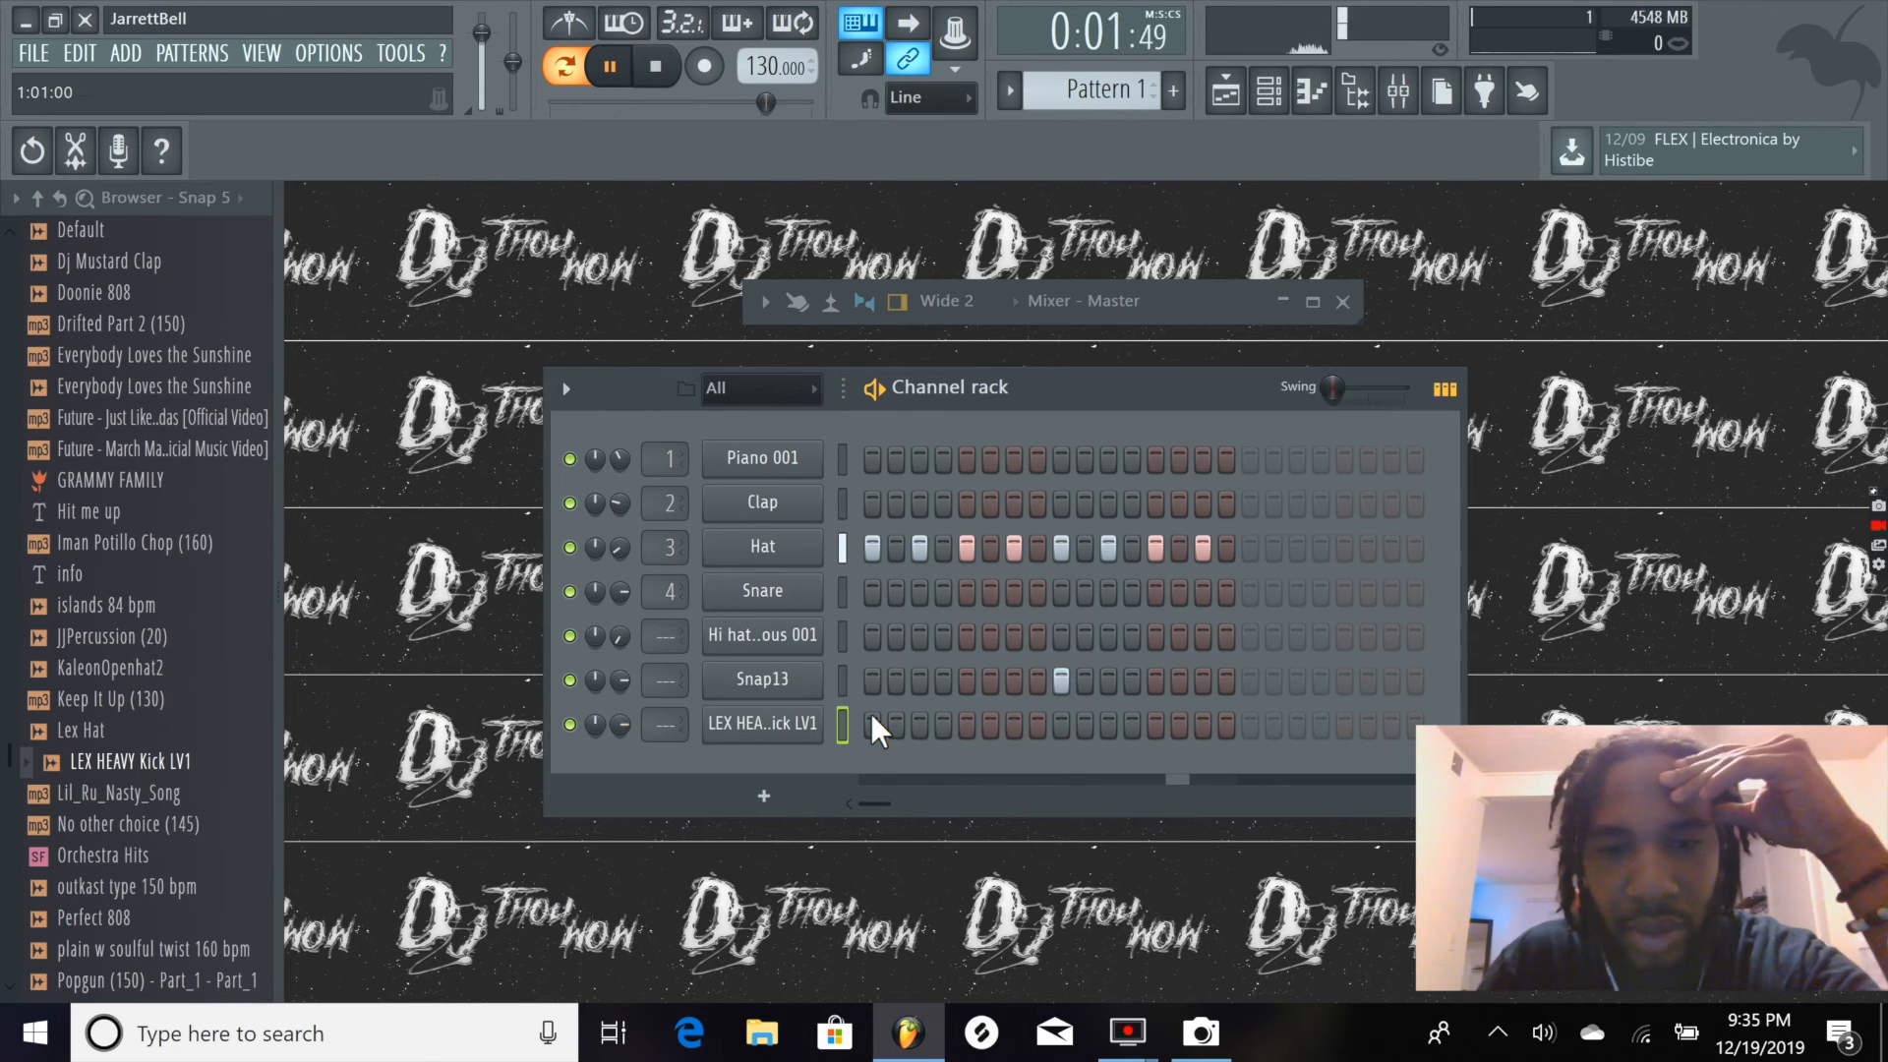
click(991, 725)
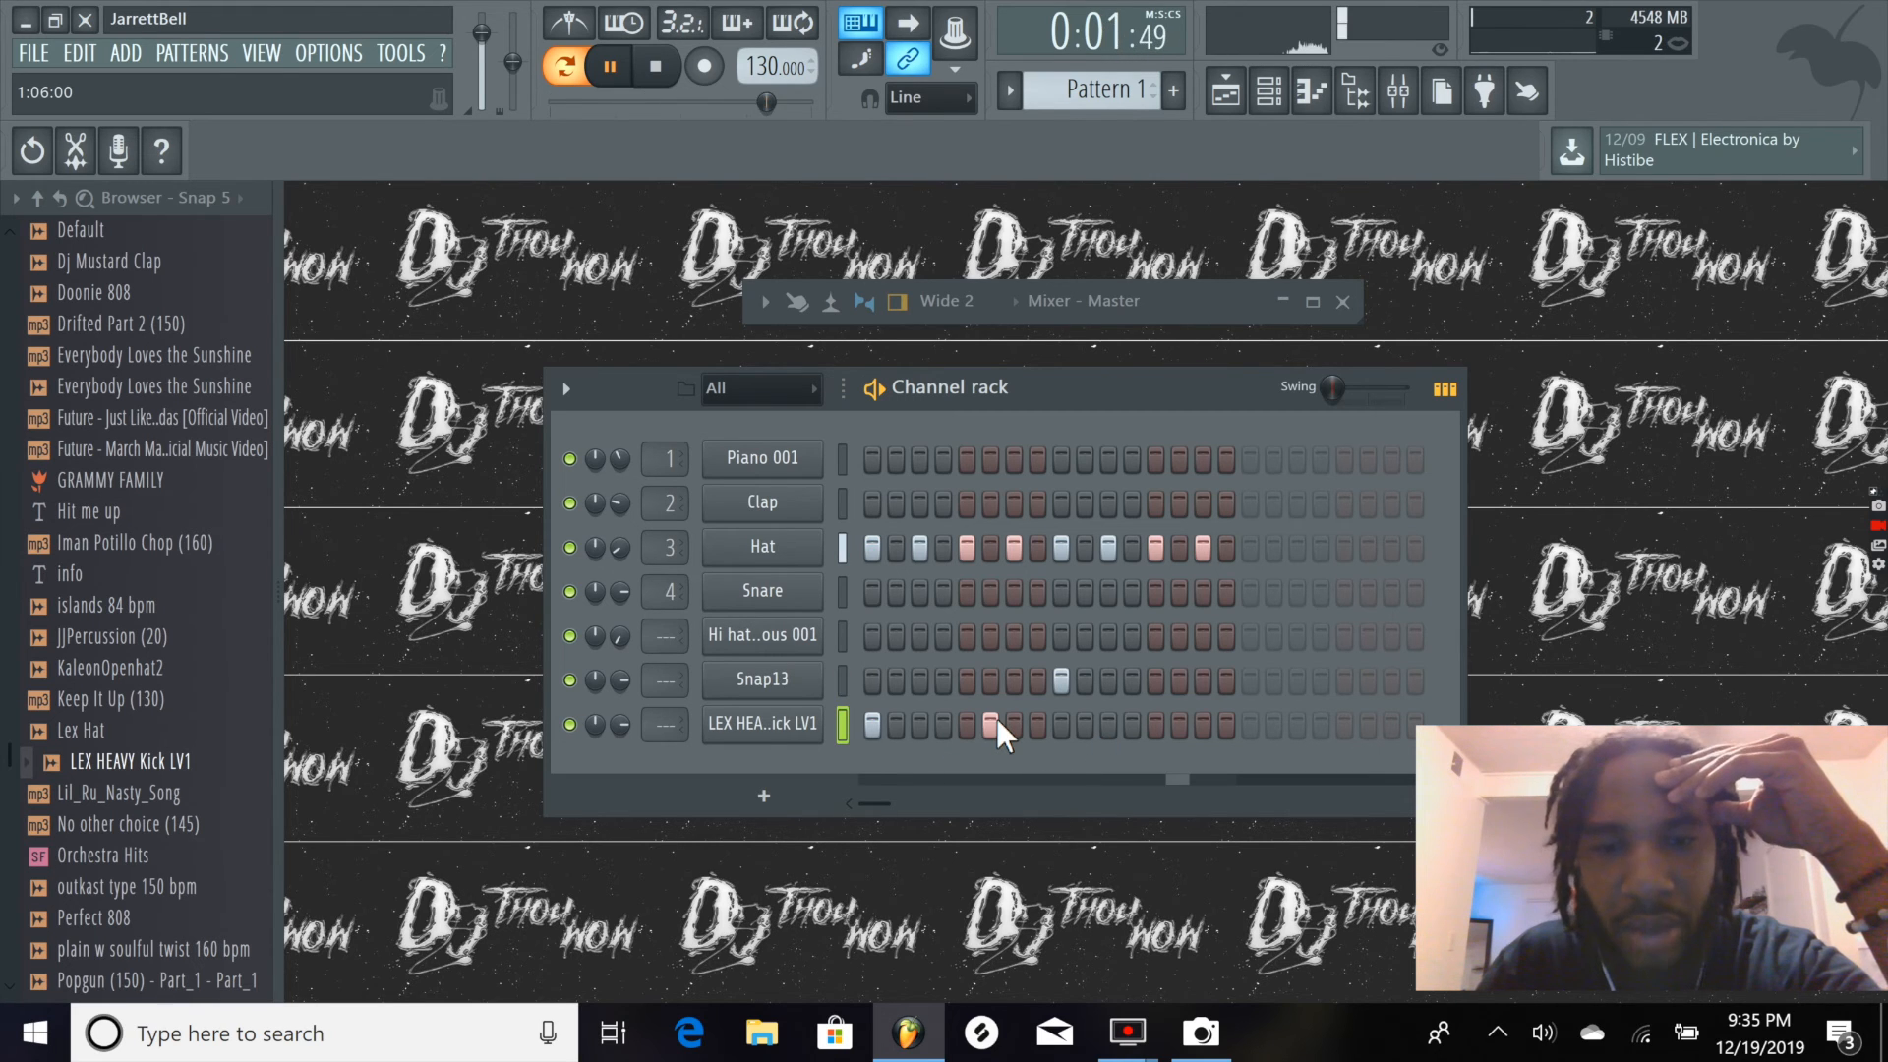
right_click(995, 722)
click(1017, 720)
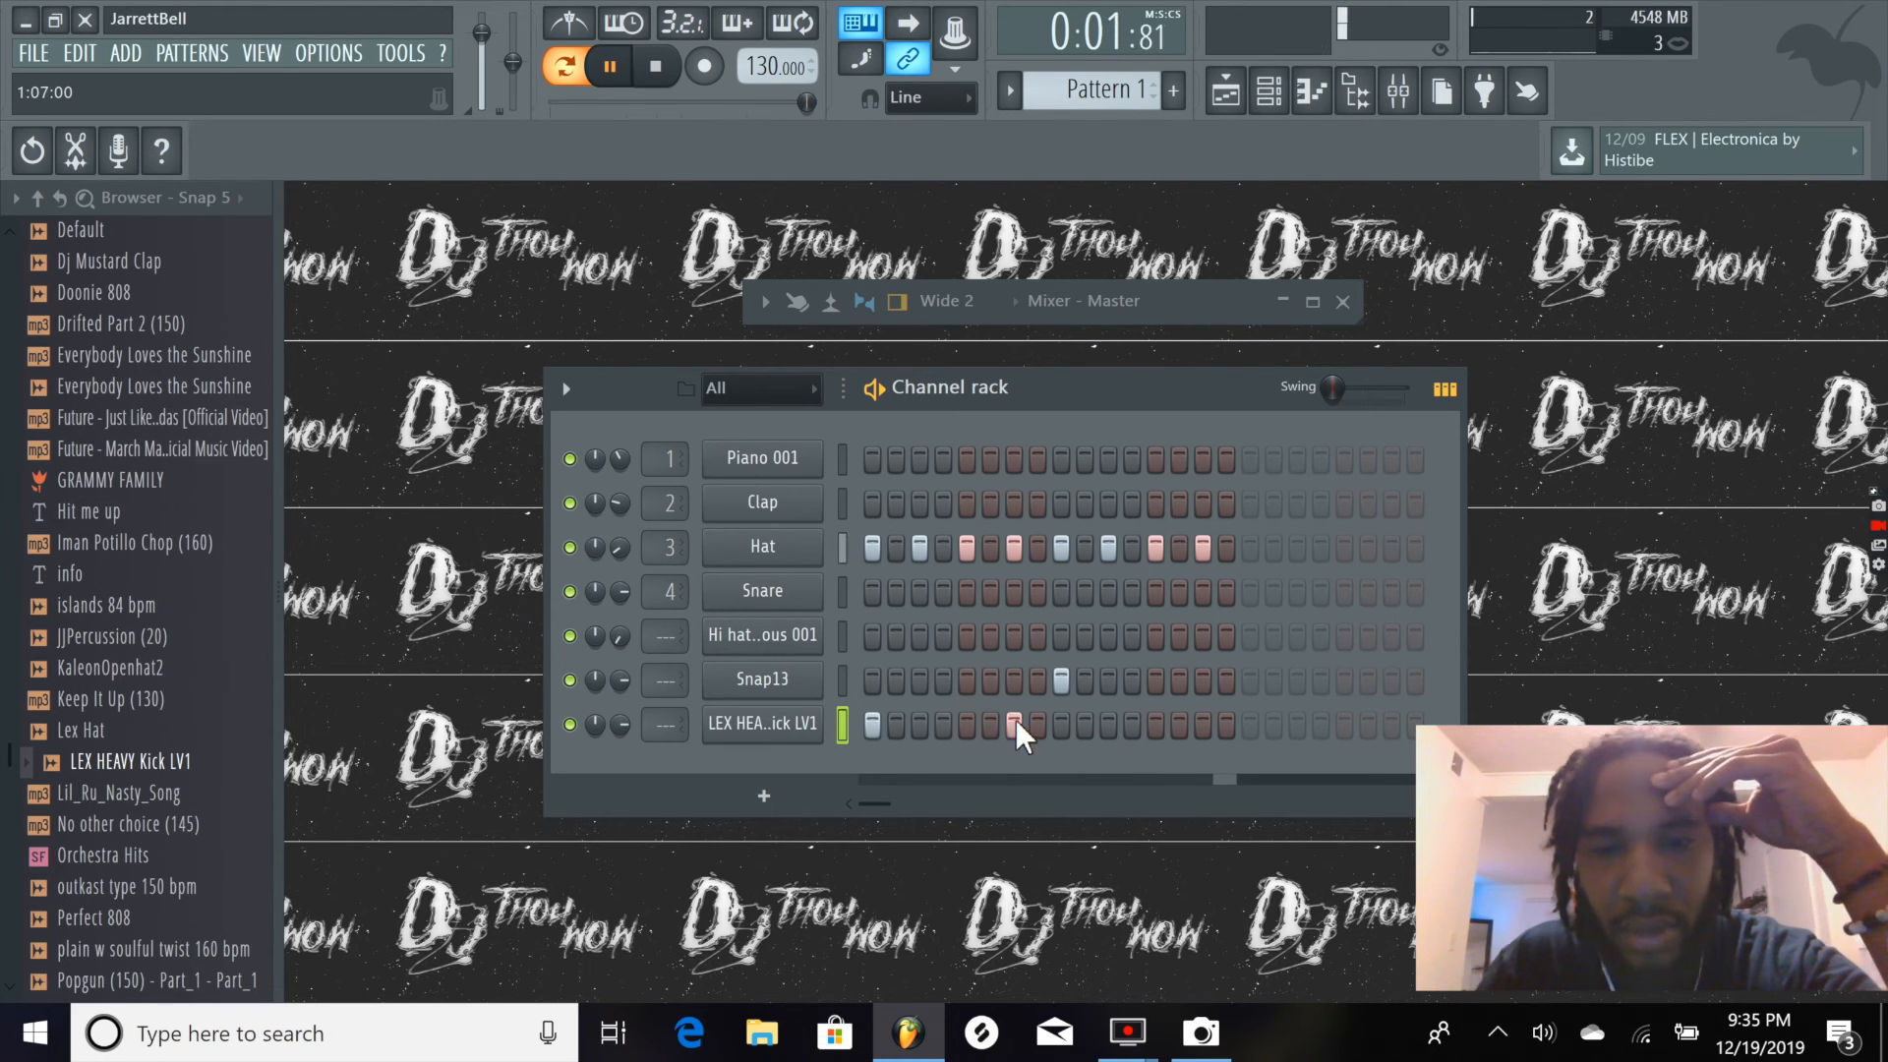
click(1201, 726)
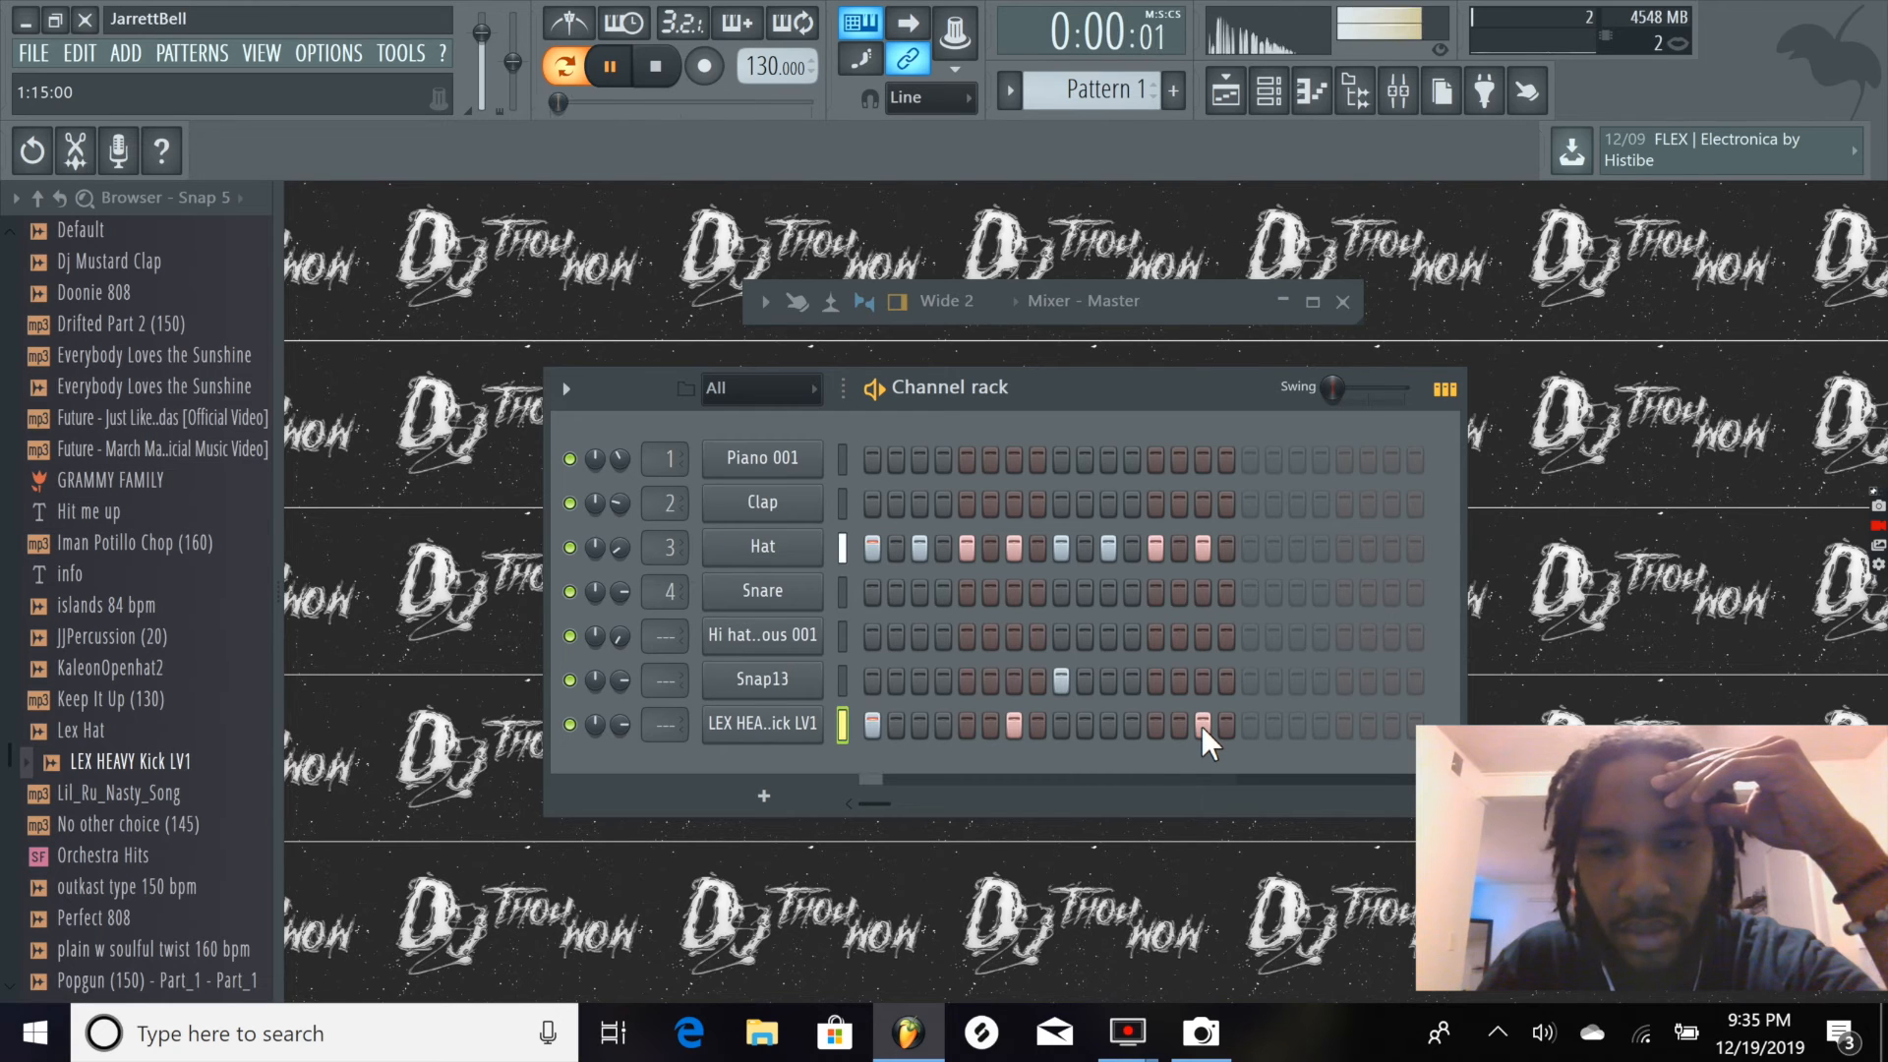
Mute the LEX HEAVY Kick LV1 channel, and load Dj Mustard Clap into a new channel with a hit on step 9
click(571, 726)
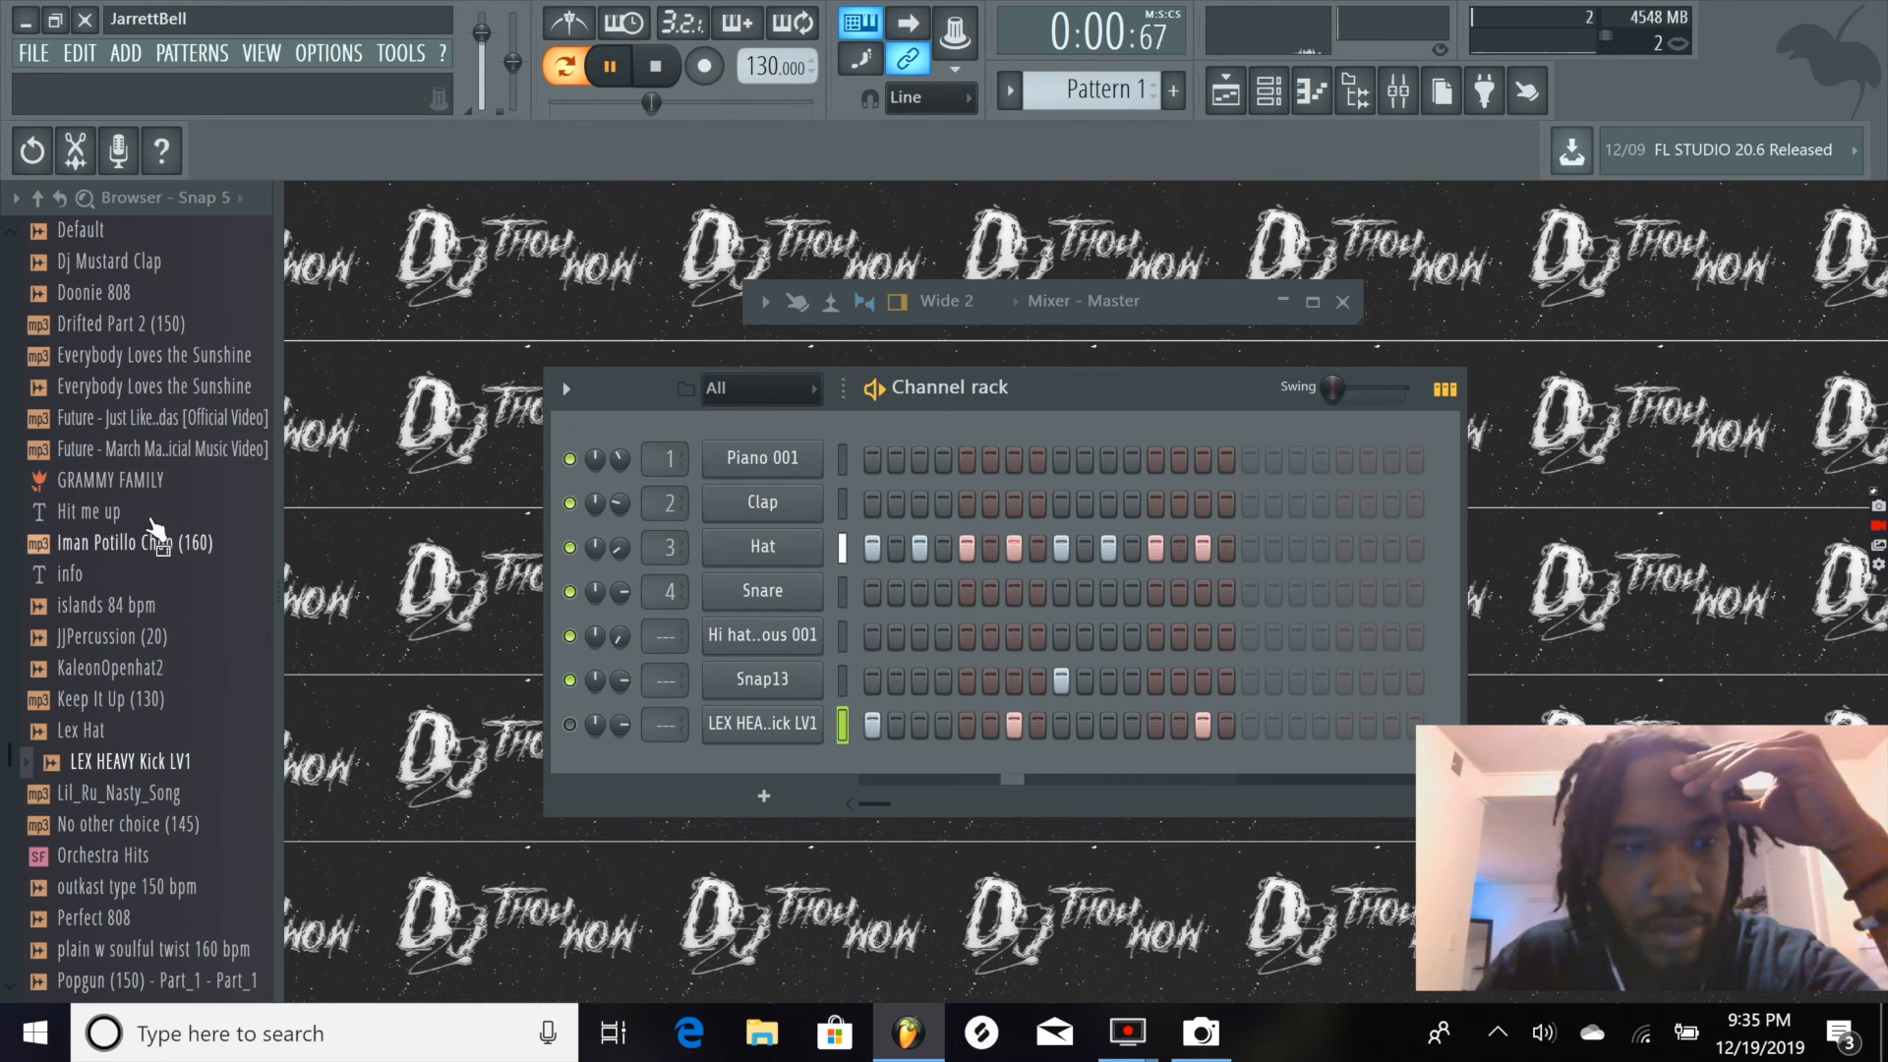
scroll(148, 484, up, 3)
scroll(147, 482, up, 7)
drag(150, 633, 740, 765)
click(1061, 768)
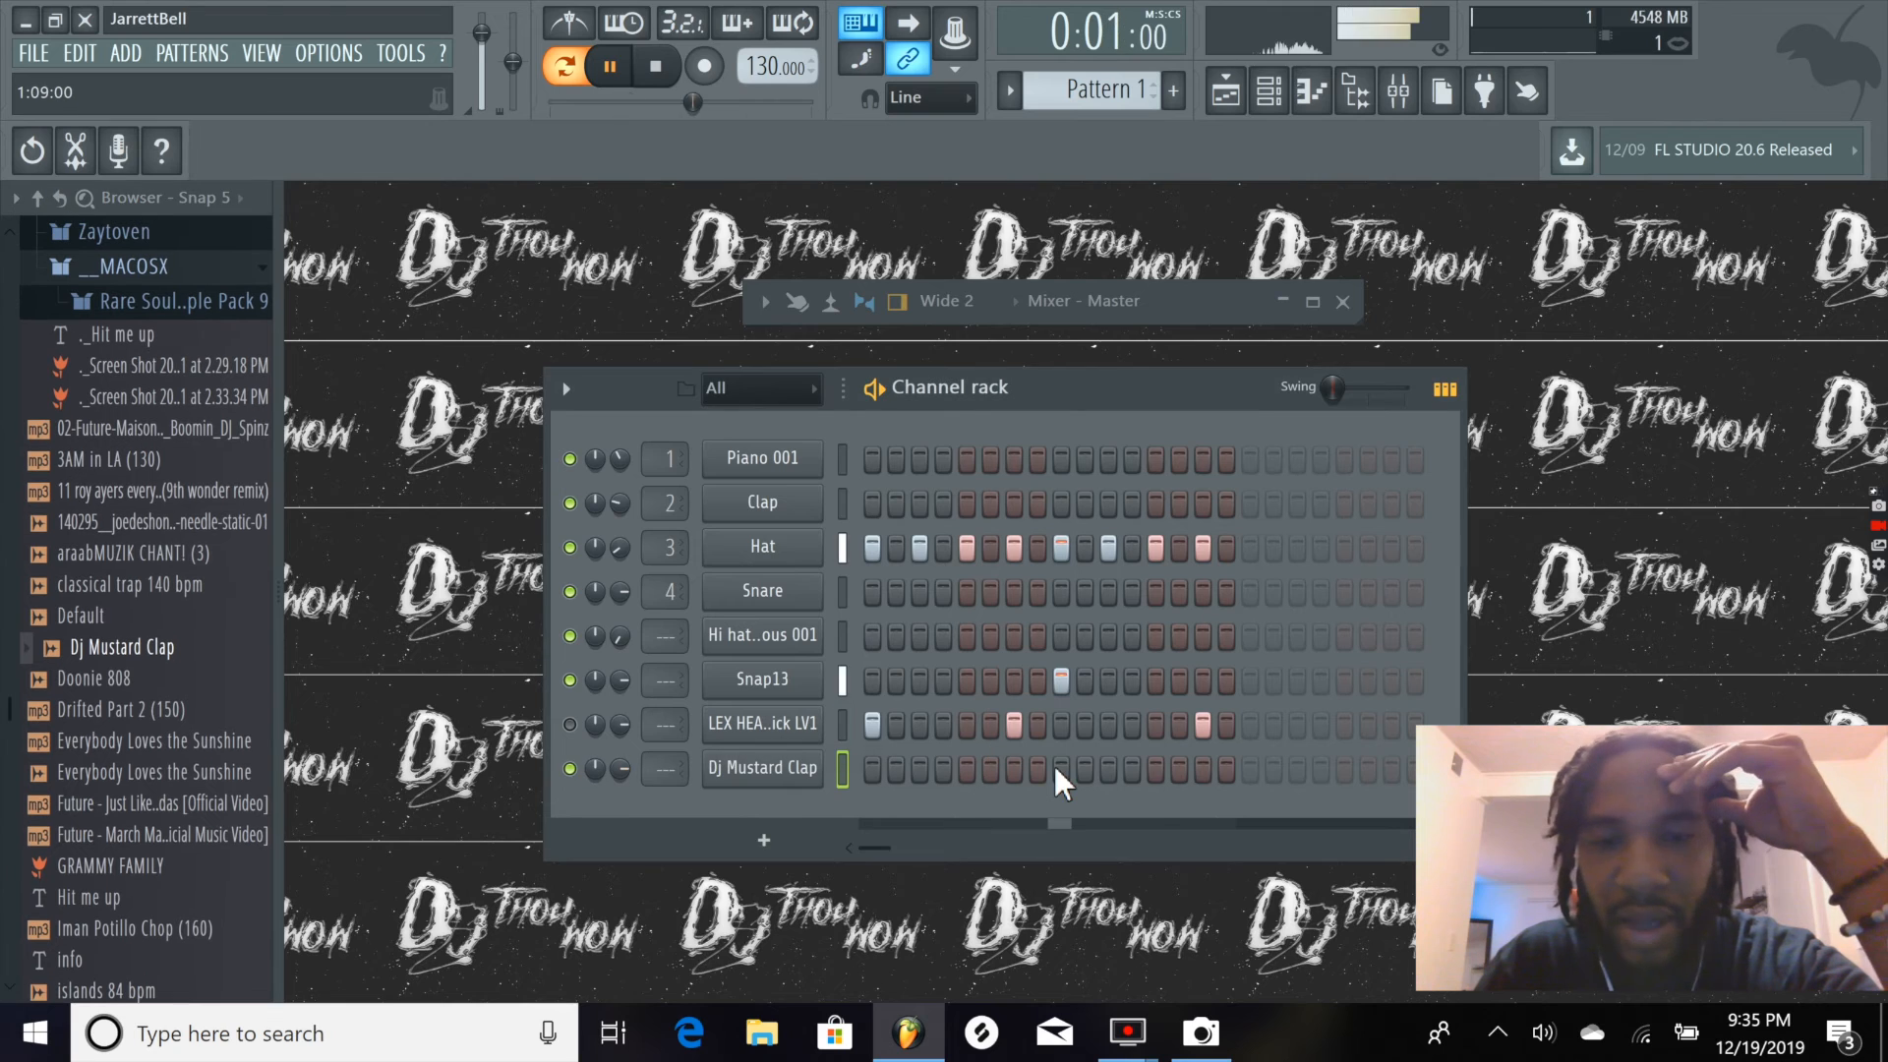
Lower the Dj Mustard Clap channel's volume and unmute the LEX HEAVY Kick LV1 channel
drag(623, 763, 627, 770)
click(570, 724)
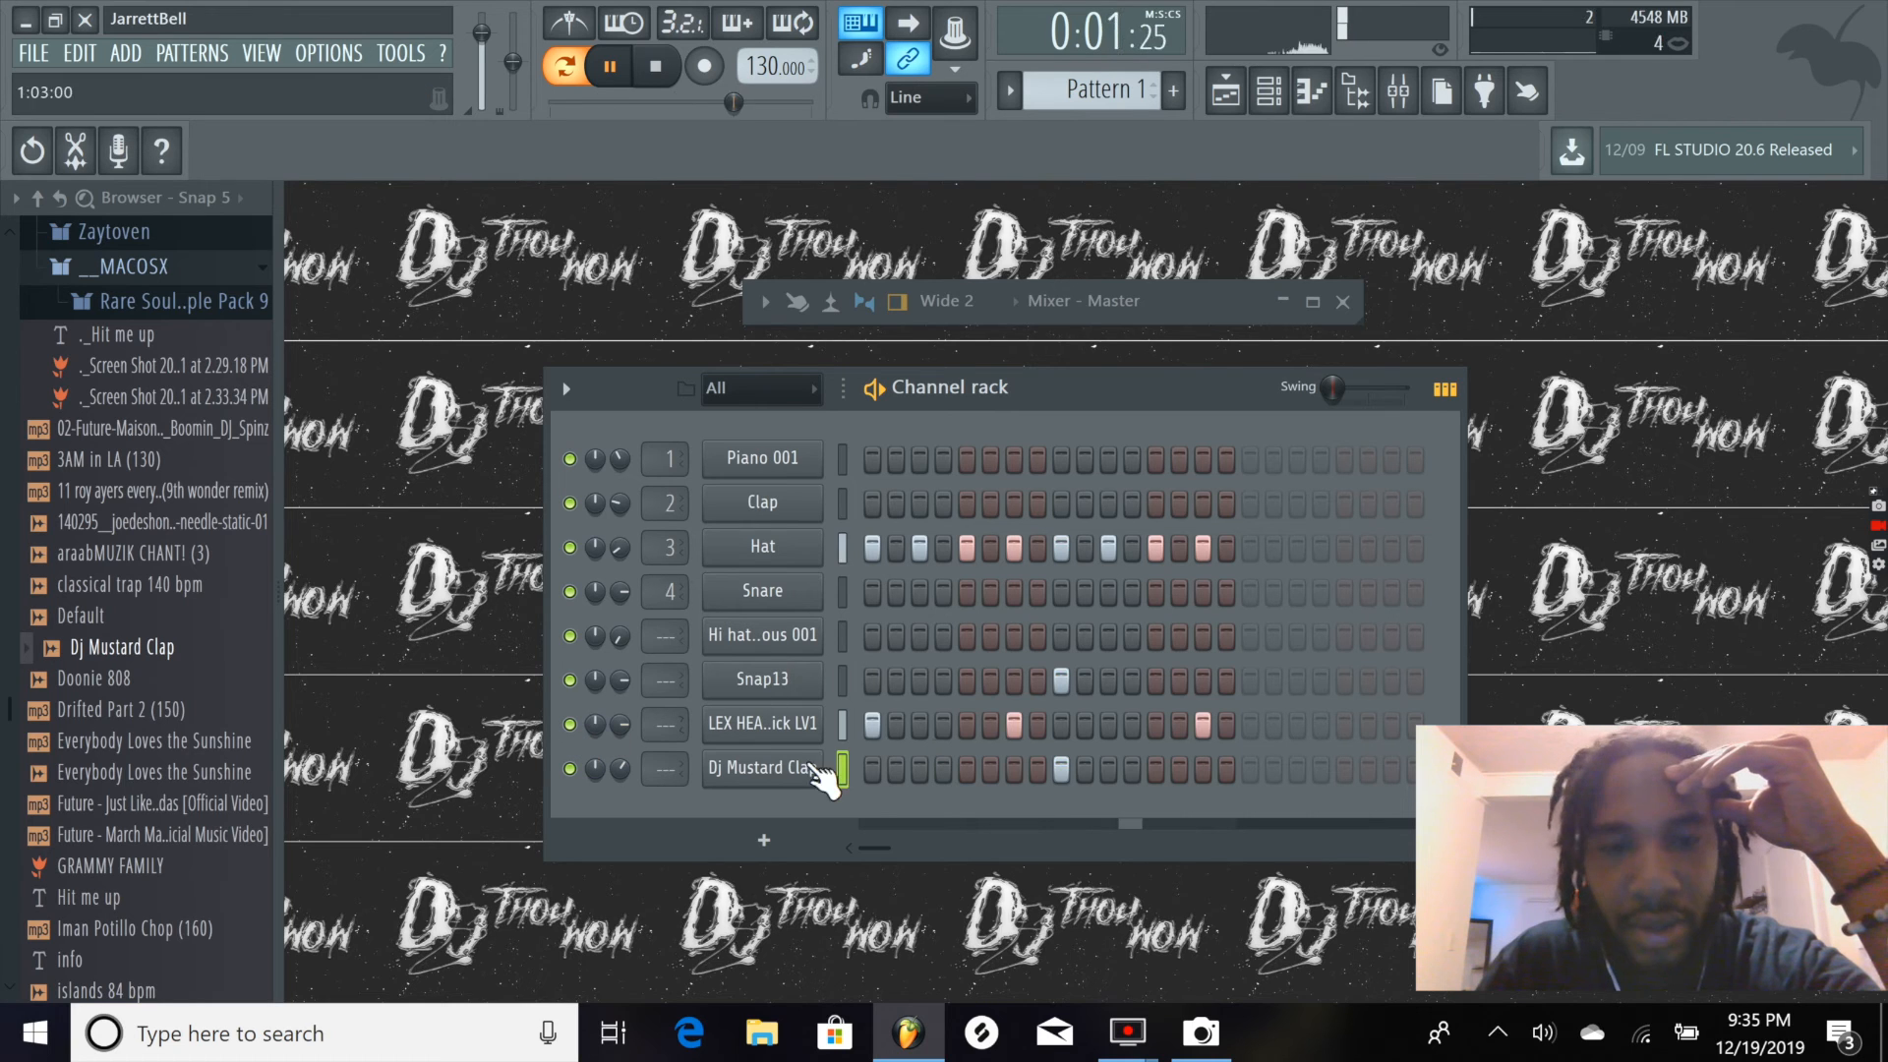
drag(620, 768, 619, 774)
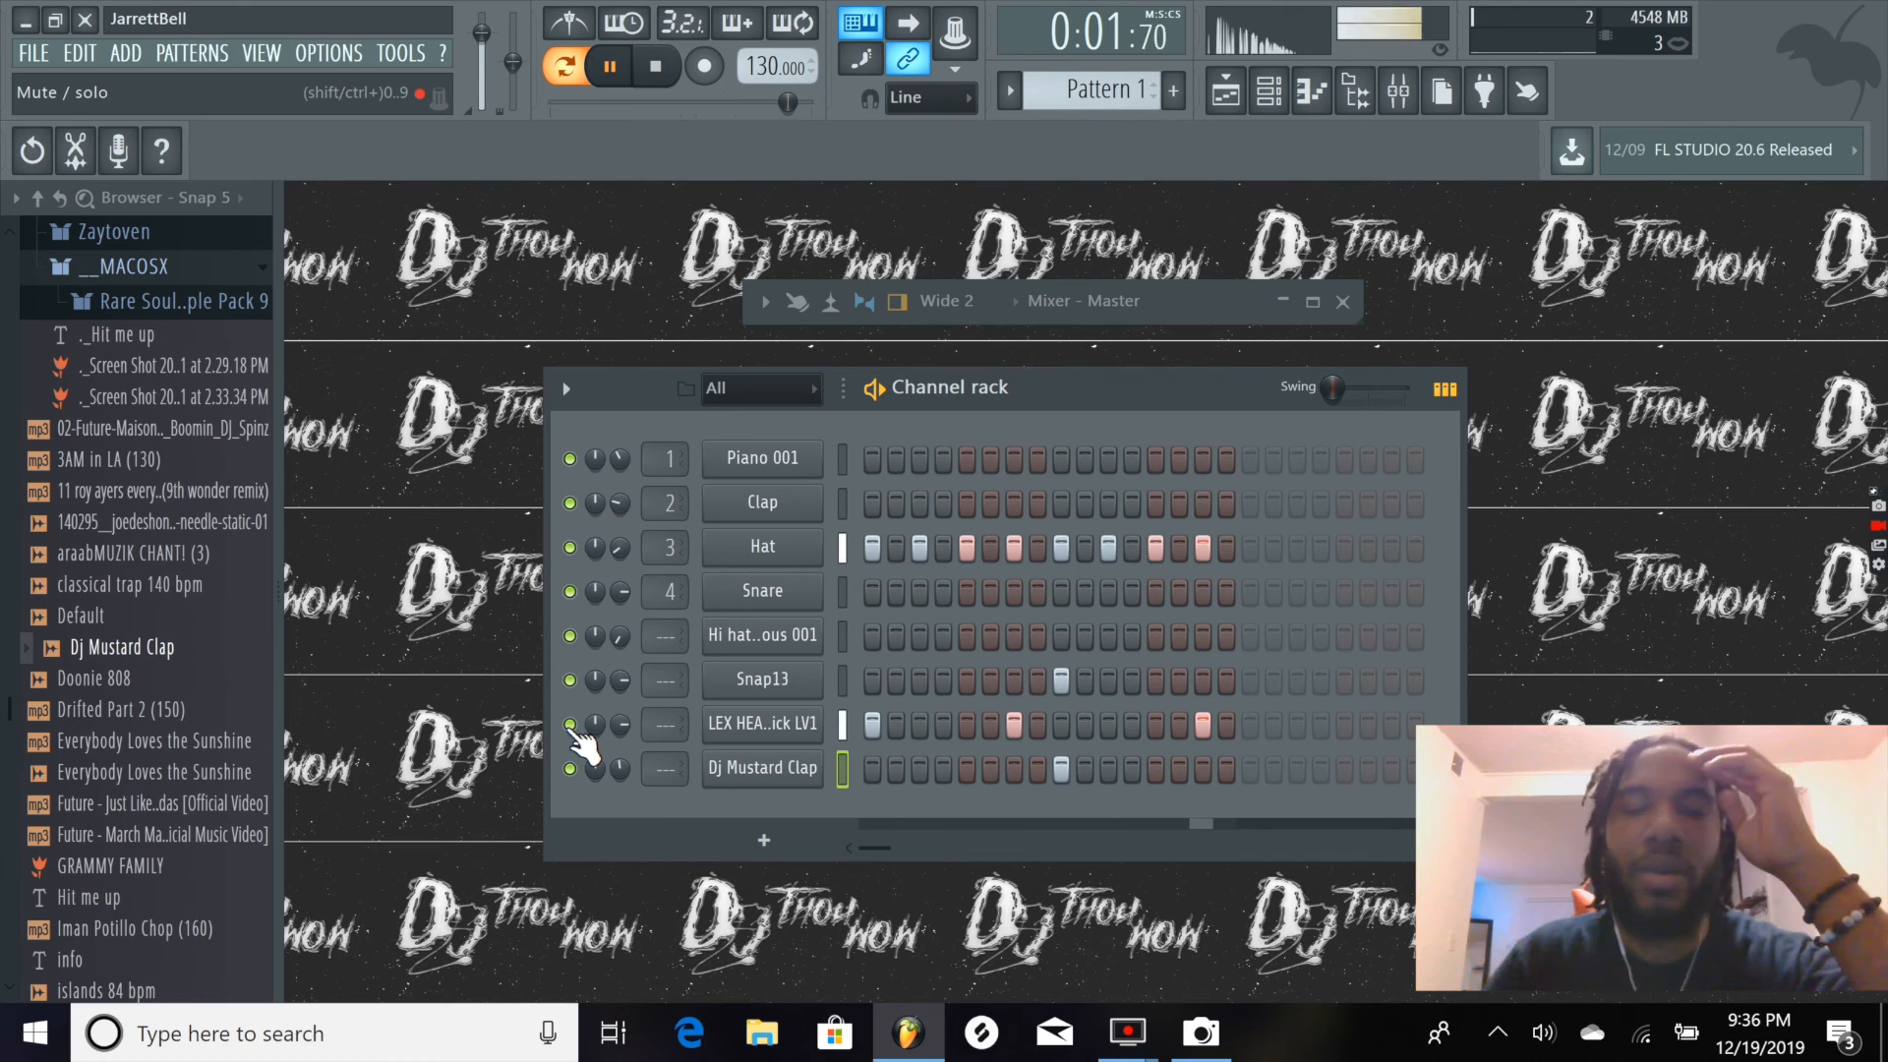
Mute the LEX HEAVY Kick LV1, Dj Mustard Clap, Hat and Snap13 channels one after another, and stop playback
drag(580, 724, 580, 769)
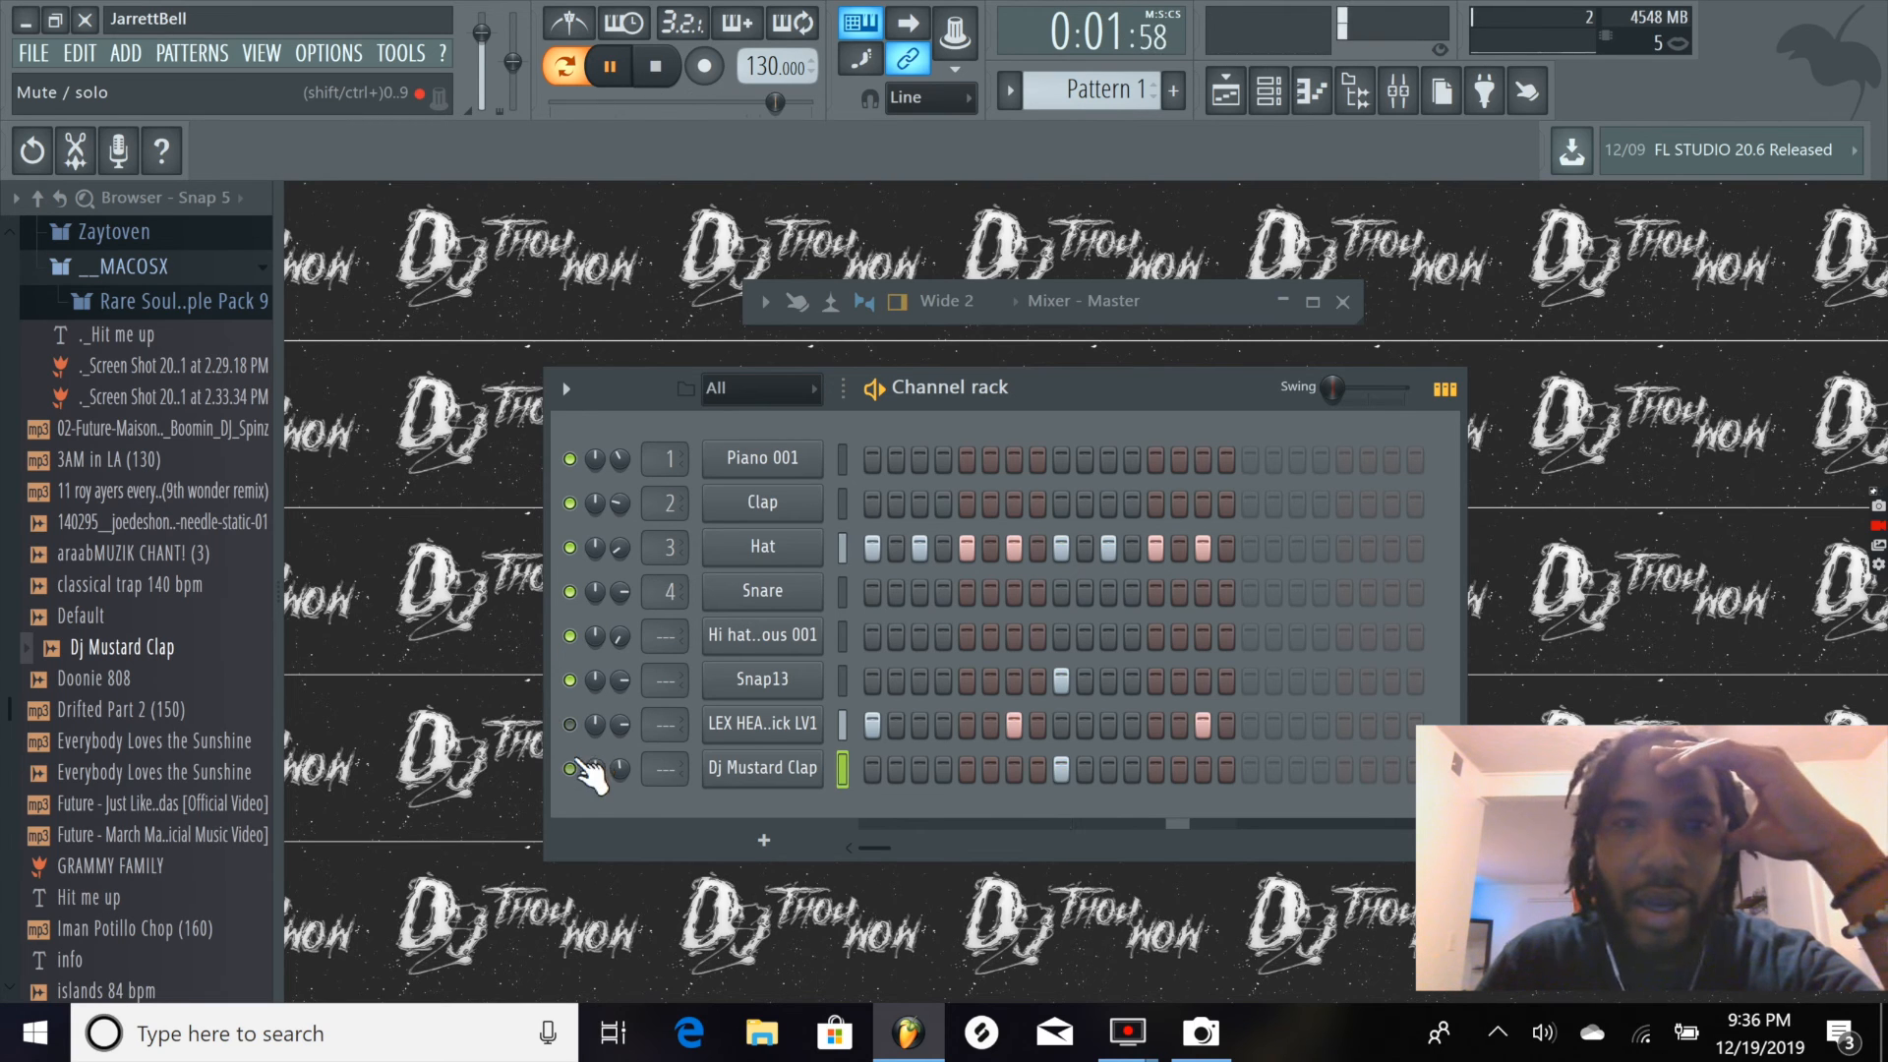
click(570, 546)
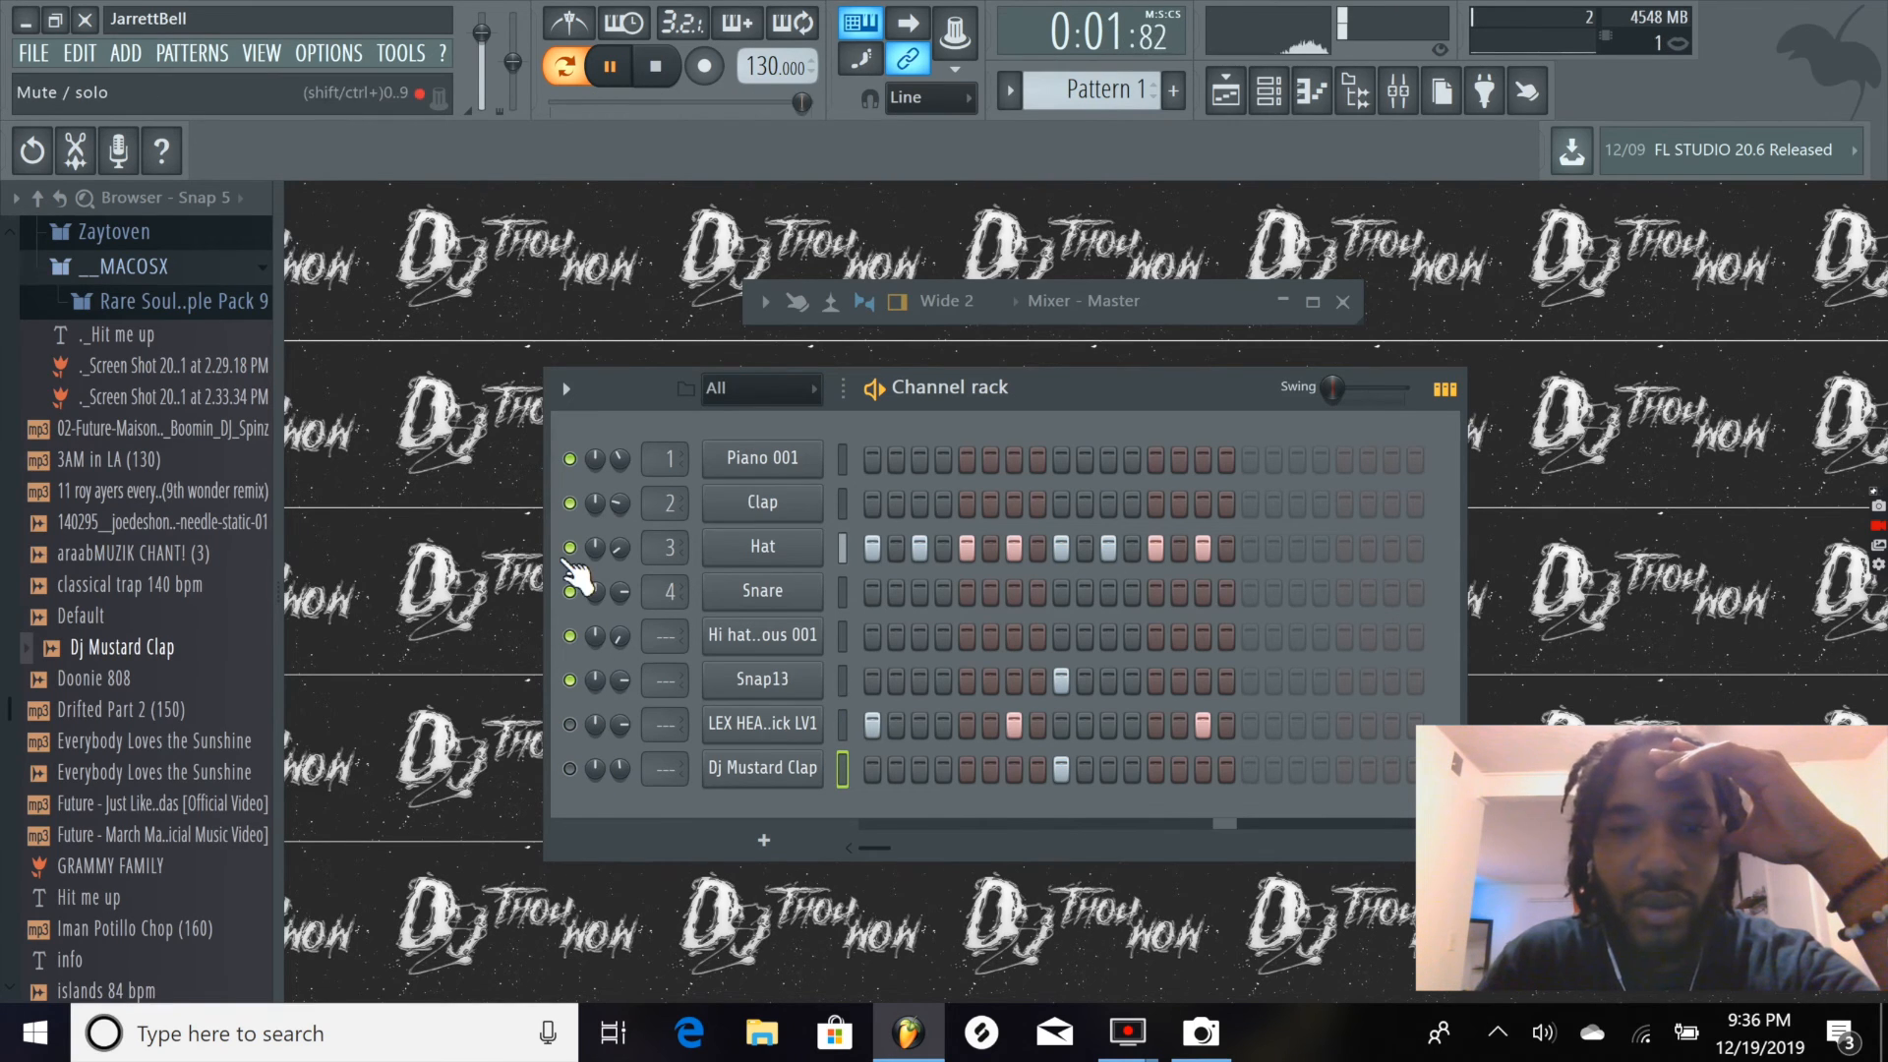
click(569, 635)
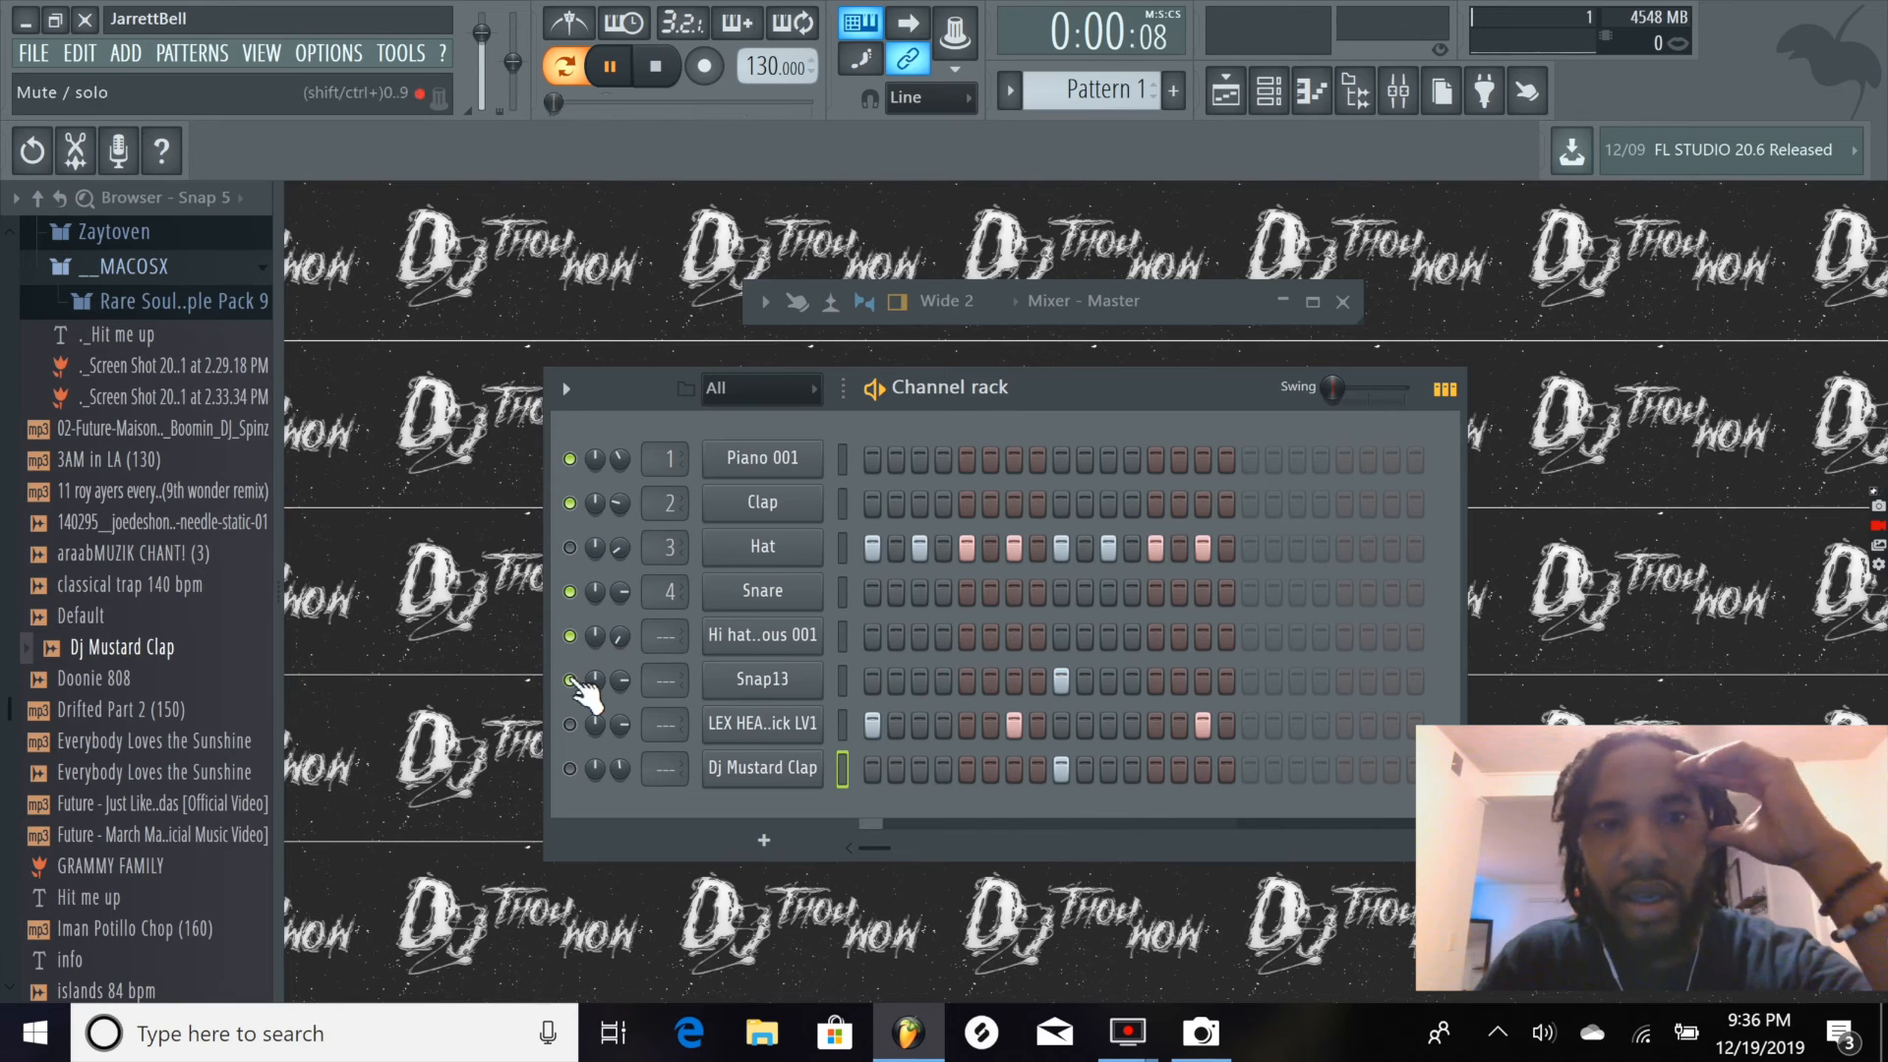
click(570, 680)
click(656, 66)
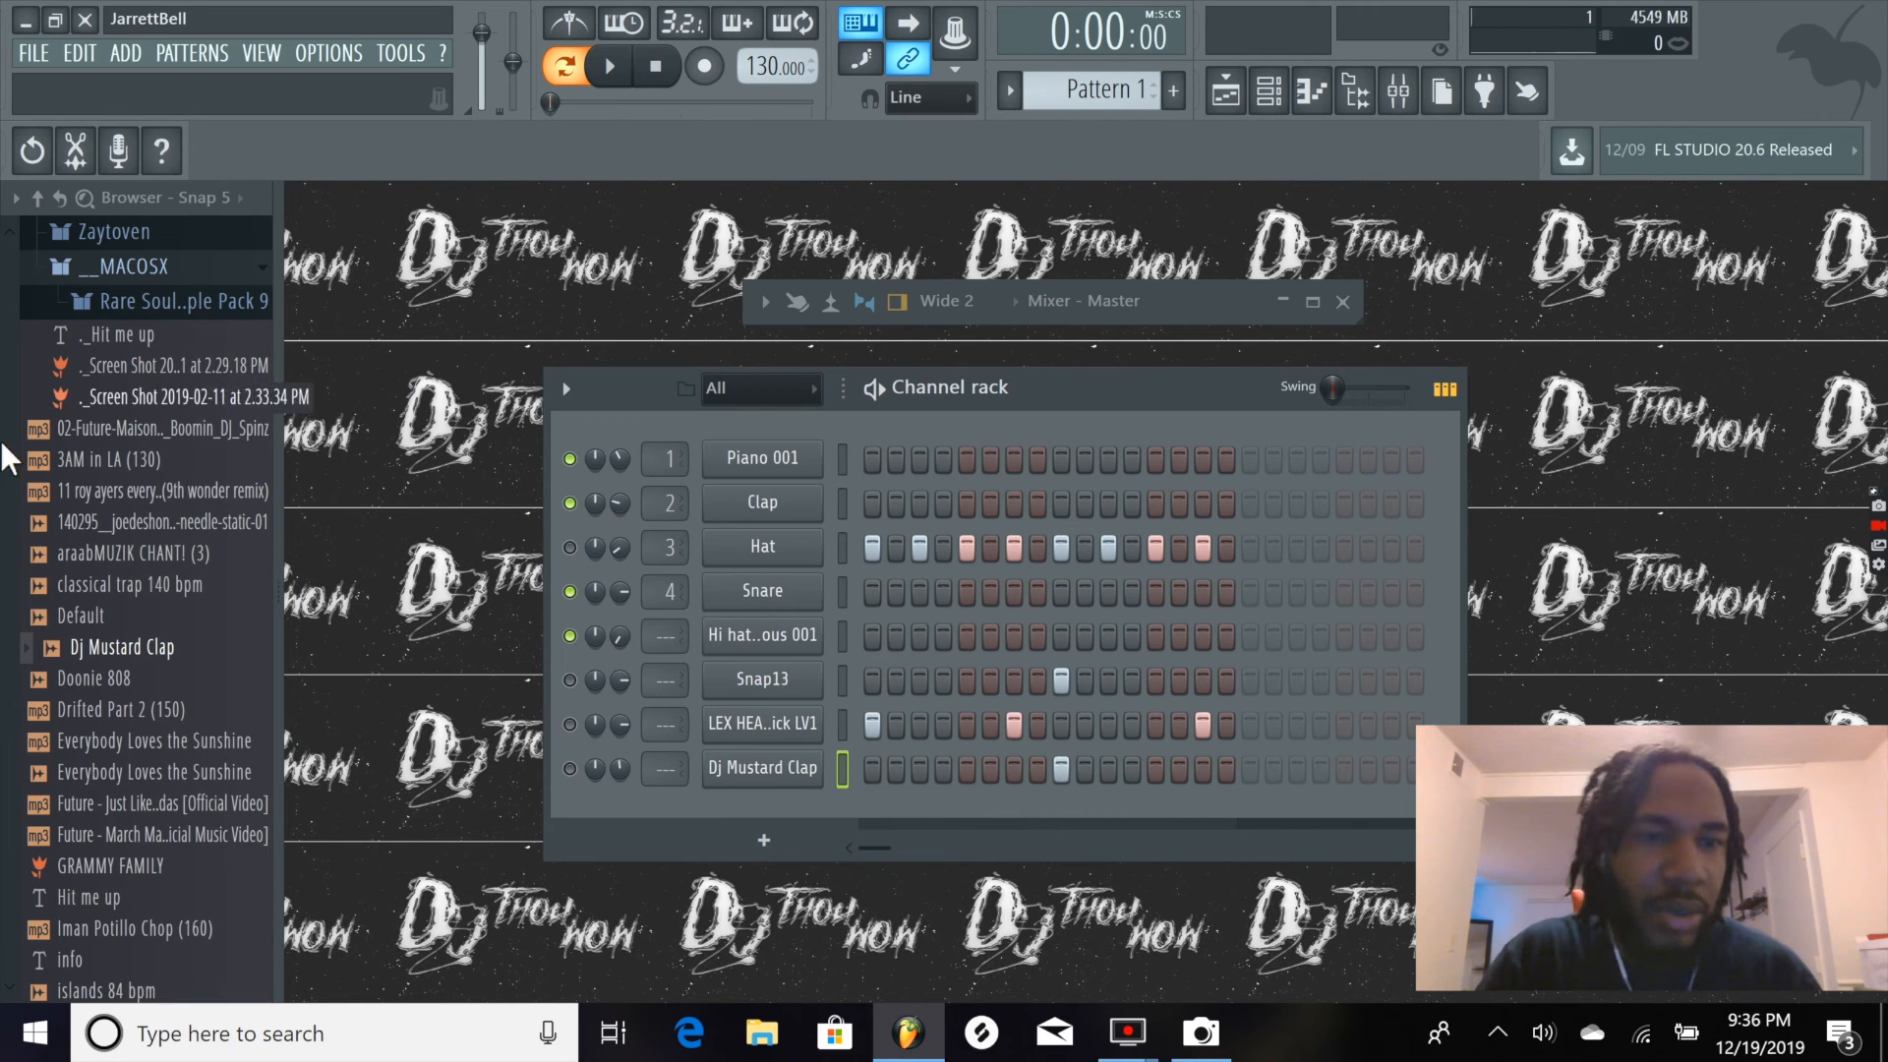
Collapse the __MACOSX folder in the Browser and look through the sample packs above it
click(187, 301)
scroll(177, 308, up, 15)
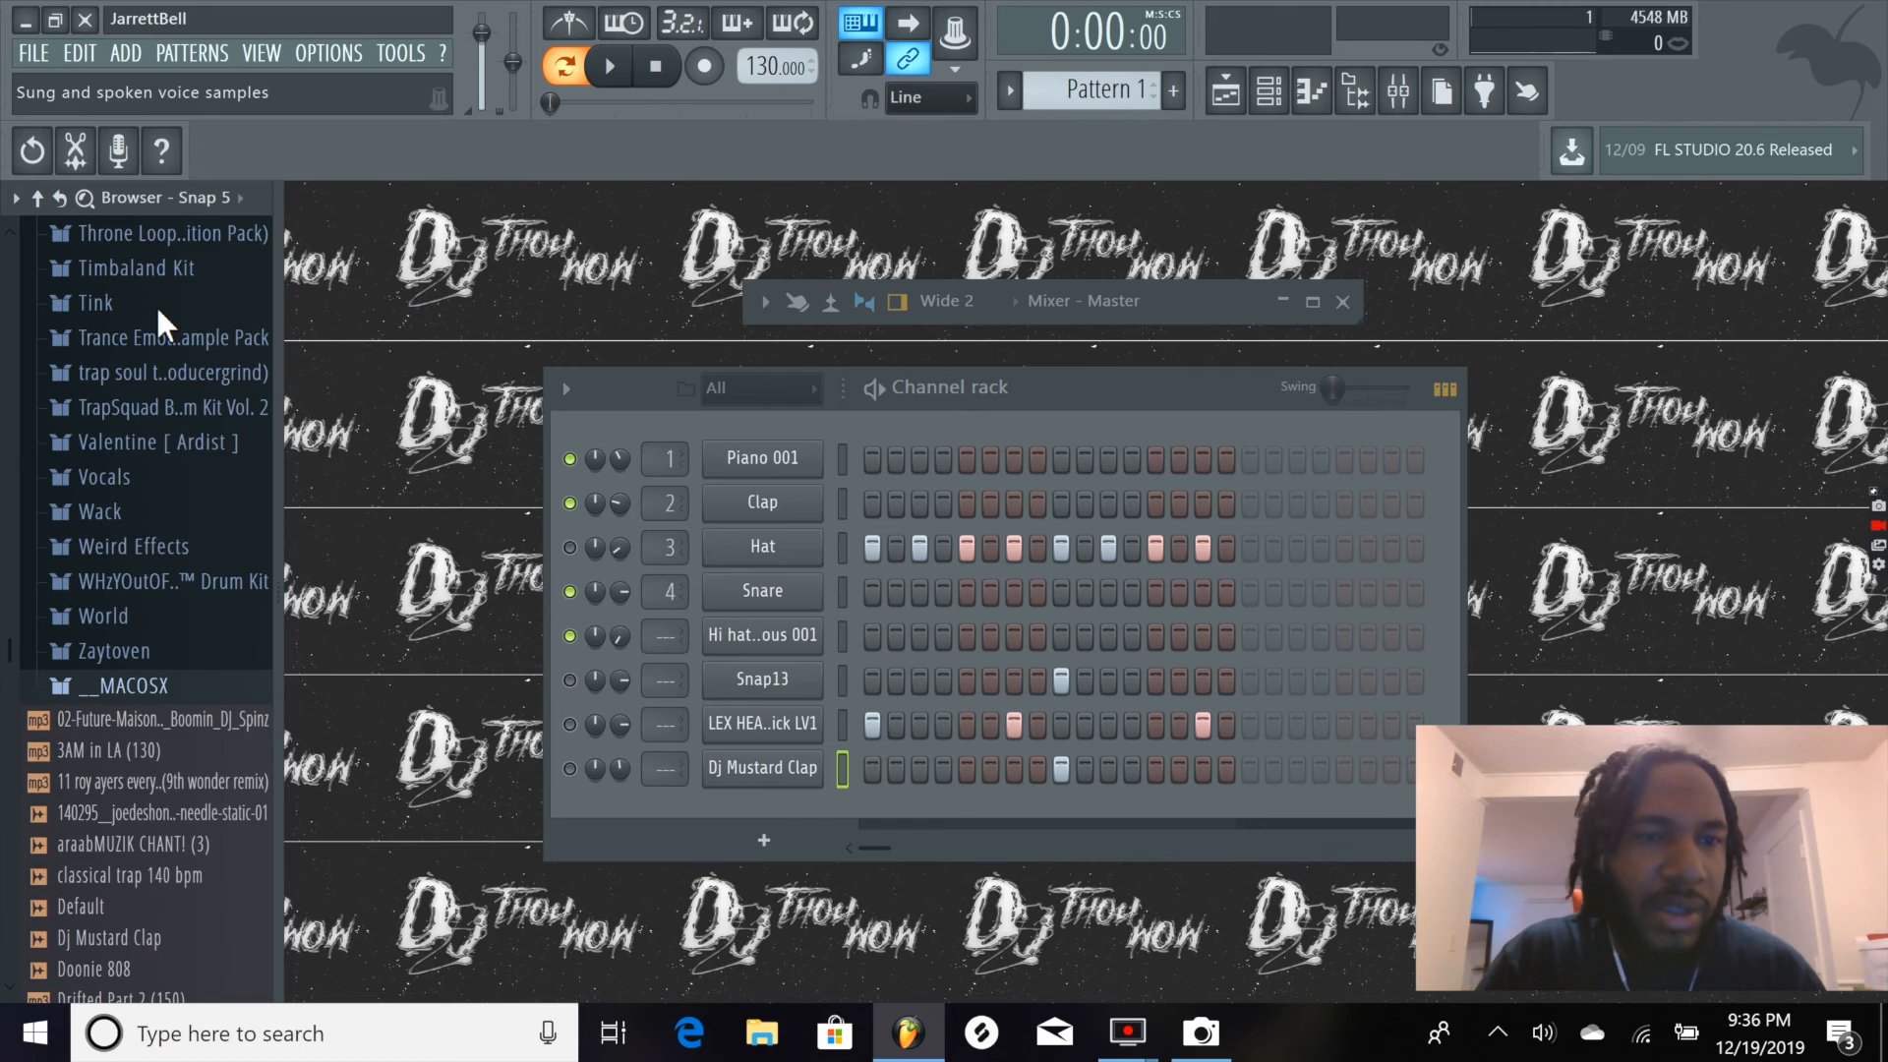
scroll(139, 473, up, 7)
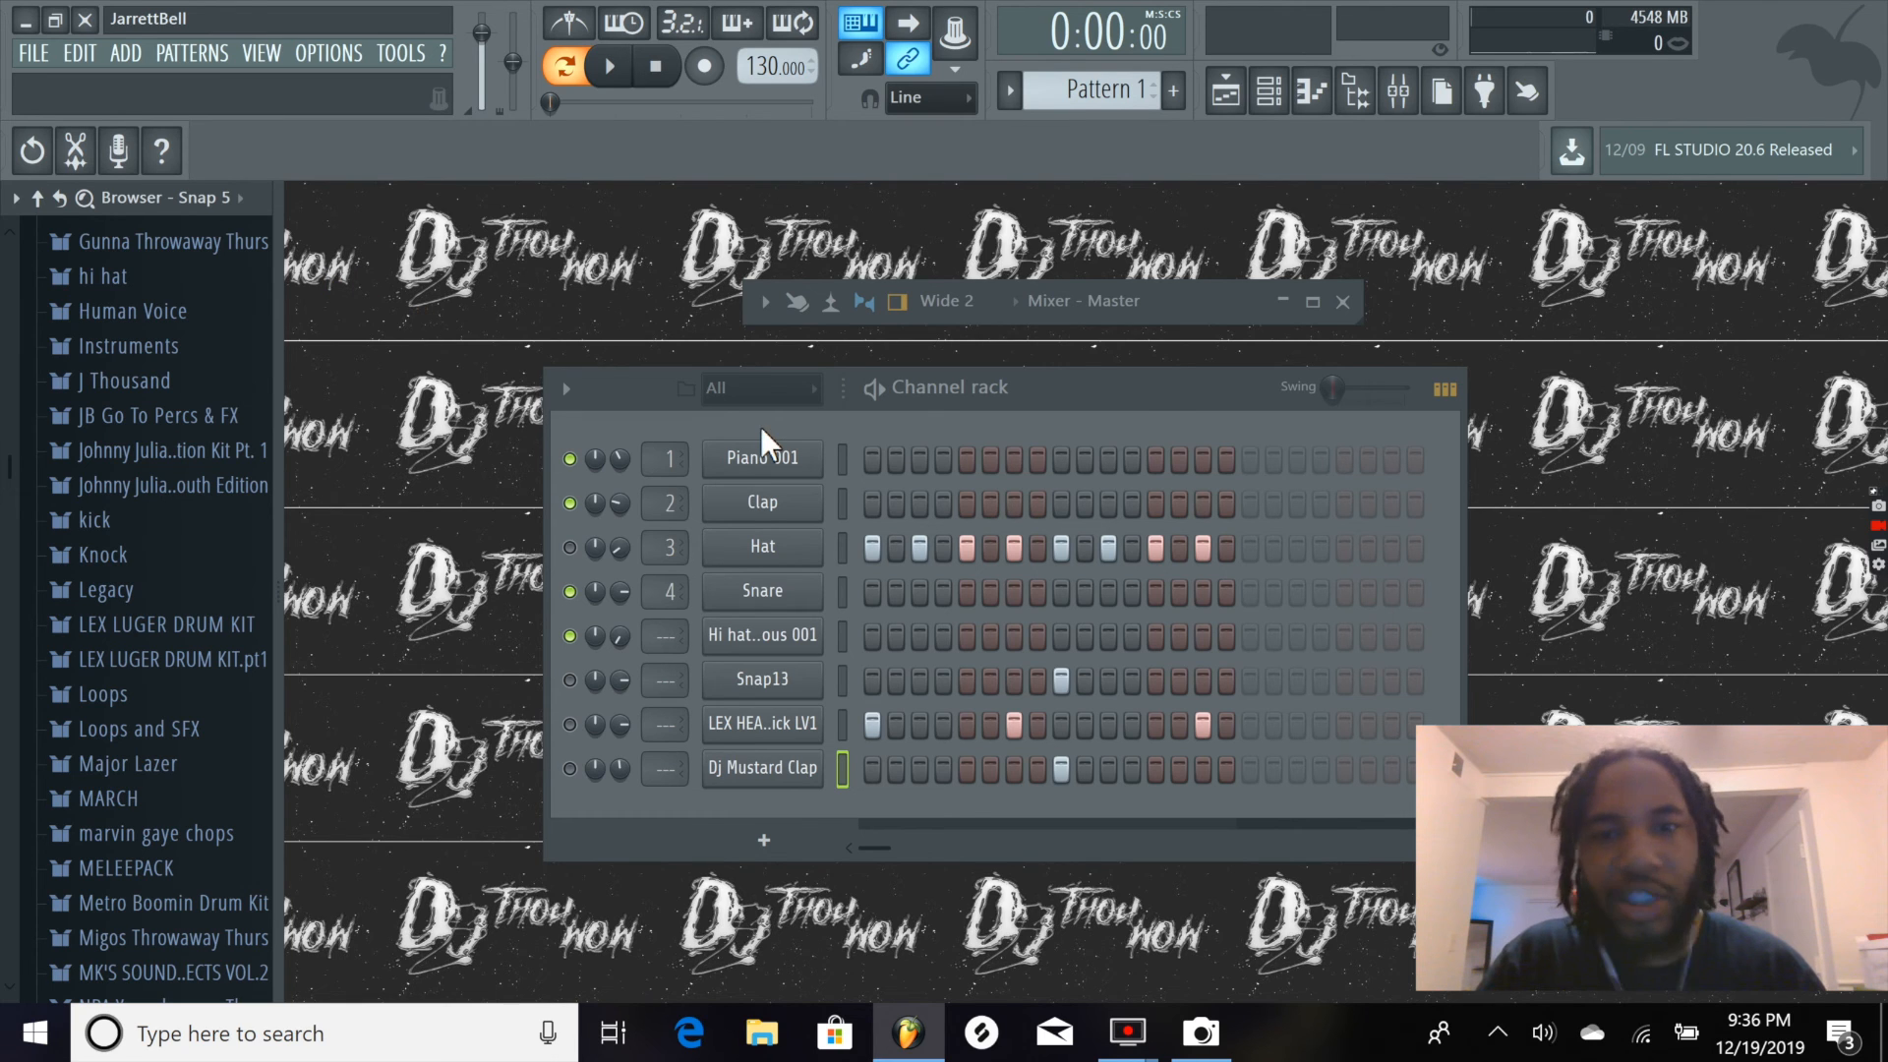
scroll(201, 387, down, 2)
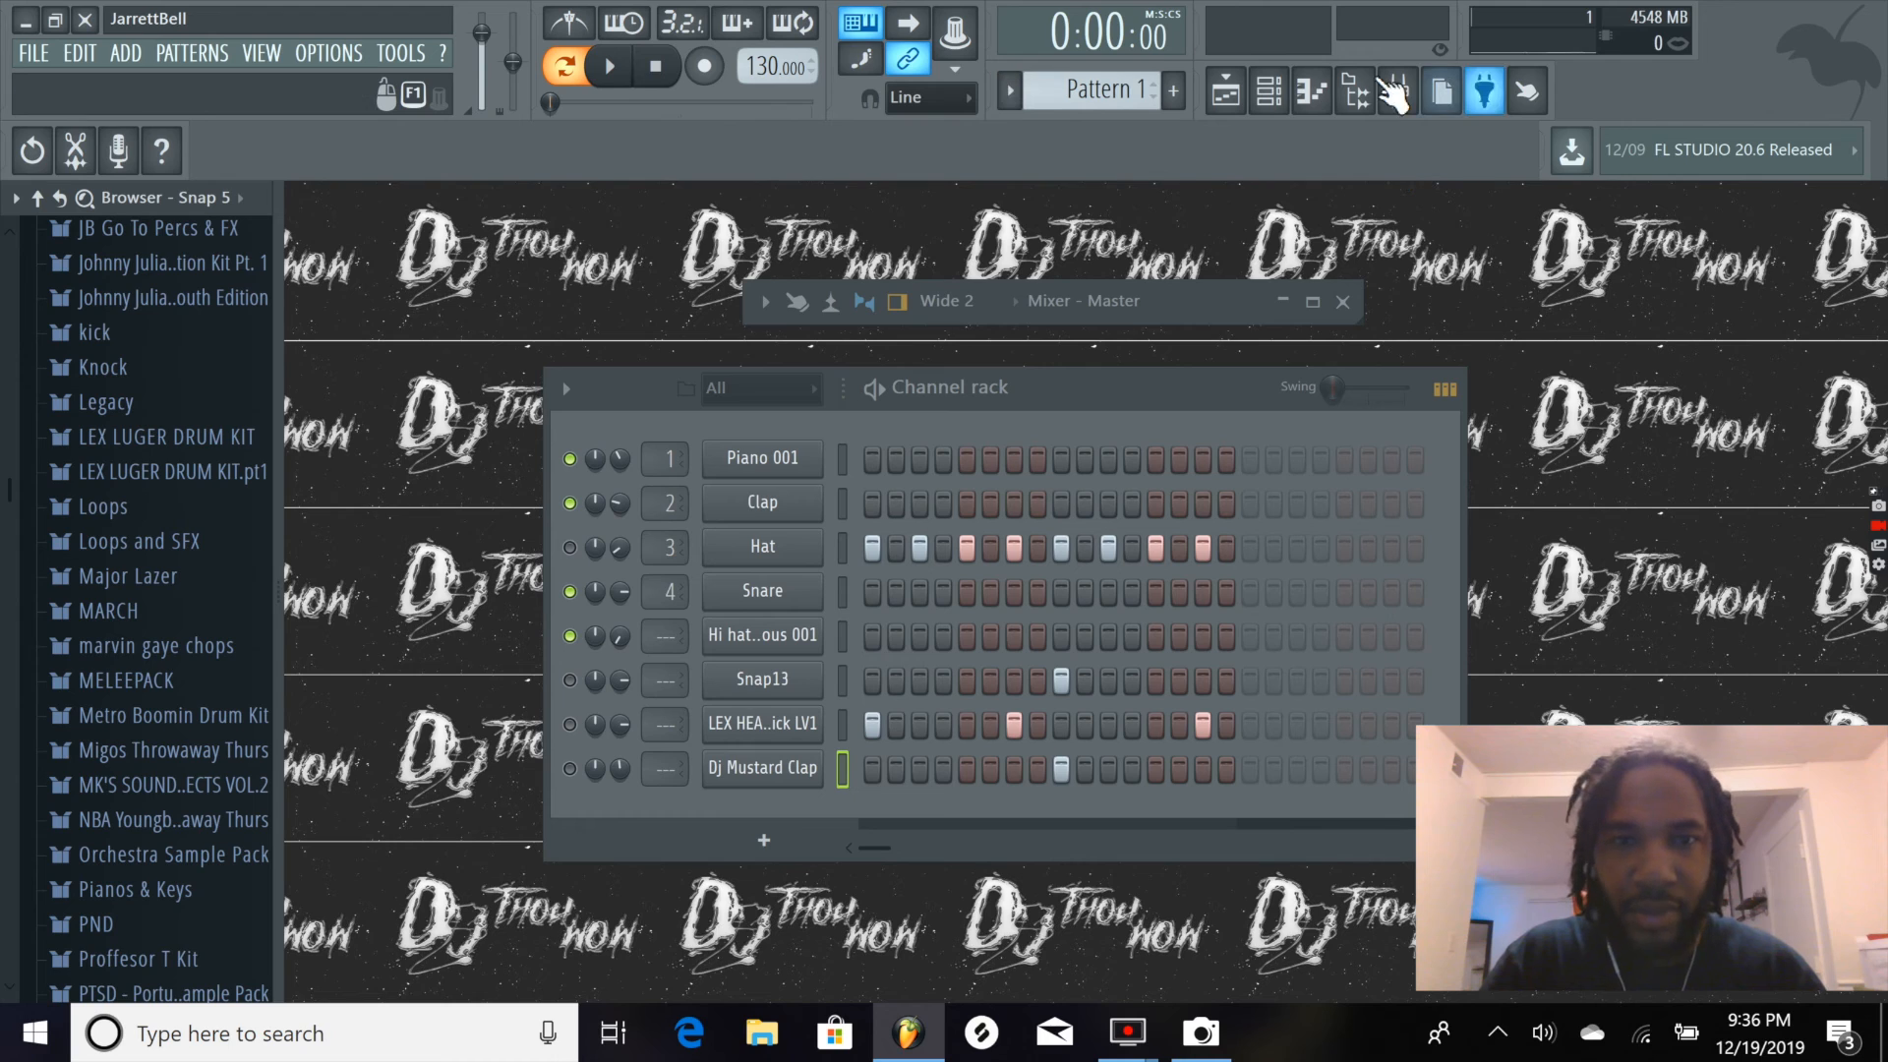
click(45, 55)
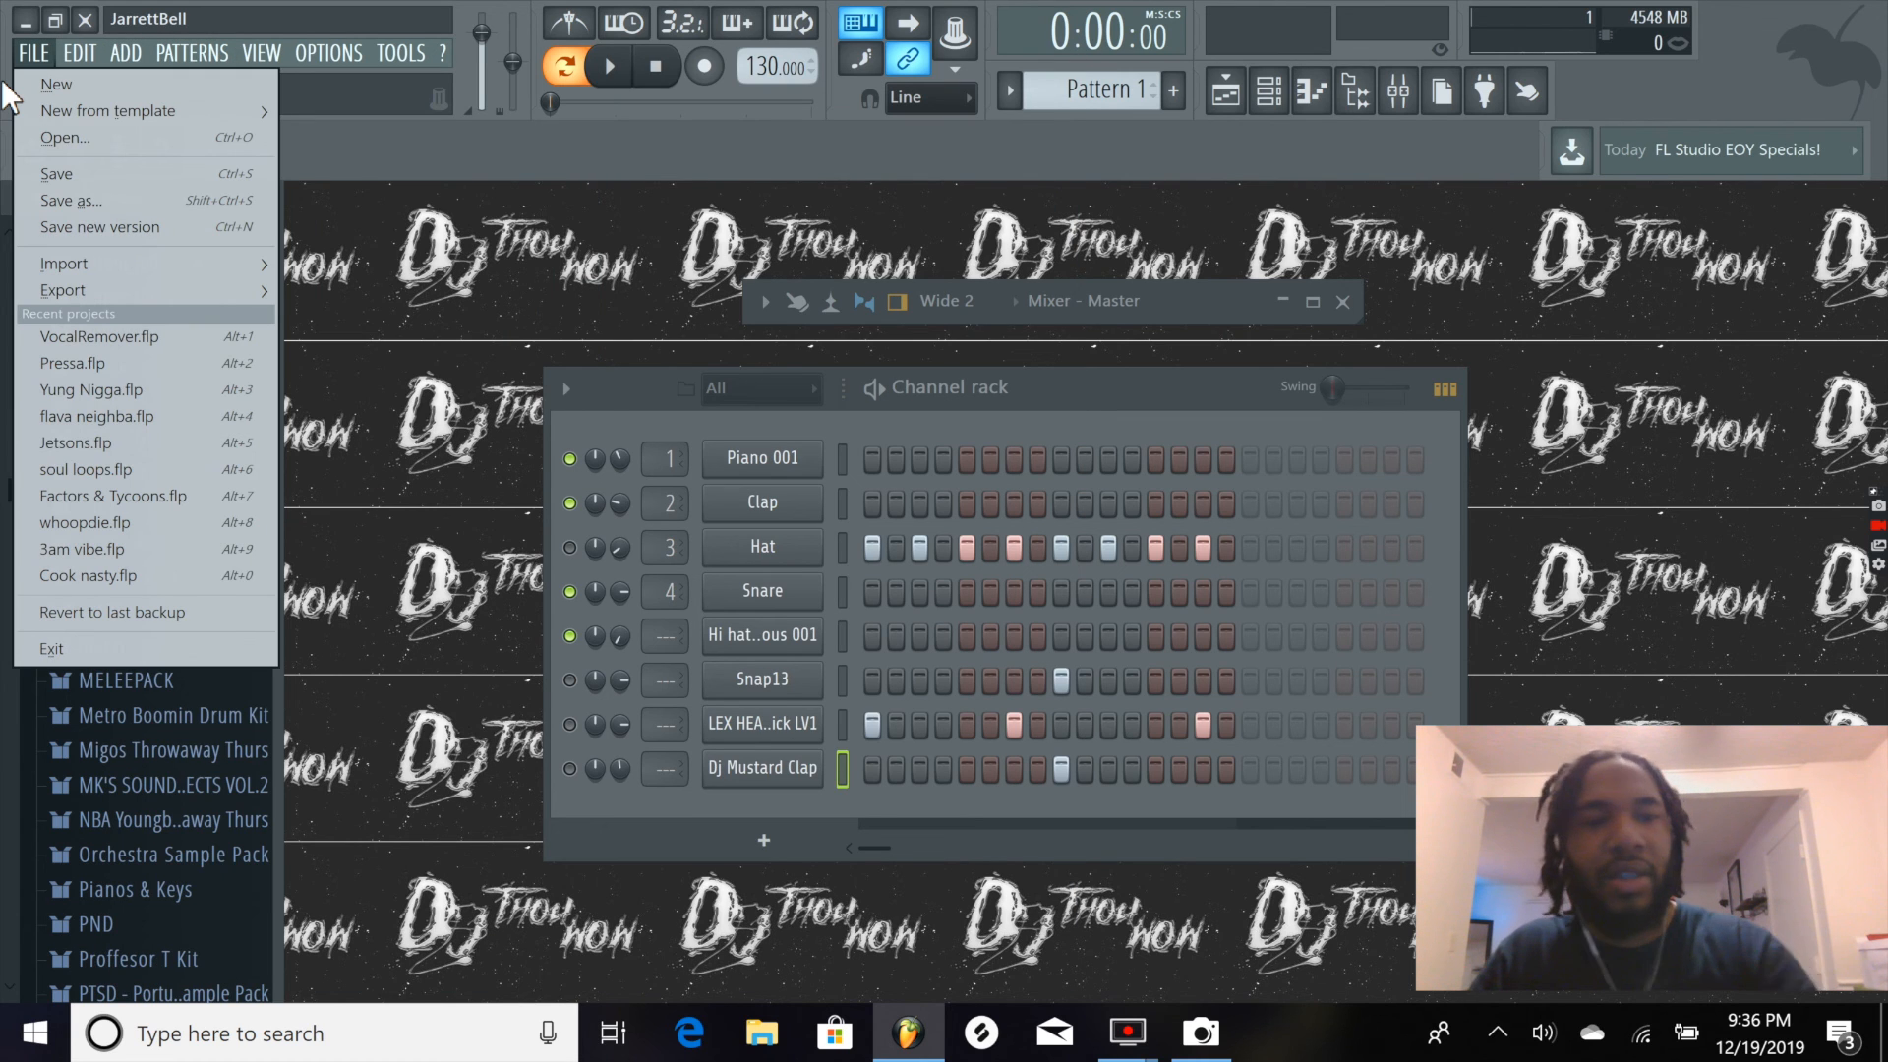
click(401, 53)
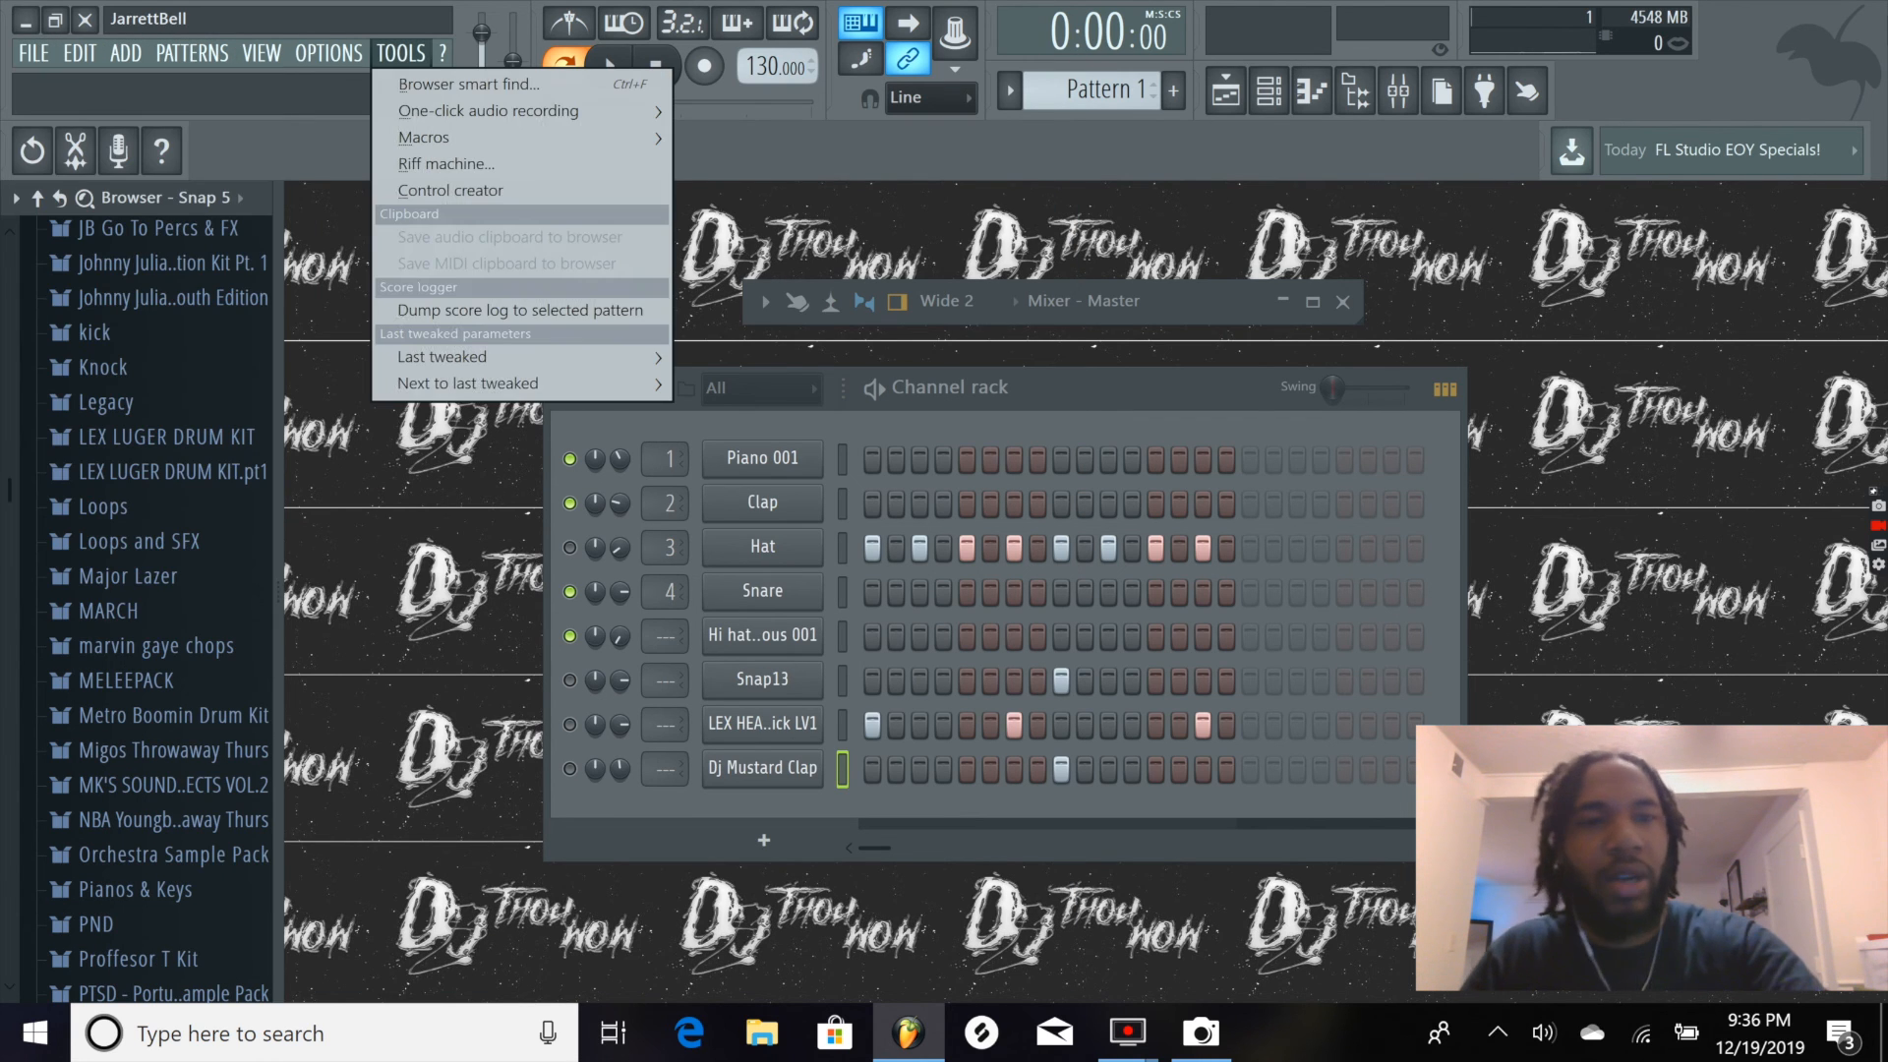
click(1410, 124)
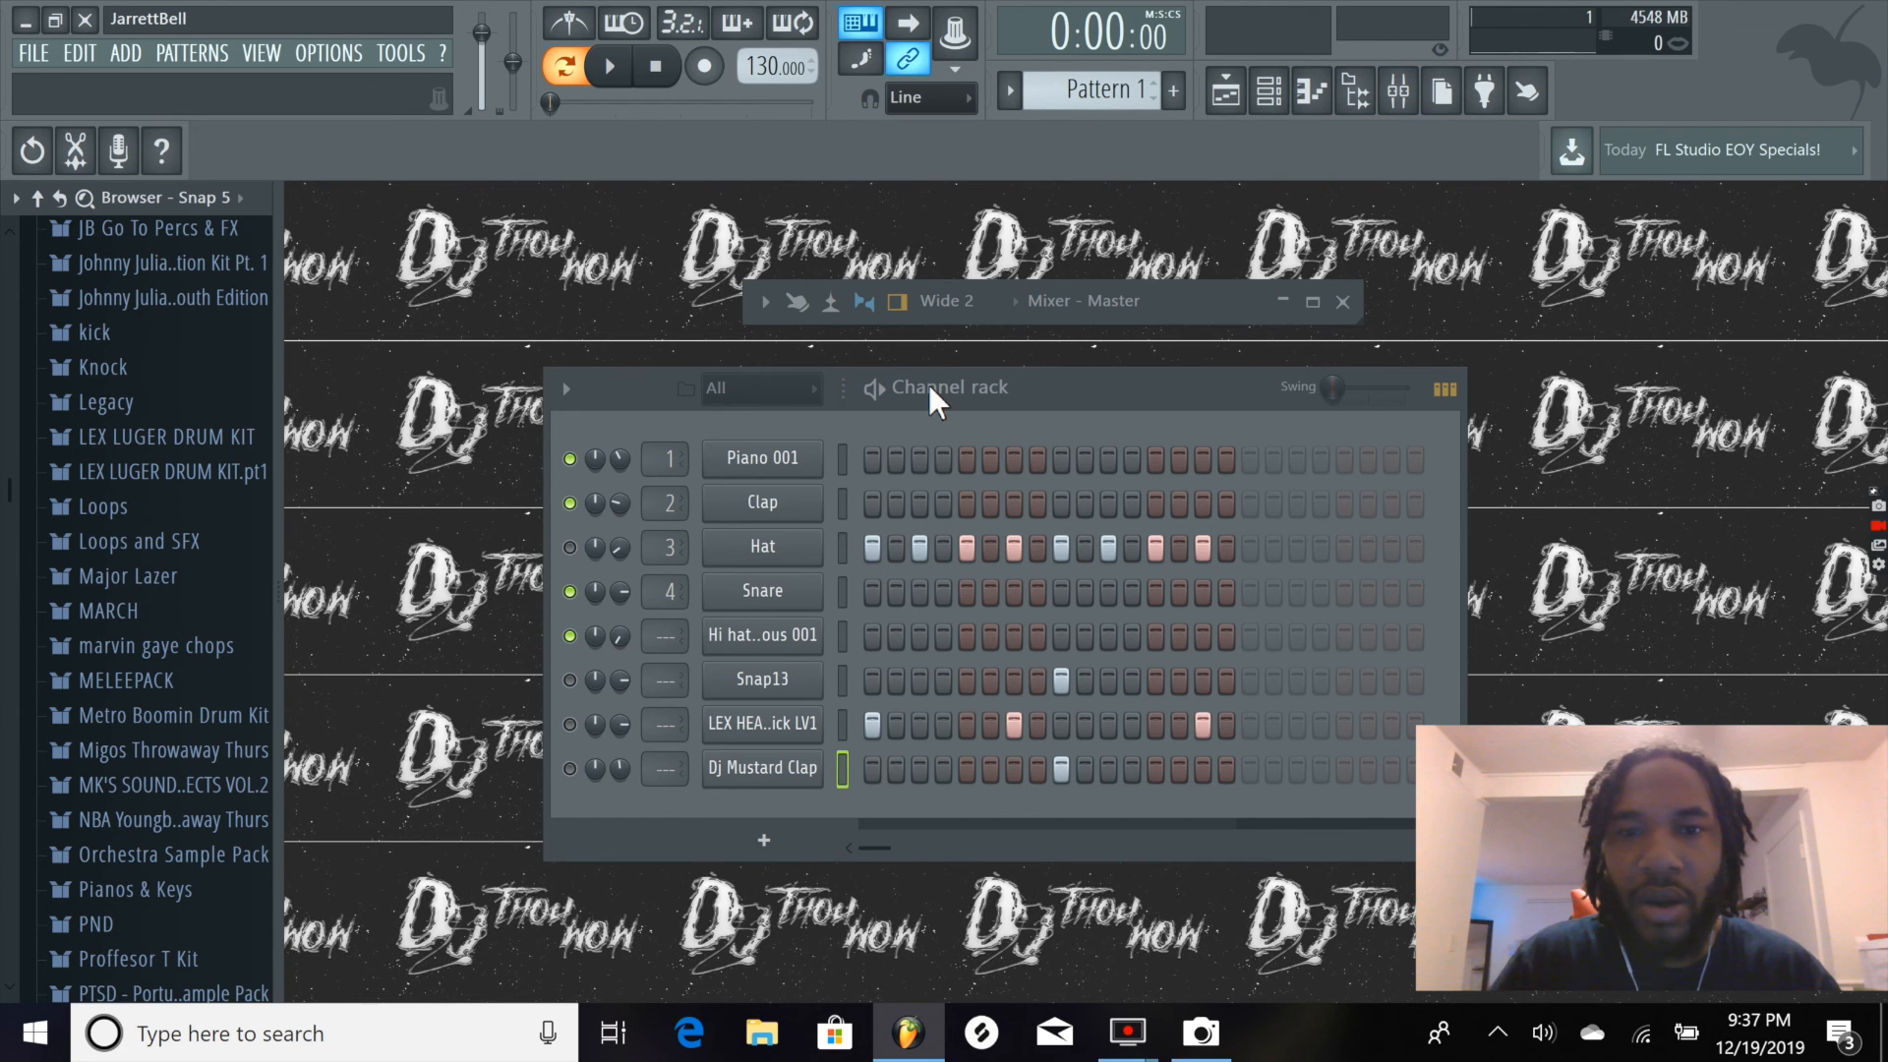
Clear all hits from the Hat, LEX HEAVY Kick LV1, Snap13 and Dj Mustard Clap channels in Pattern 1
click(896, 546)
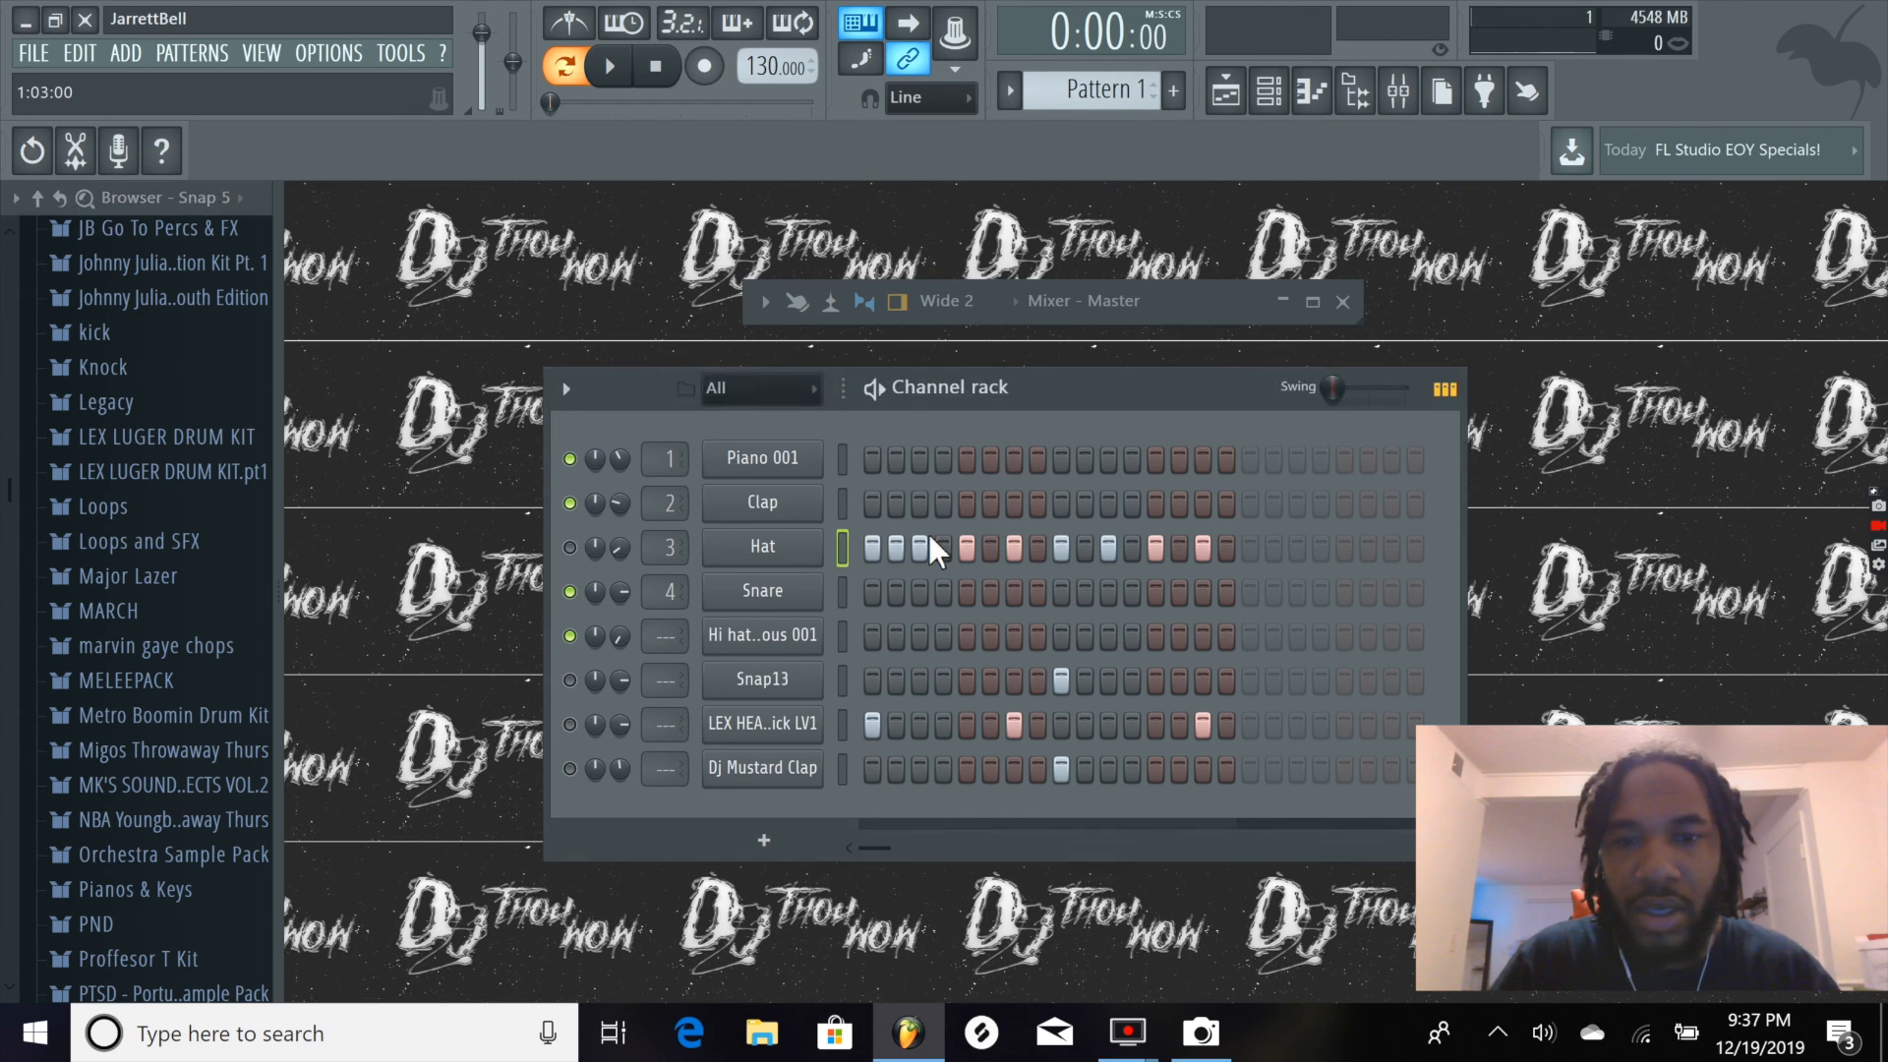
drag(1019, 546, 1215, 552)
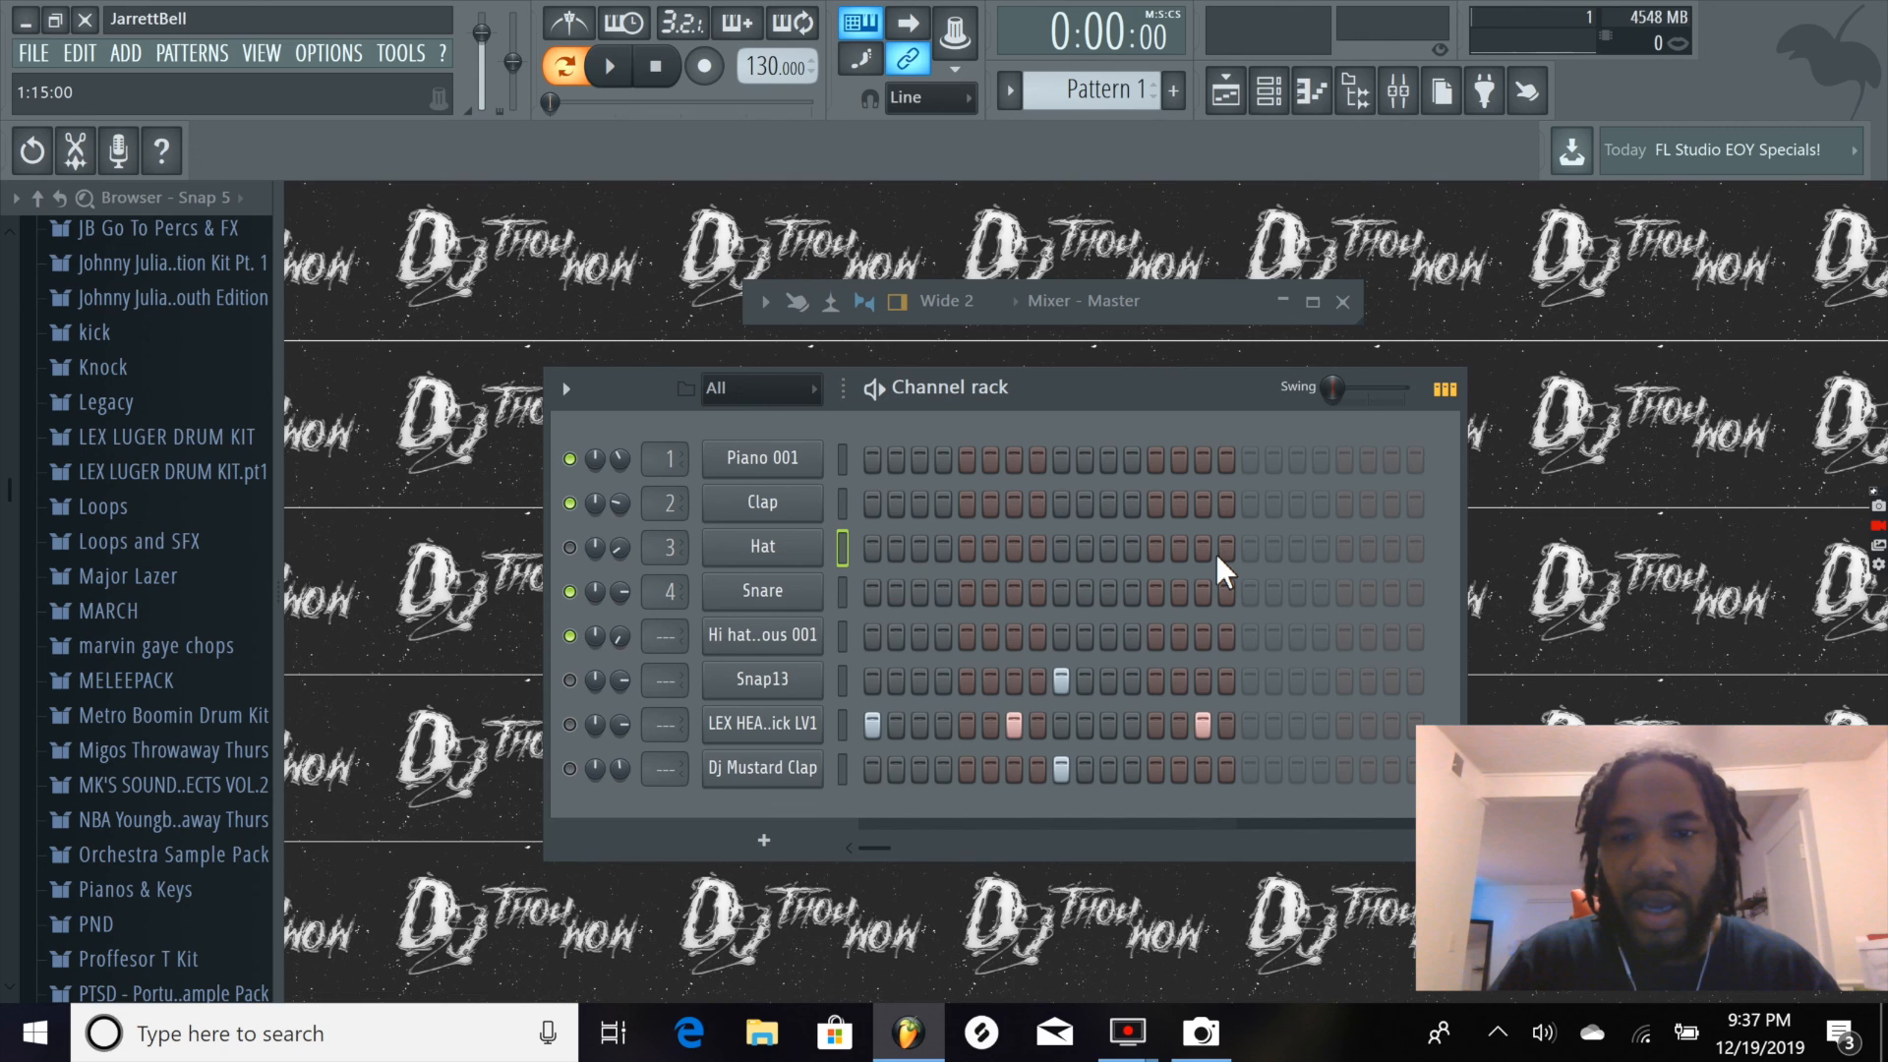
drag(1201, 716, 918, 724)
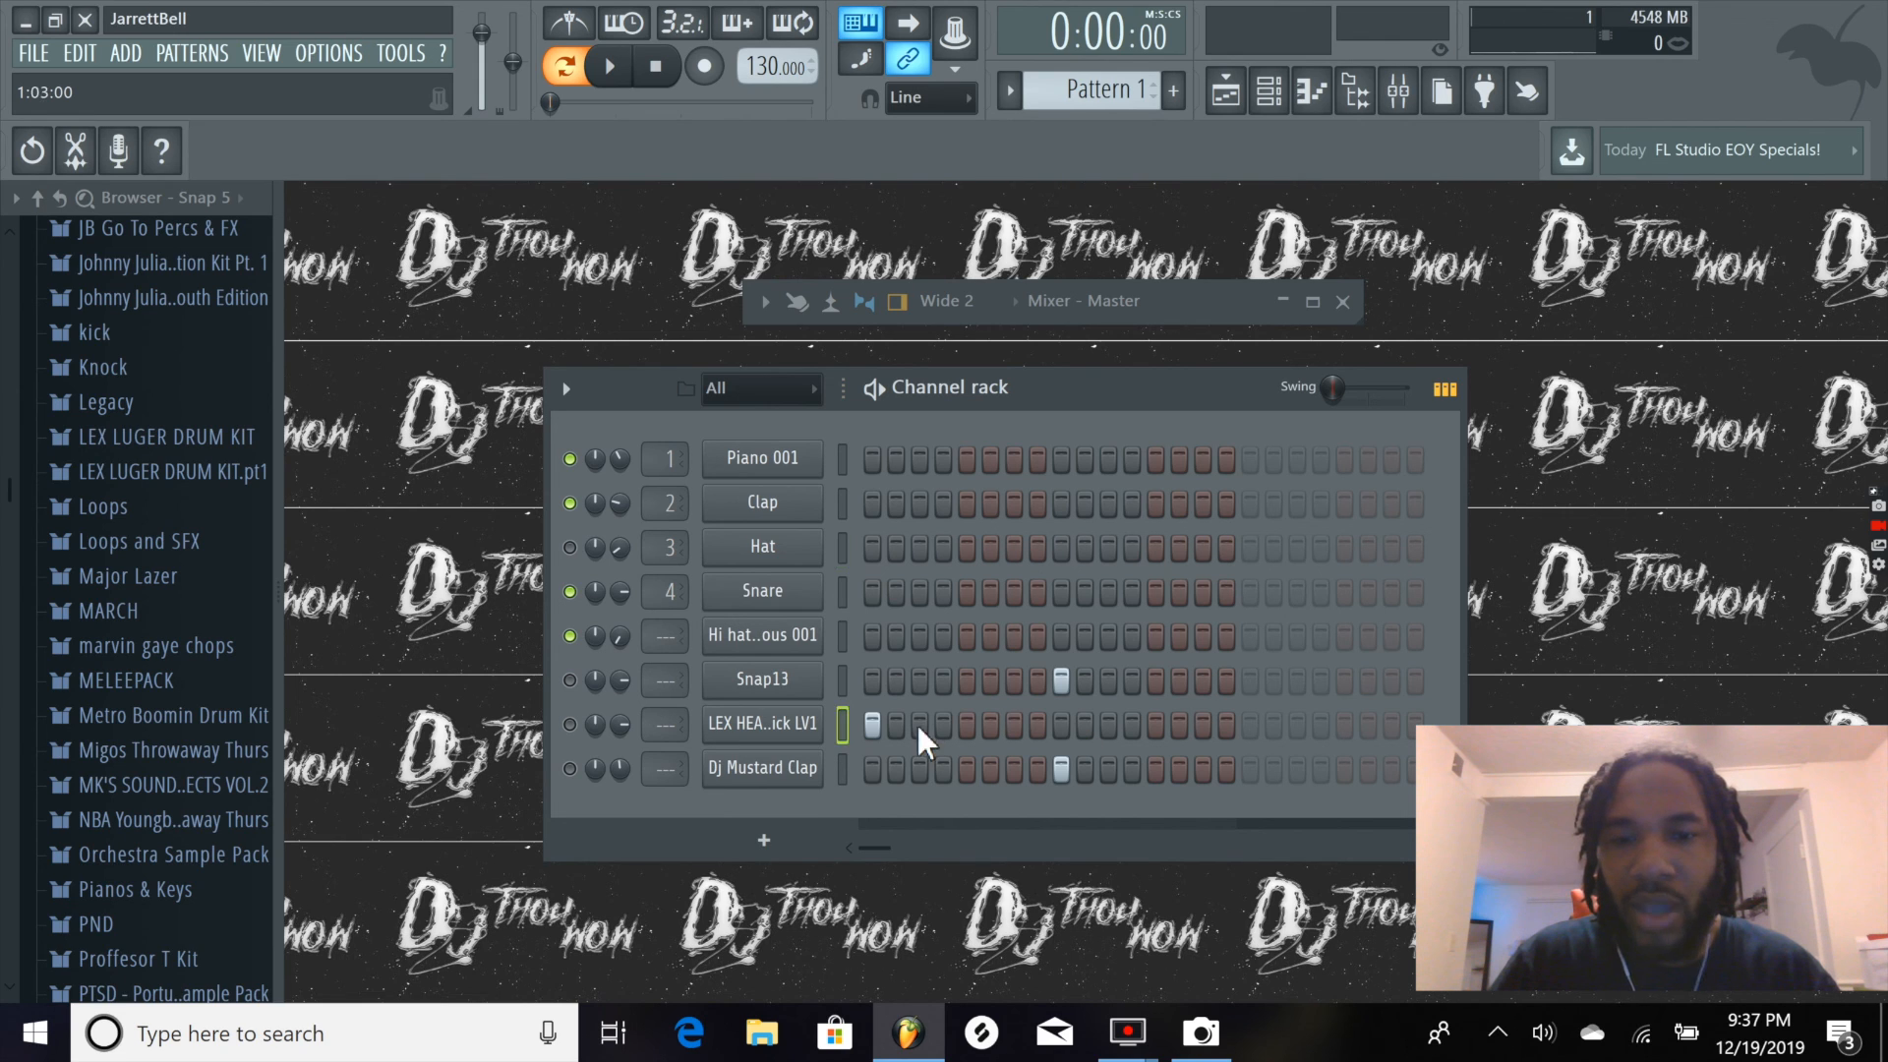
click(1058, 679)
click(1059, 768)
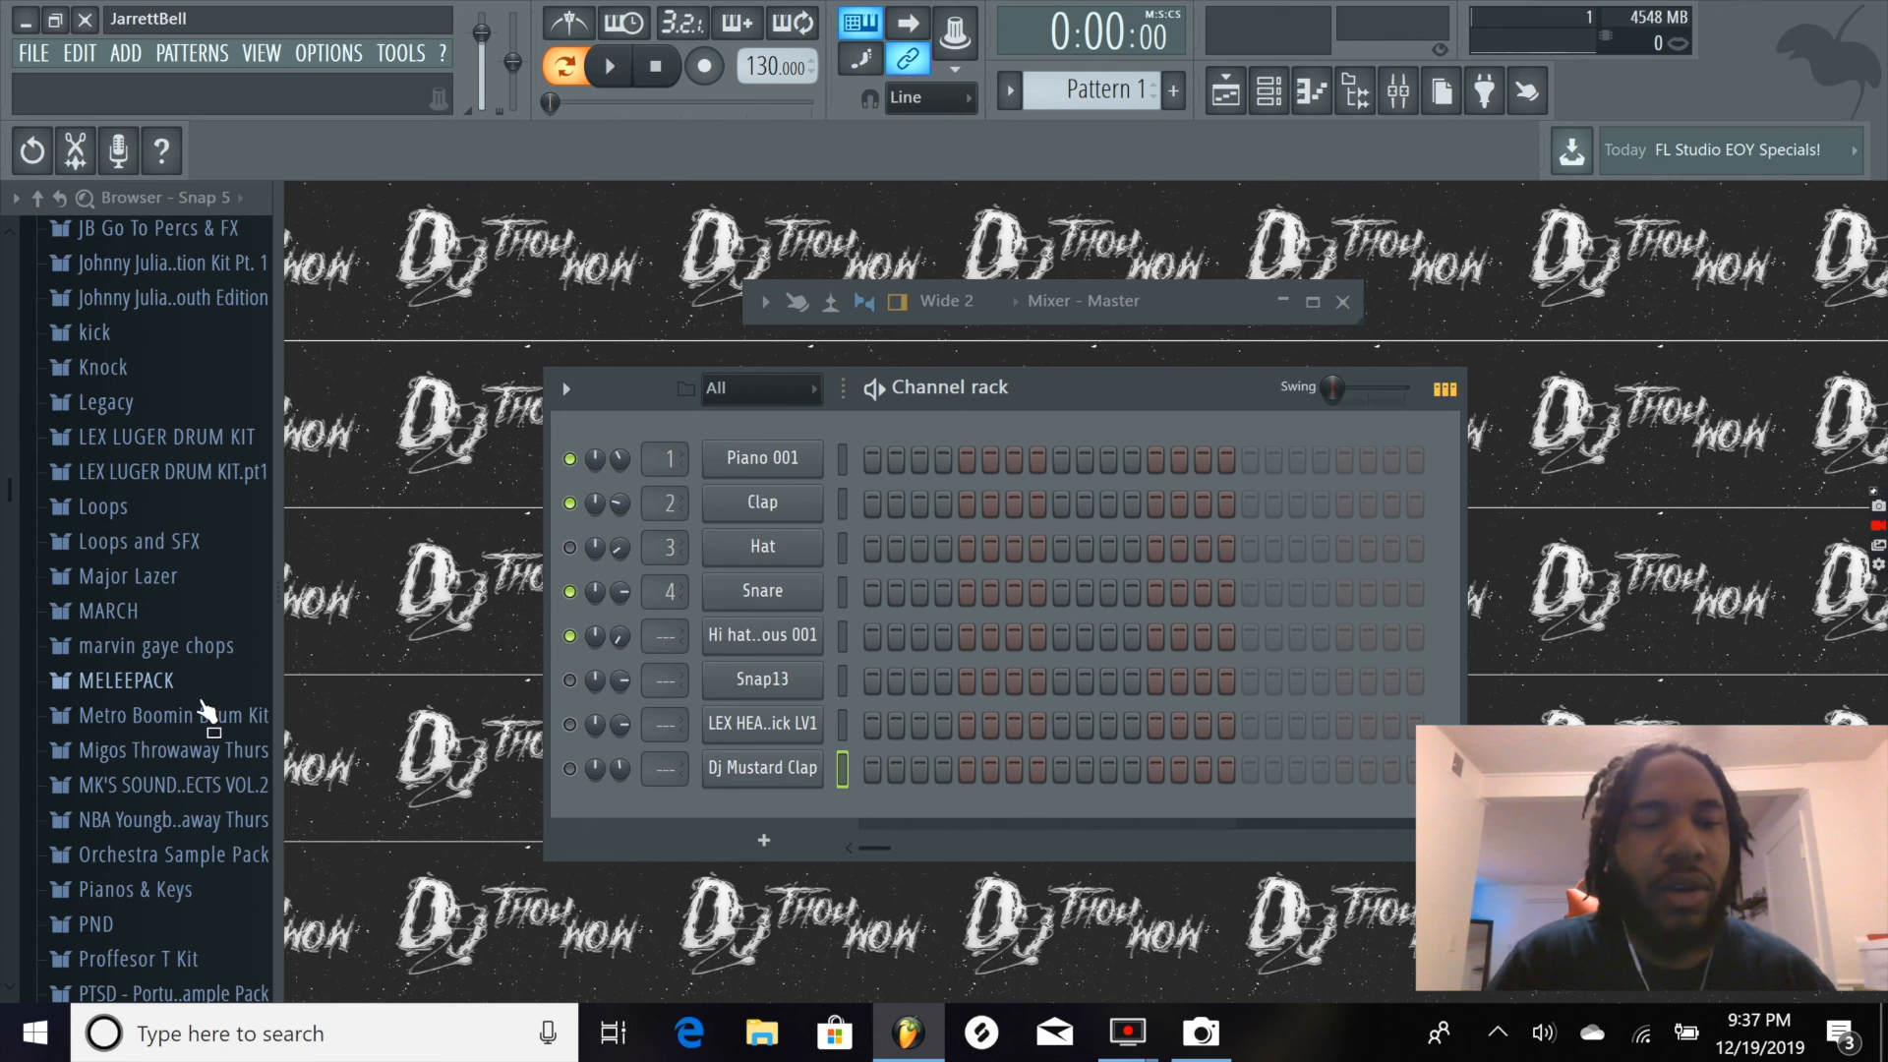
Preview the Finger Instrument, Messican 01 and Sitar Drone 01 samples from the World pack in the Browser, and collapse the pack
scroll(182, 610, up, 7)
scroll(147, 418, up, 5)
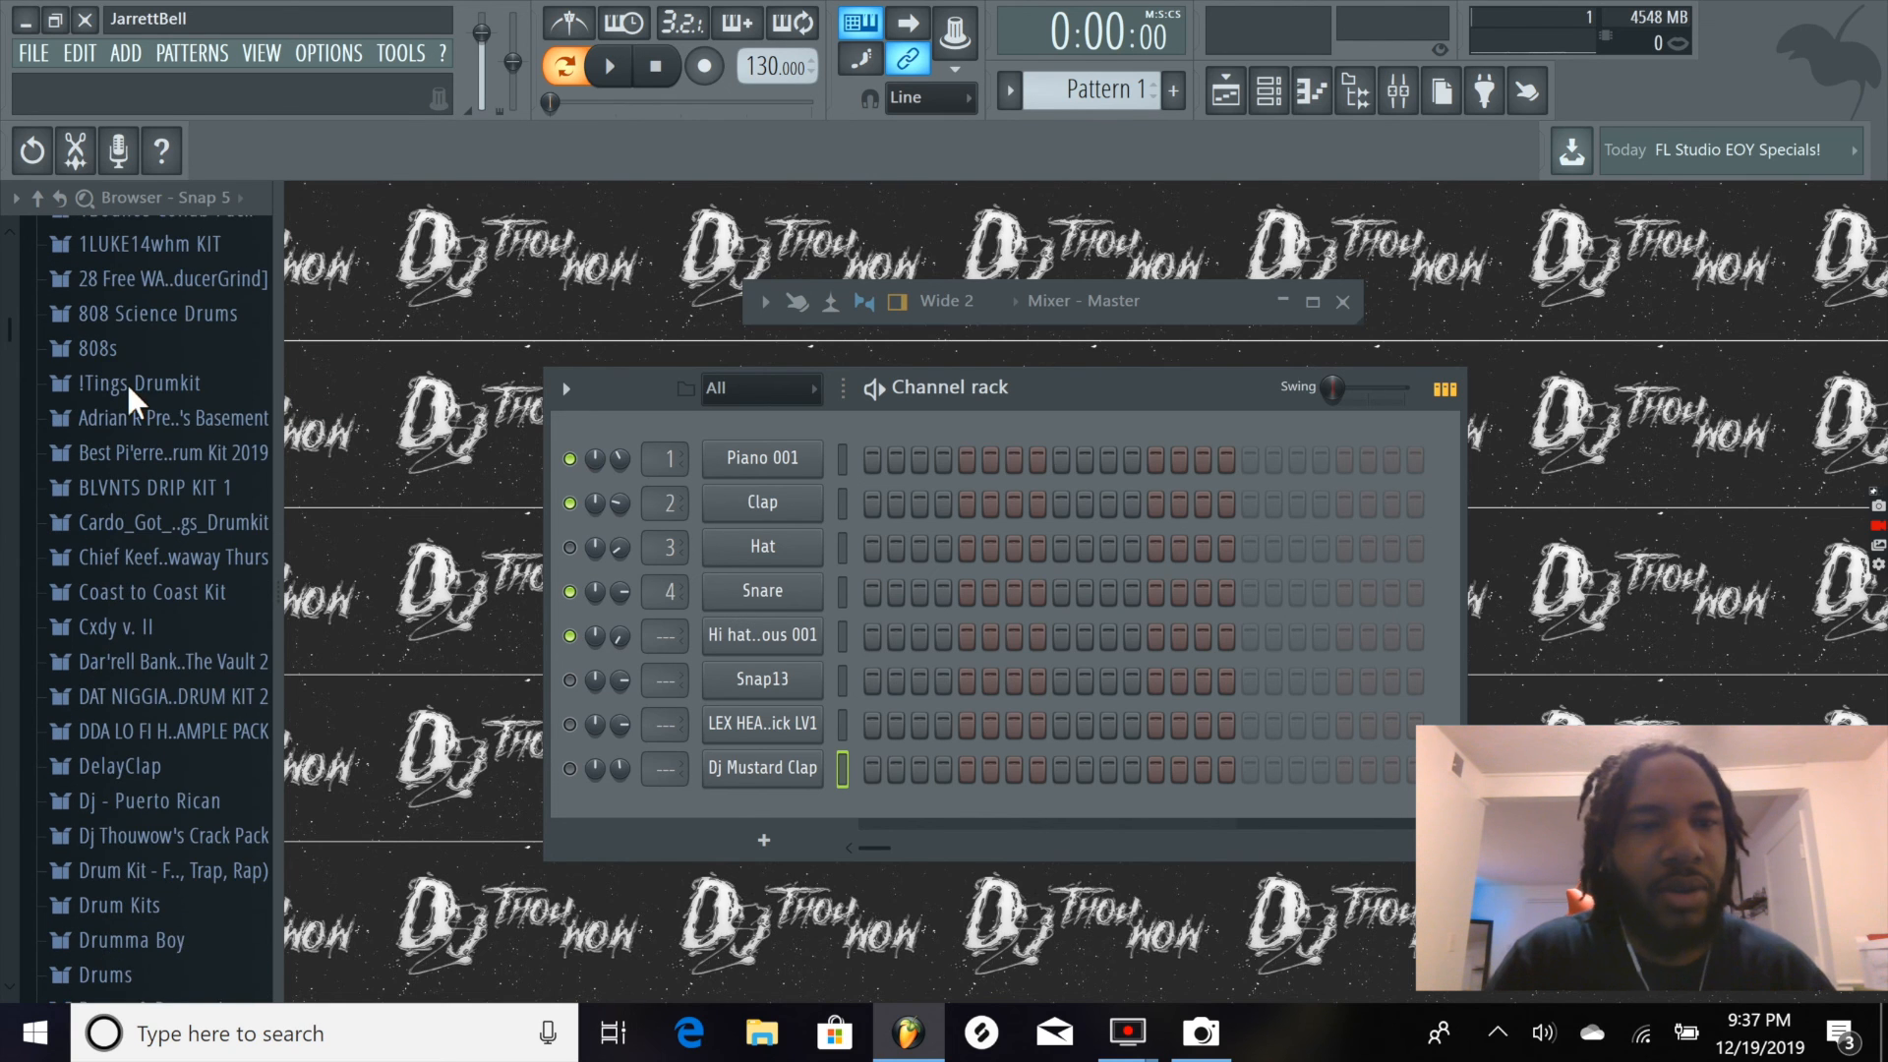
scroll(217, 578, down, 12)
scroll(216, 578, down, 12)
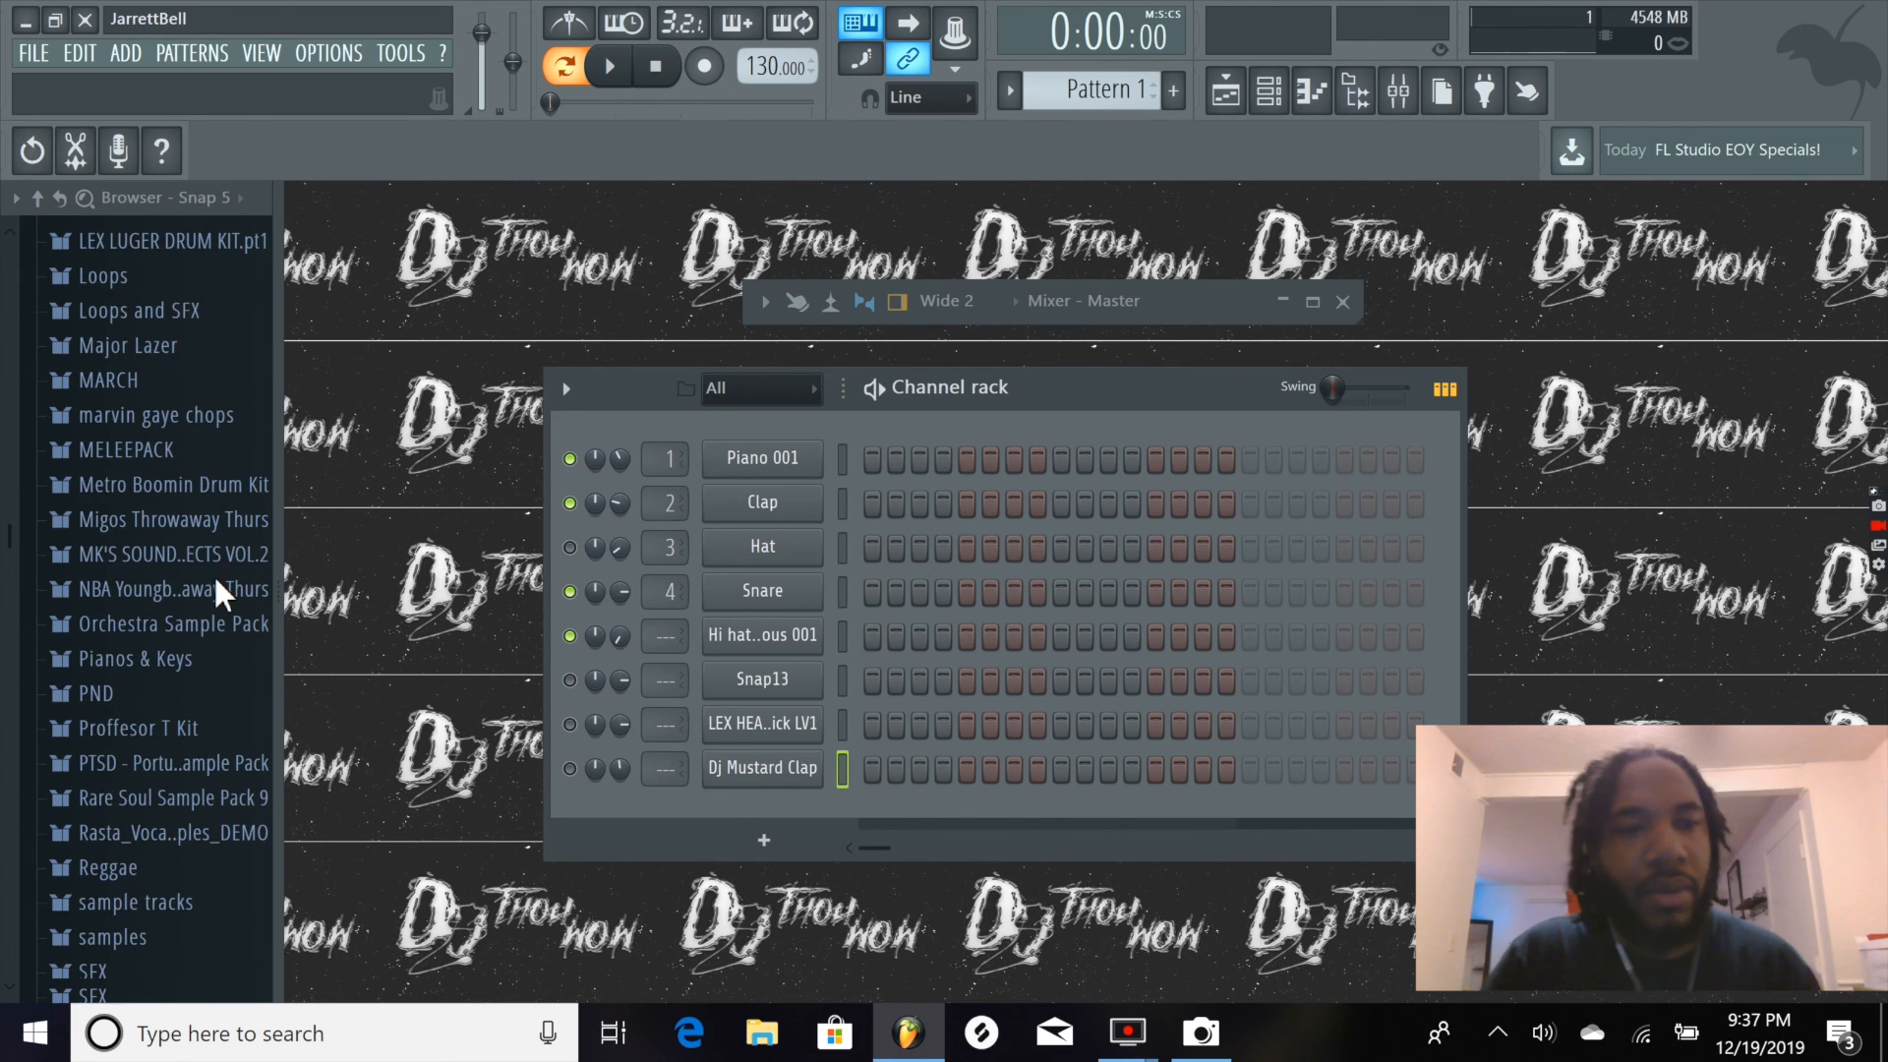
click(143, 453)
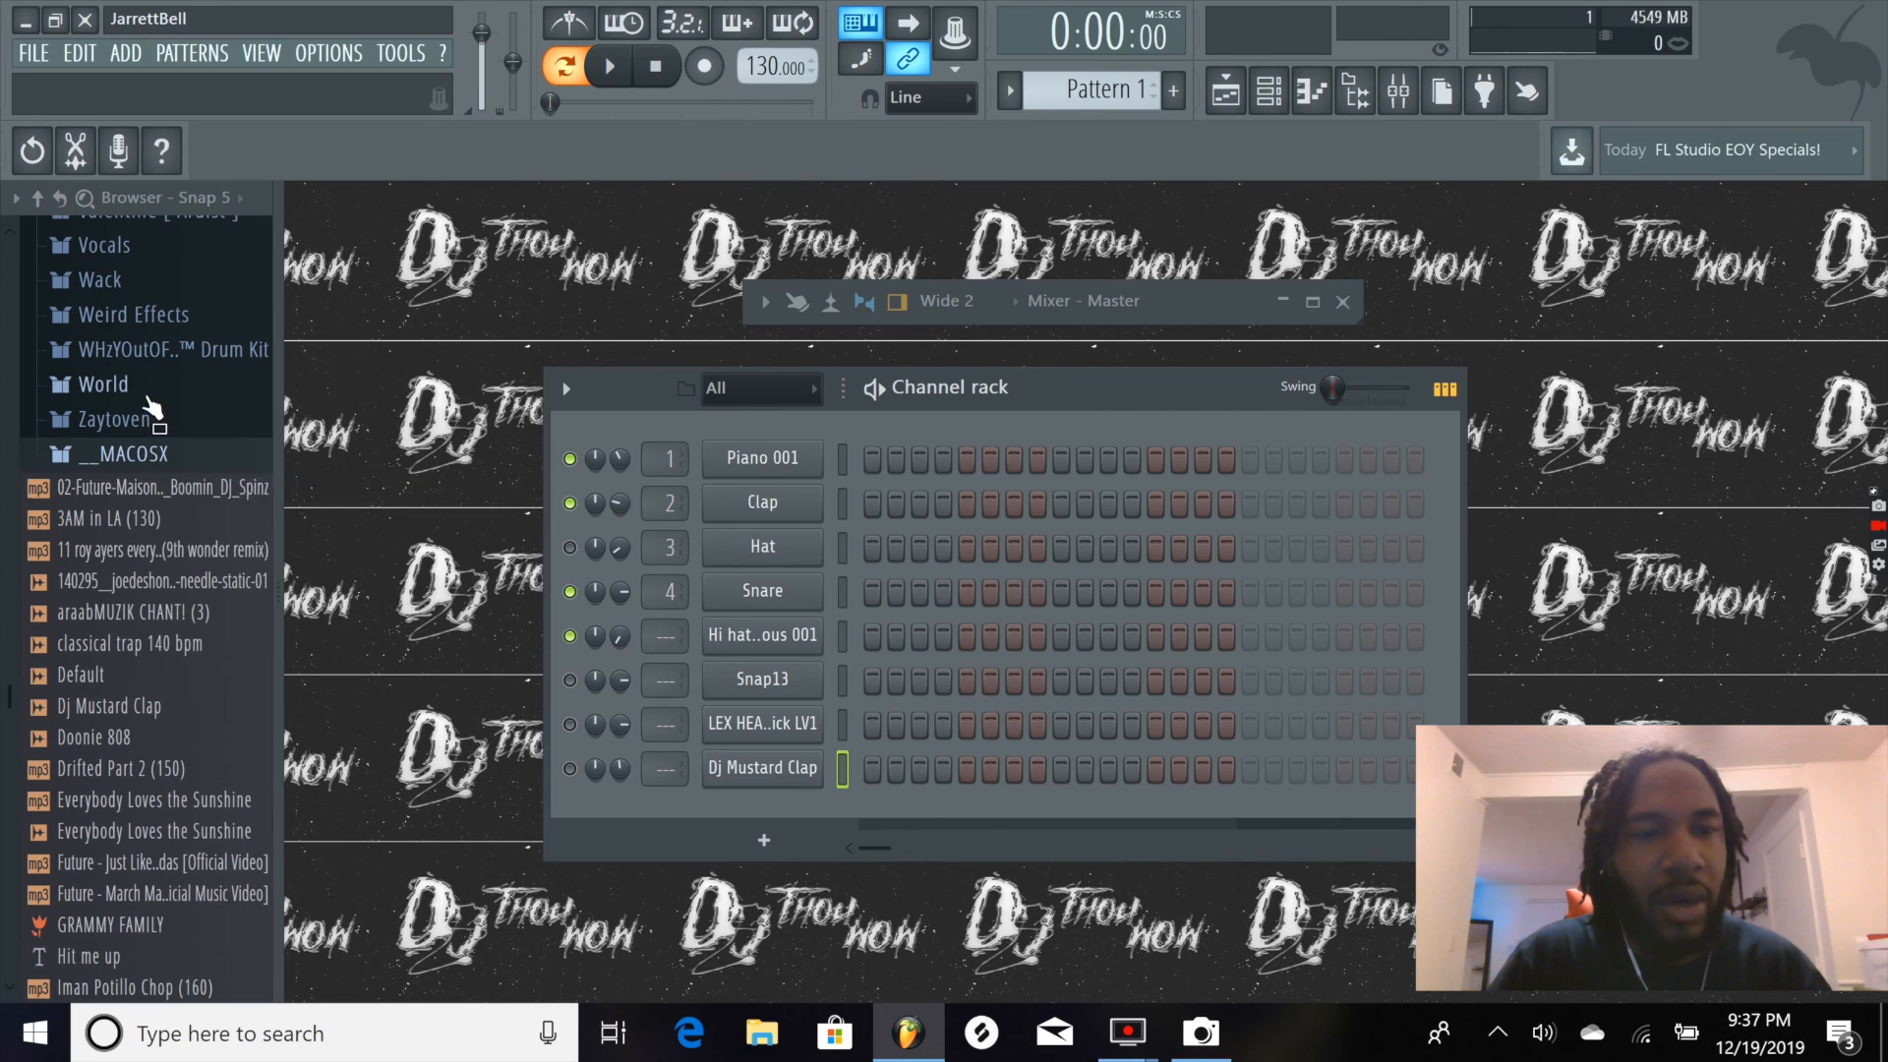
click(145, 385)
click(133, 450)
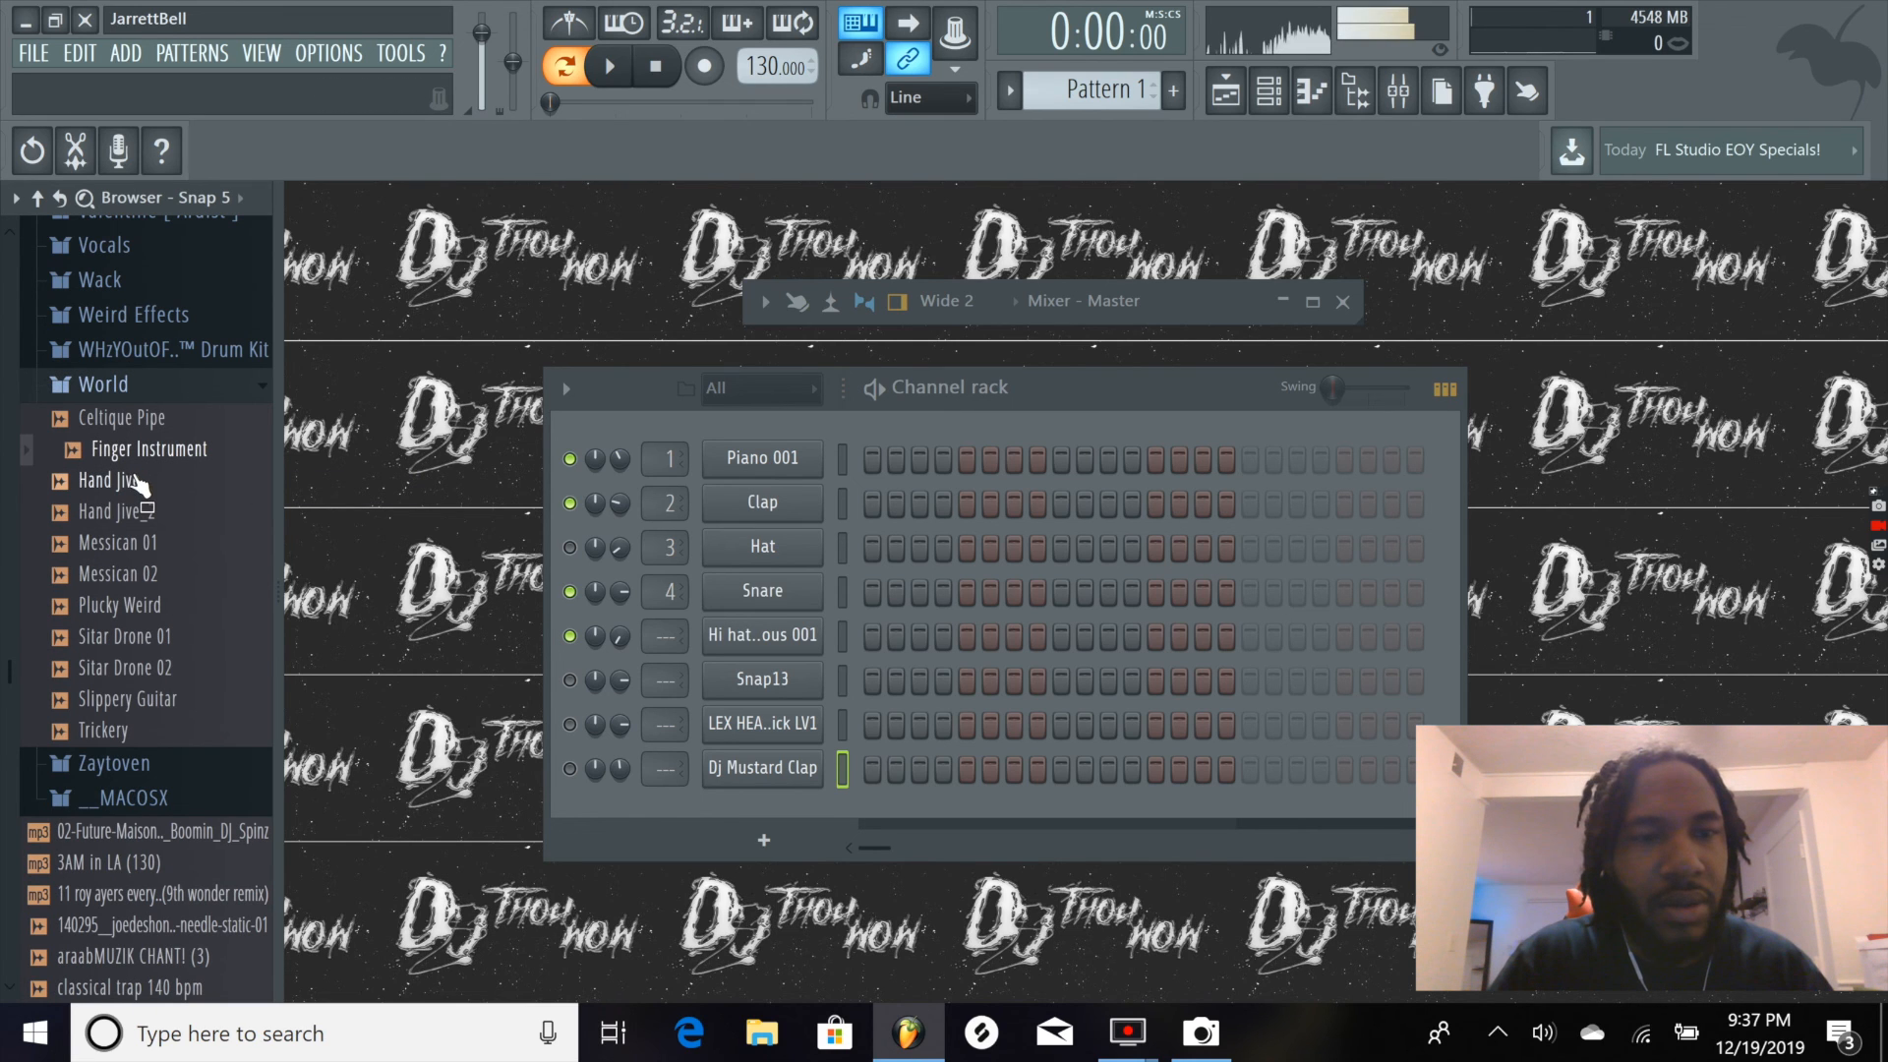
click(135, 546)
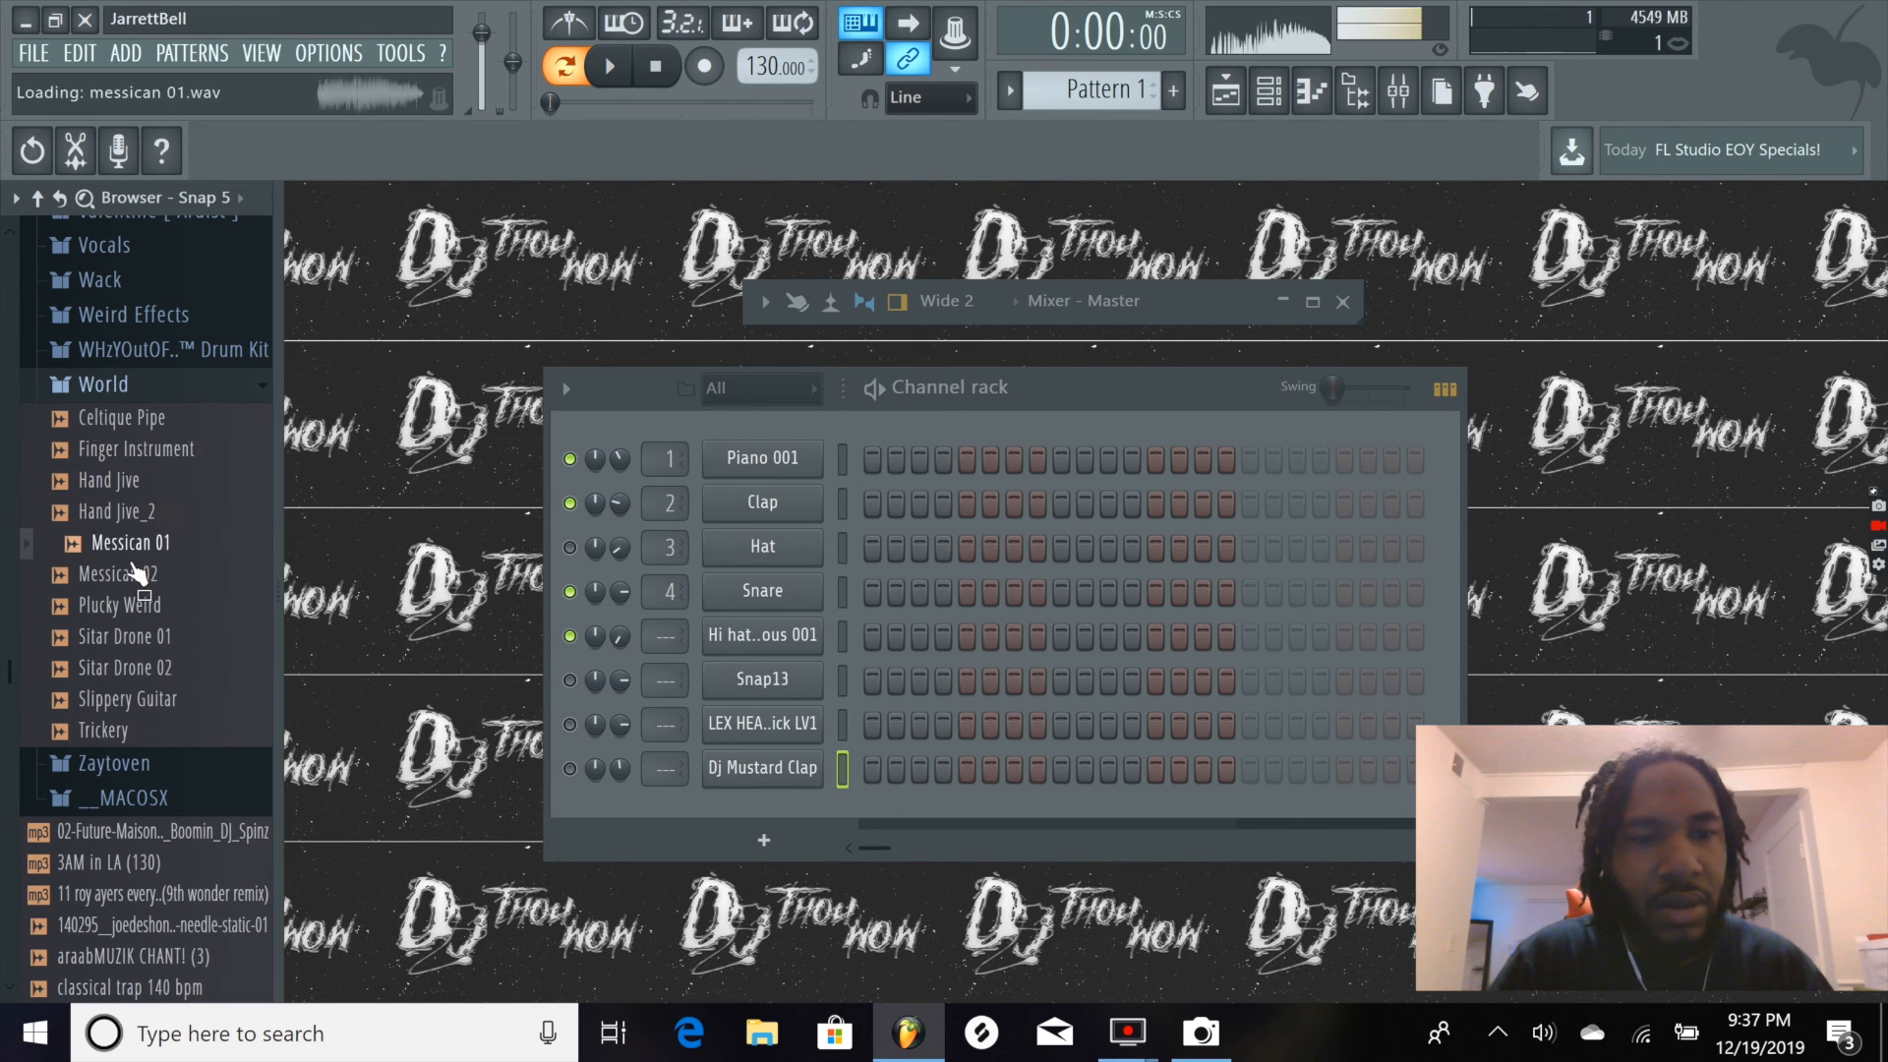
click(137, 641)
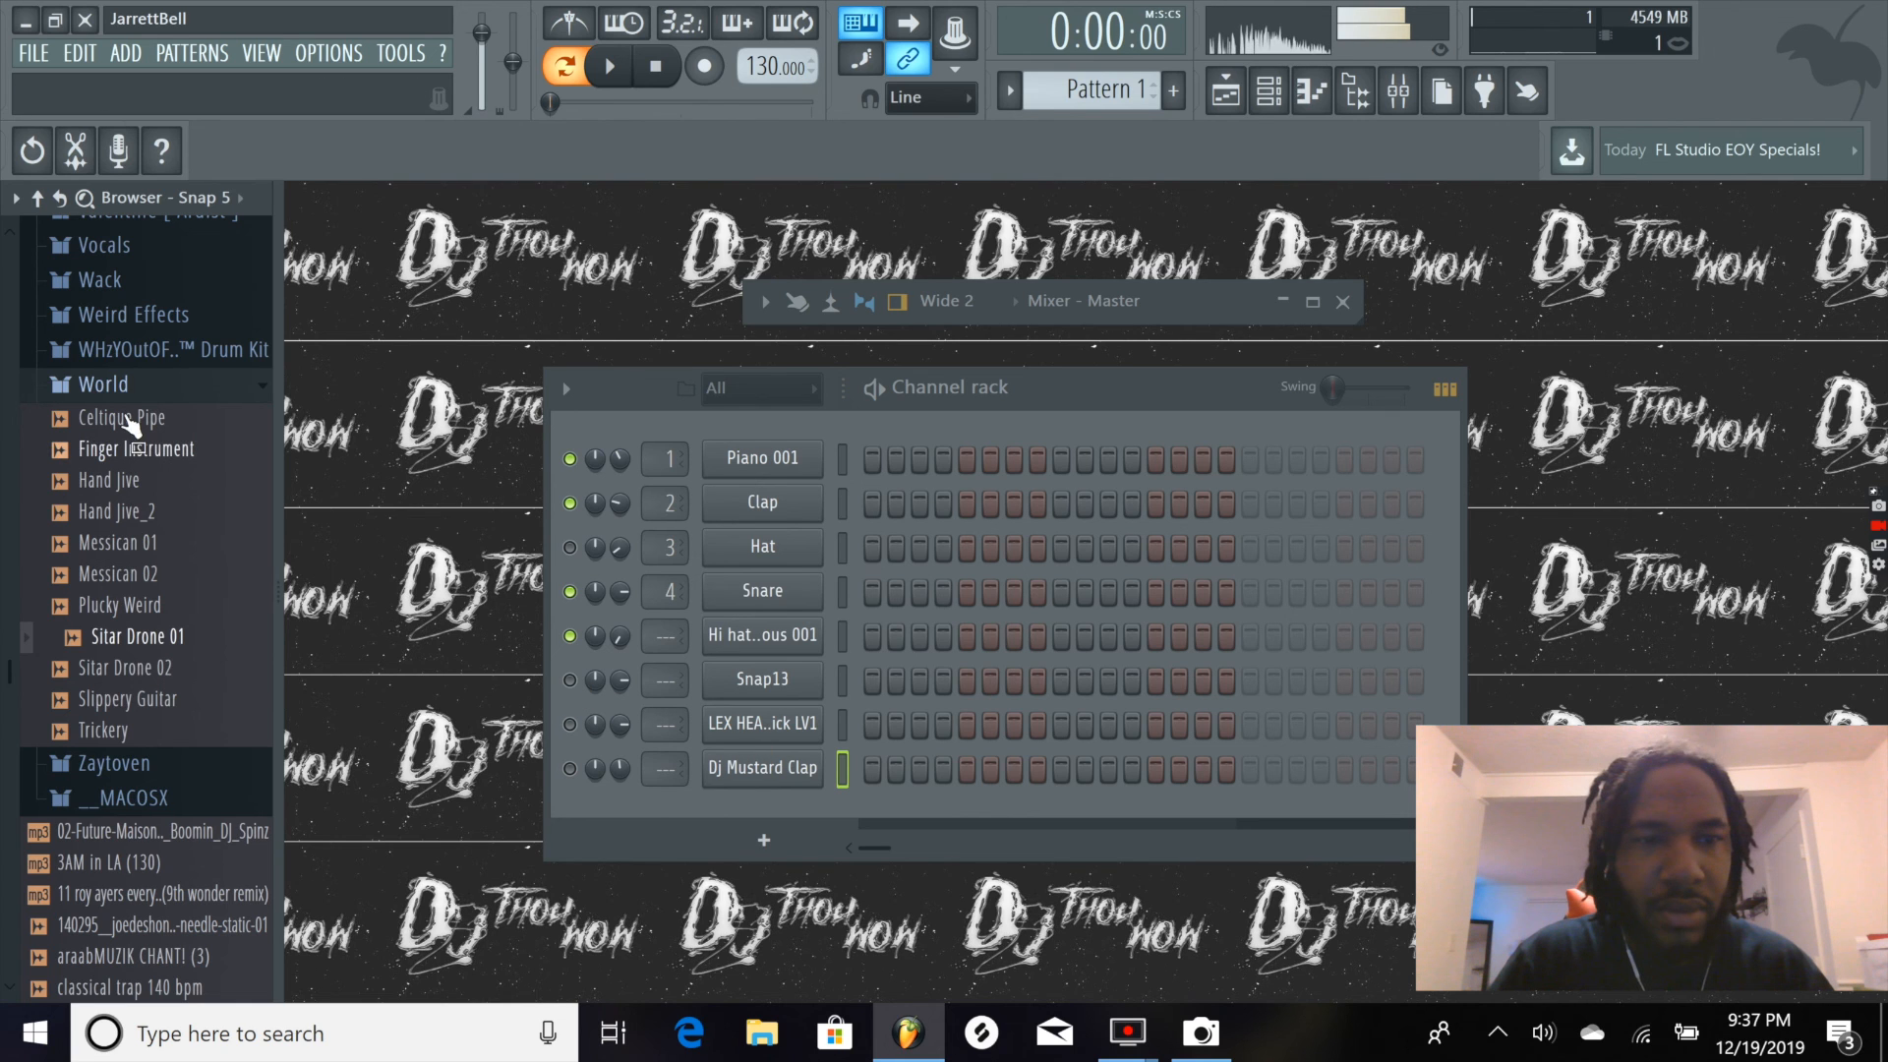
click(128, 385)
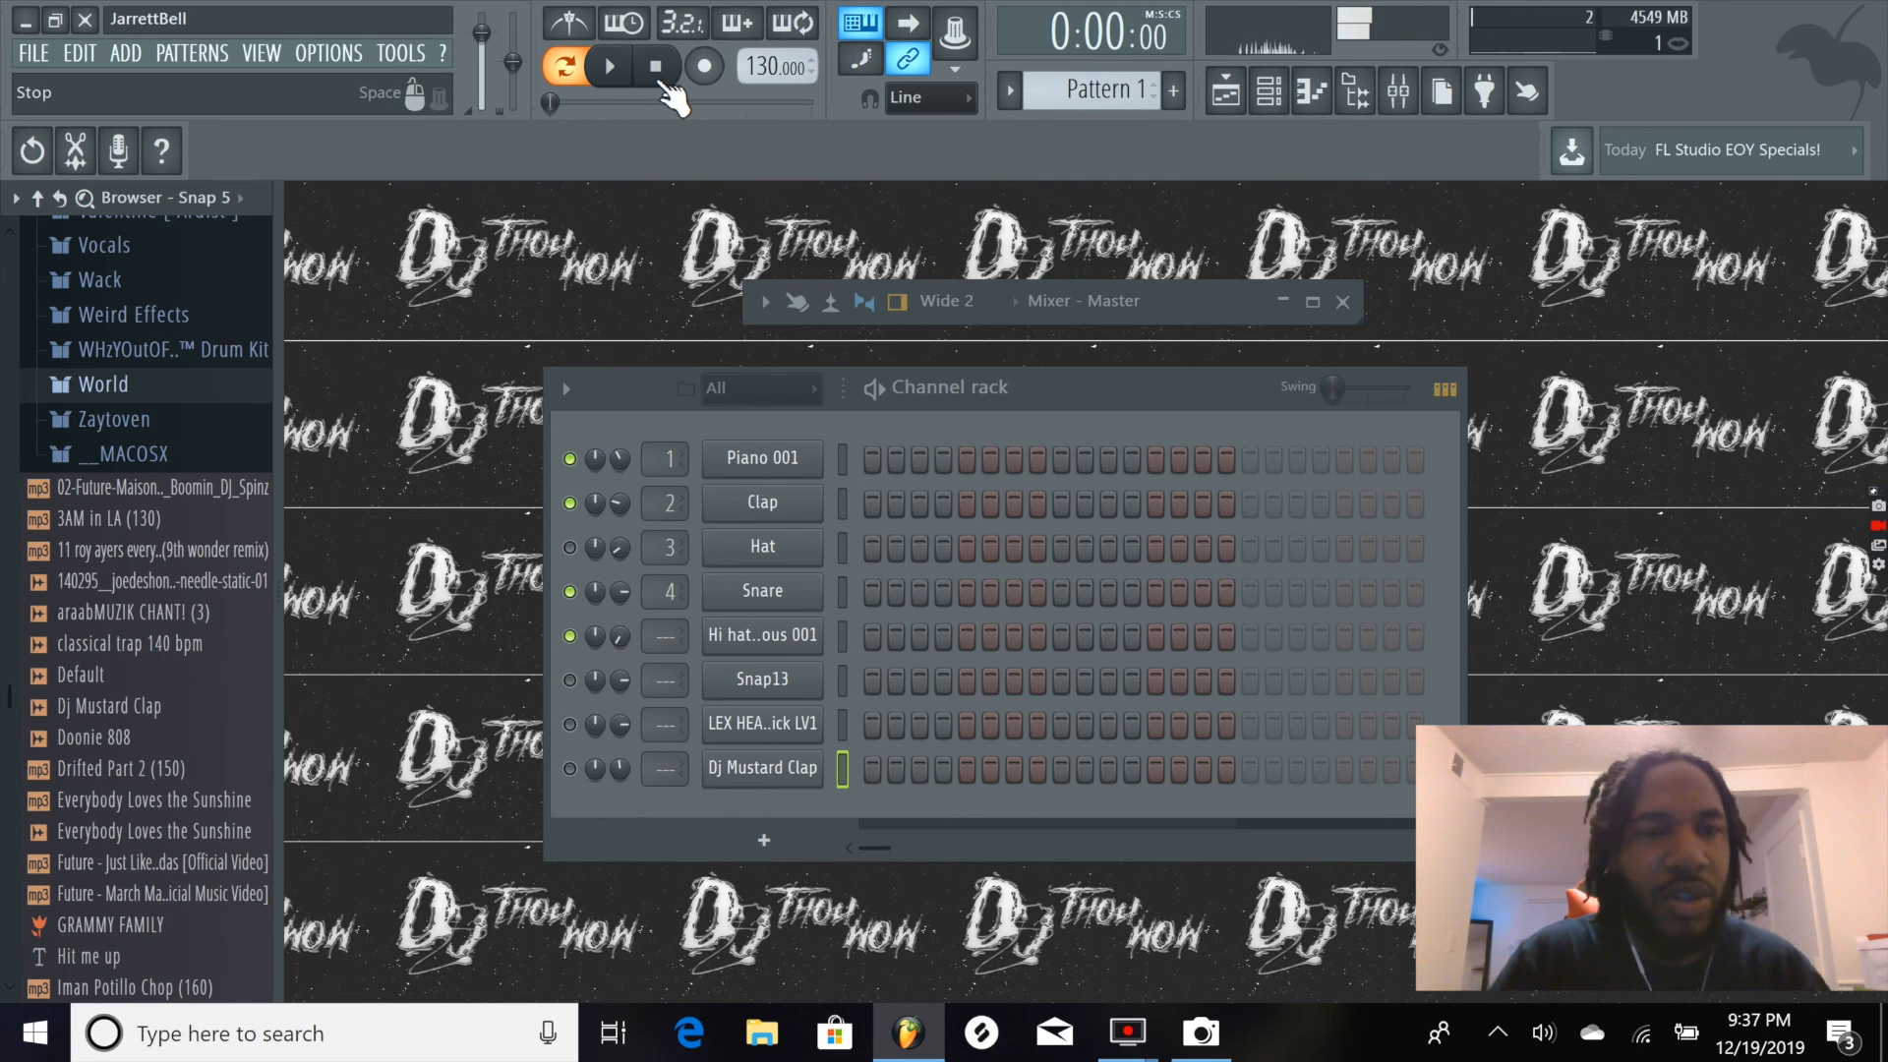
Preview the Give It, Ahh D and Ahh C vocal samples from the Vocals pack in the Browser, and stop the sound
scroll(139, 413, up, 4)
click(146, 619)
click(148, 669)
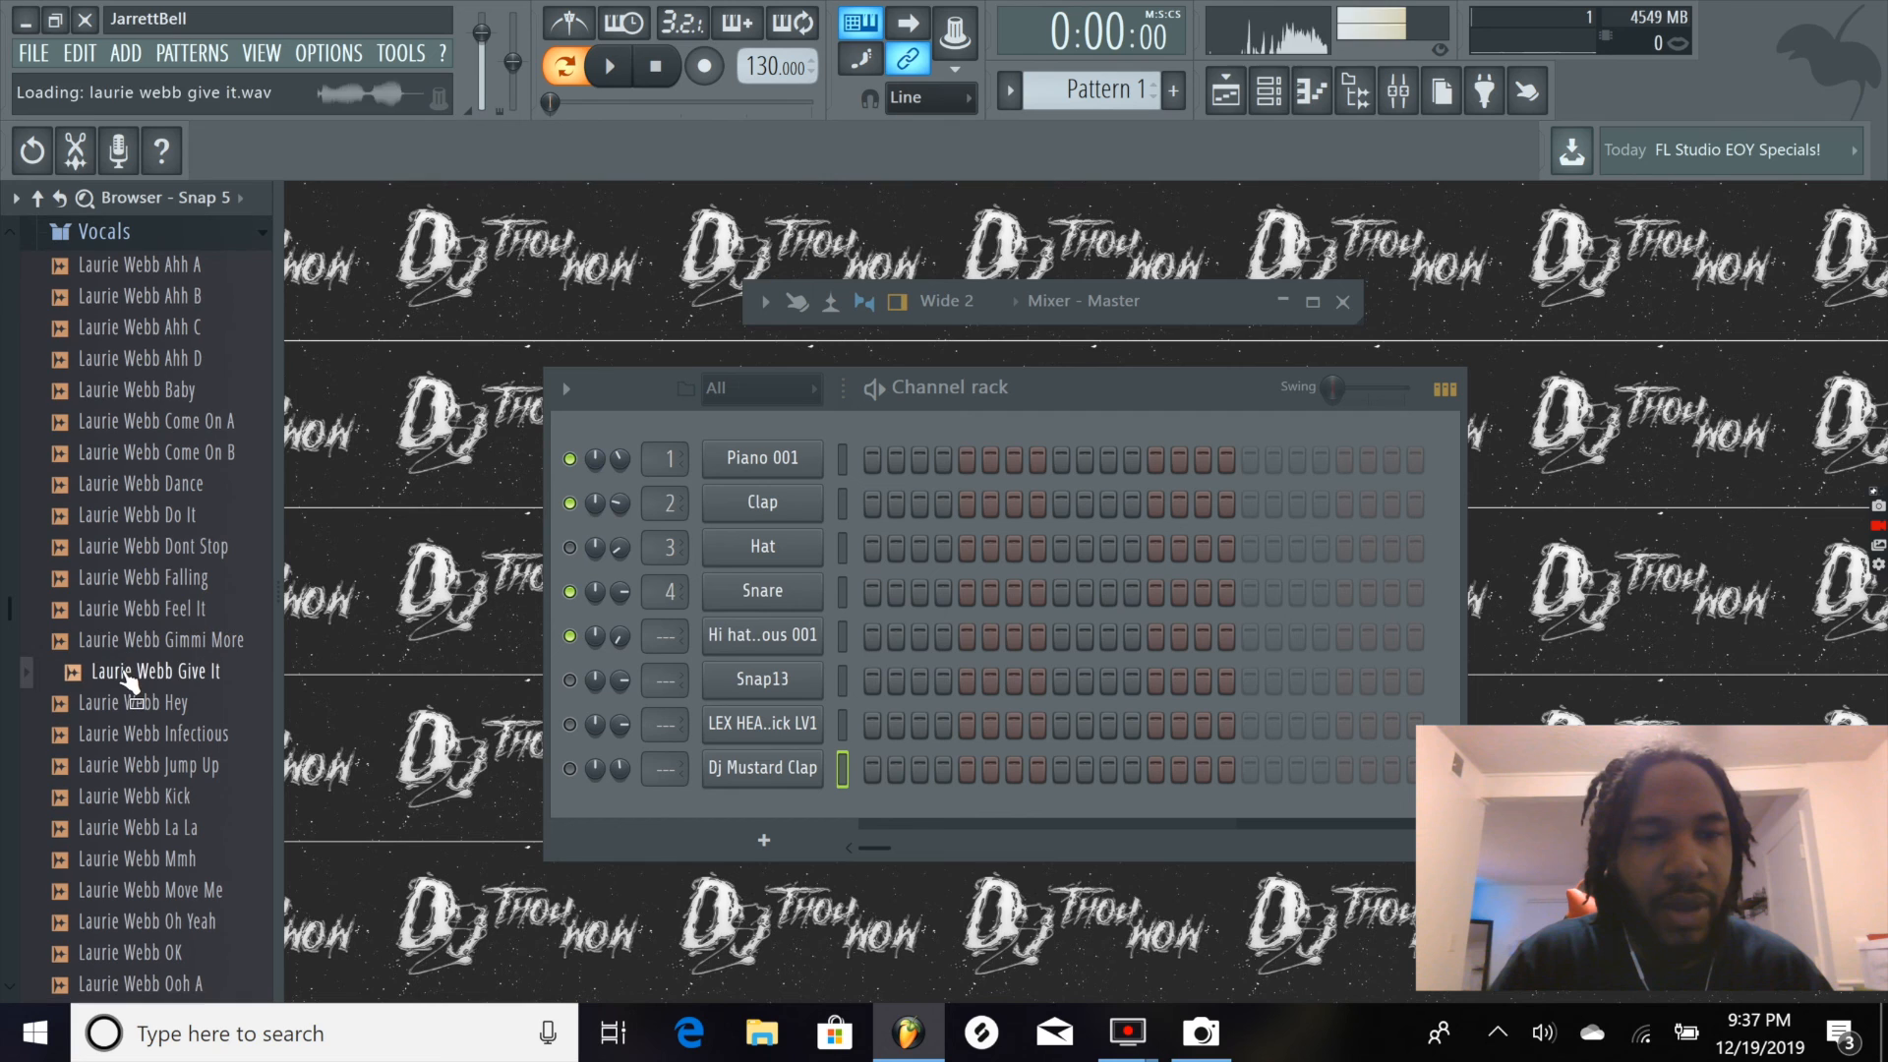
click(157, 358)
click(157, 327)
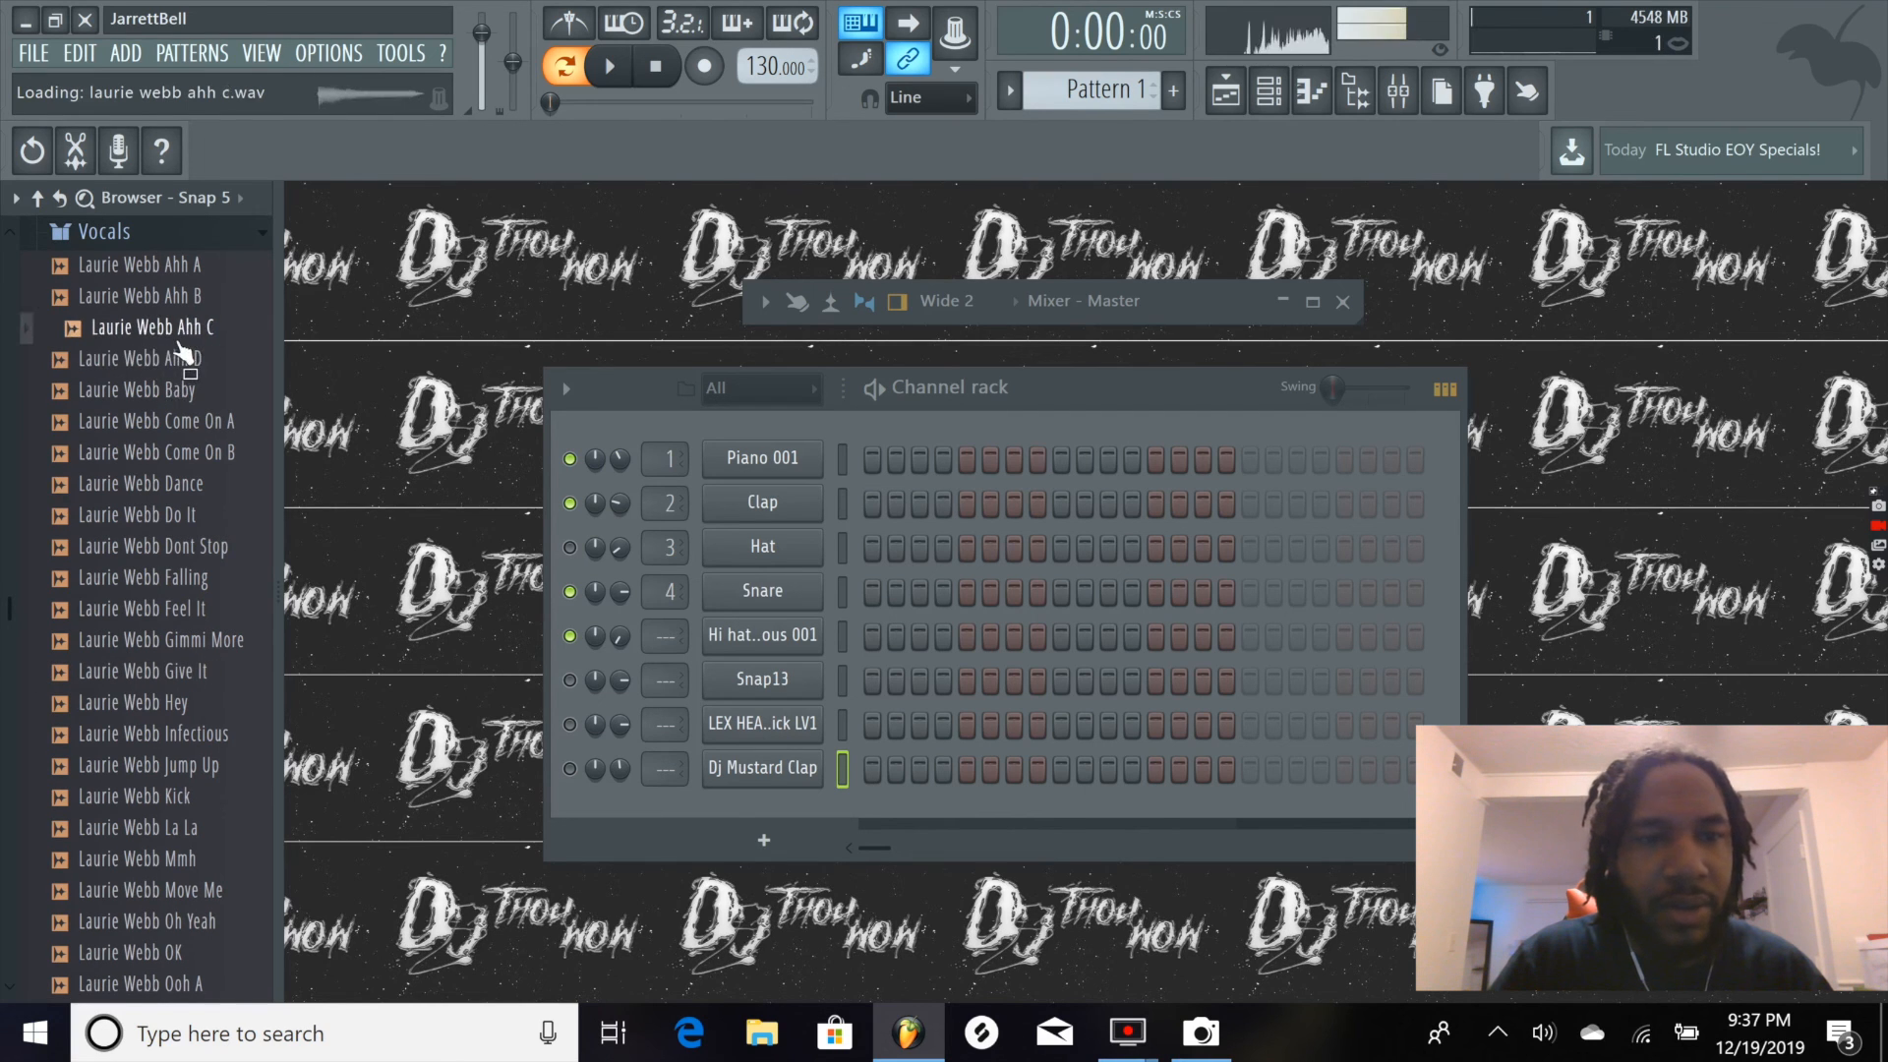
click(653, 70)
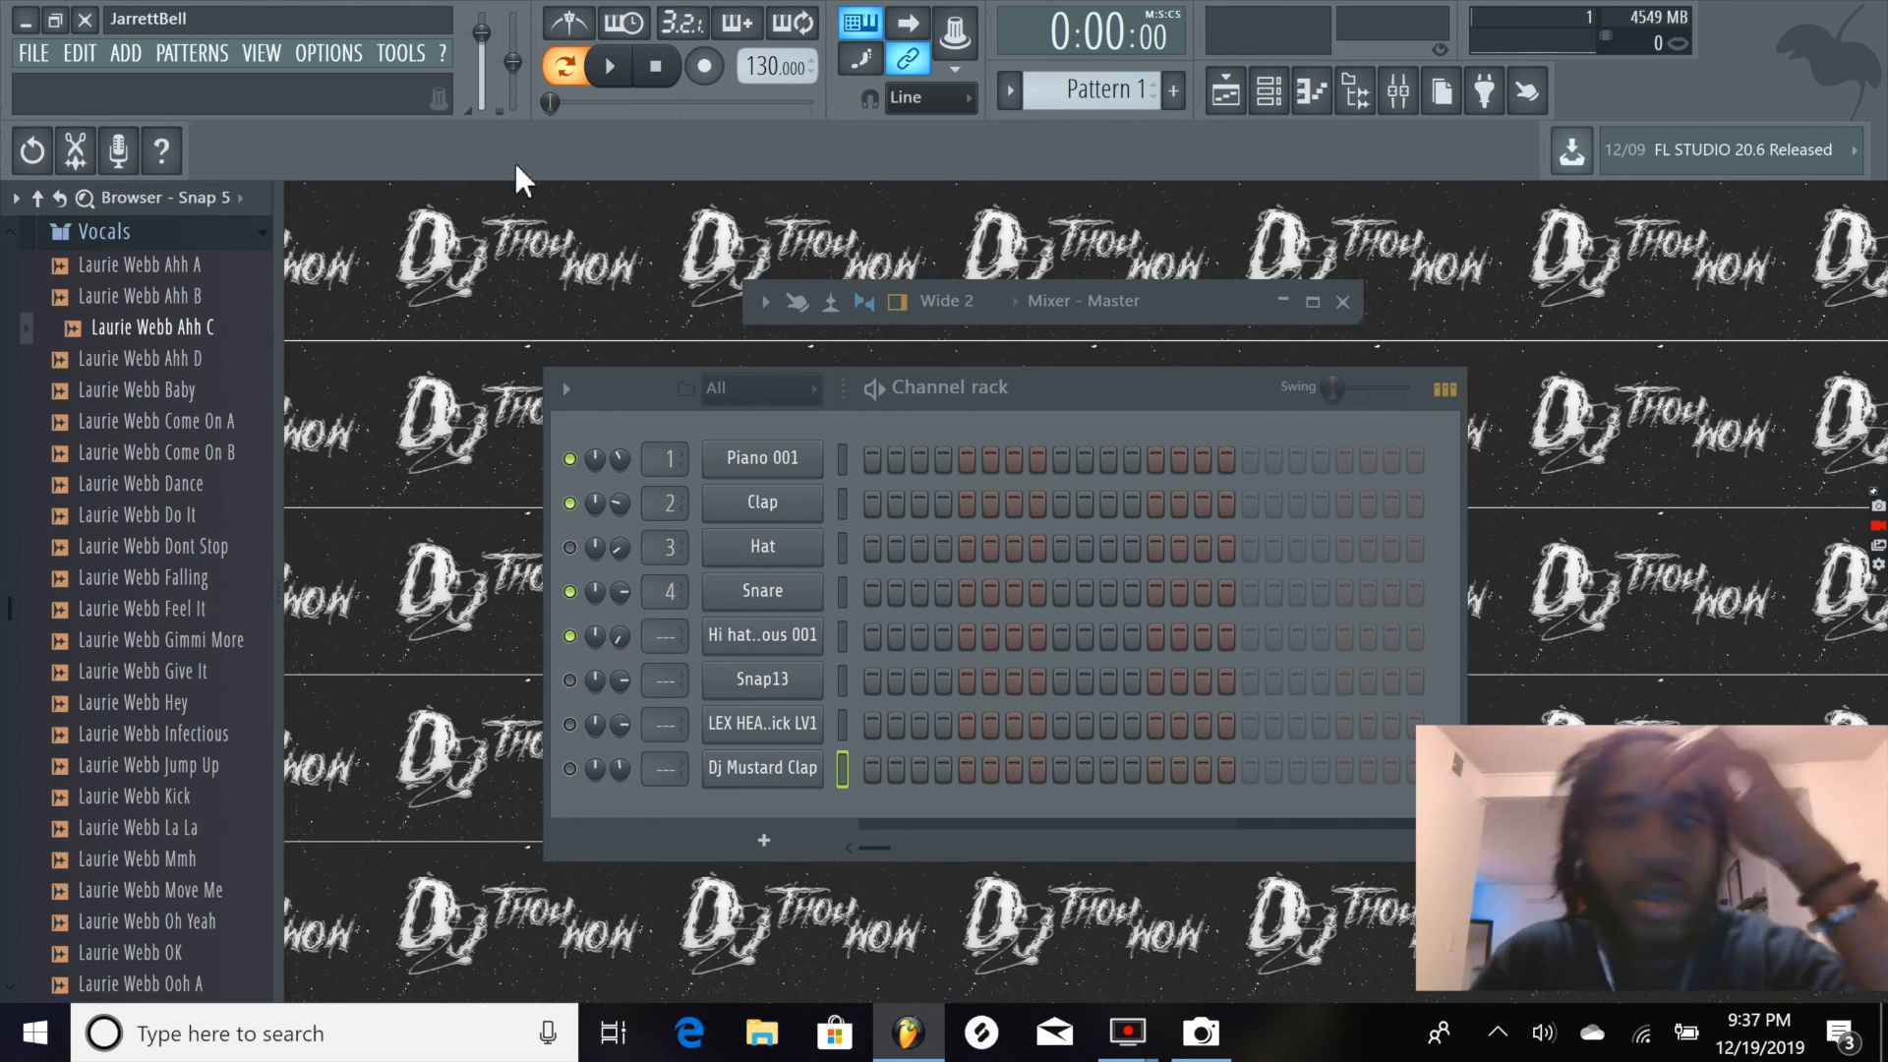
Minimize FL Studio and switch to the Camera app
click(25, 19)
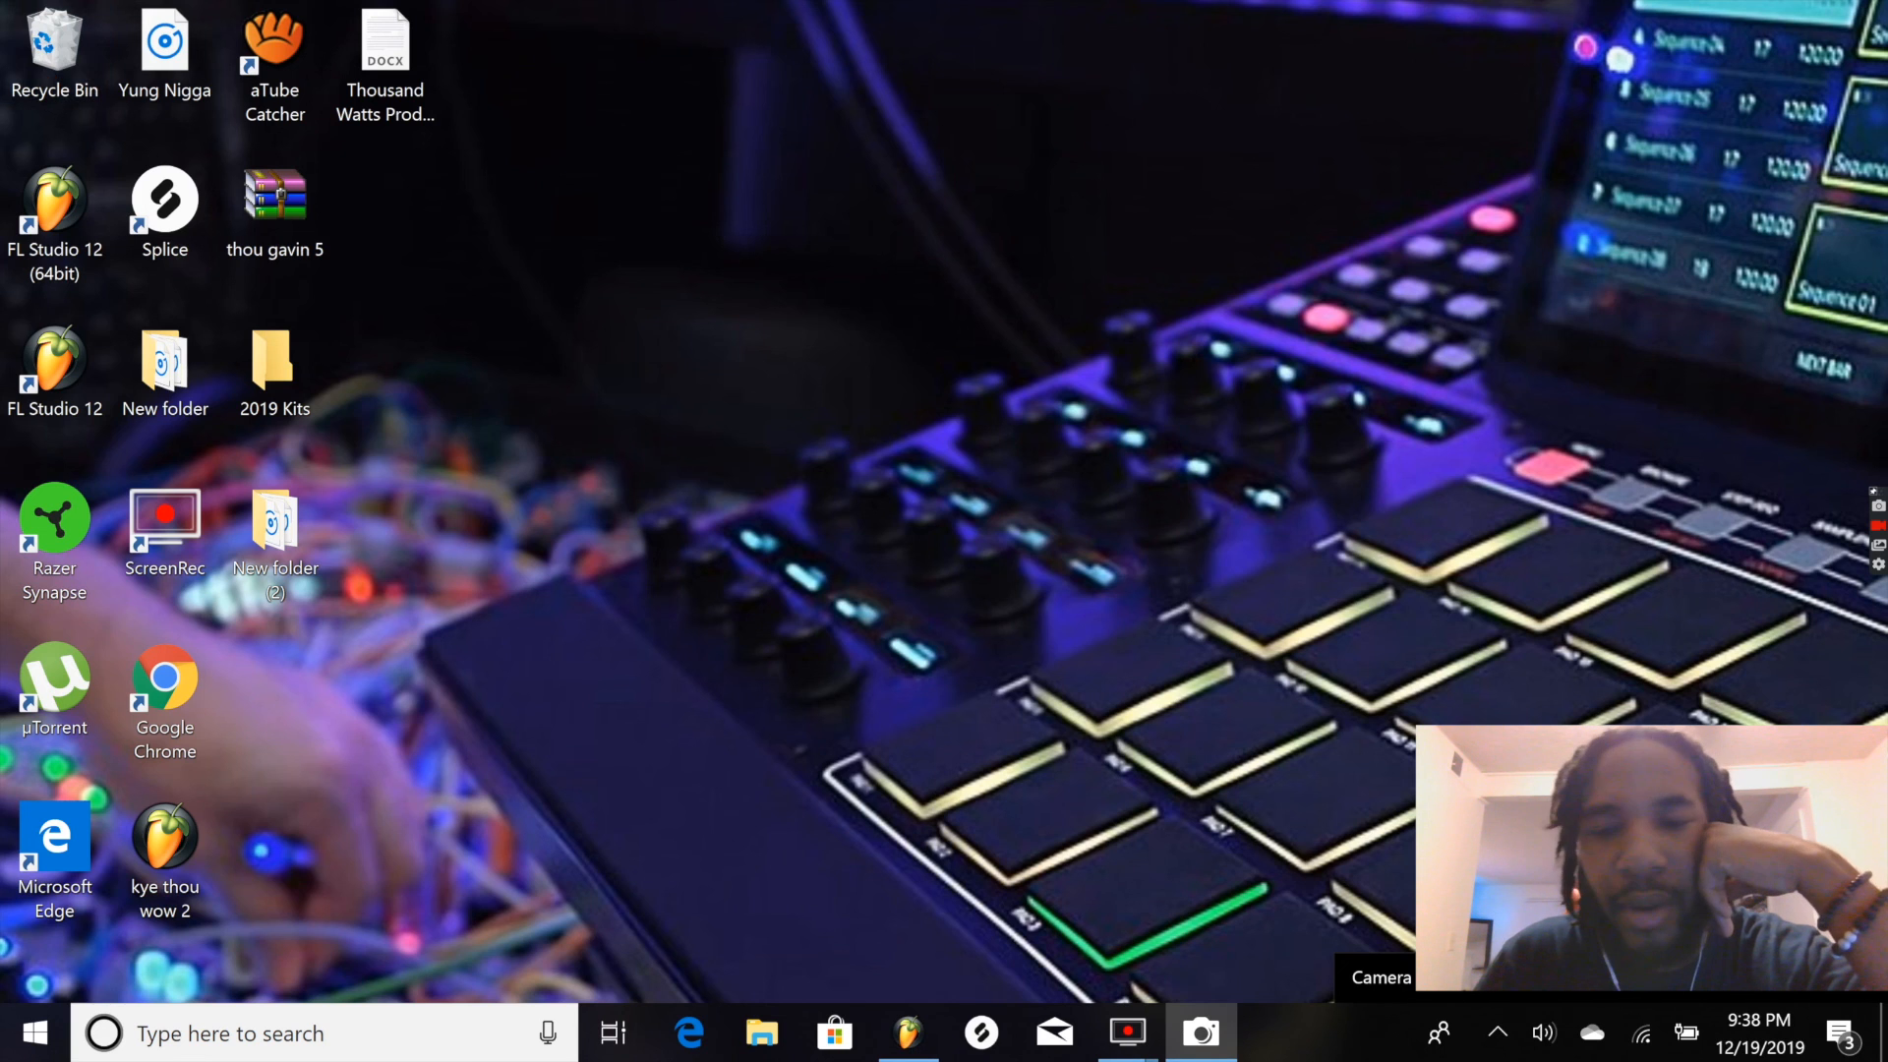
click(1200, 1033)
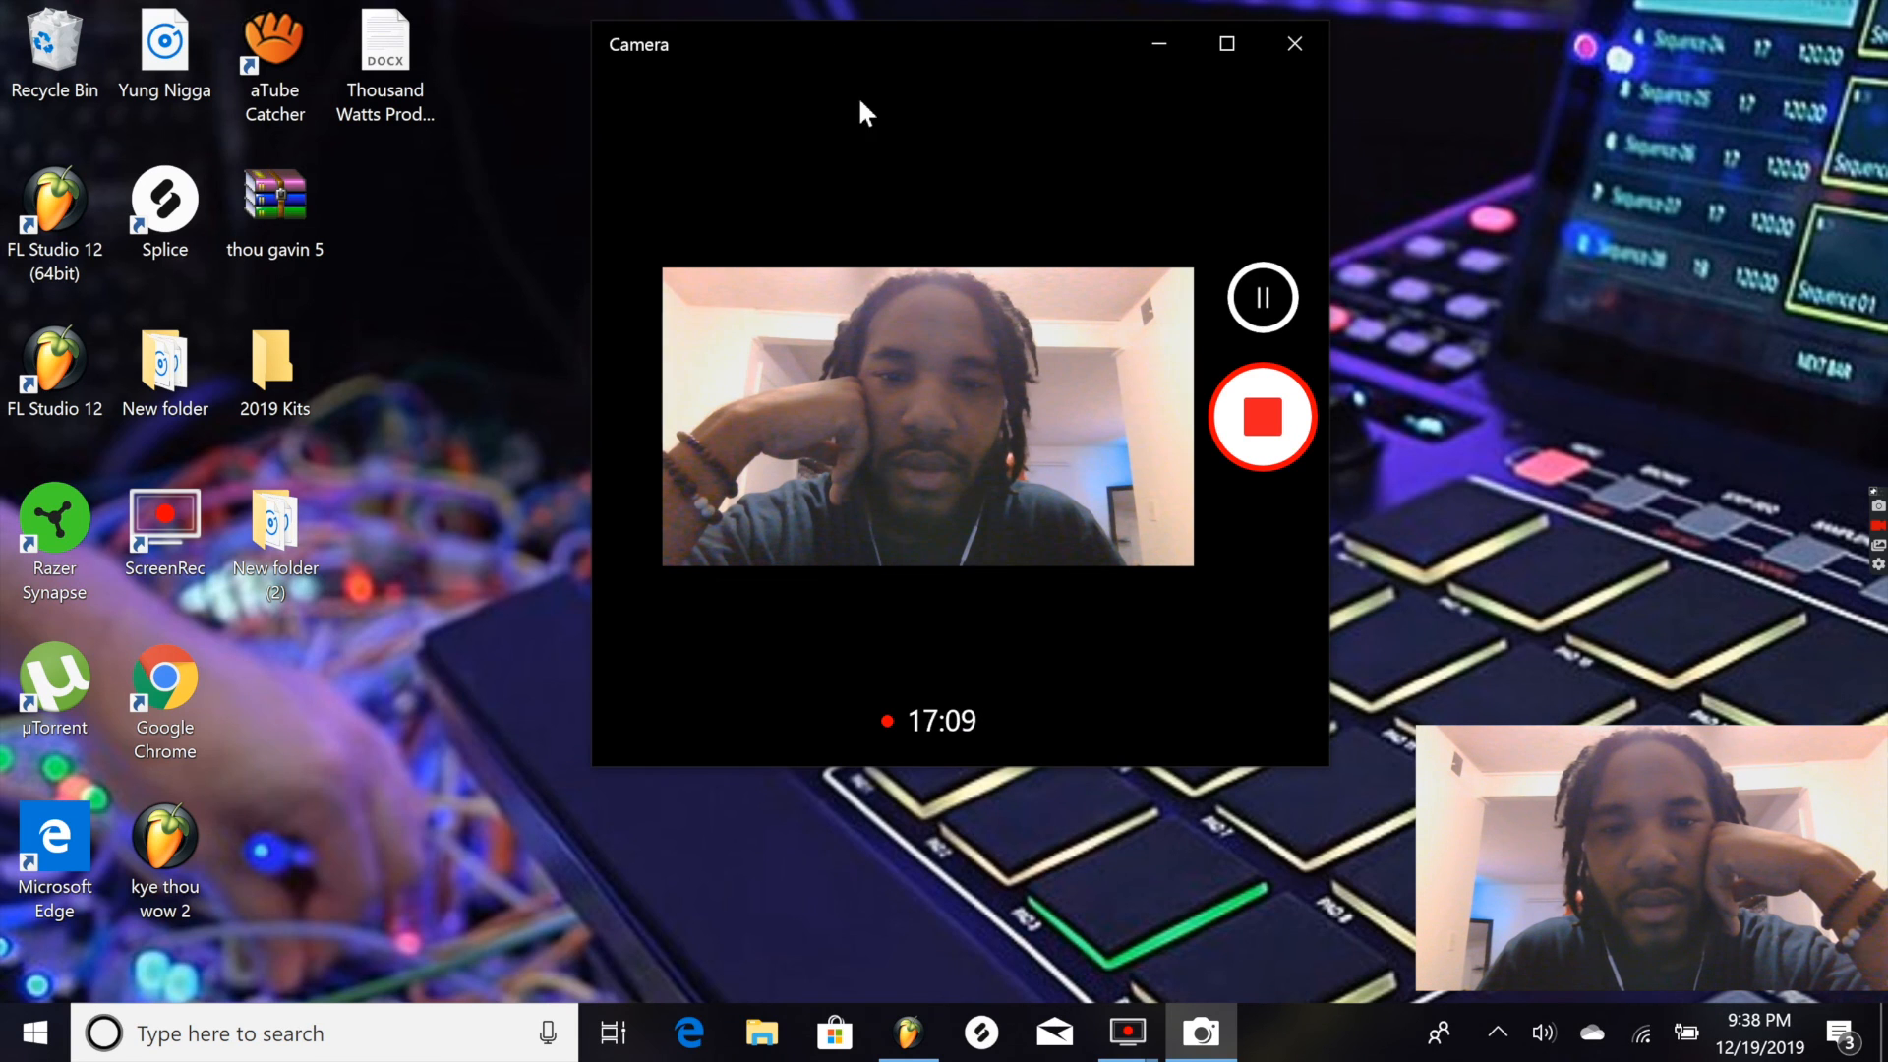